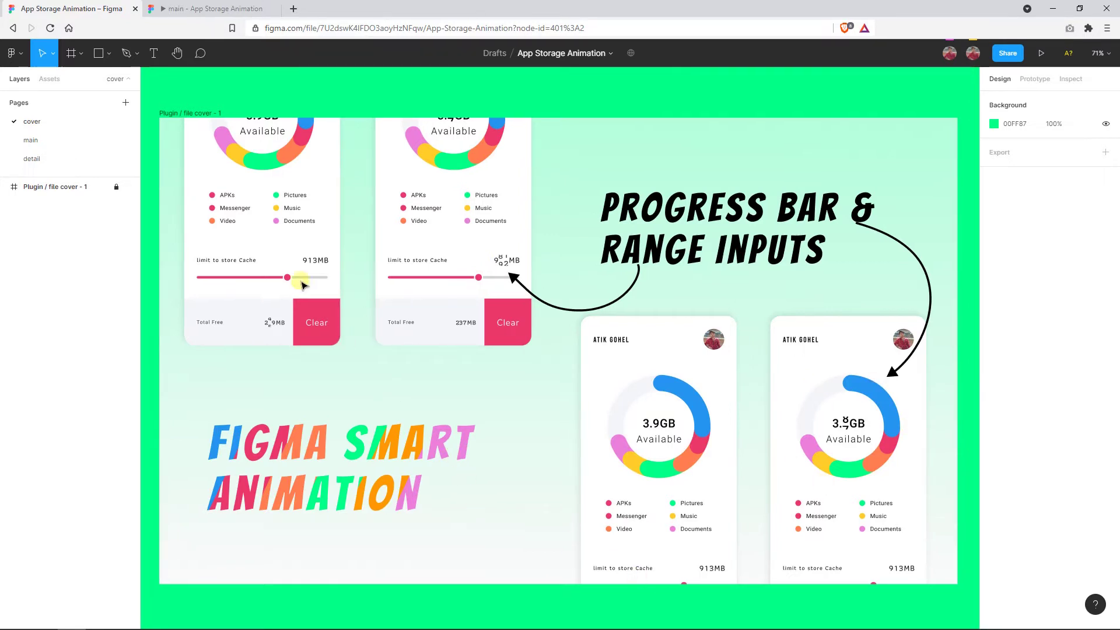
Open the 'main - App Storage Animation' prototype showing the 3.9GB Available storage screen.
{"action": "scroll", "coordinate": [291, 265], "scroll_direction": "up", "scroll_amount": 2}
{"action": "scroll", "coordinate": [292, 266], "scroll_direction": "down", "scroll_amount": 3}
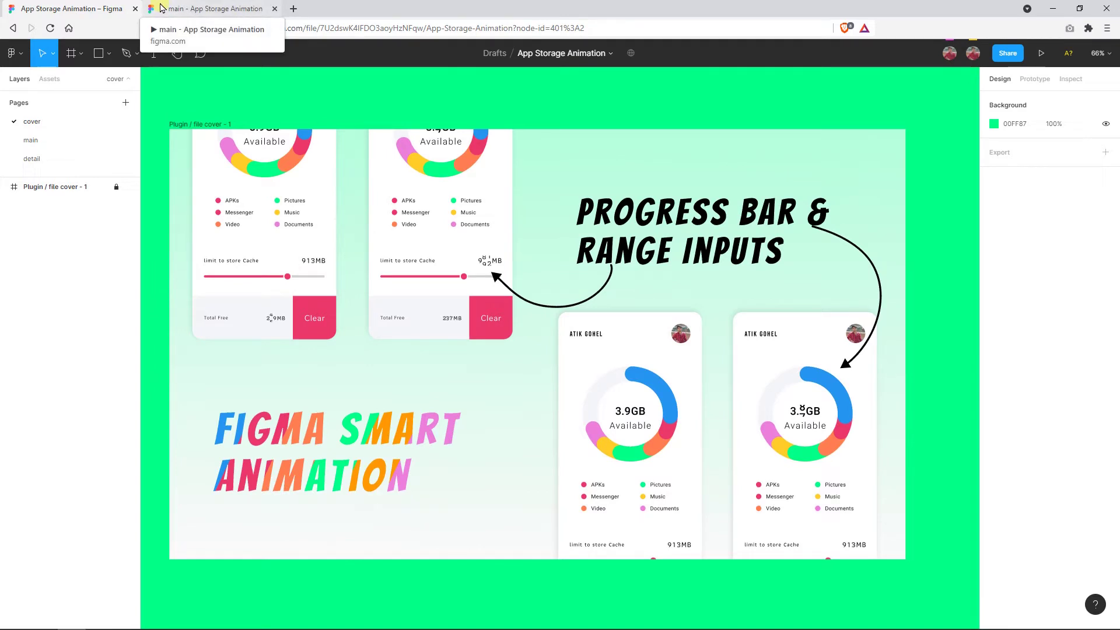
{"action": "left_click", "coordinate": [163, 7]}
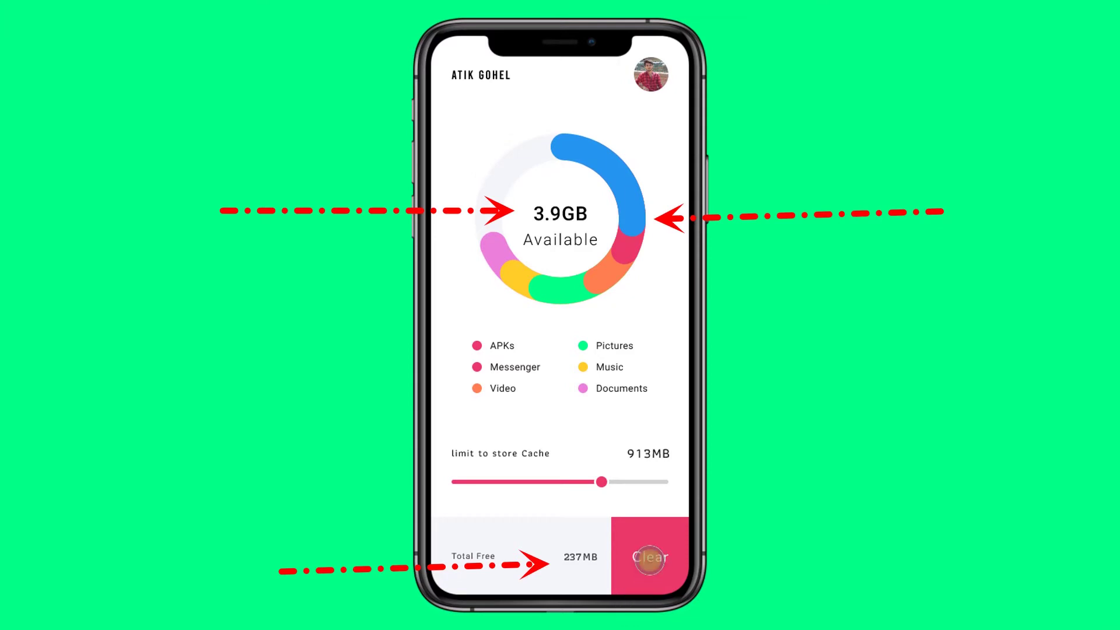
Play the prototype with Clear and the cache slider, then return to the Figma editor.
{"action": "left_click", "coordinate": [649, 560]}
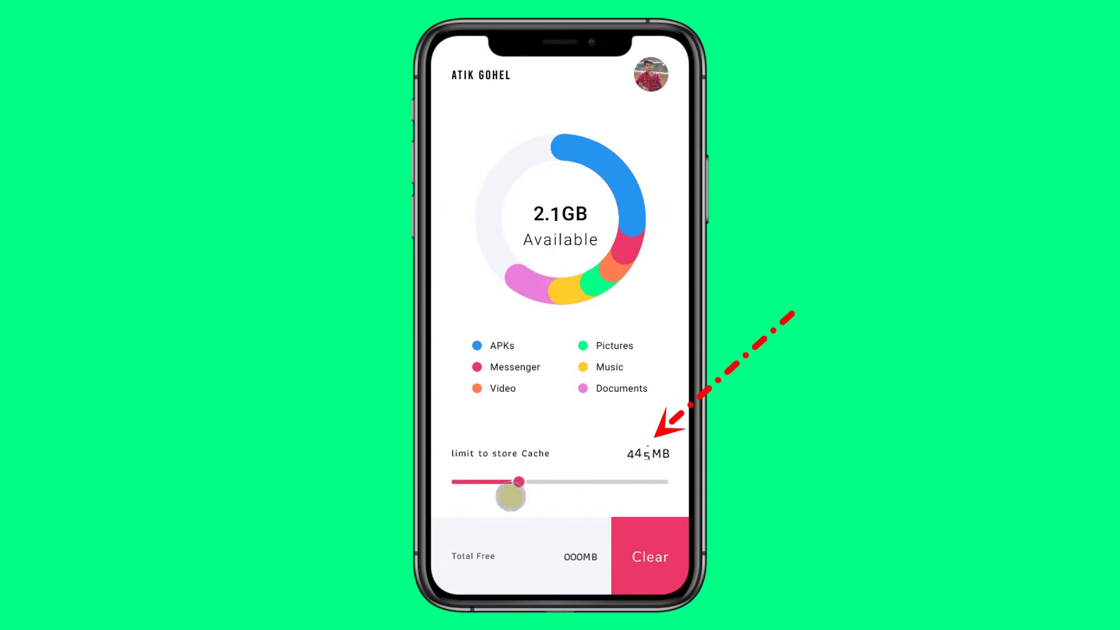
{"action": "left_click_drag", "start_coordinate": [471, 484], "coordinate": [575, 485]}
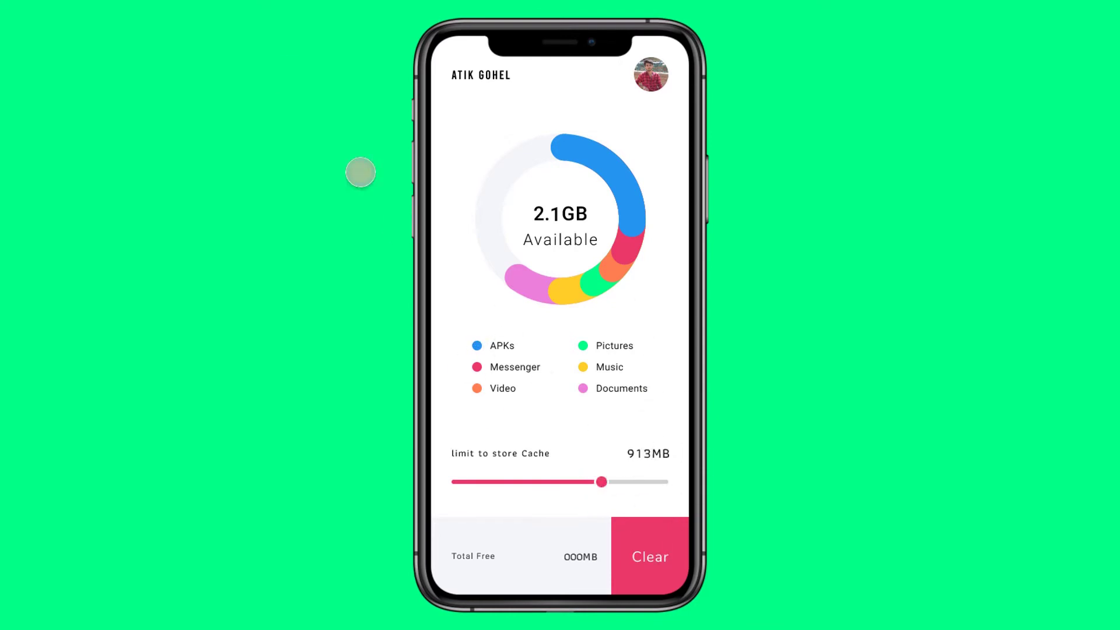
{"action": "key", "text": "Escape"}
{"action": "left_click", "coordinate": [96, 7]}
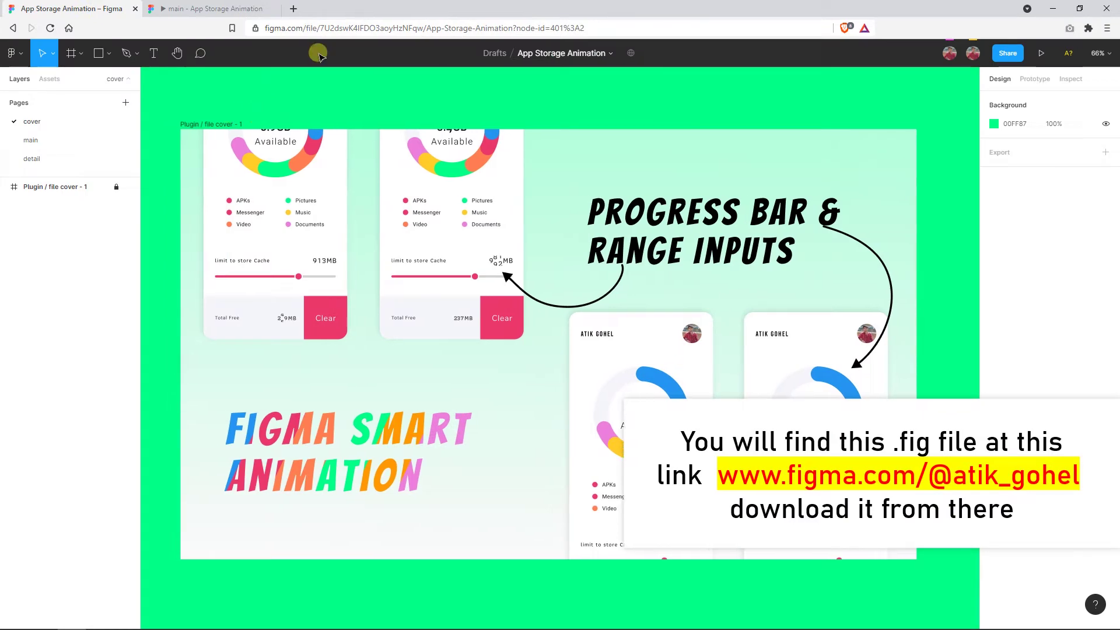
{"action": "left_click", "coordinate": [293, 9]}
{"action": "type", "text": "https://www.figma.com/@atik_gohel"}
{"action": "key", "text": "Return"}
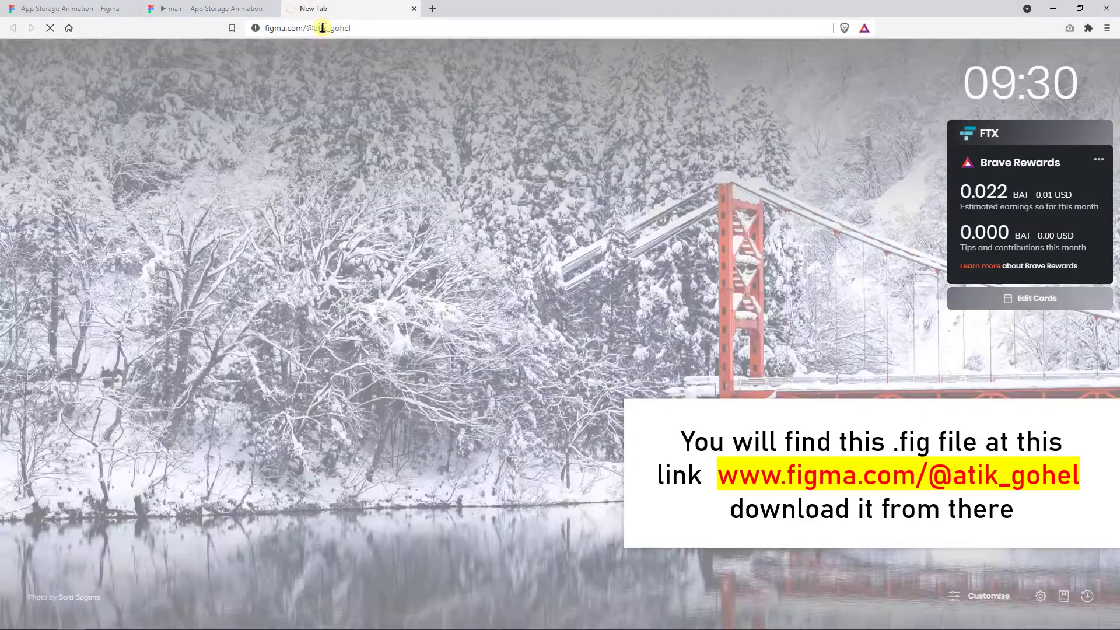
{"action": "left_click", "coordinate": [367, 29]}
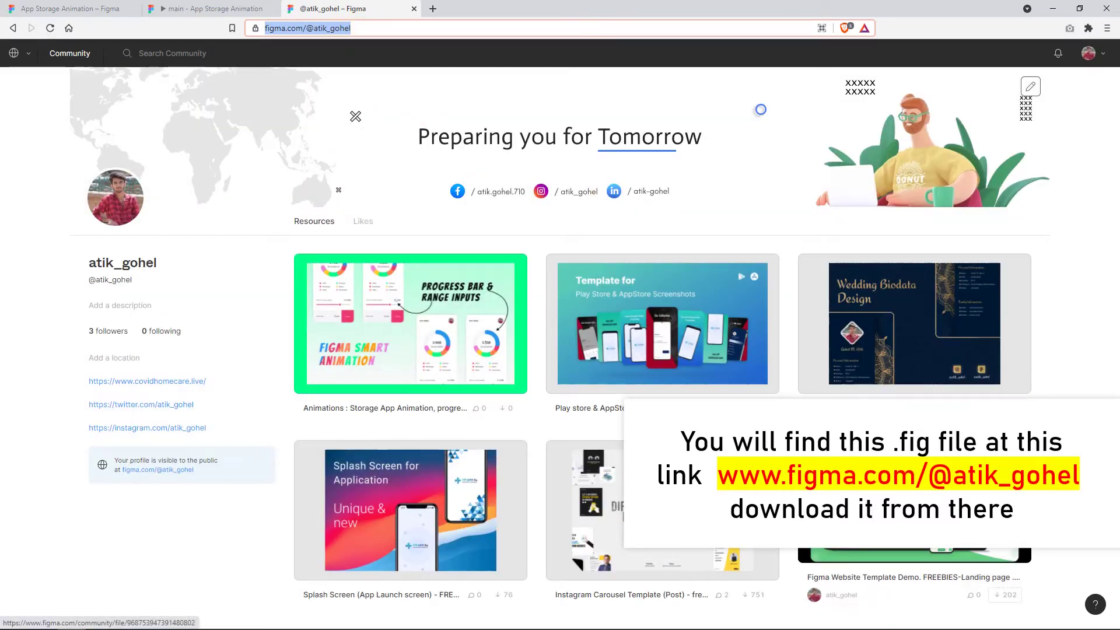
{"action": "left_click", "coordinate": [466, 336]}
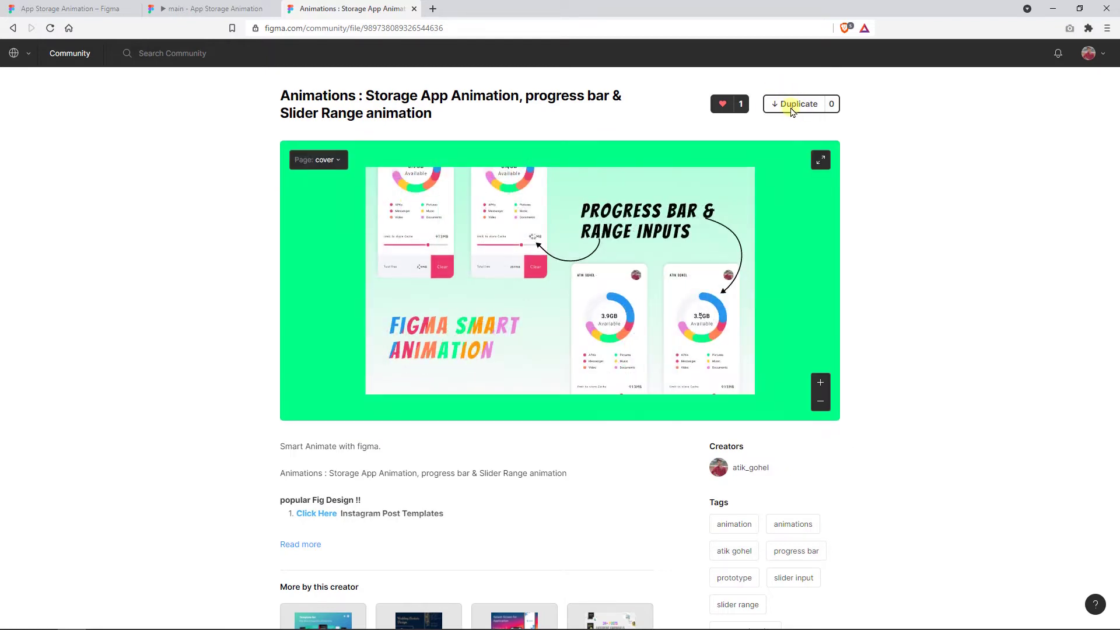
{"action": "scroll", "coordinate": [784, 175], "scroll_direction": "down", "scroll_amount": 3}
{"action": "scroll", "coordinate": [799, 375], "scroll_direction": "down", "scroll_amount": 4}
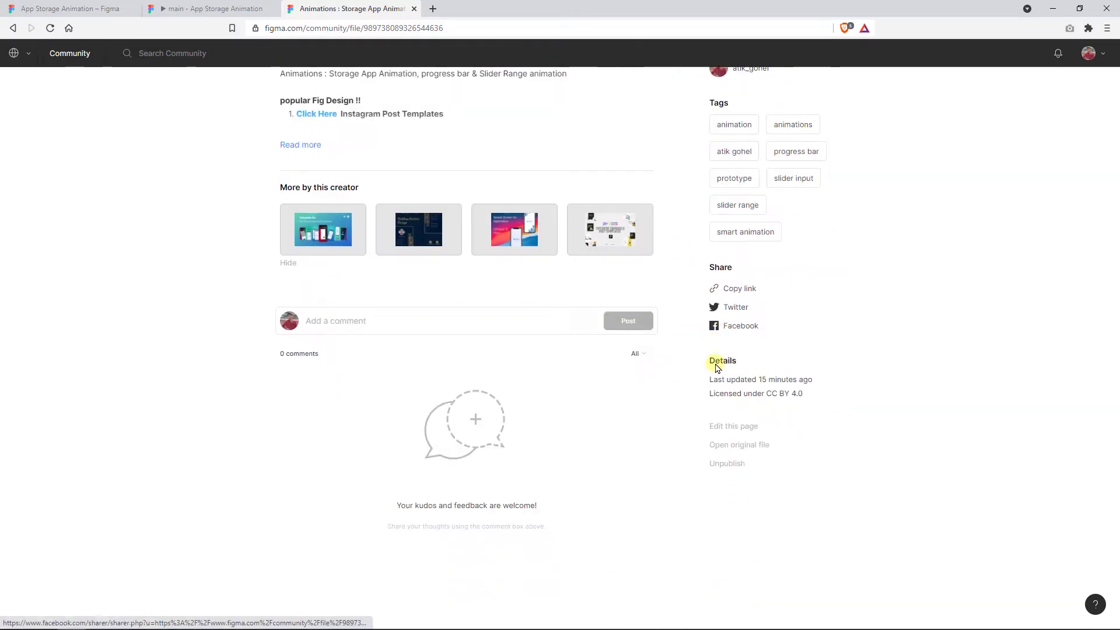
{"action": "scroll", "coordinate": [663, 388], "scroll_direction": "up", "scroll_amount": 1}
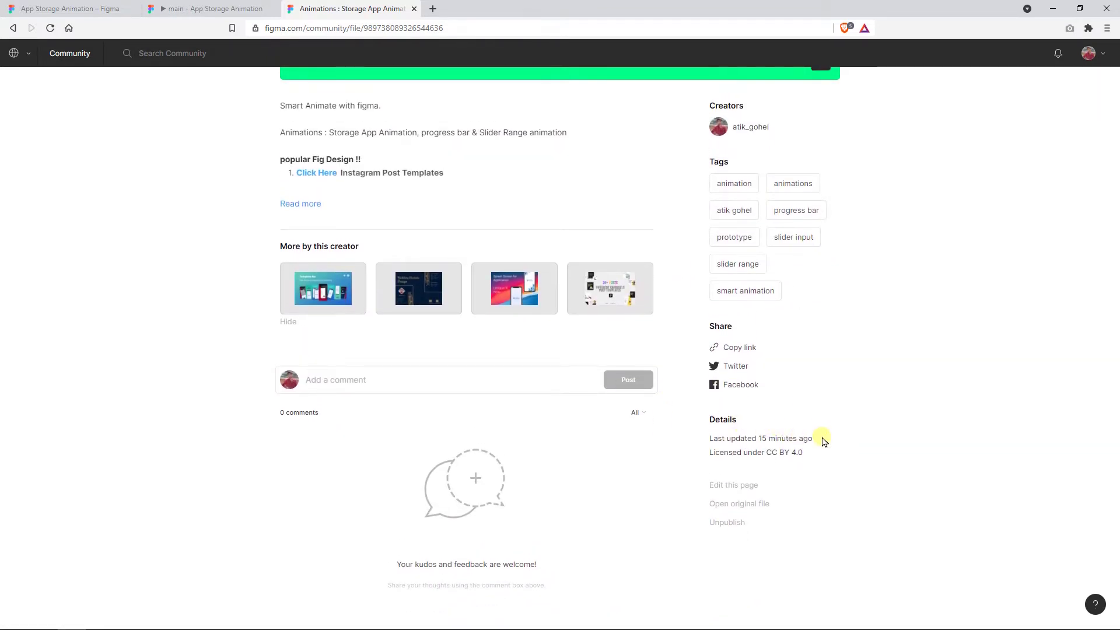
{"action": "scroll", "coordinate": [821, 439], "scroll_direction": "up", "scroll_amount": 6}
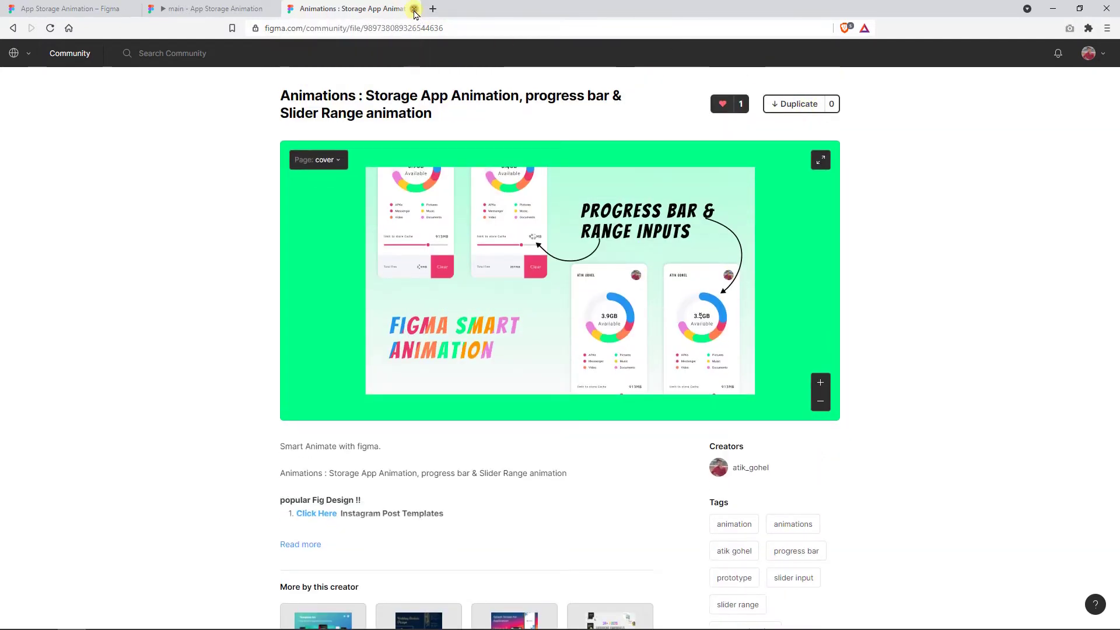
{"action": "left_click", "coordinate": [413, 10]}
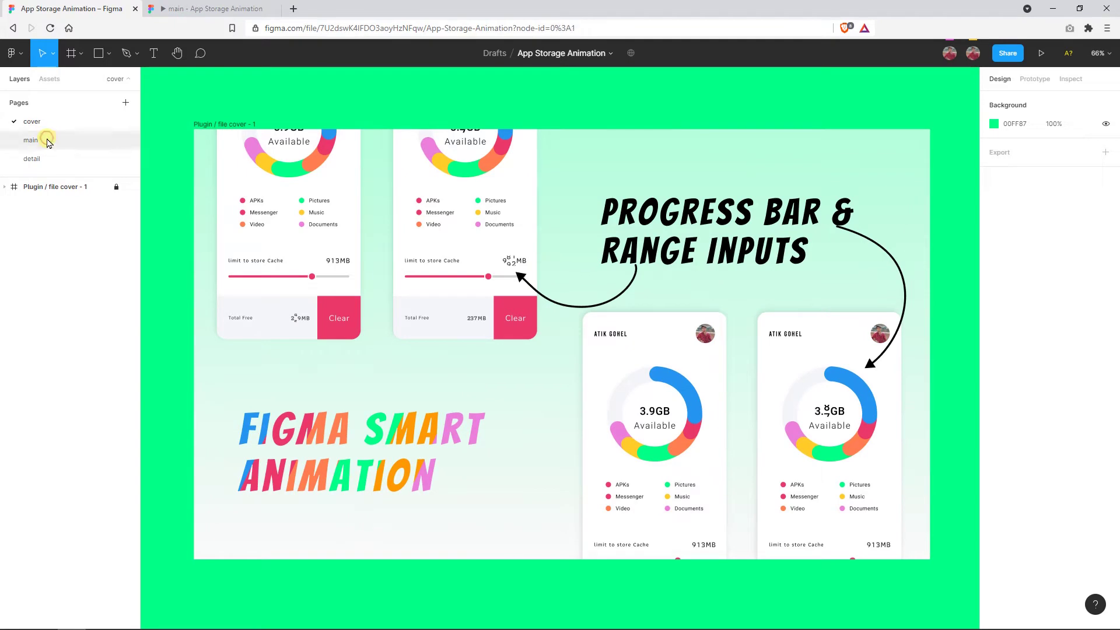
Switch to the 'main' page and zoom out to see all four phone frames.
{"action": "left_click", "coordinate": [47, 140]}
{"action": "scroll", "coordinate": [536, 137], "scroll_direction": "right", "scroll_amount": 3}
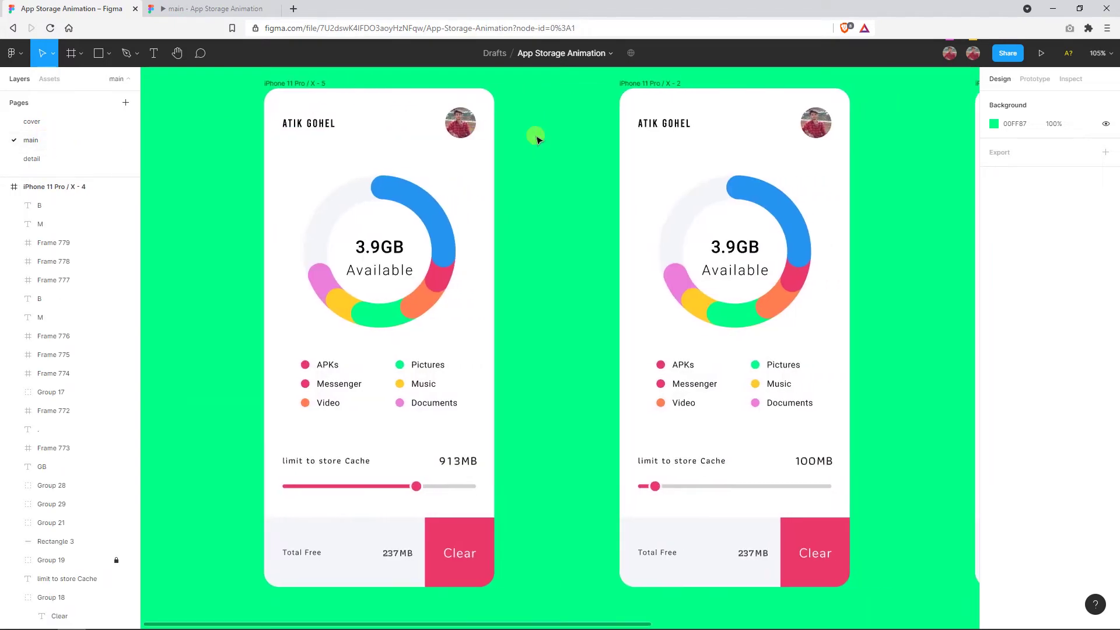
{"action": "scroll", "coordinate": [382, 257], "scroll_direction": "up", "scroll_amount": 1}
{"action": "scroll", "coordinate": [617, 353], "scroll_direction": "down", "scroll_amount": 2}
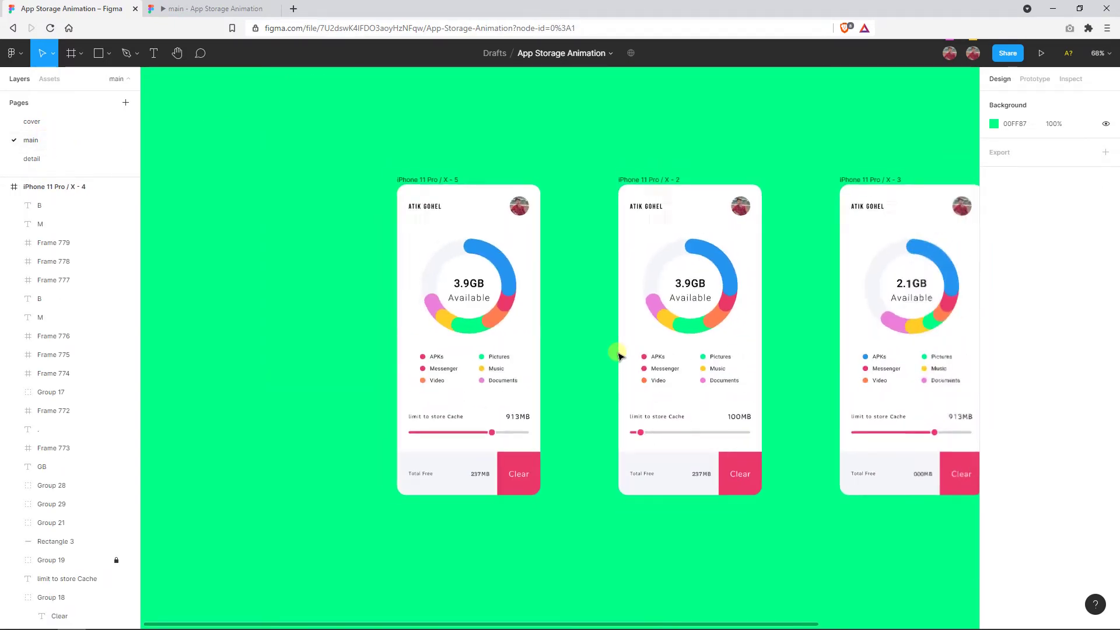
{"action": "scroll", "coordinate": [617, 353], "scroll_direction": "down", "scroll_amount": 2}
{"action": "scroll", "coordinate": [618, 355], "scroll_direction": "right", "scroll_amount": 3}
{"action": "scroll", "coordinate": [618, 355], "scroll_direction": "up", "scroll_amount": 3}
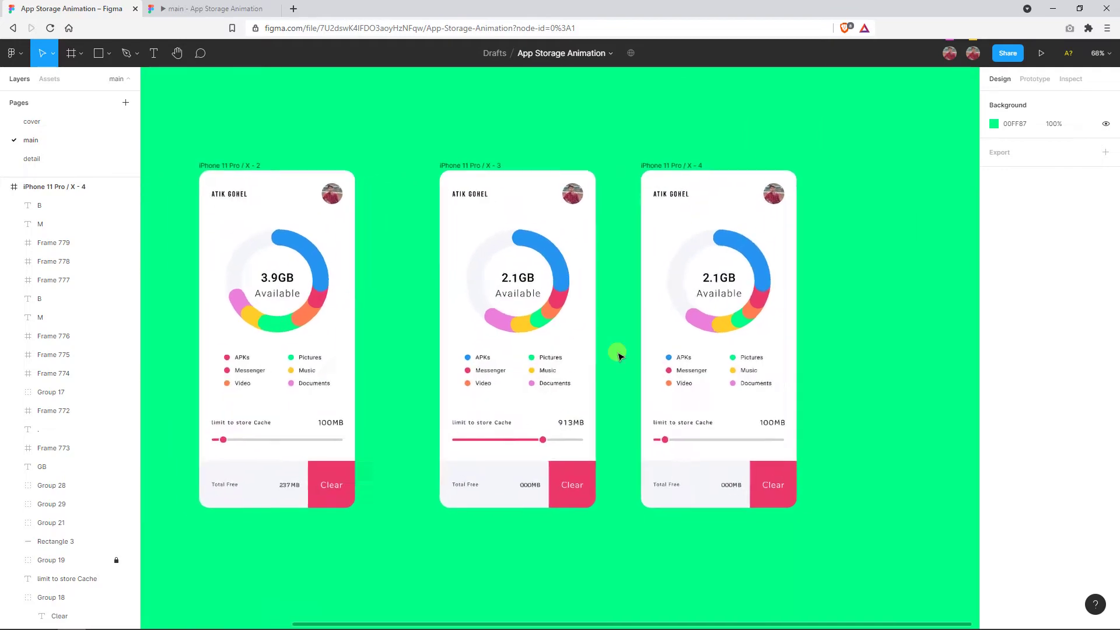
{"action": "scroll", "coordinate": [547, 359], "scroll_direction": "down", "scroll_amount": 2}
{"action": "scroll", "coordinate": [551, 358], "scroll_direction": "down", "scroll_amount": 1}
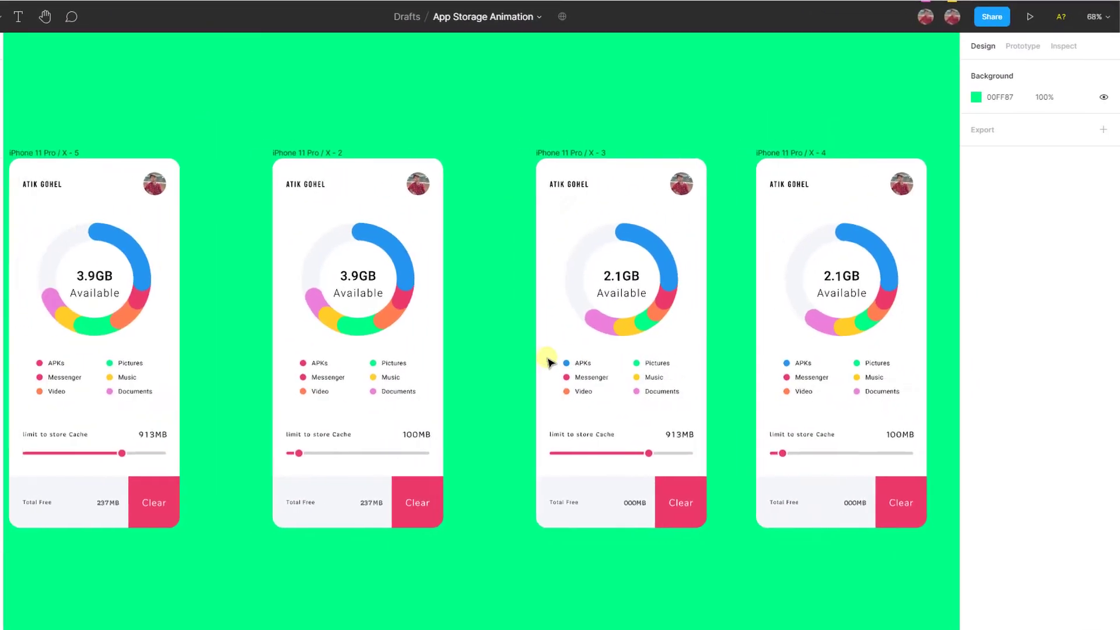
{"action": "scroll", "coordinate": [583, 350], "scroll_direction": "left", "scroll_amount": 1}
Show the On Drag prototype connections linking the four storage screens.
{"action": "left_click", "coordinate": [1021, 46]}
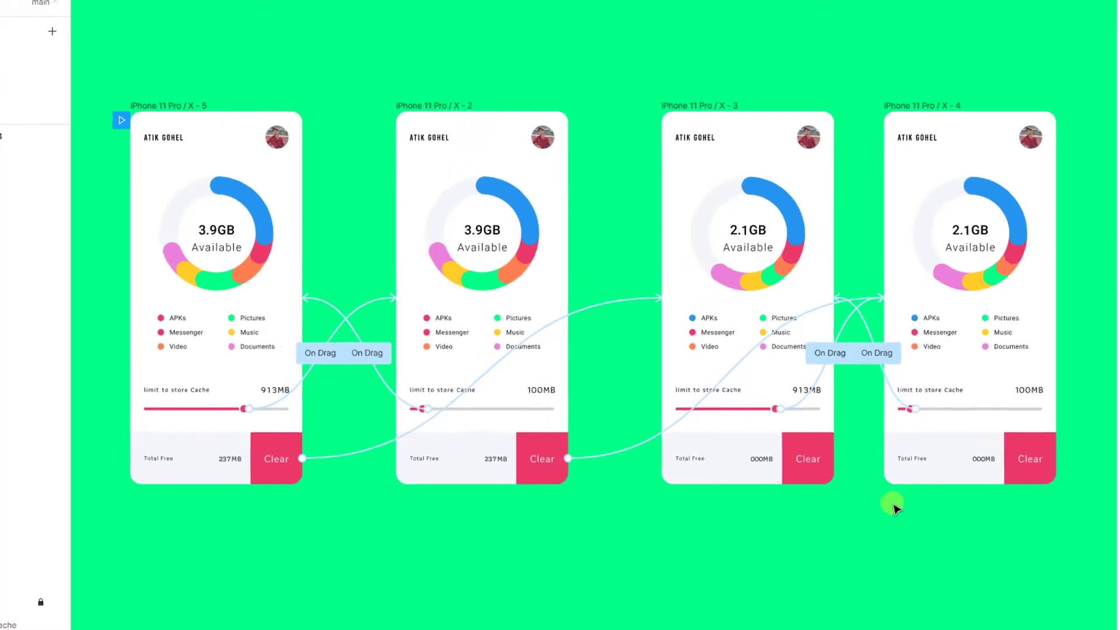
{"action": "scroll", "coordinate": [912, 509], "scroll_direction": "down", "scroll_amount": 3}
{"action": "scroll", "coordinate": [912, 509], "scroll_direction": "left", "scroll_amount": 5}
{"action": "scroll", "coordinate": [875, 507], "scroll_direction": "up", "scroll_amount": 1}
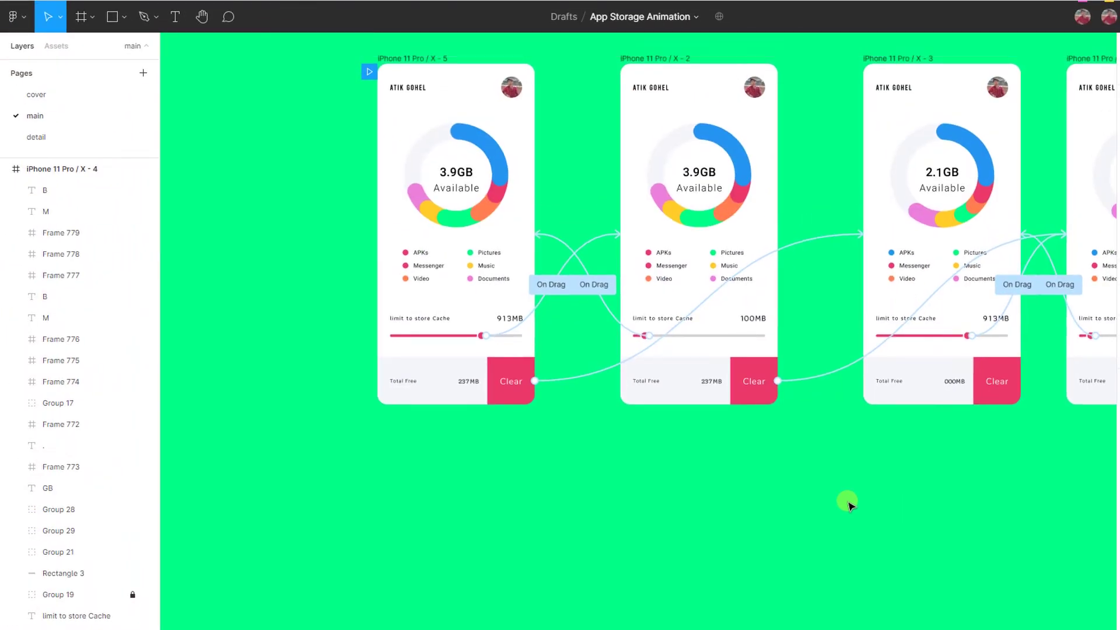
Create an iPhone 11 Pro / X frame and move it below the phone row.
{"action": "left_click", "coordinate": [81, 18]}
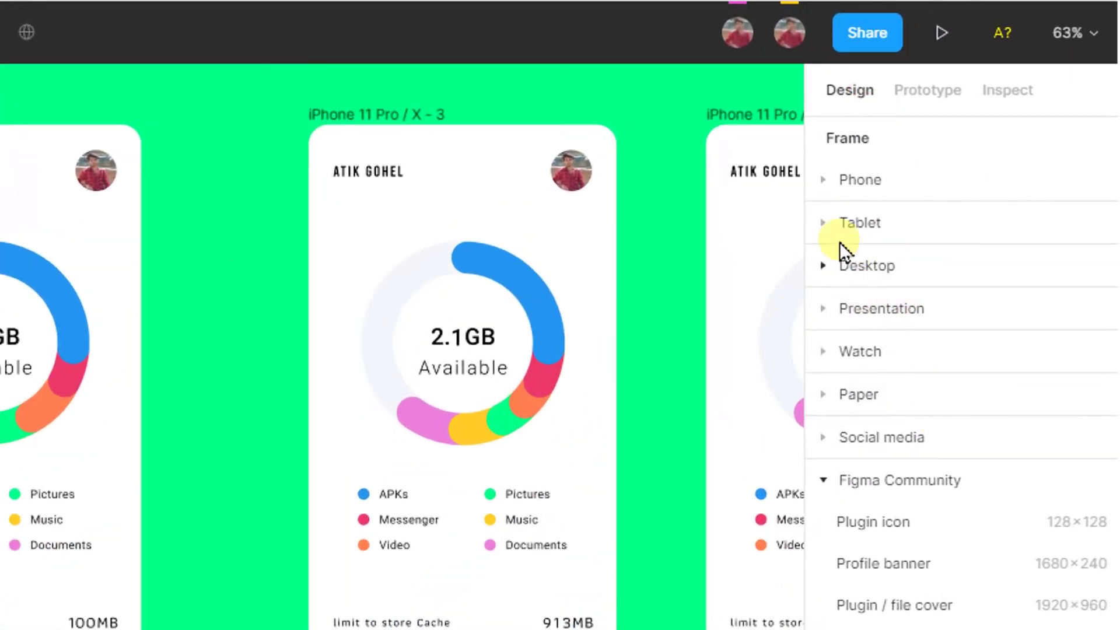
{"action": "left_click", "coordinate": [823, 178]}
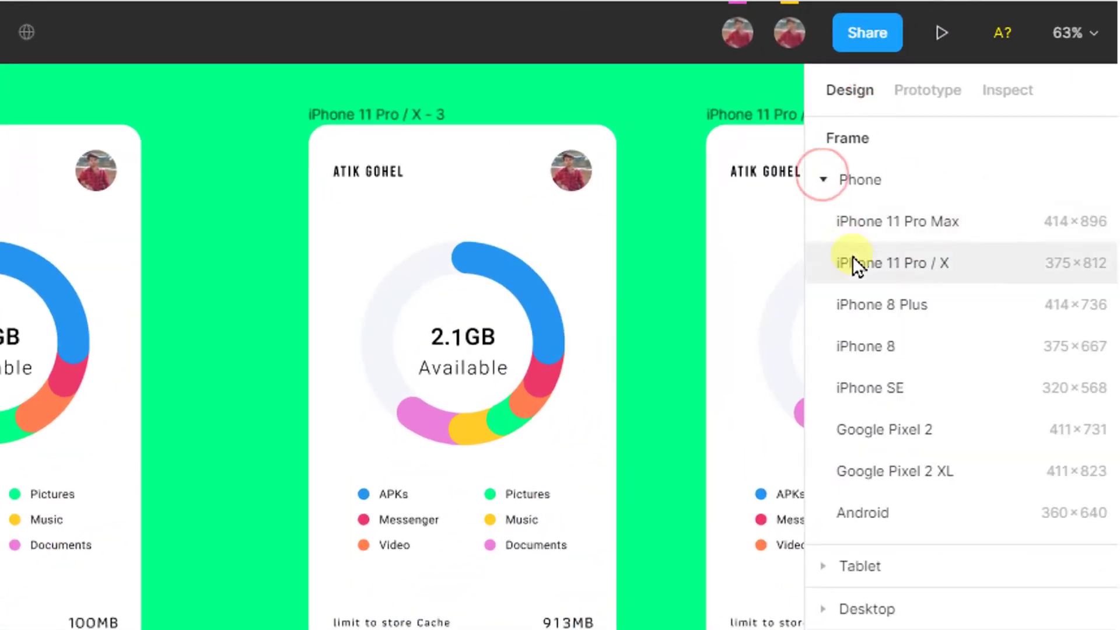
{"action": "left_click", "coordinate": [897, 262]}
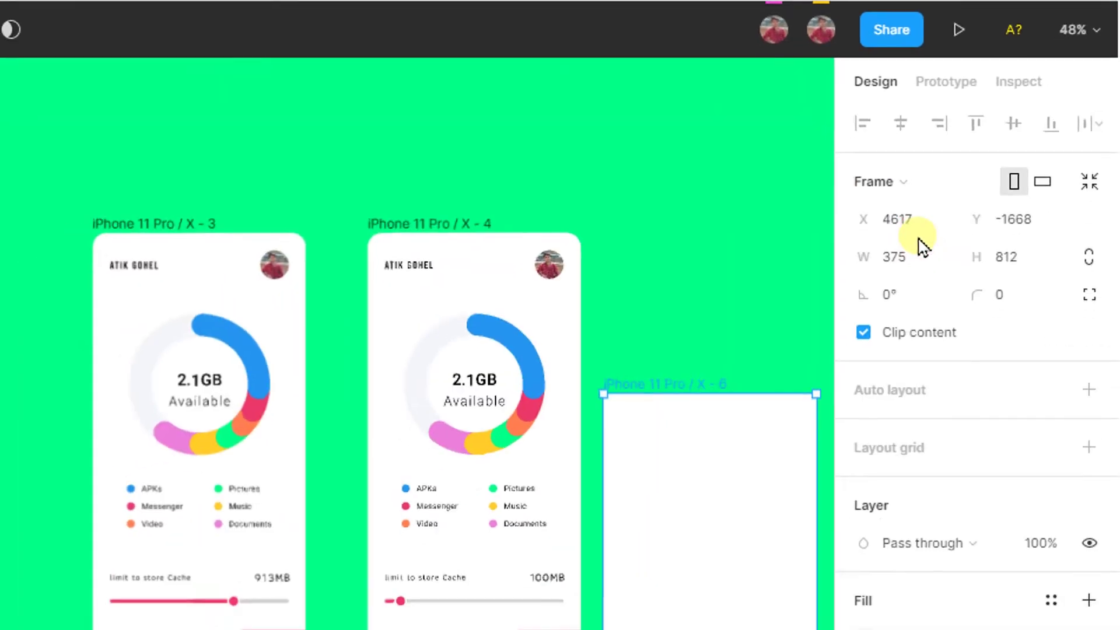
{"action": "mouse_move", "coordinate": [918, 324]}
{"action": "left_mouse_down"}
{"action": "mouse_move", "coordinate": [396, 501]}
{"action": "mouse_move", "coordinate": [432, 544]}
{"action": "left_mouse_up"}
{"action": "scroll", "coordinate": [353, 540], "scroll_direction": "down", "scroll_amount": 3}
{"action": "scroll", "coordinate": [318, 344], "scroll_direction": "up", "scroll_amount": 2}
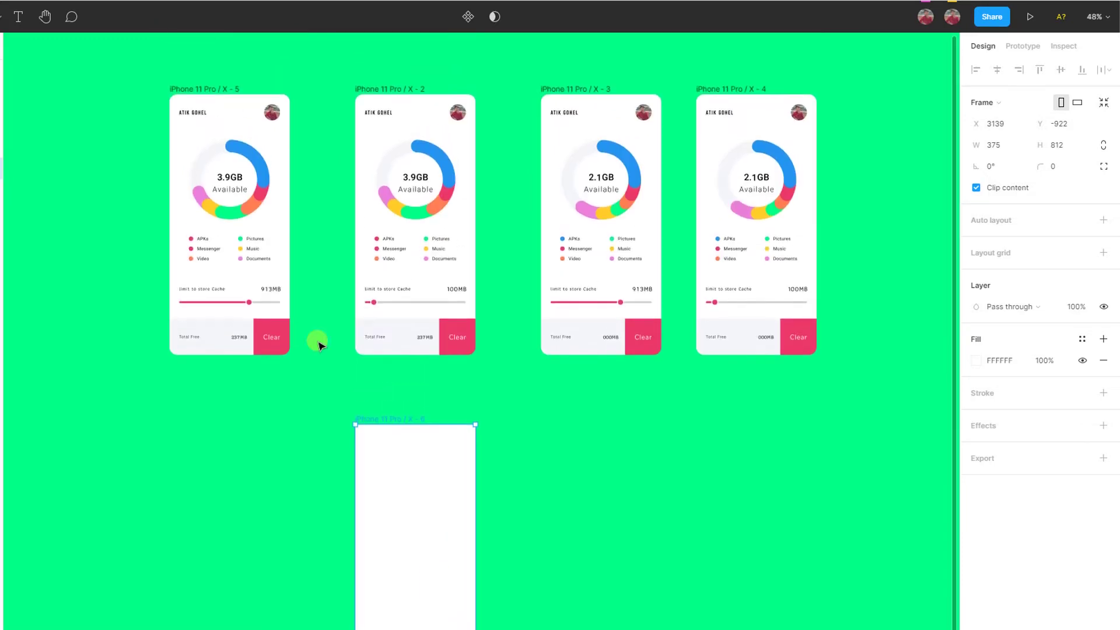
Duplicate the 3.9GB storage screen beside the new blank frame.
{"action": "left_click_drag", "start_coordinate": [219, 406], "coordinate": [257, 414]}
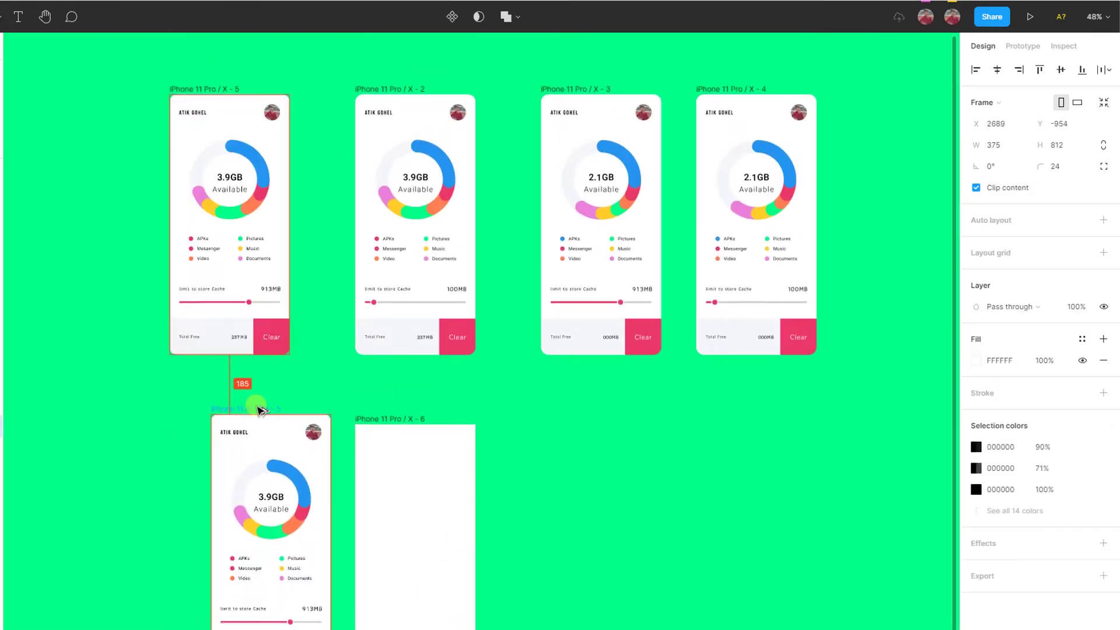
{"action": "scroll", "coordinate": [257, 414], "scroll_direction": "up", "scroll_amount": 3, "text": "ctrl"}
{"action": "scroll", "coordinate": [256, 414], "scroll_direction": "up", "scroll_amount": 2, "text": "ctrl"}
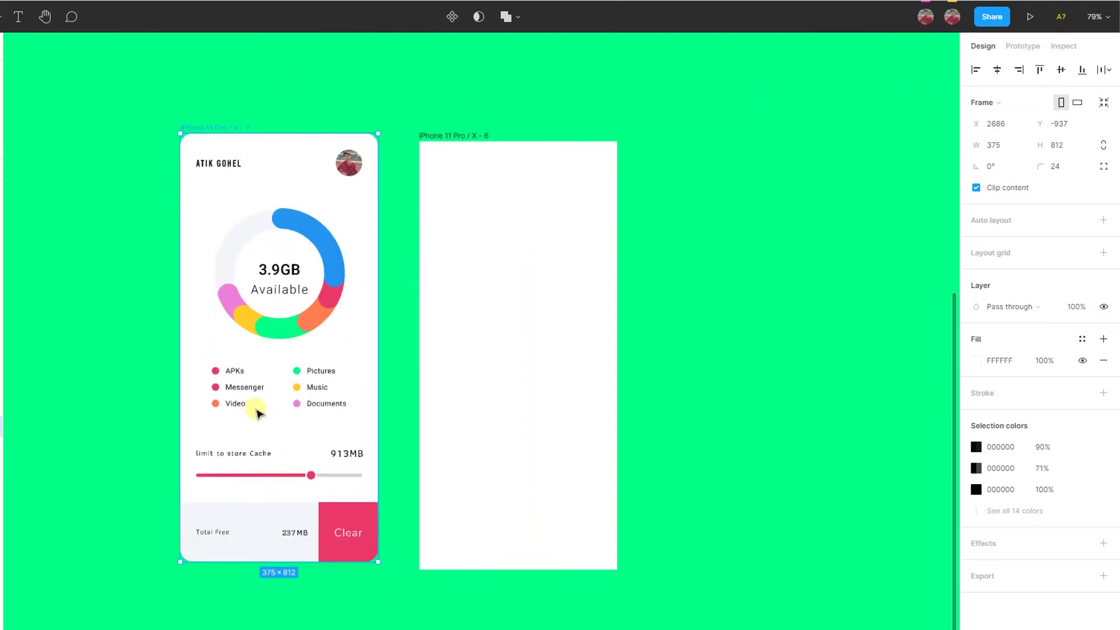
{"action": "scroll", "coordinate": [290, 413], "scroll_direction": "up", "scroll_amount": 2, "text": "ctrl"}
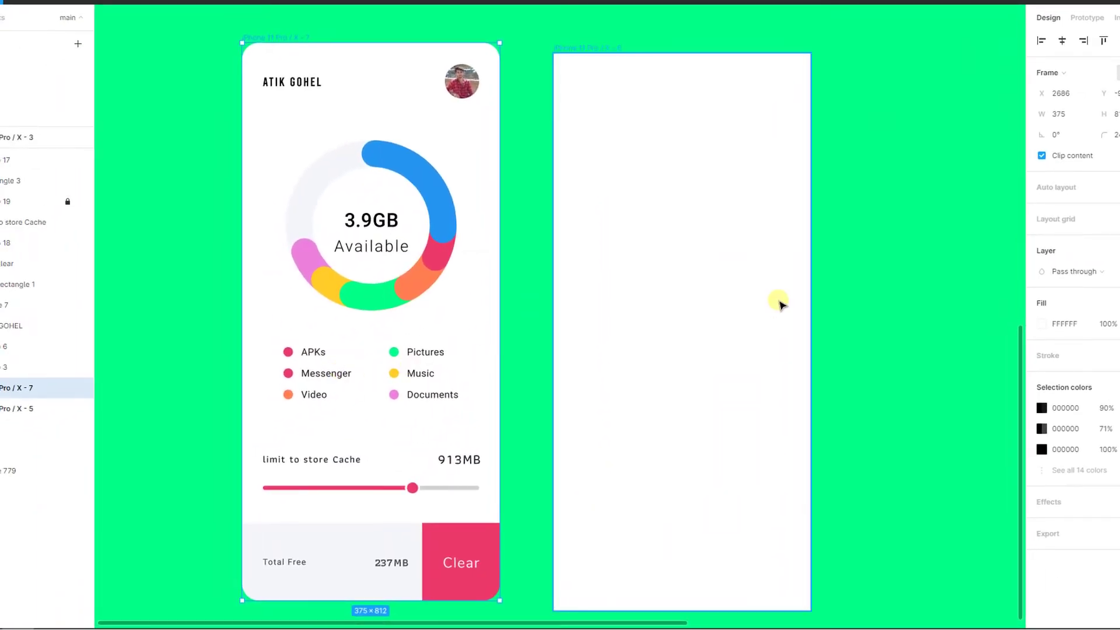
Paste the name header and avatar into the empty frame and check the avatar's image fill.
{"action": "left_click", "coordinate": [456, 89]}
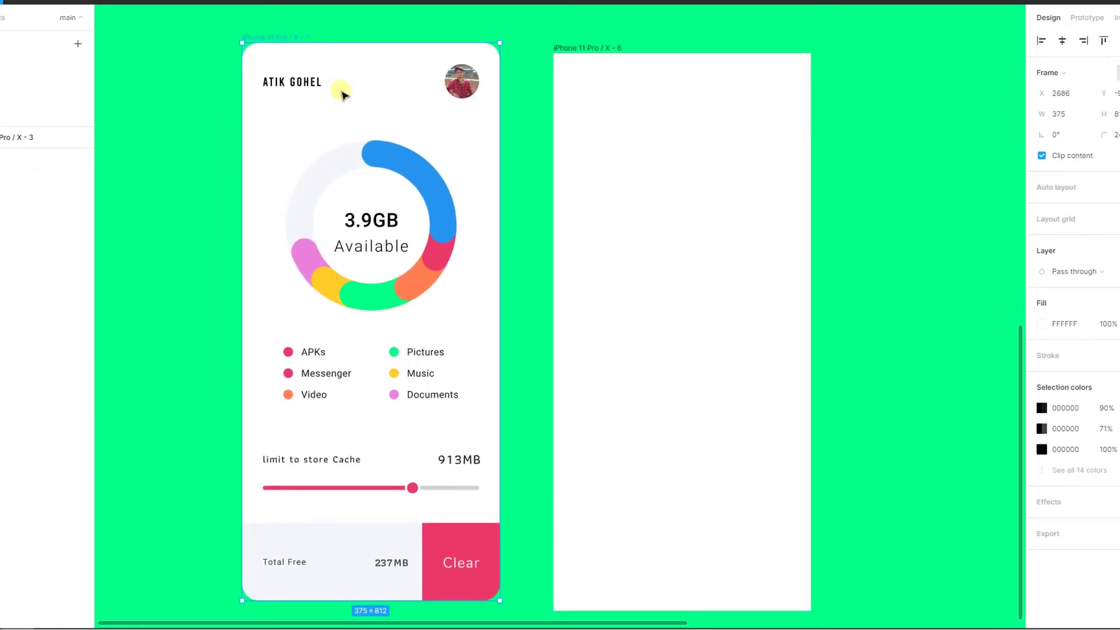
{"action": "left_click", "coordinate": [315, 84], "text": "shift"}
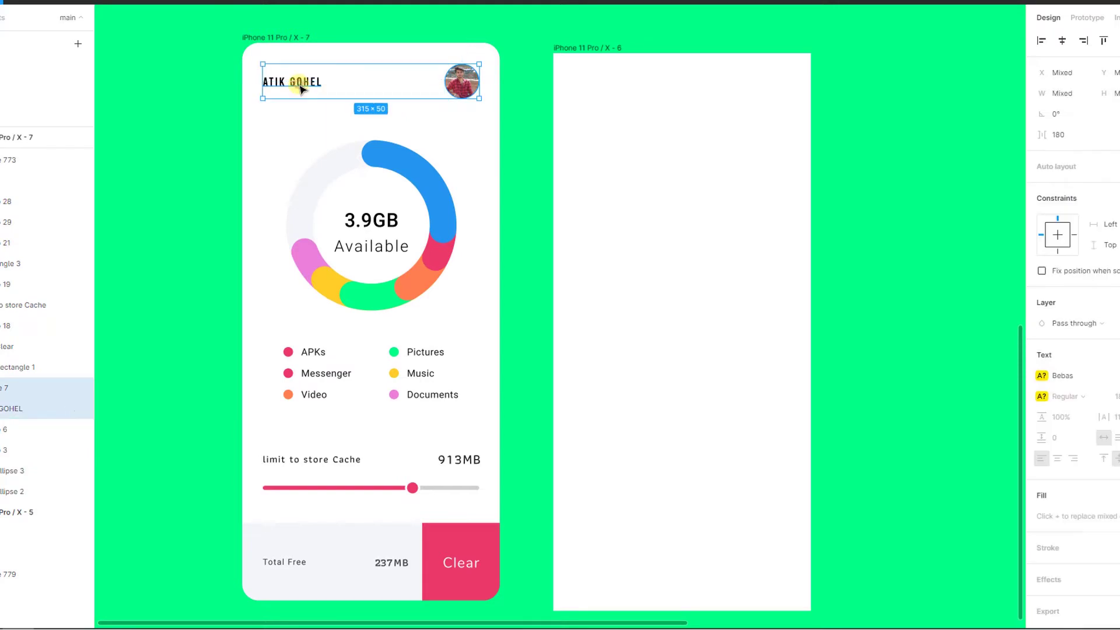
{"action": "left_click", "coordinate": [558, 51]}
{"action": "key", "text": "ctrl+v"}
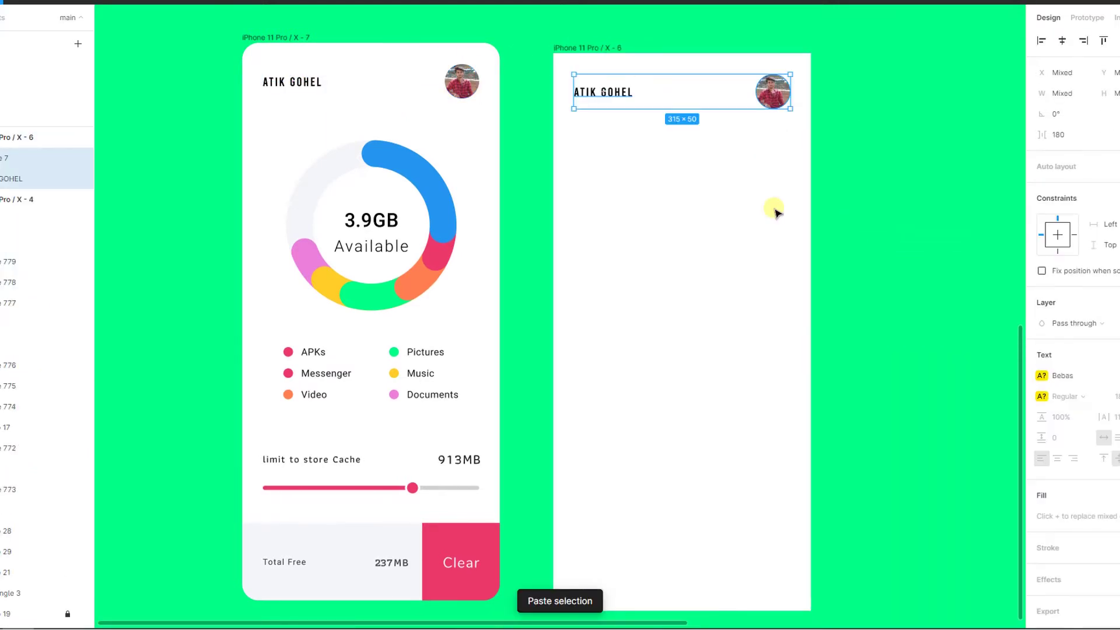
{"action": "left_click", "coordinate": [828, 140]}
{"action": "left_click", "coordinate": [774, 93]}
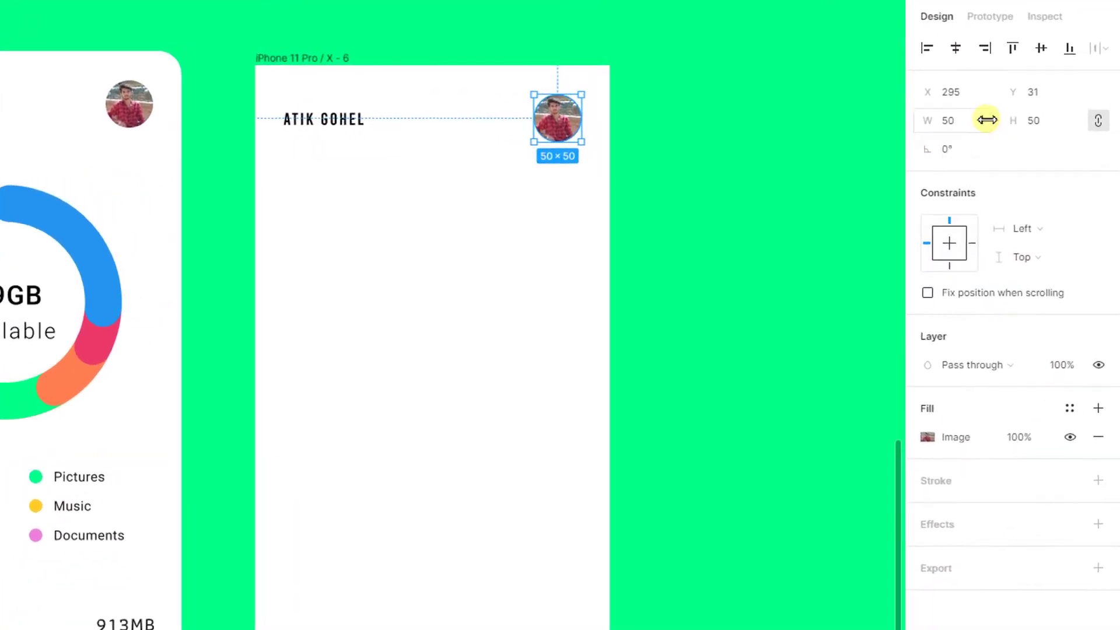
{"action": "left_click", "coordinate": [962, 448]}
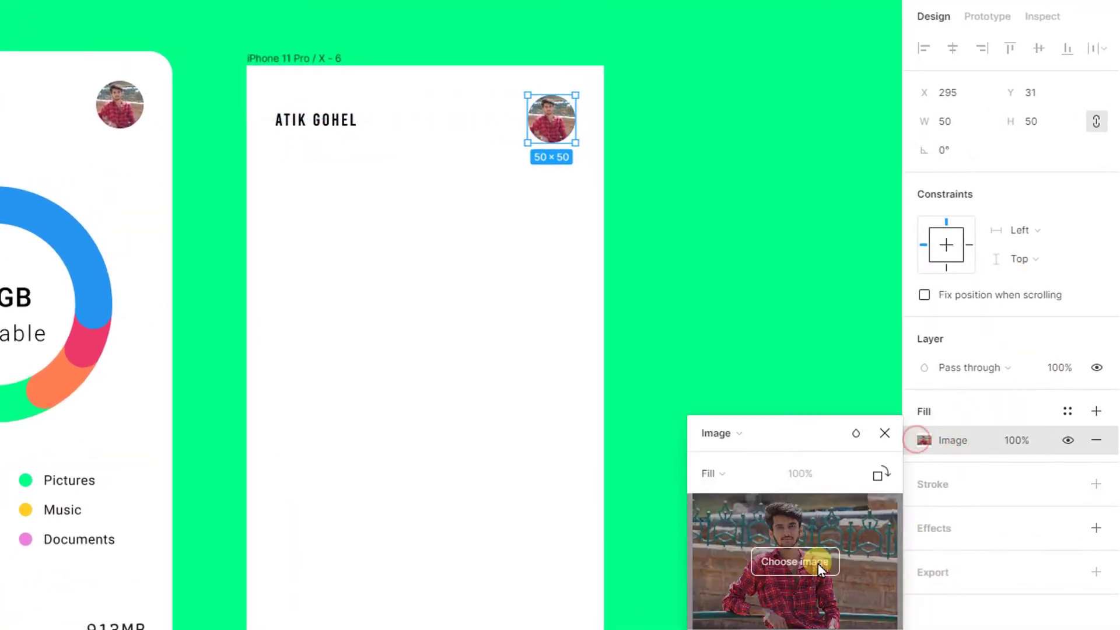
{"action": "key", "text": "Escape"}
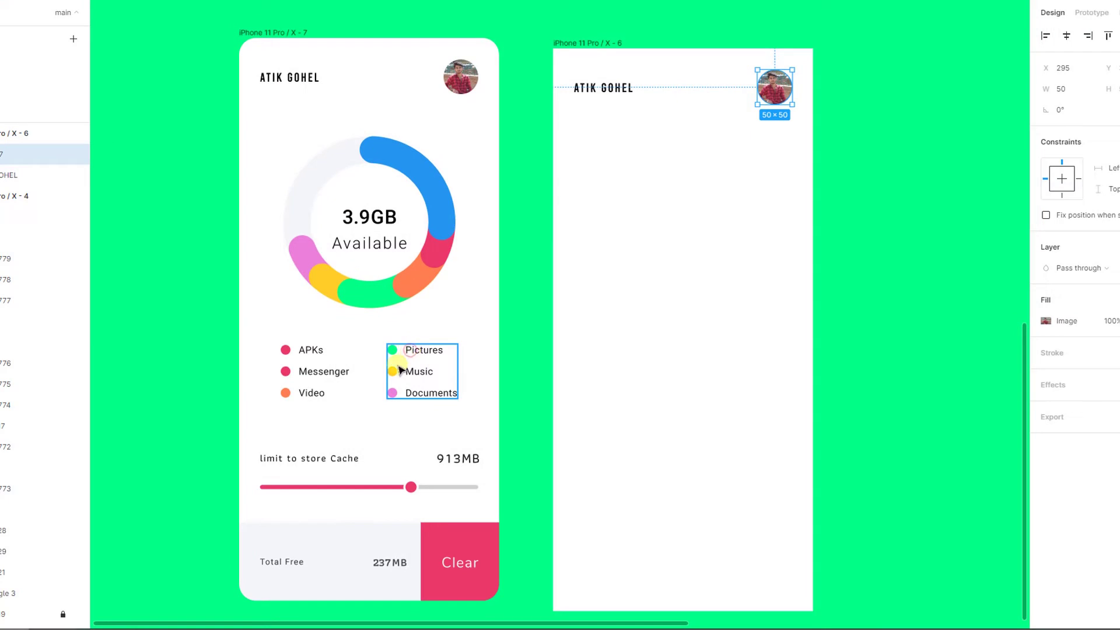
Paste both columns of the six-item storage legend into the second phone.
{"action": "left_click", "coordinate": [401, 369]}
{"action": "left_click", "coordinate": [320, 373], "text": "shift"}
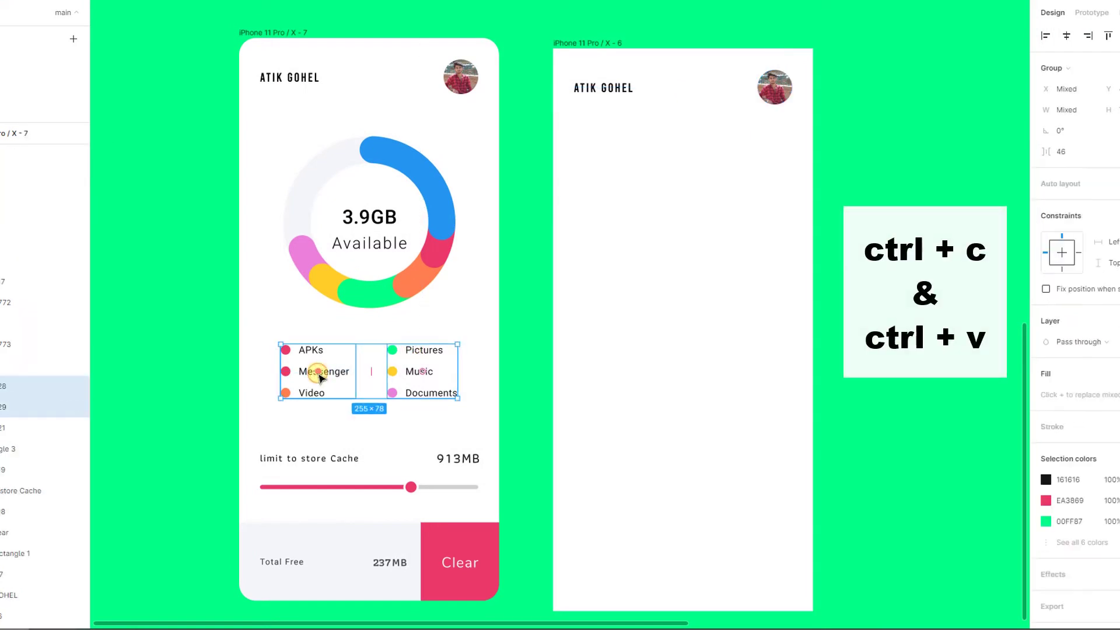
{"action": "left_click", "coordinate": [600, 43]}
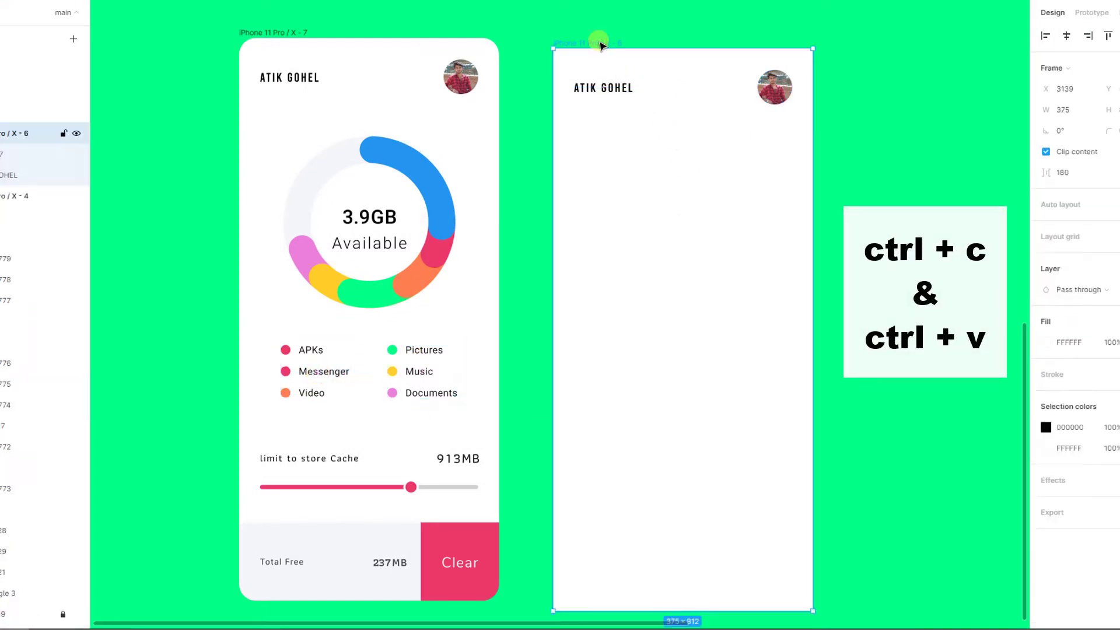
{"action": "key", "text": "ctrl+v"}
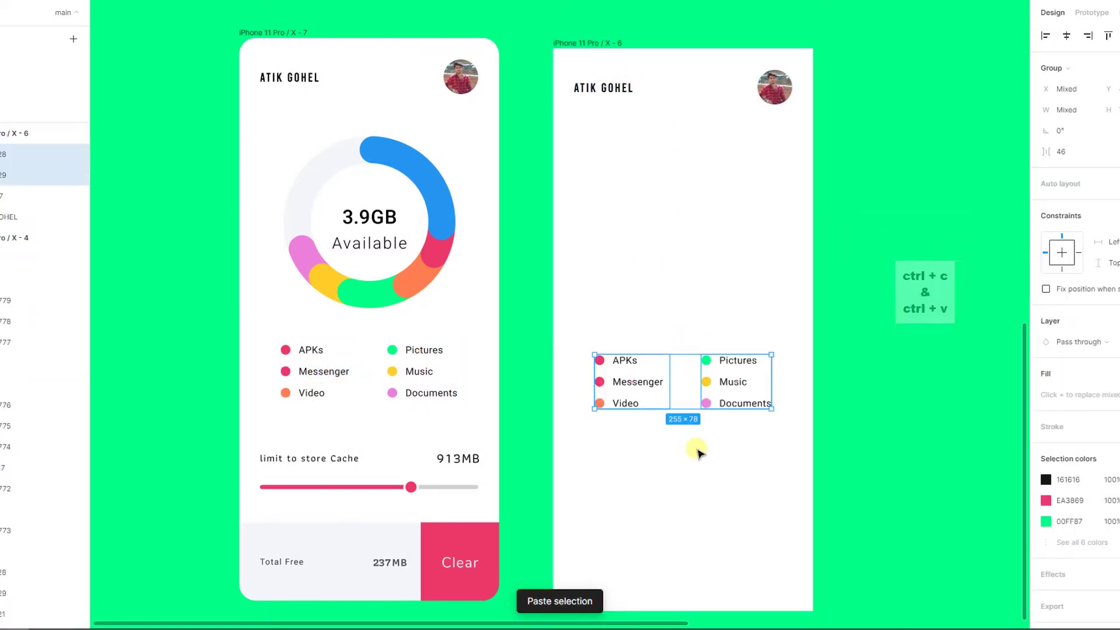
{"action": "scroll", "coordinate": [618, 437], "scroll_direction": "down", "scroll_amount": 3}
{"action": "scroll", "coordinate": [538, 427], "scroll_direction": "up", "scroll_amount": 1}
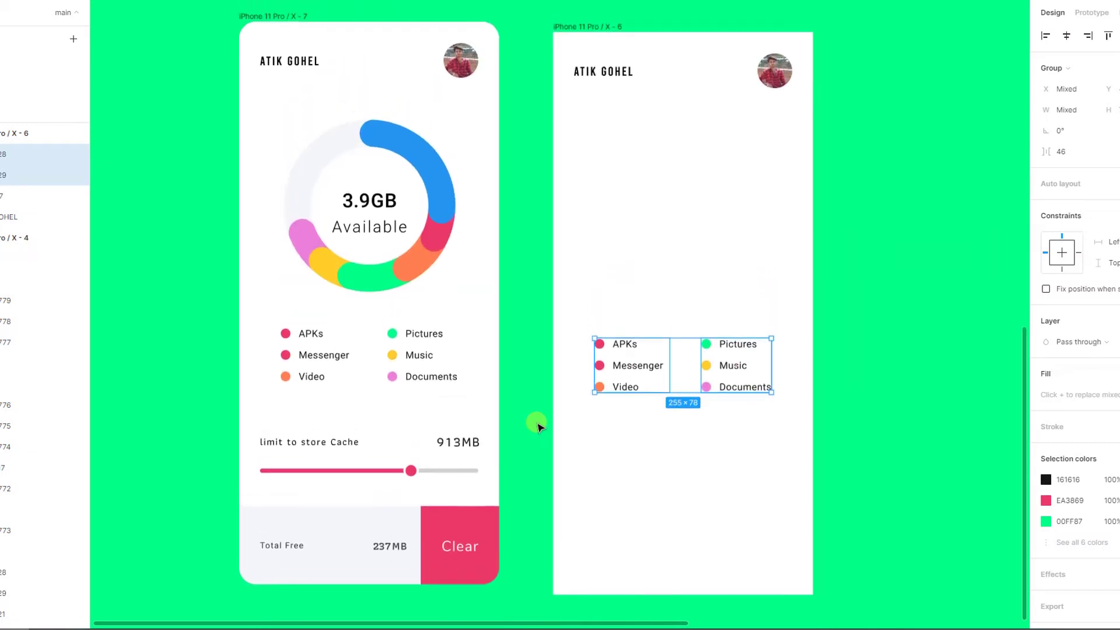
Paste the Total Free / Clear bottom bar into the second phone.
{"action": "left_click", "coordinate": [445, 521]}
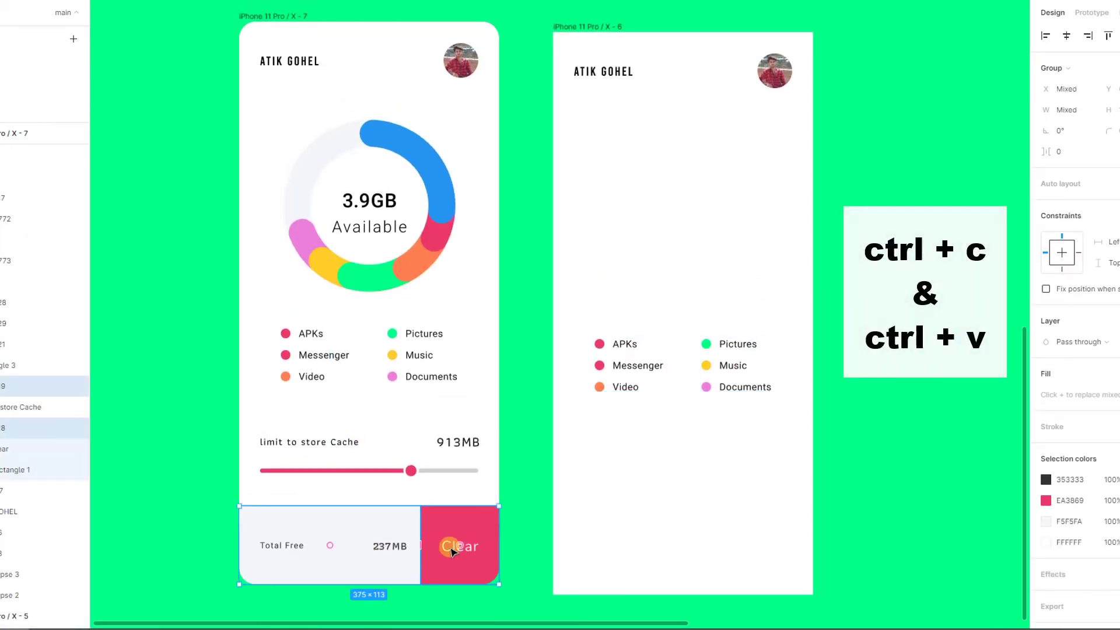
{"action": "left_click", "coordinate": [599, 29]}
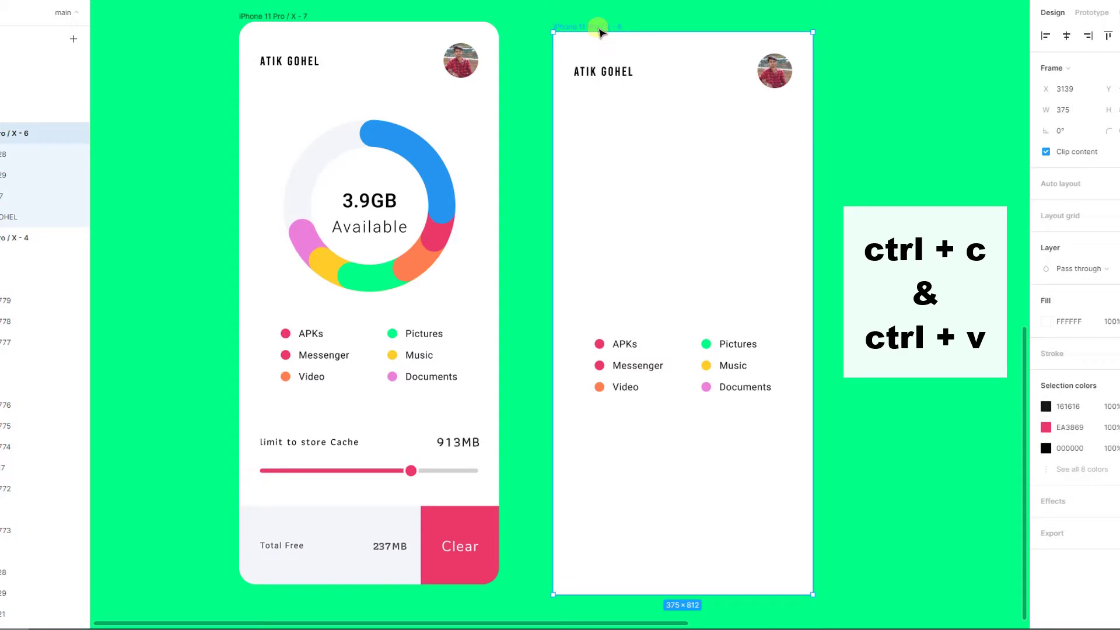
{"action": "key", "text": "ctrl+v"}
{"action": "left_click", "coordinate": [892, 462]}
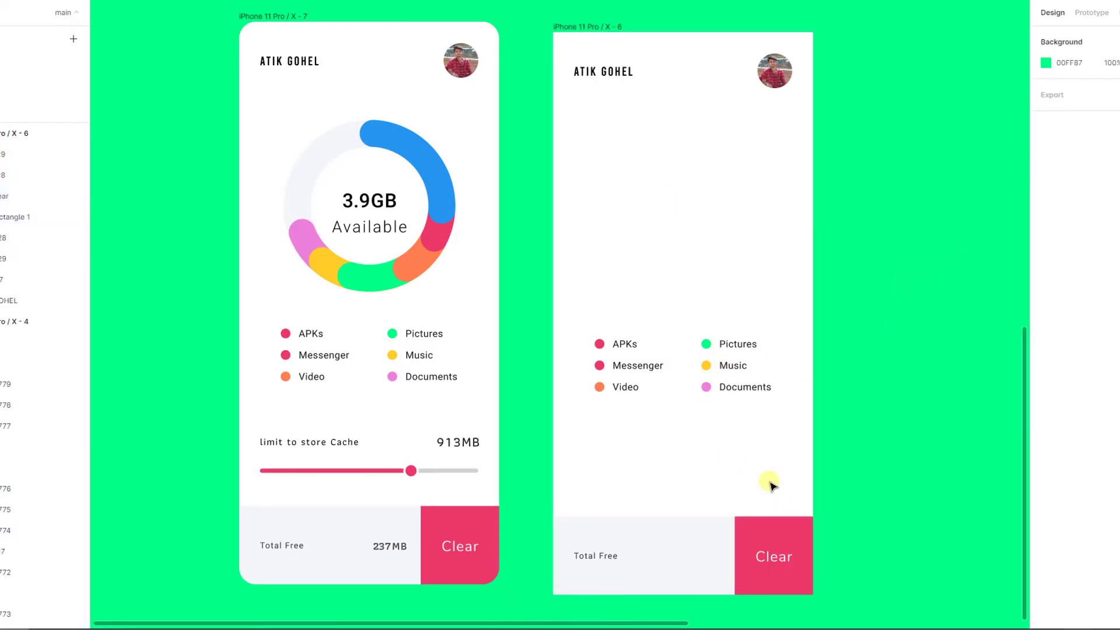
{"action": "scroll", "coordinate": [767, 485], "scroll_direction": "up", "scroll_amount": 1}
Draw a 248×248 circle near the top of the second phone.
{"action": "left_click", "coordinate": [388, 168]}
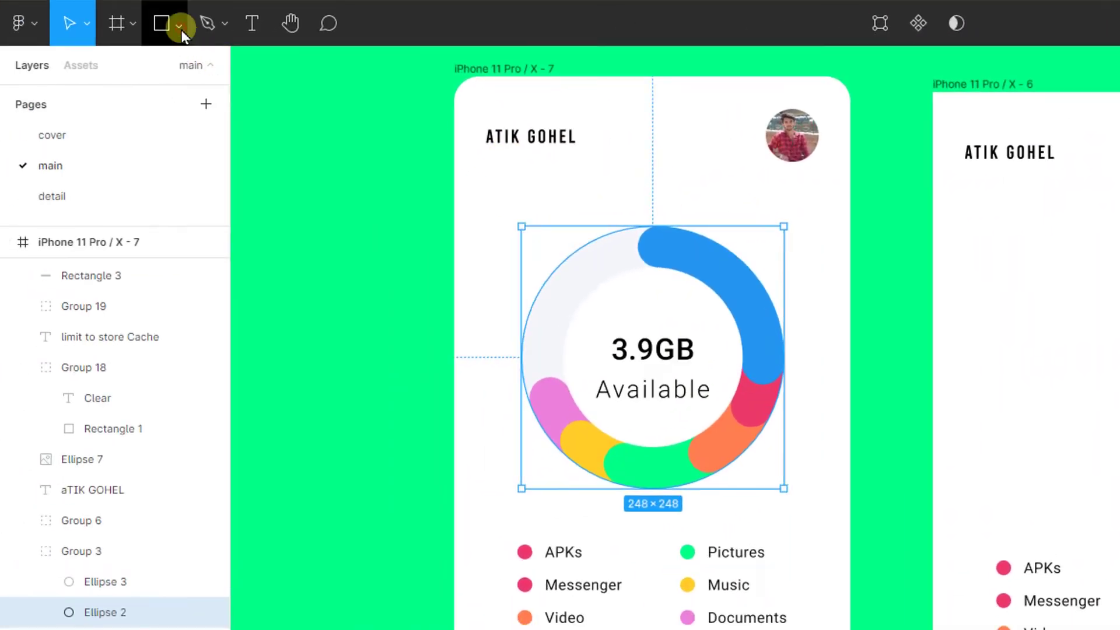
{"action": "left_click", "coordinate": [178, 23]}
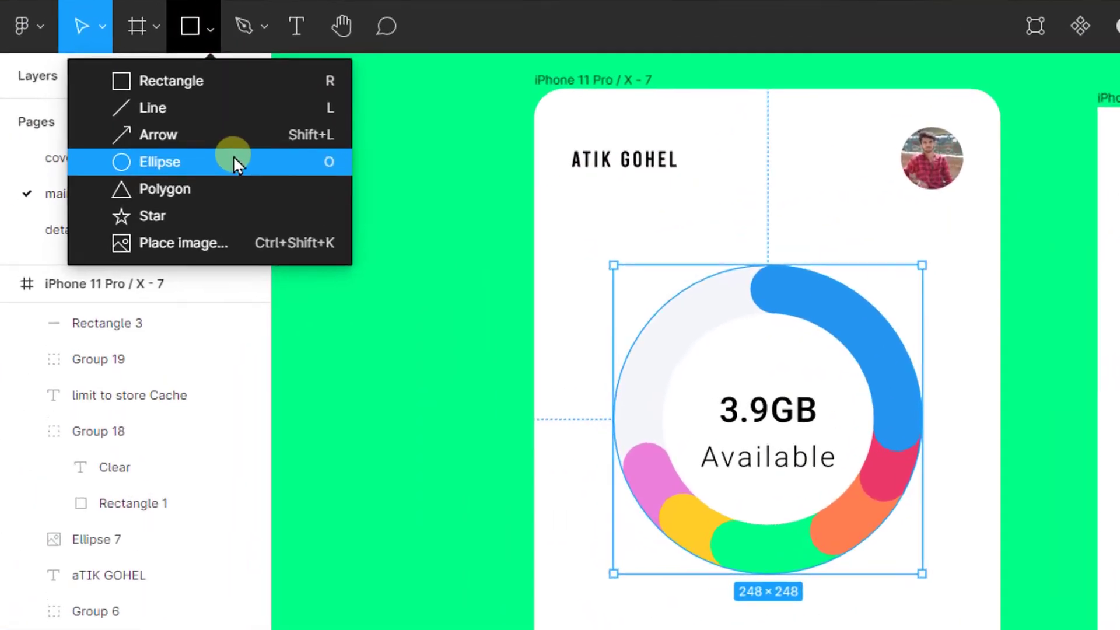
{"action": "left_click", "coordinate": [232, 155]}
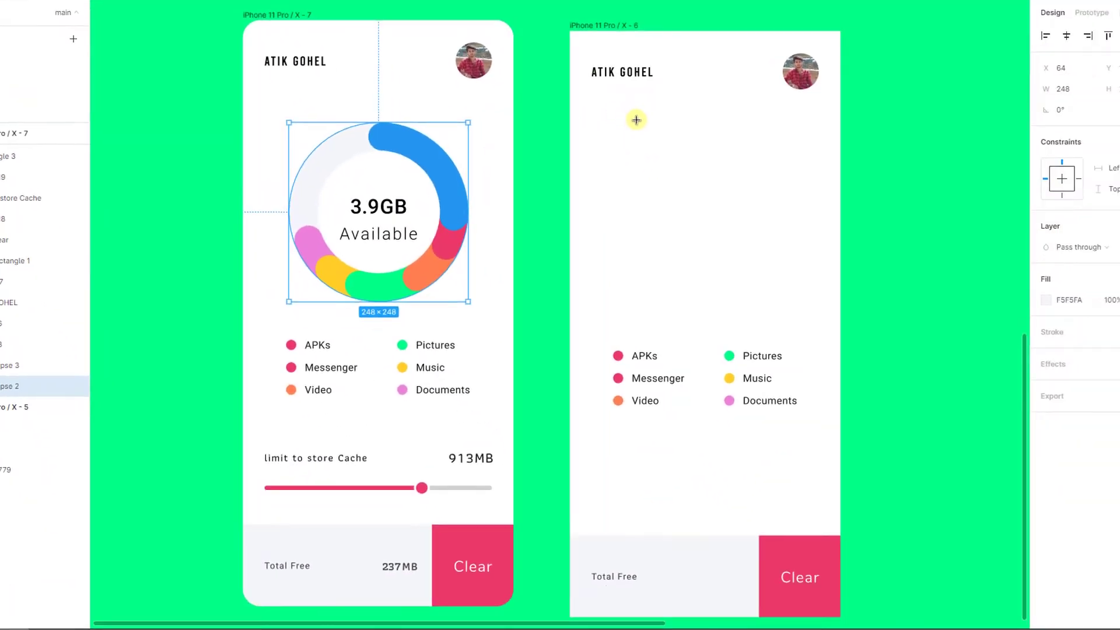
{"action": "left_click_drag", "start_coordinate": [719, 204], "coordinate": [751, 232]}
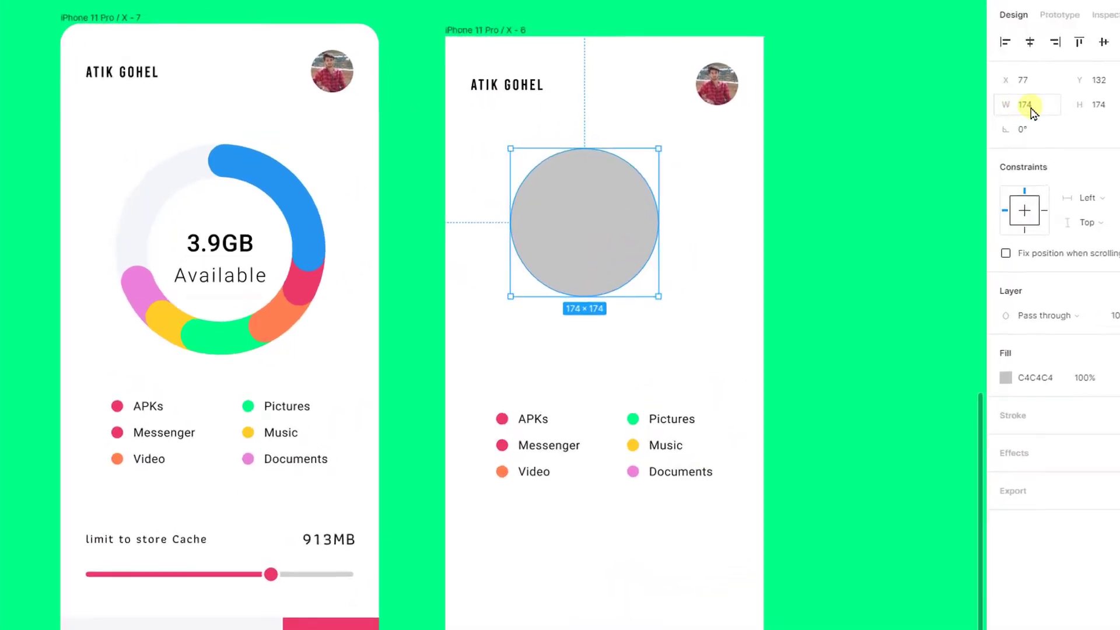
{"action": "left_click", "coordinate": [1063, 88]}
{"action": "type", "text": "248"}
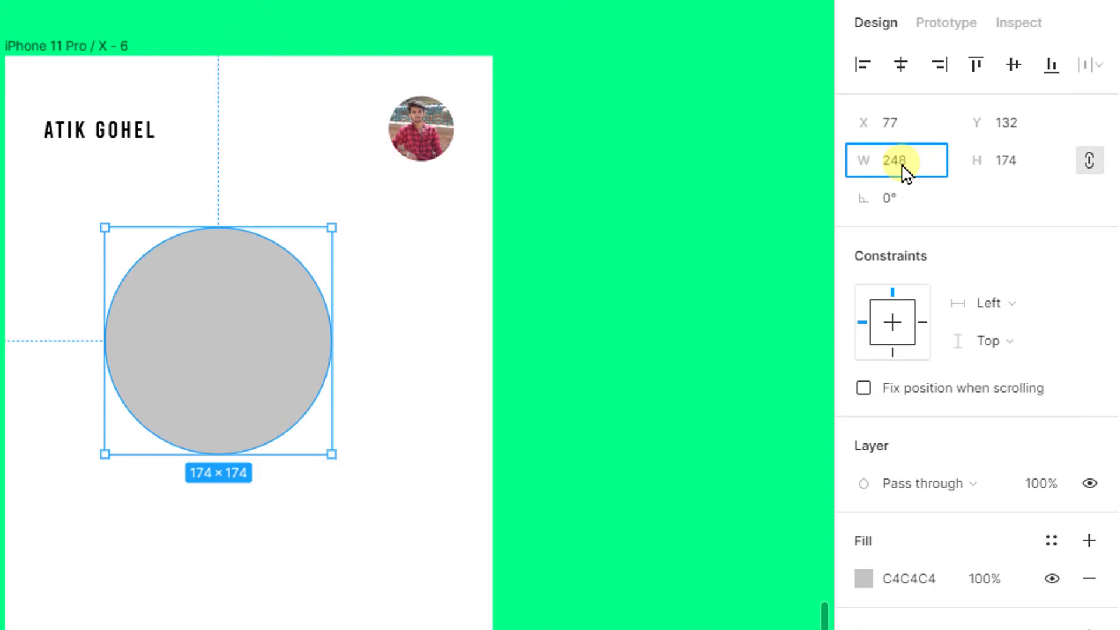
{"action": "left_click", "coordinate": [1089, 163]}
{"action": "left_click", "coordinate": [1018, 166]}
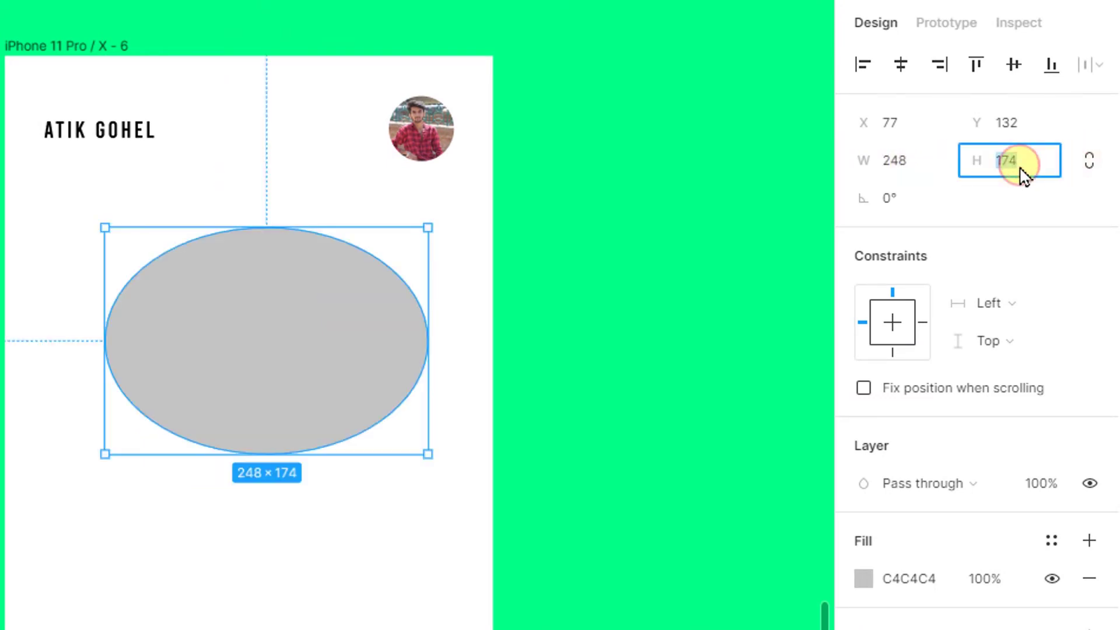
{"action": "type", "text": "248"}
{"action": "key", "text": "Return"}
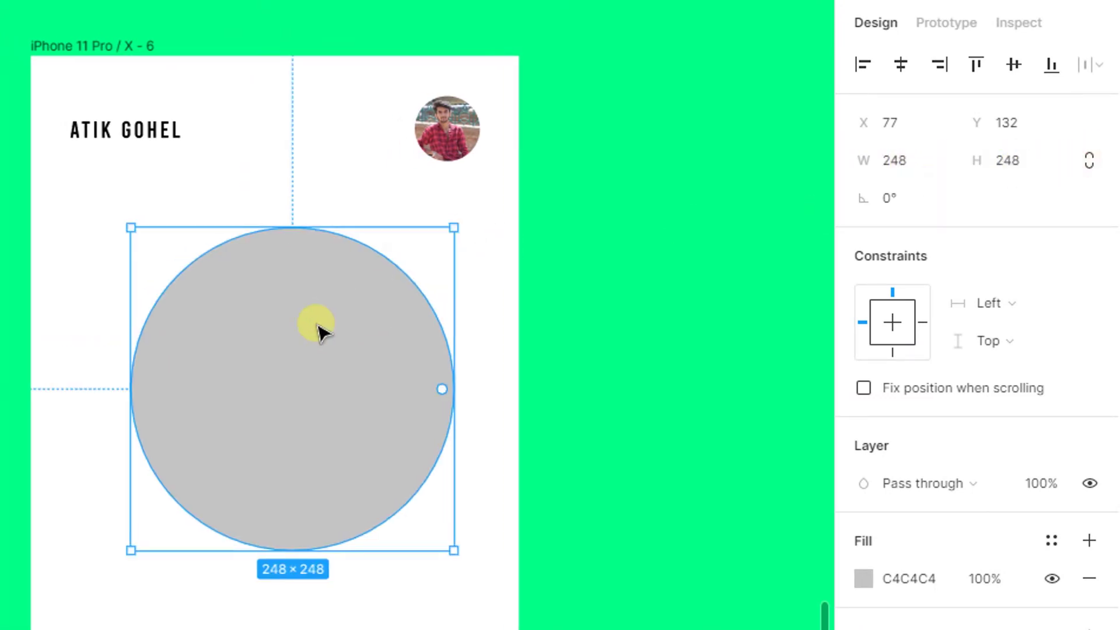
Centre the circle at x 64, shrink it to 247×247, and lower it to y 142.
{"action": "left_click_drag", "start_coordinate": [320, 325], "coordinate": [300, 299]}
{"action": "left_click", "coordinate": [500, 438]}
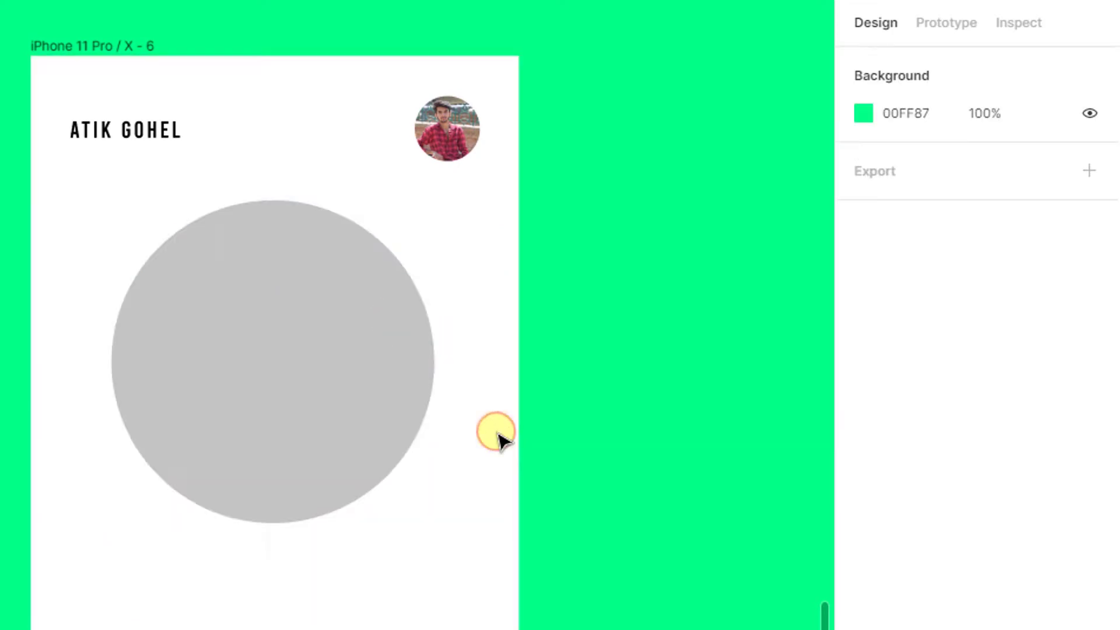
{"action": "left_click", "coordinate": [355, 411]}
{"action": "key", "text": "Right"}
{"action": "key", "text": "Right"}
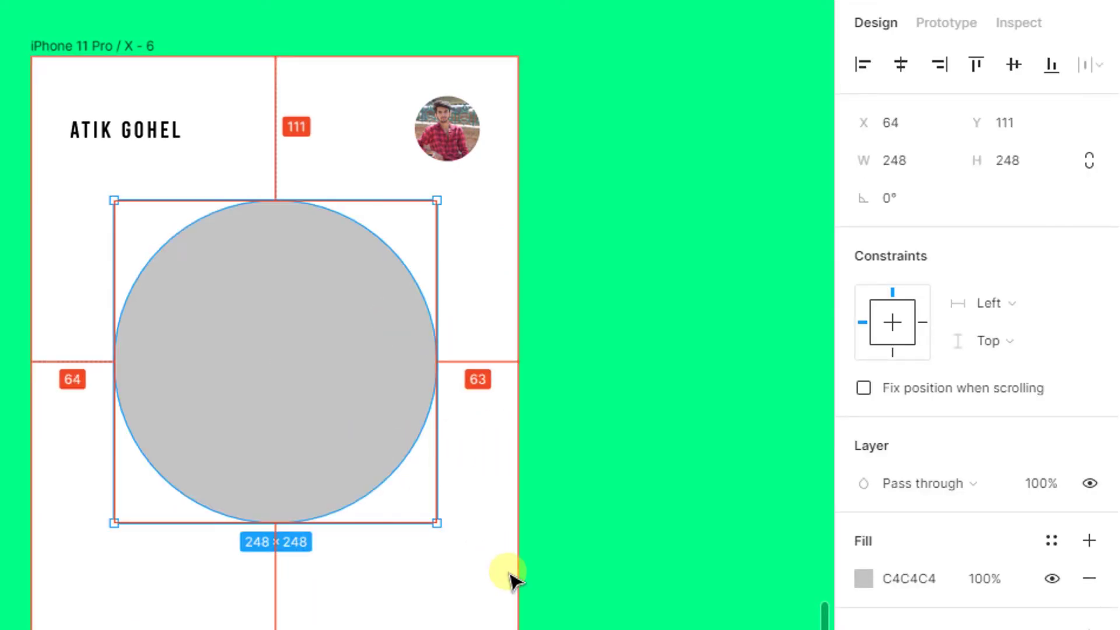
{"action": "key", "text": "ctrl+Left"}
{"action": "key", "text": "ctrl+Up"}
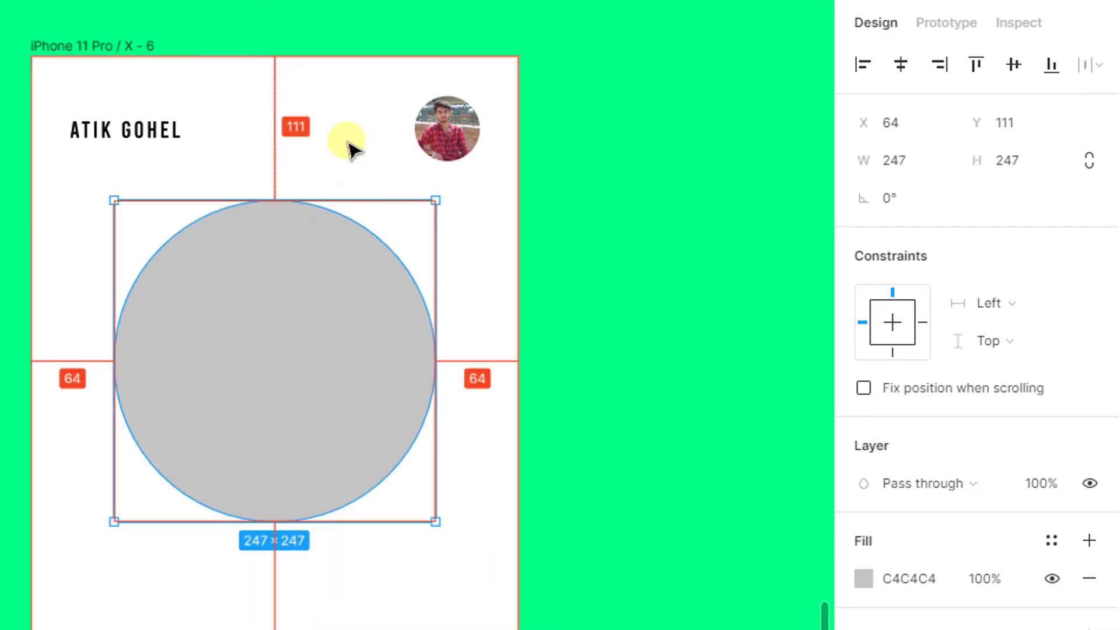
{"action": "key", "text": "shift+Down"}
{"action": "key", "text": "shift+Down"}
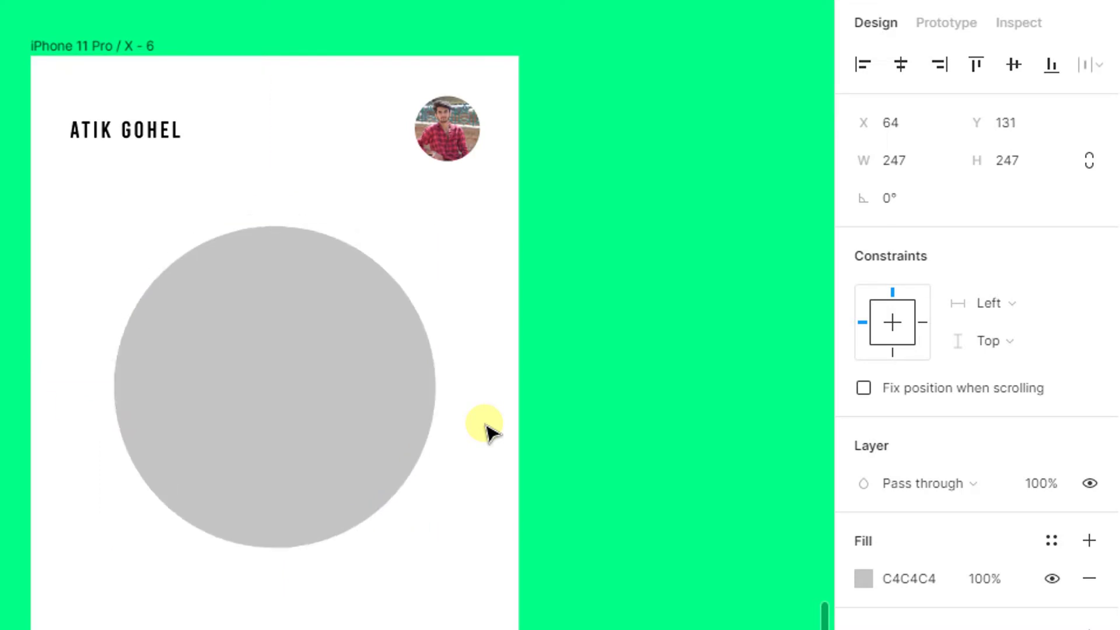
{"action": "key", "text": "shift+Down"}
{"action": "key", "text": "Down"}
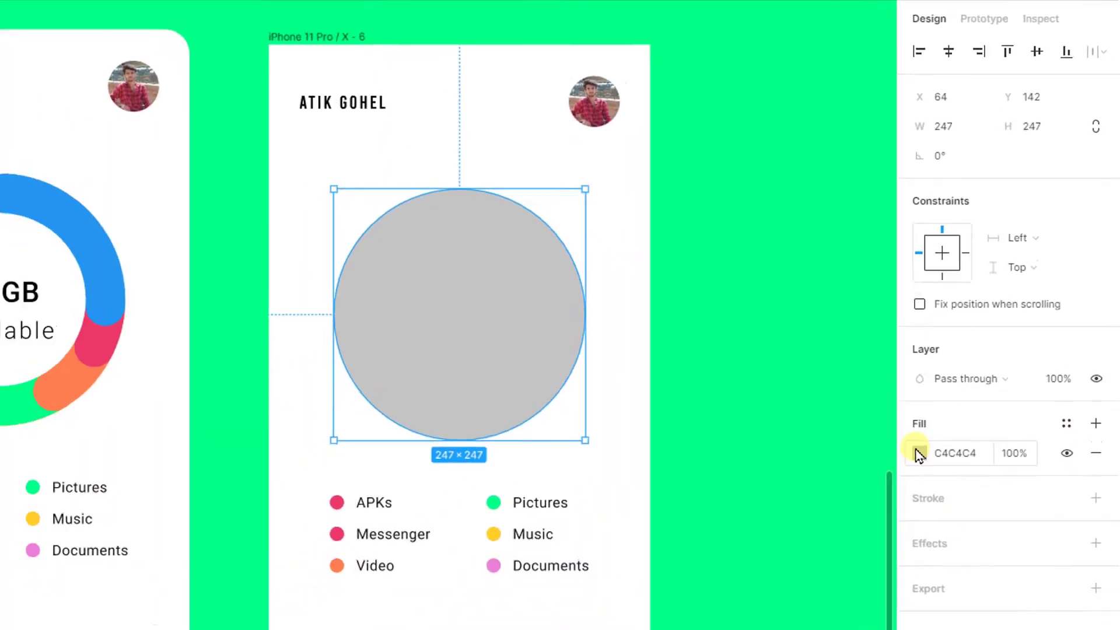
Fill the big circle with the donut track's light grey F5F5FA.
{"action": "left_click", "coordinate": [950, 383]}
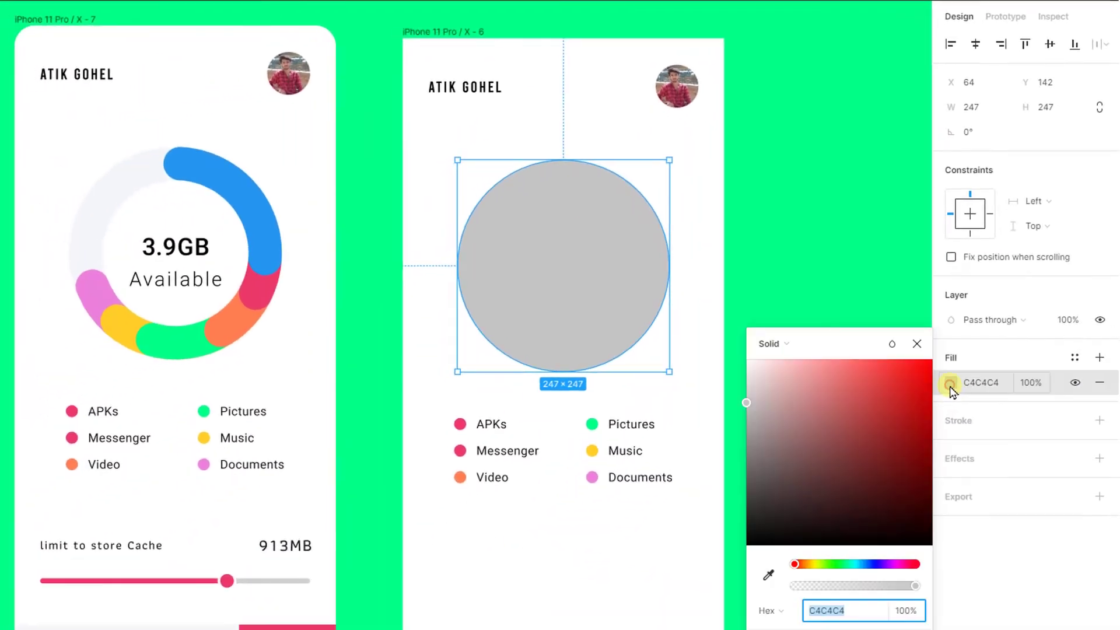
{"action": "left_click", "coordinate": [768, 576]}
{"action": "left_click", "coordinate": [98, 186]}
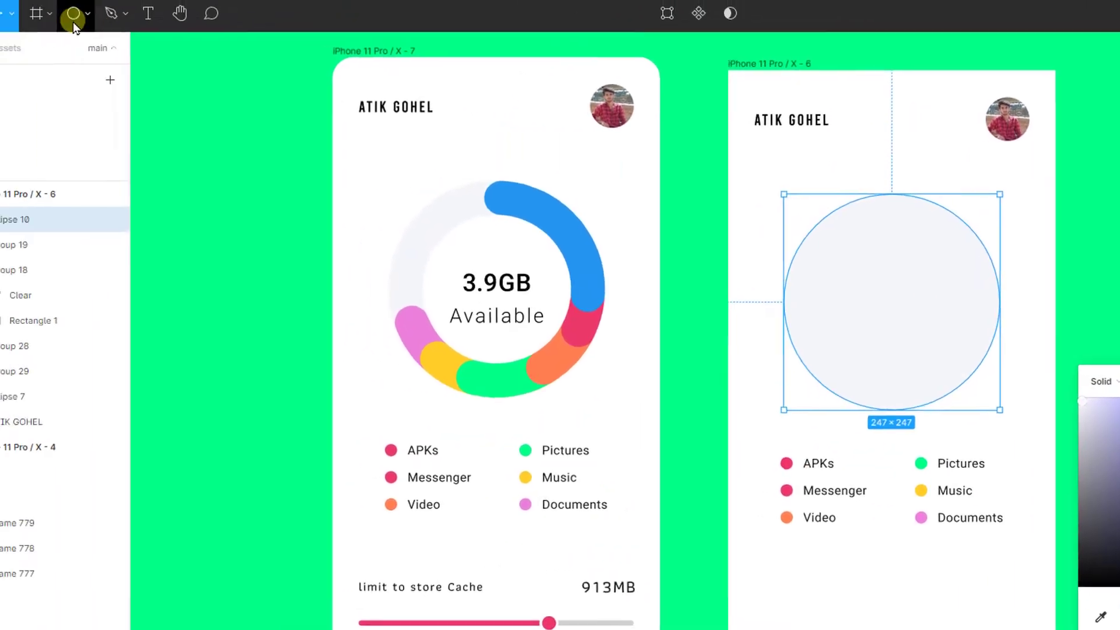
Draw a 170×170 circle centred inside the light circle.
{"action": "left_click", "coordinate": [134, 20]}
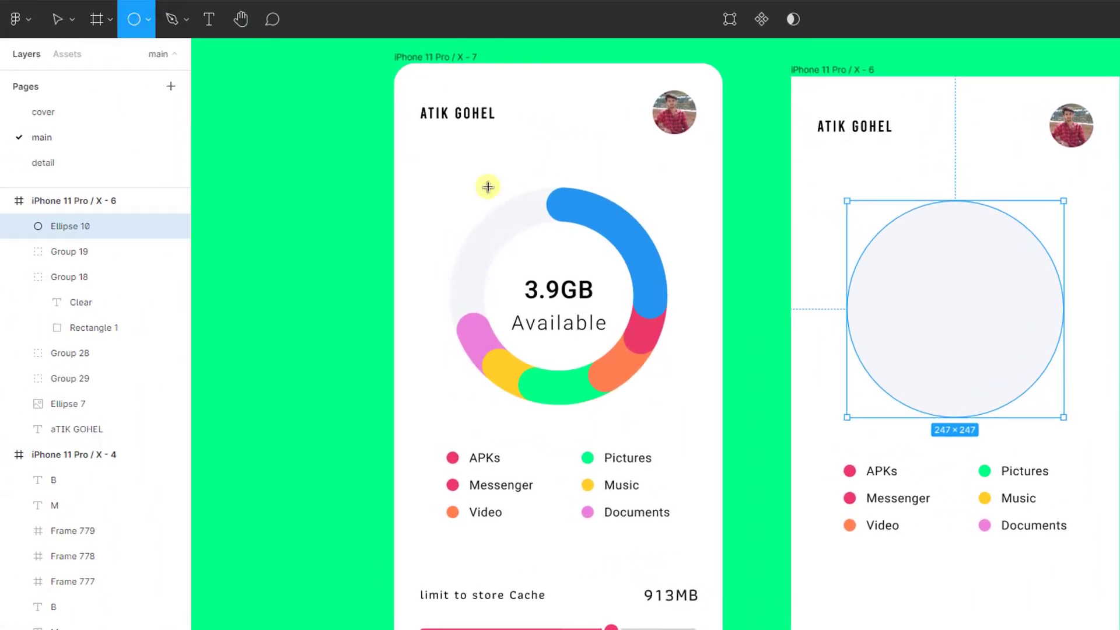
{"action": "scroll", "coordinate": [525, 181], "scroll_direction": "right", "scroll_amount": 2}
{"action": "scroll", "coordinate": [557, 175], "scroll_direction": "right", "scroll_amount": 2}
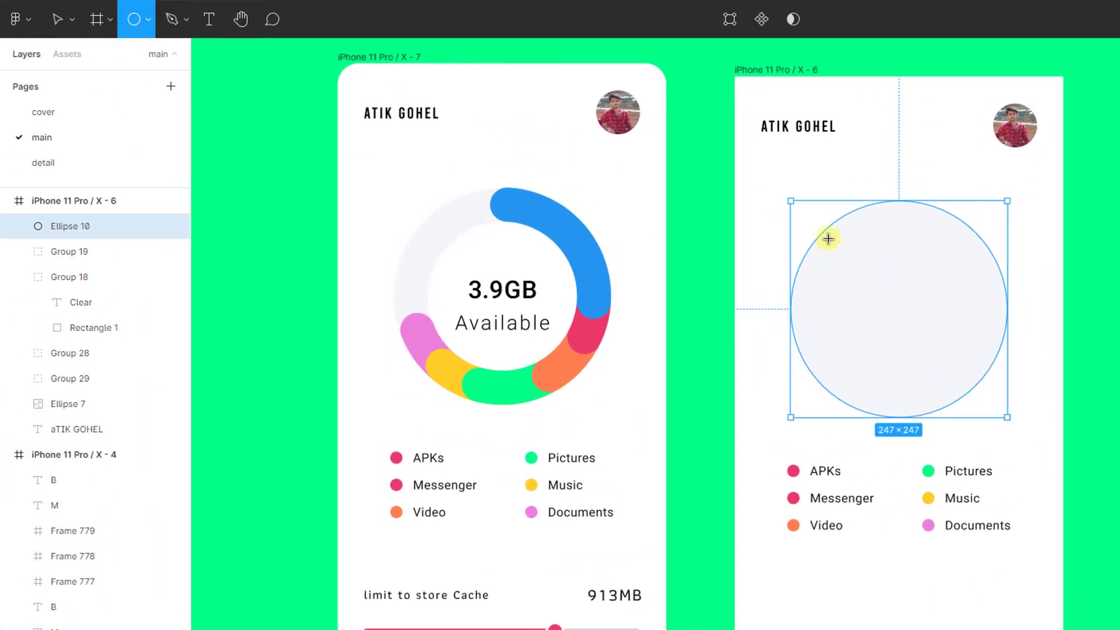
{"action": "mouse_move", "coordinate": [835, 241]}
{"action": "left_mouse_down"}
{"action": "mouse_move", "coordinate": [925, 317]}
{"action": "mouse_move", "coordinate": [960, 364]}
{"action": "left_mouse_up"}
{"action": "left_click", "coordinate": [1080, 186]}
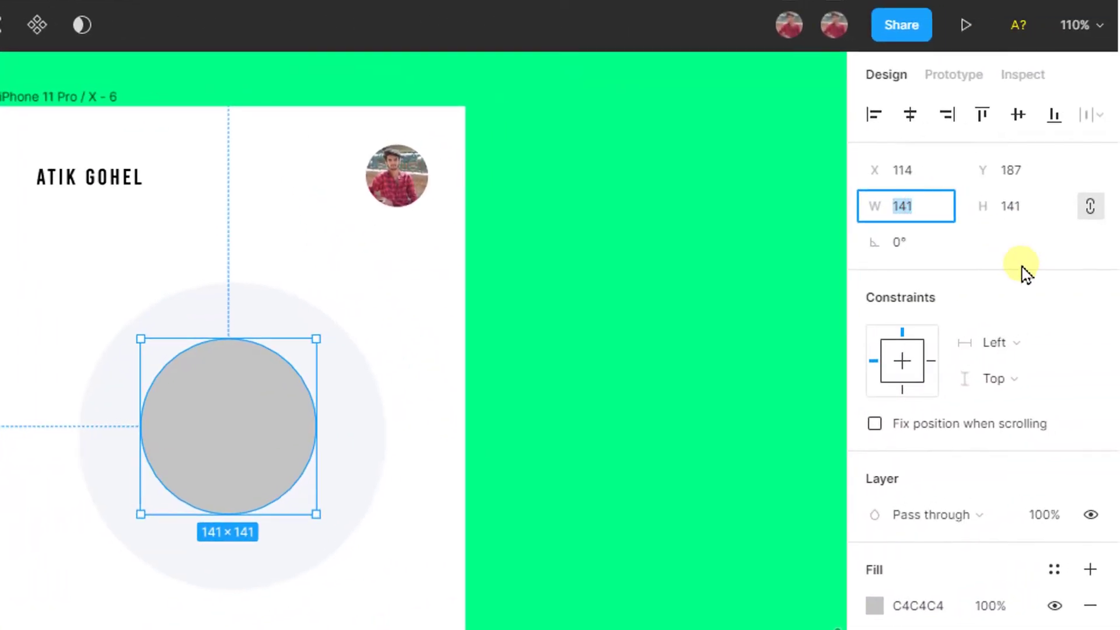
{"action": "key", "text": "Return"}
{"action": "left_click", "coordinate": [298, 301], "text": "shift"}
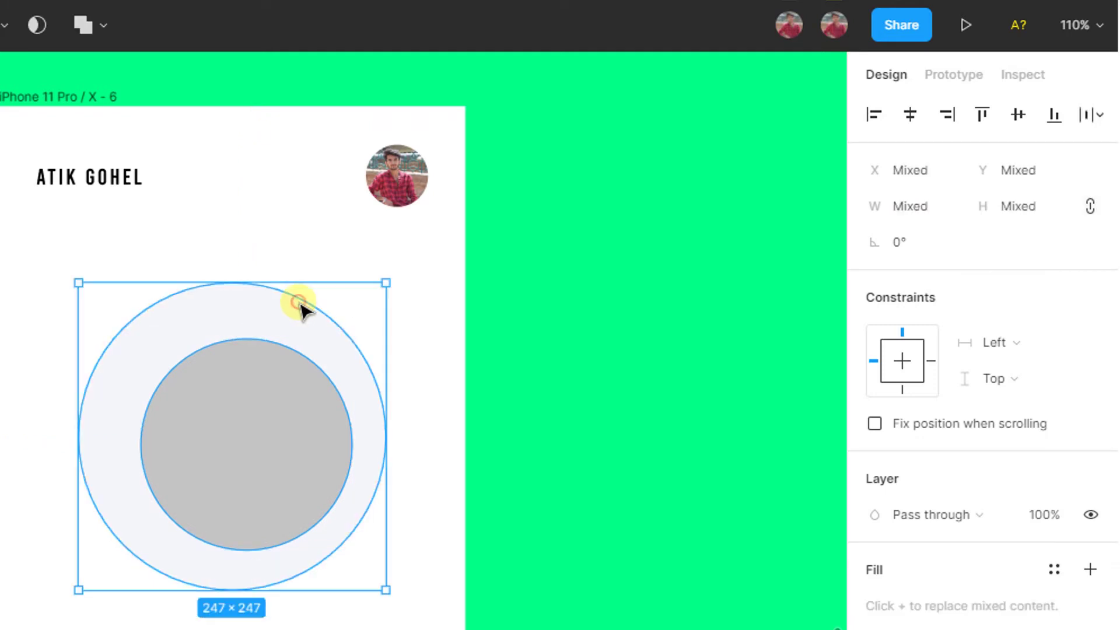
{"action": "left_click", "coordinate": [256, 446]}
{"action": "left_click_drag", "start_coordinate": [257, 447], "coordinate": [258, 451]}
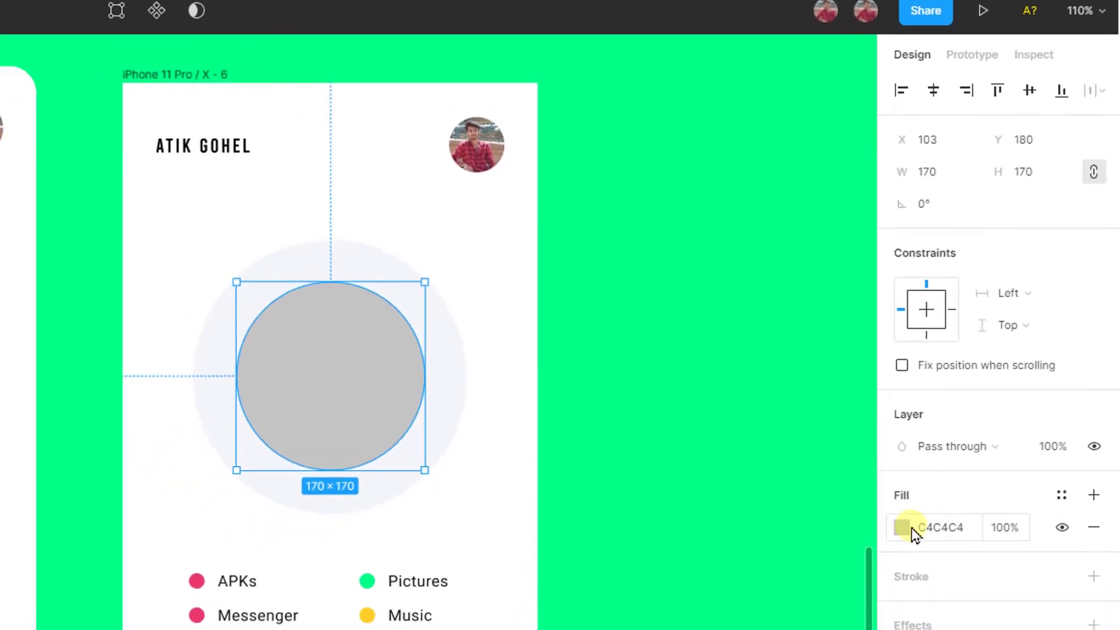
Fill the inner circle with white FFFFFF sampled from the first phone.
{"action": "left_click", "coordinate": [954, 373]}
{"action": "left_click", "coordinate": [776, 561]}
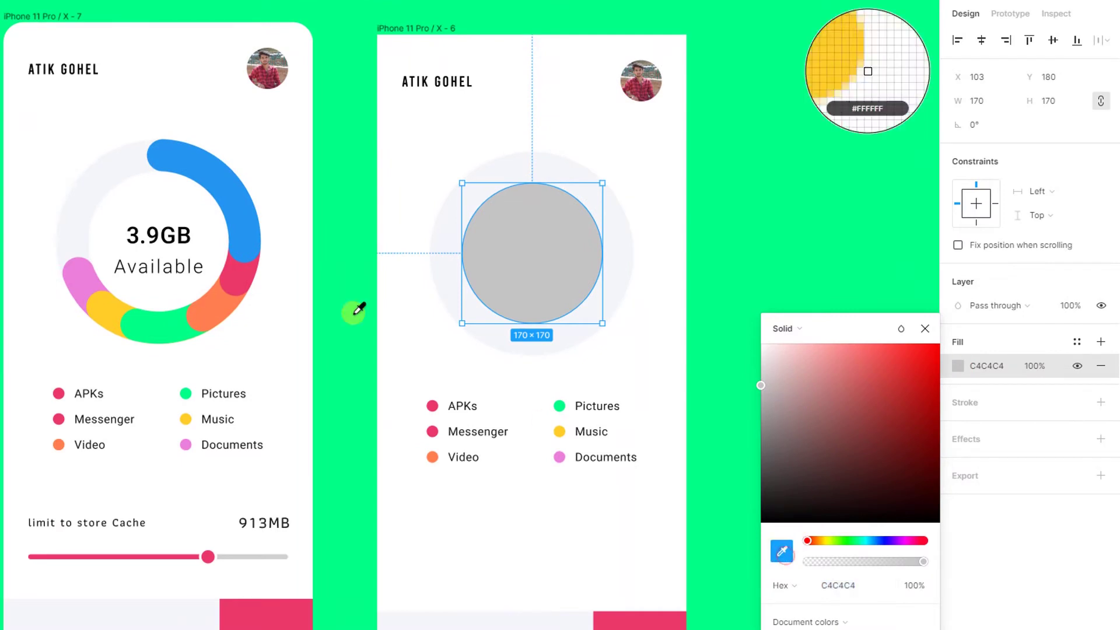
{"action": "left_click", "coordinate": [201, 225]}
{"action": "left_click", "coordinate": [738, 221]}
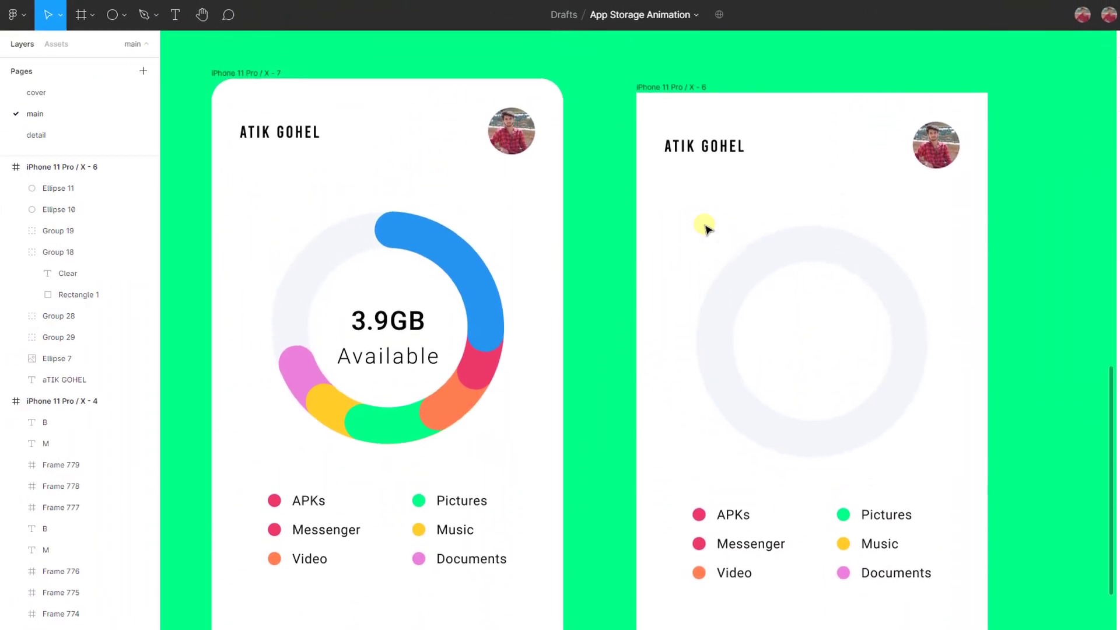
Add a new circle at 20% opacity sized 247×247.
{"action": "scroll", "coordinate": [706, 229], "scroll_direction": "up", "scroll_amount": 3}
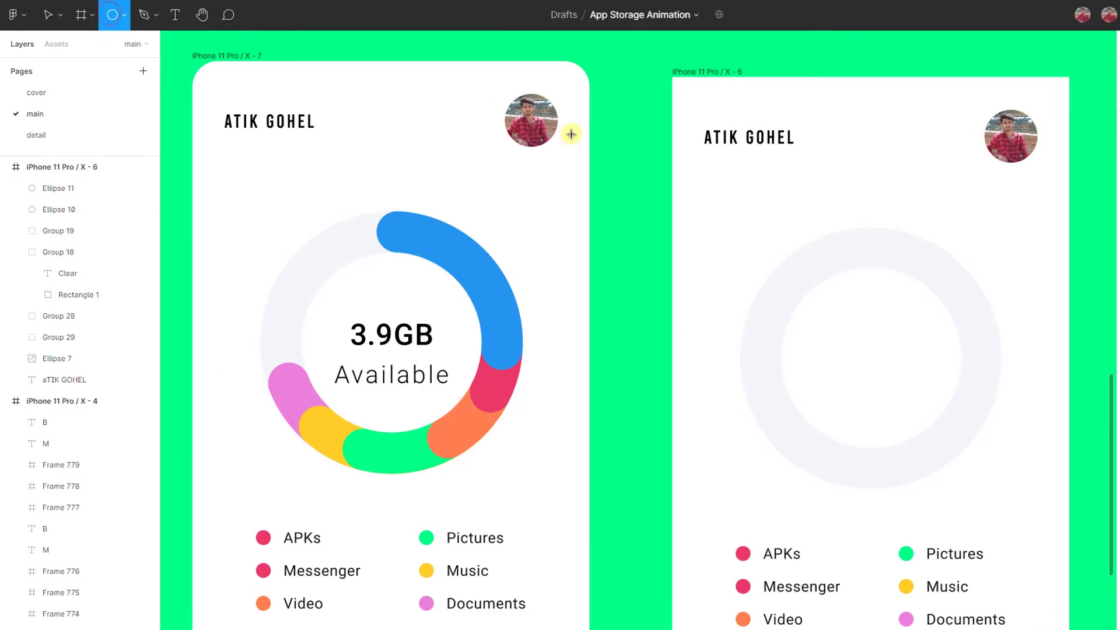
{"action": "left_click", "coordinate": [837, 242]}
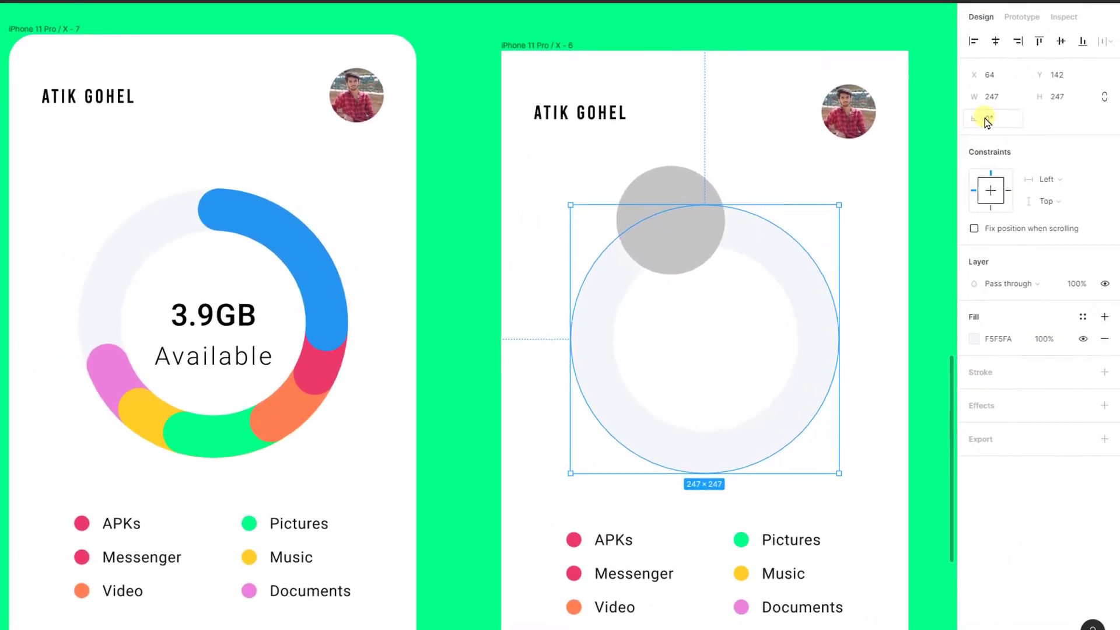
{"action": "key", "text": "2"}
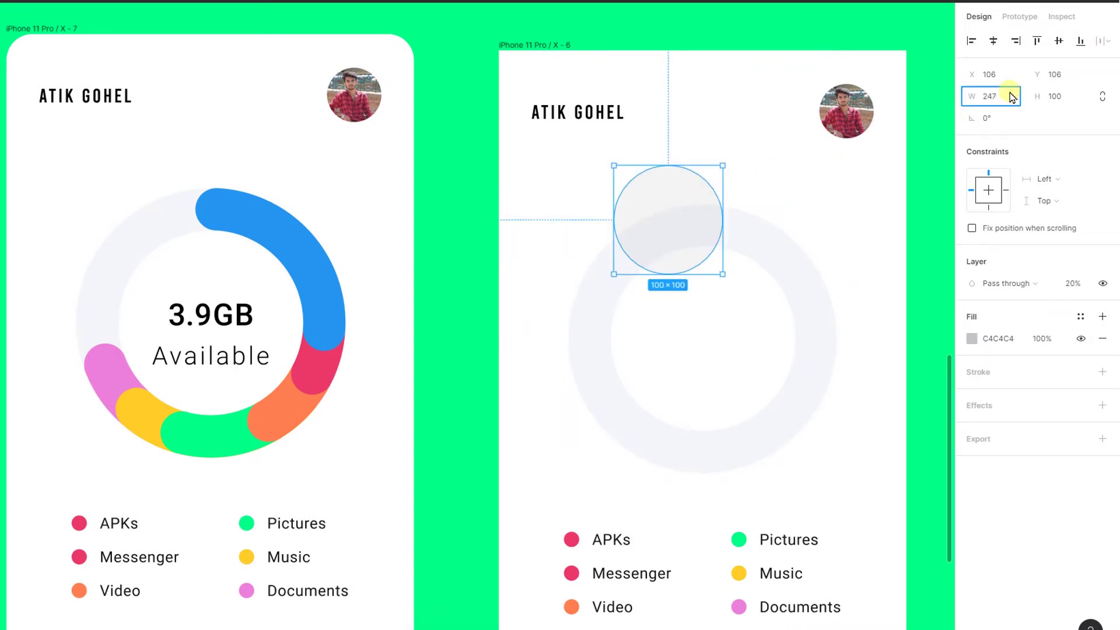
{"action": "key", "text": "Tab"}
{"action": "type", "text": "247"}
{"action": "key", "text": "Return"}
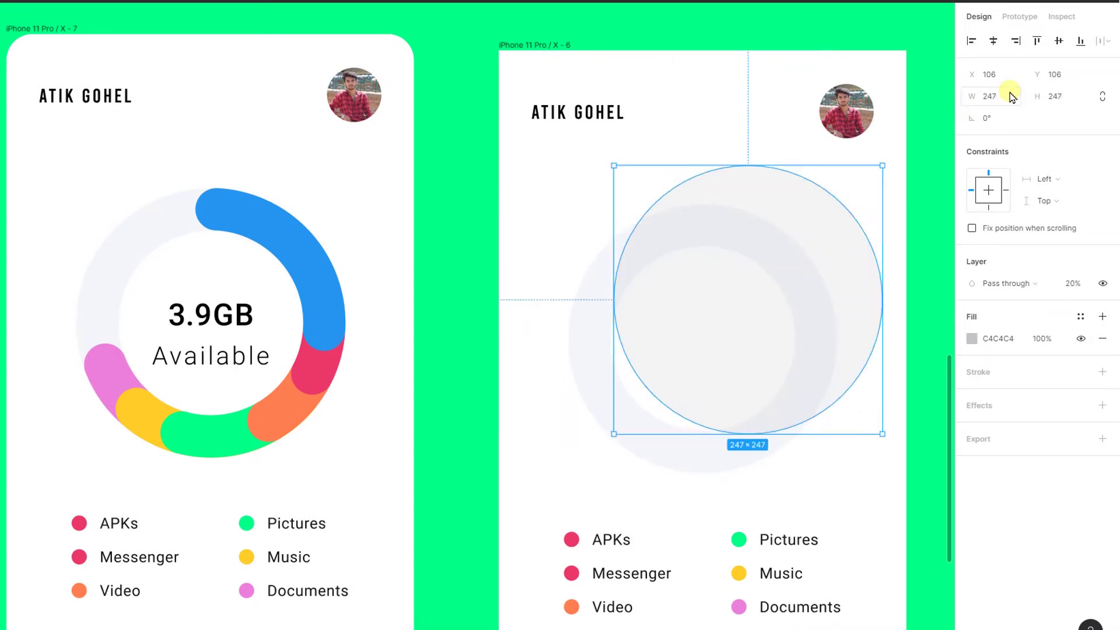
Move the circle over the second screen's ring at x 64, y 142 with 100% opacity.
{"action": "left_click", "coordinate": [130, 250]}
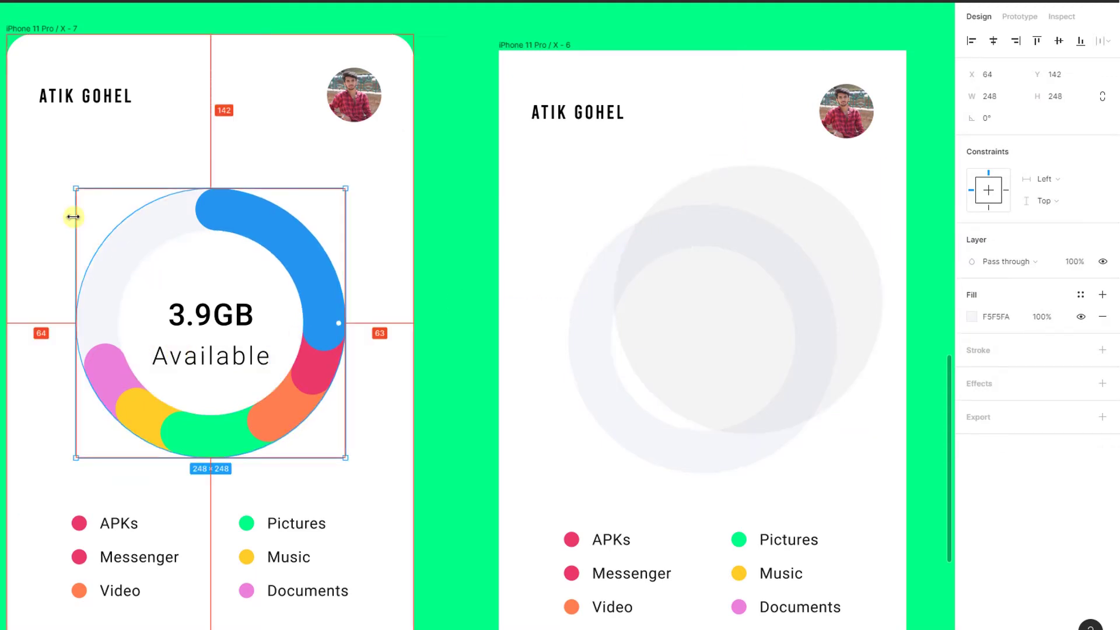
{"action": "left_click", "coordinate": [459, 249]}
{"action": "mouse_move", "coordinate": [818, 287]}
{"action": "left_mouse_down"}
{"action": "mouse_move", "coordinate": [776, 325]}
{"action": "mouse_move", "coordinate": [690, 362]}
{"action": "left_mouse_up"}
{"action": "key", "text": "Return"}
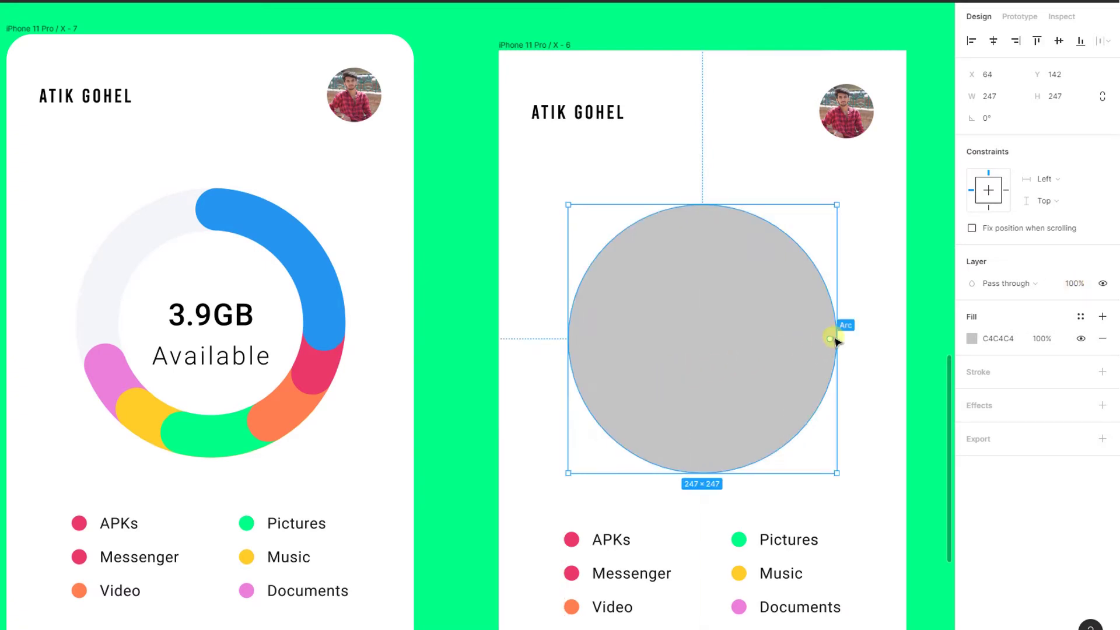
{"action": "scroll", "coordinate": [835, 341], "scroll_direction": "up", "scroll_amount": 5, "text": "ctrl"}
{"action": "scroll", "coordinate": [805, 350], "scroll_direction": "right", "scroll_amount": 1}
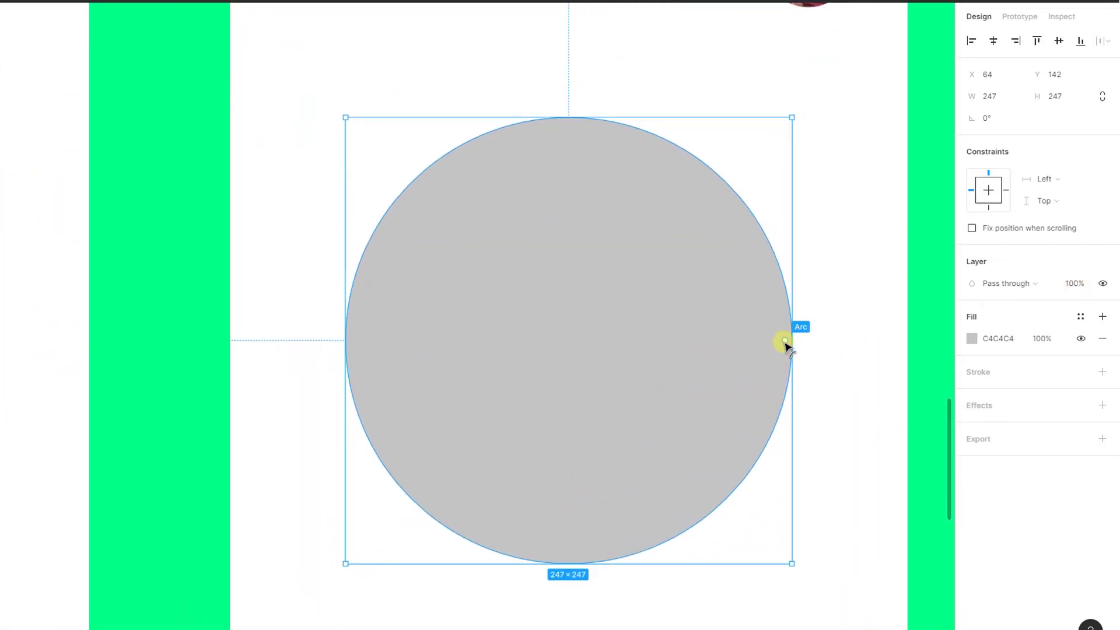
Cut the circle into a -25% quarter arc, hollow it, and round its ends with 100 radius.
{"action": "mouse_move", "coordinate": [785, 346]}
{"action": "left_mouse_down"}
{"action": "mouse_move", "coordinate": [532, 235]}
{"action": "mouse_move", "coordinate": [564, 232]}
{"action": "left_mouse_up"}
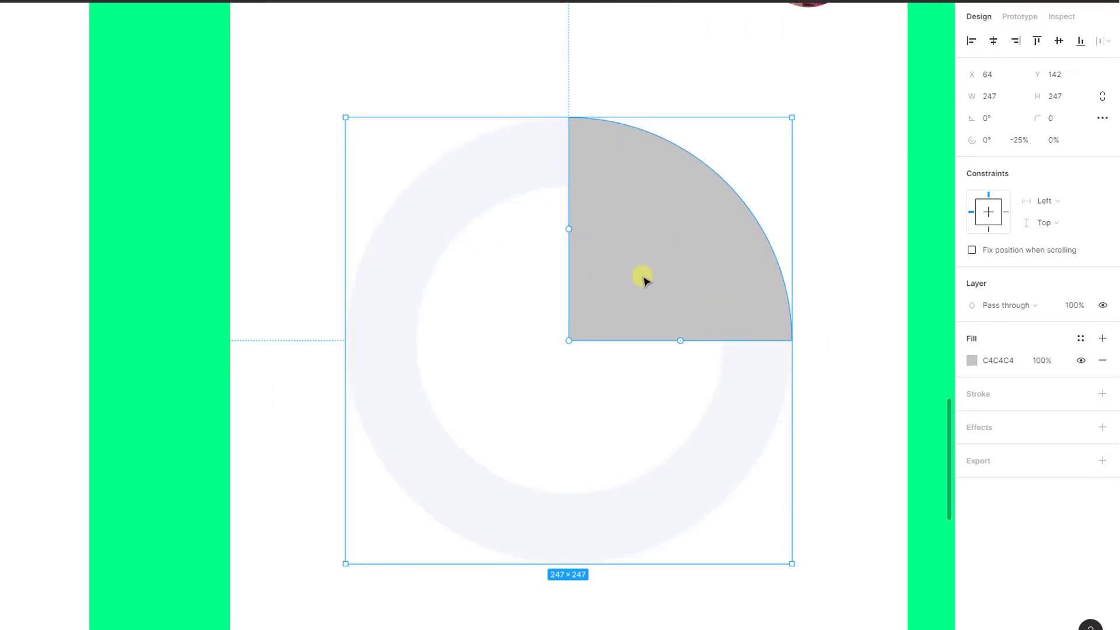
{"action": "mouse_move", "coordinate": [570, 343]}
{"action": "left_mouse_down"}
{"action": "mouse_move", "coordinate": [701, 250]}
{"action": "mouse_move", "coordinate": [620, 395]}
{"action": "left_mouse_up"}
{"action": "scroll", "coordinate": [705, 244], "scroll_direction": "up", "scroll_amount": 5}
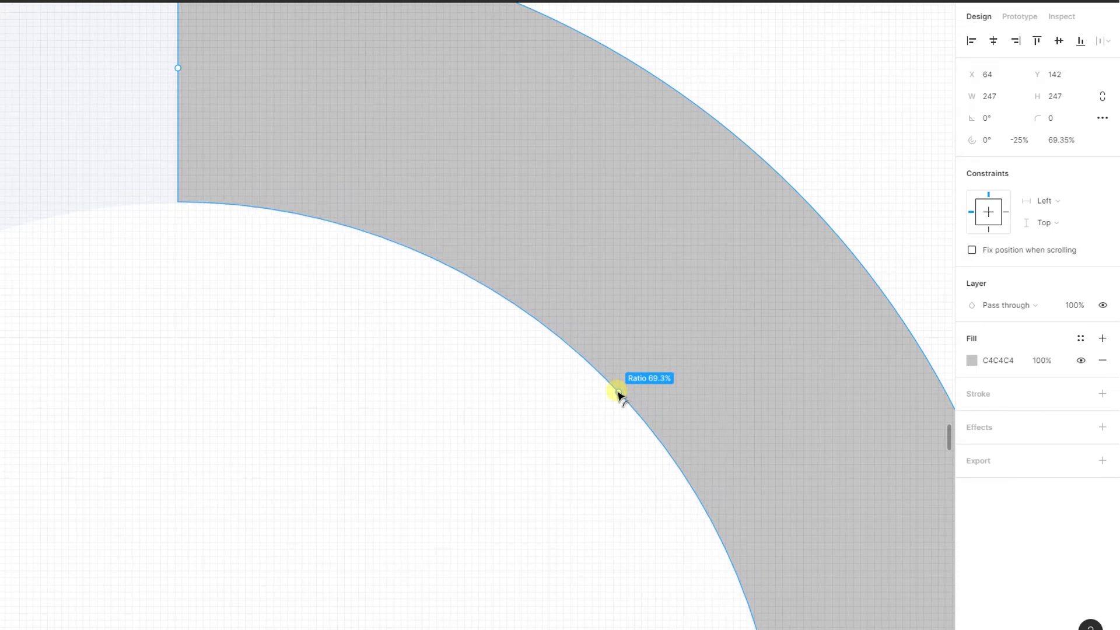
{"action": "scroll", "coordinate": [619, 395], "scroll_direction": "down", "scroll_amount": 4}
{"action": "scroll", "coordinate": [630, 394], "scroll_direction": "down", "scroll_amount": 3}
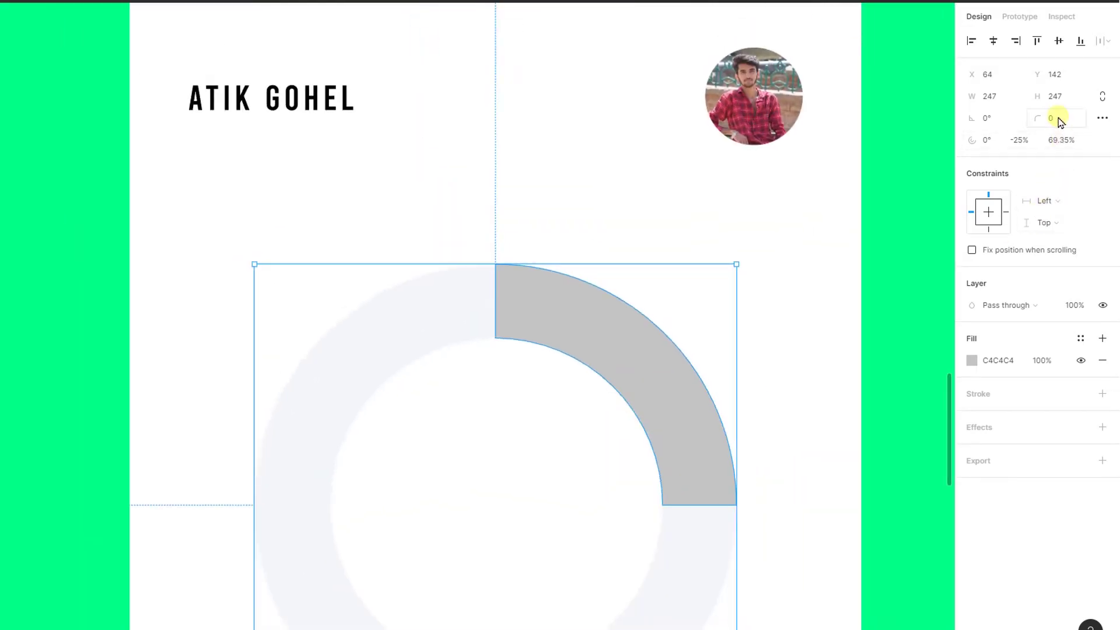
{"action": "type", "text": "100"}
{"action": "key", "text": "Return"}
{"action": "scroll", "coordinate": [828, 387], "scroll_direction": "down", "scroll_amount": 3}
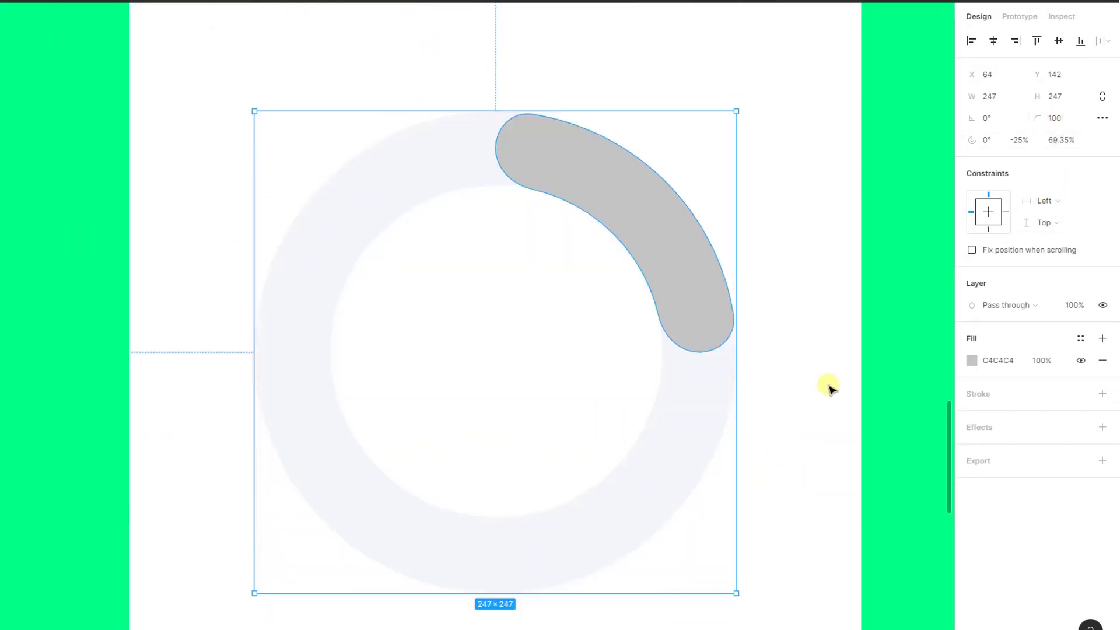
{"action": "scroll", "coordinate": [795, 358], "scroll_direction": "down", "scroll_amount": 2}
{"action": "scroll", "coordinate": [633, 205], "scroll_direction": "up", "scroll_amount": 5}
{"action": "scroll", "coordinate": [634, 209], "scroll_direction": "up", "scroll_amount": 4}
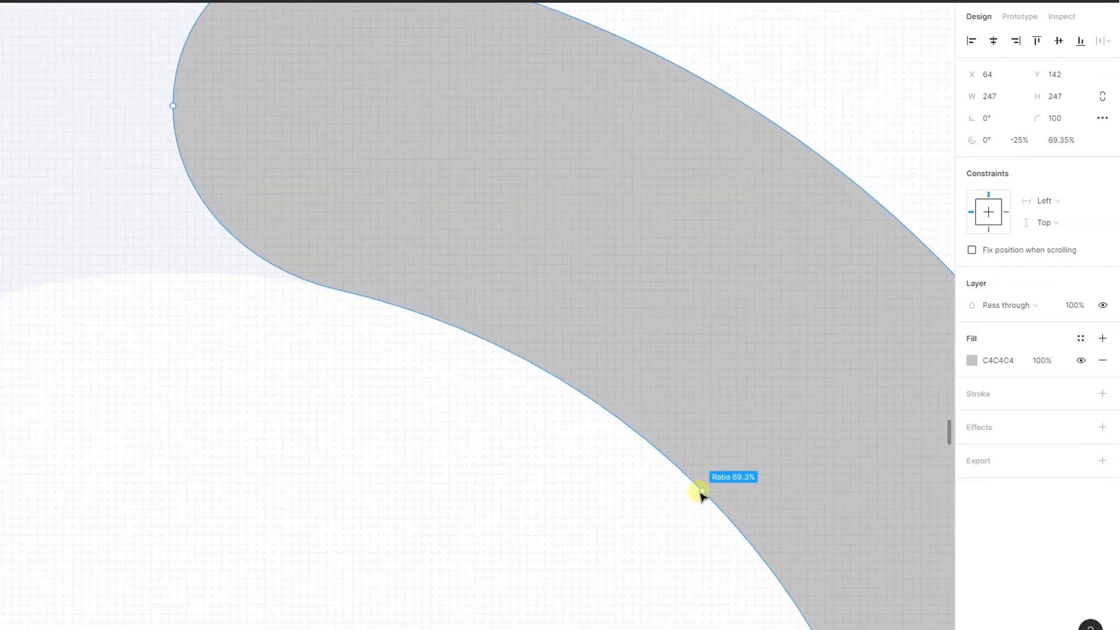
Set the arc's ring ratio to 69.42% to match the first donut's thickness.
{"action": "left_click_drag", "start_coordinate": [702, 493], "coordinate": [705, 495]}
{"action": "scroll", "coordinate": [703, 493], "scroll_direction": "up", "scroll_amount": 3}
{"action": "scroll", "coordinate": [703, 493], "scroll_direction": "up", "scroll_amount": 2}
{"action": "left_click_drag", "start_coordinate": [703, 493], "coordinate": [711, 495]}
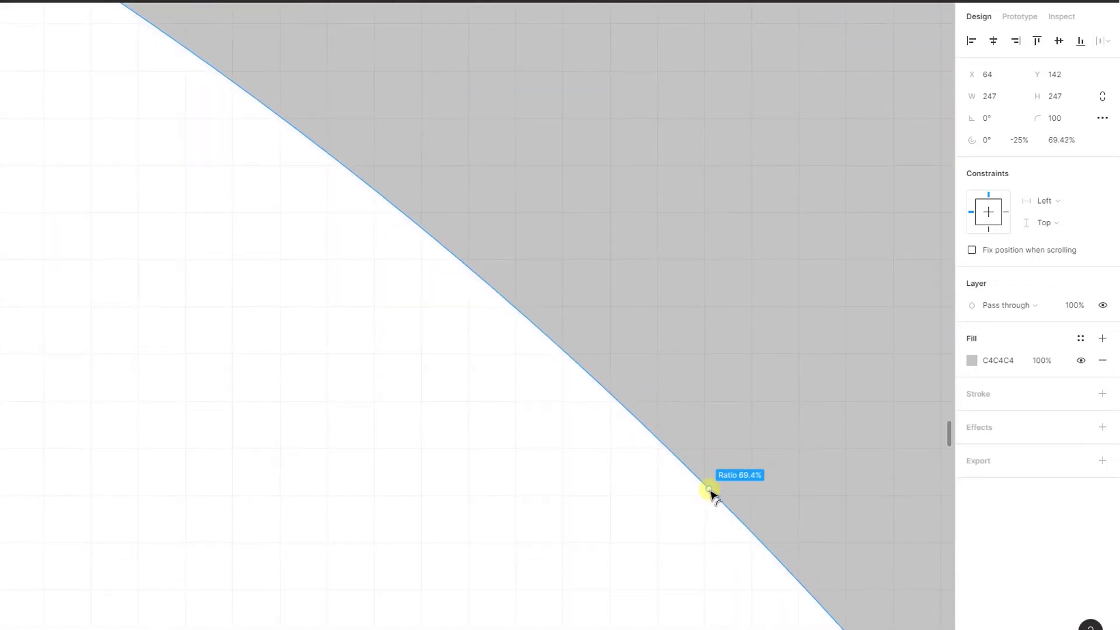
{"action": "scroll", "coordinate": [710, 493], "scroll_direction": "down", "scroll_amount": 2}
{"action": "scroll", "coordinate": [710, 493], "scroll_direction": "down", "scroll_amount": 3}
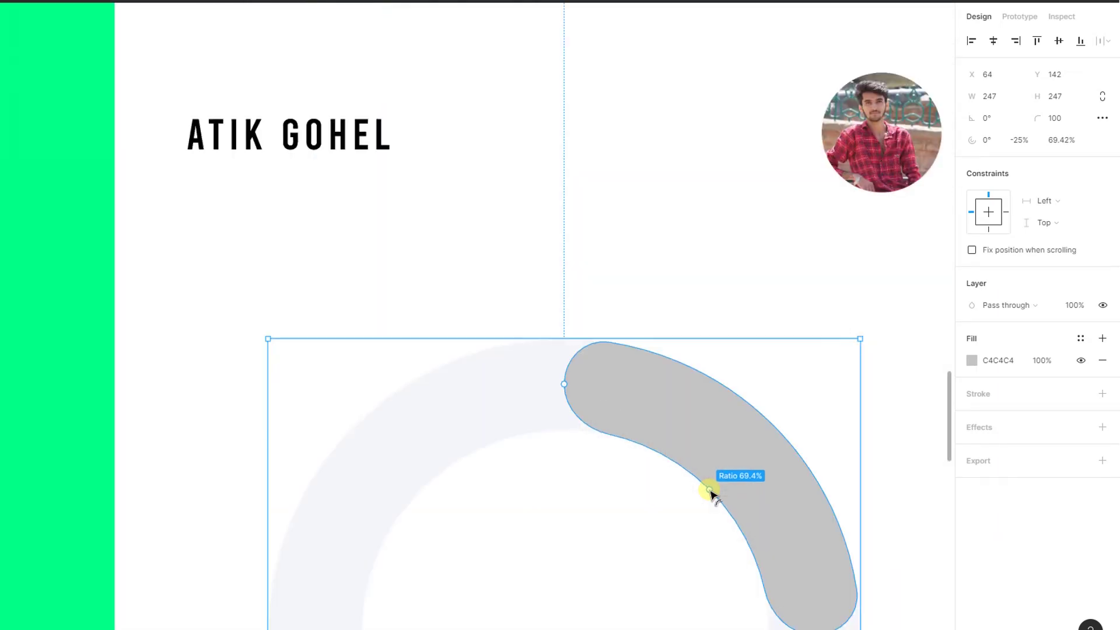
{"action": "scroll", "coordinate": [711, 493], "scroll_direction": "down", "scroll_amount": 2}
{"action": "scroll", "coordinate": [711, 493], "scroll_direction": "down", "scroll_amount": 2}
{"action": "scroll", "coordinate": [710, 495], "scroll_direction": "up", "scroll_amount": 1}
{"action": "scroll", "coordinate": [710, 495], "scroll_direction": "up", "scroll_amount": 1}
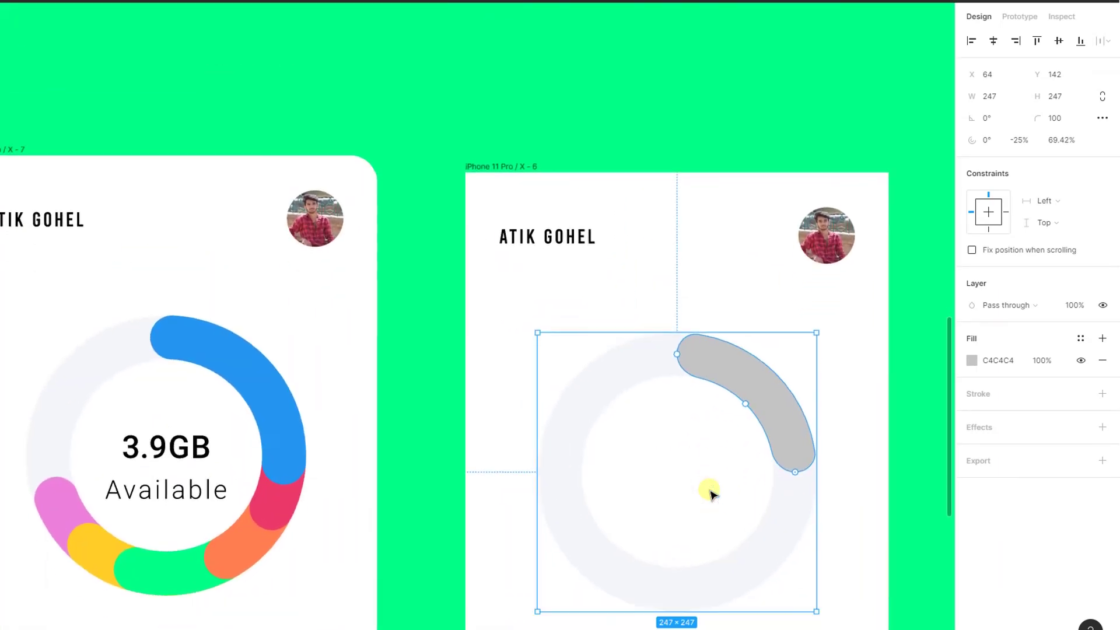
Raise the arc's corner radius to 150.
{"action": "left_click", "coordinate": [780, 422]}
{"action": "type", "text": "150"}
{"action": "key", "text": "Return"}
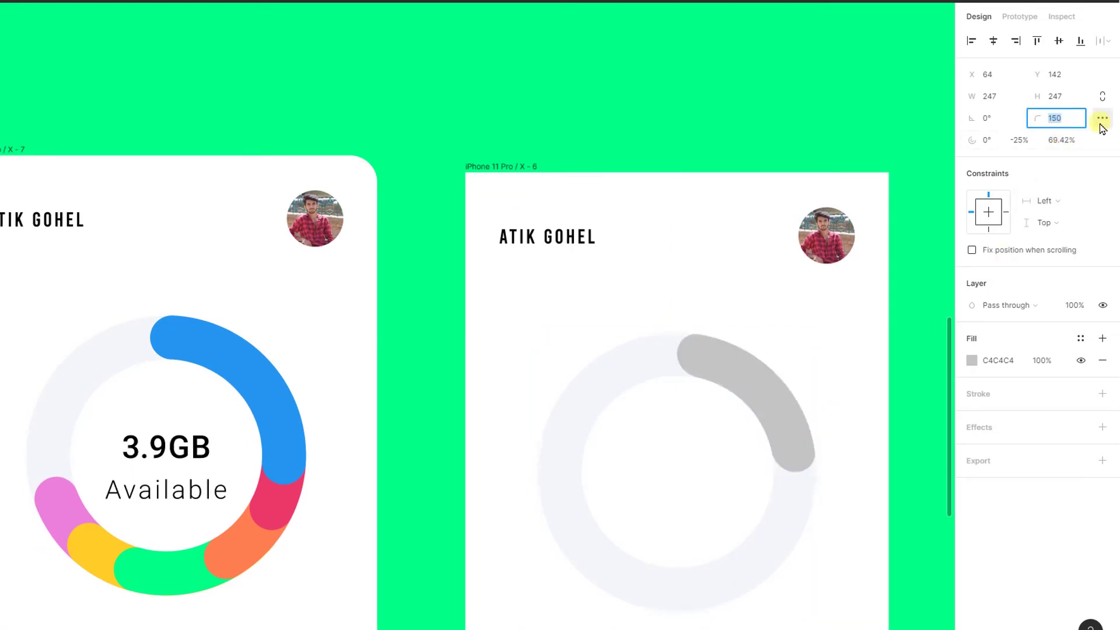
{"action": "left_click", "coordinate": [770, 407]}
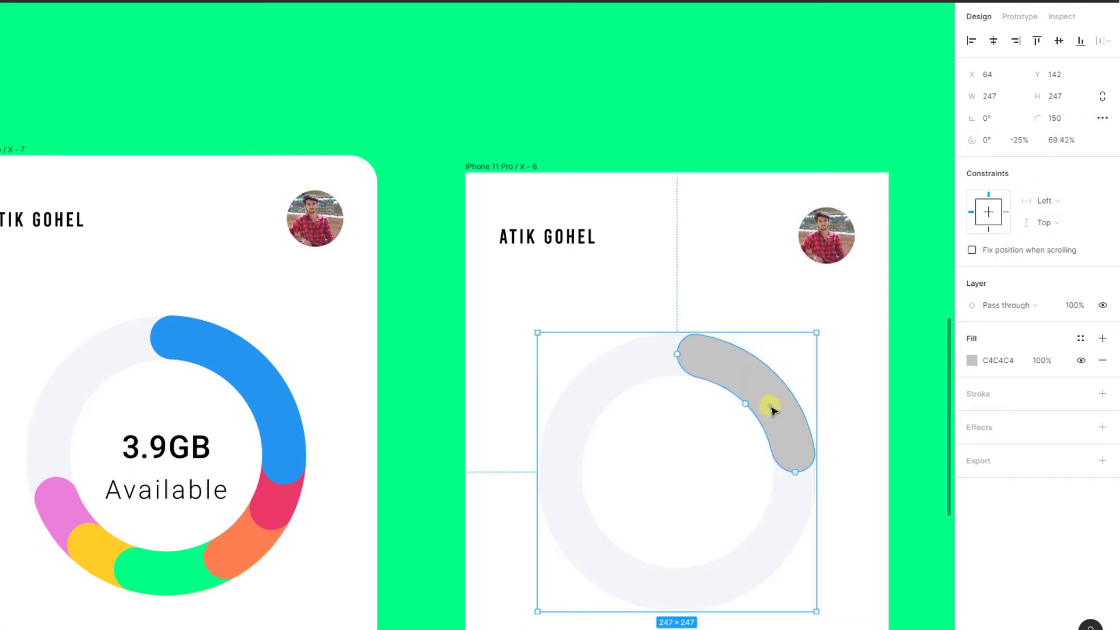
Duplicate the grey arc, rotate the copy further around the ring and send it backward.
{"action": "right_click", "coordinate": [771, 409]}
{"action": "key", "text": "ctrl+d"}
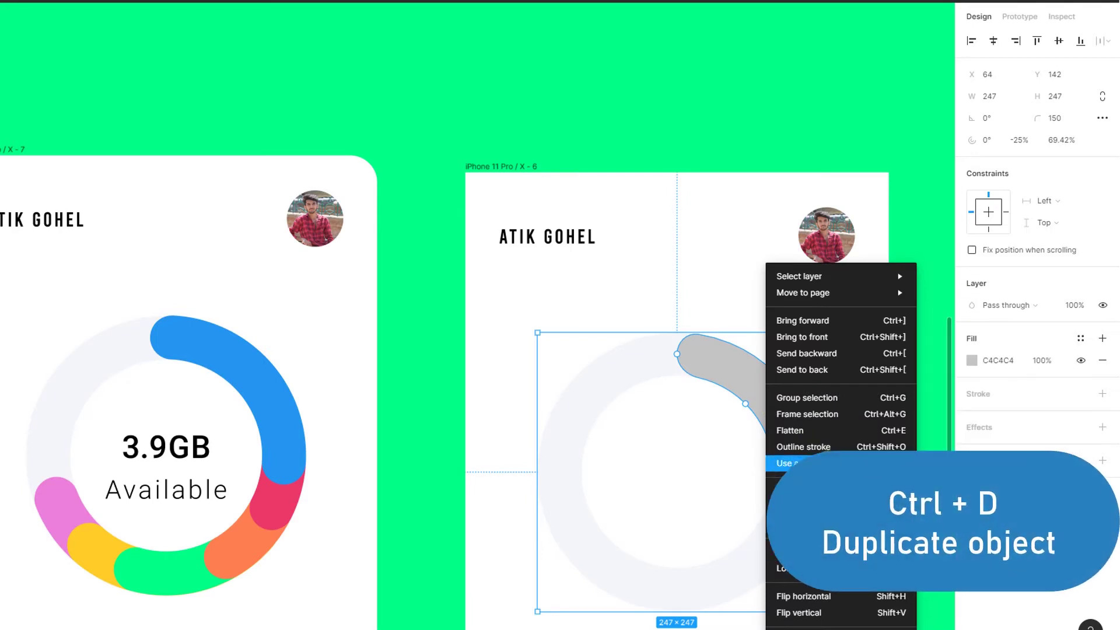
{"action": "scroll", "coordinate": [844, 435], "scroll_direction": "down", "scroll_amount": 3}
{"action": "scroll", "coordinate": [844, 435], "scroll_direction": "left", "scroll_amount": 2}
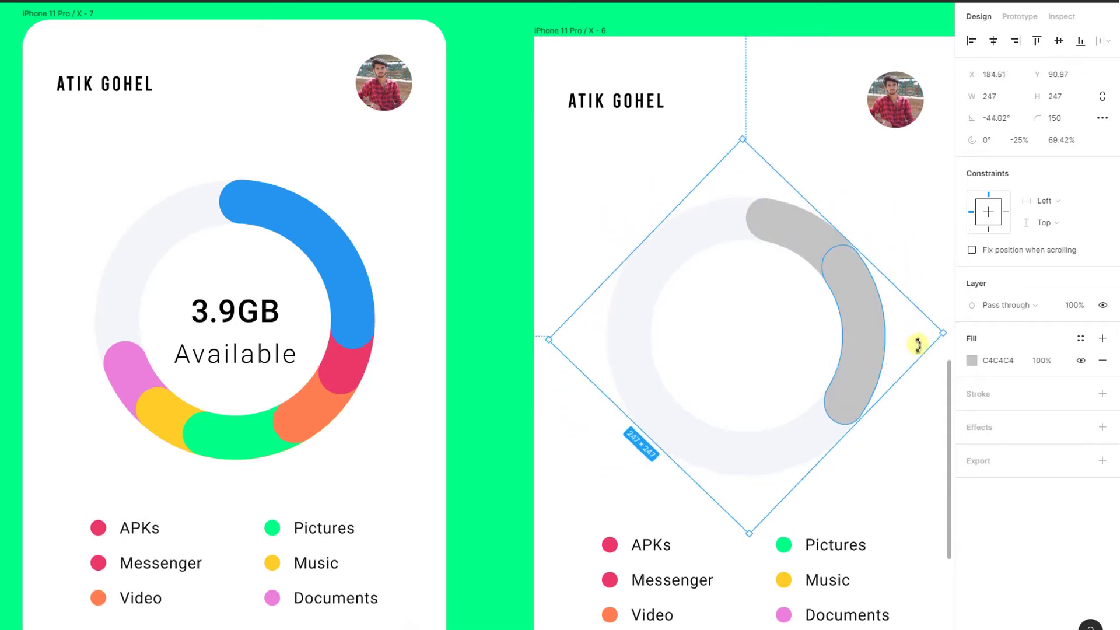
{"action": "left_click_drag", "start_coordinate": [891, 194], "coordinate": [920, 348]}
{"action": "key", "text": "ctrl+bracketleft"}
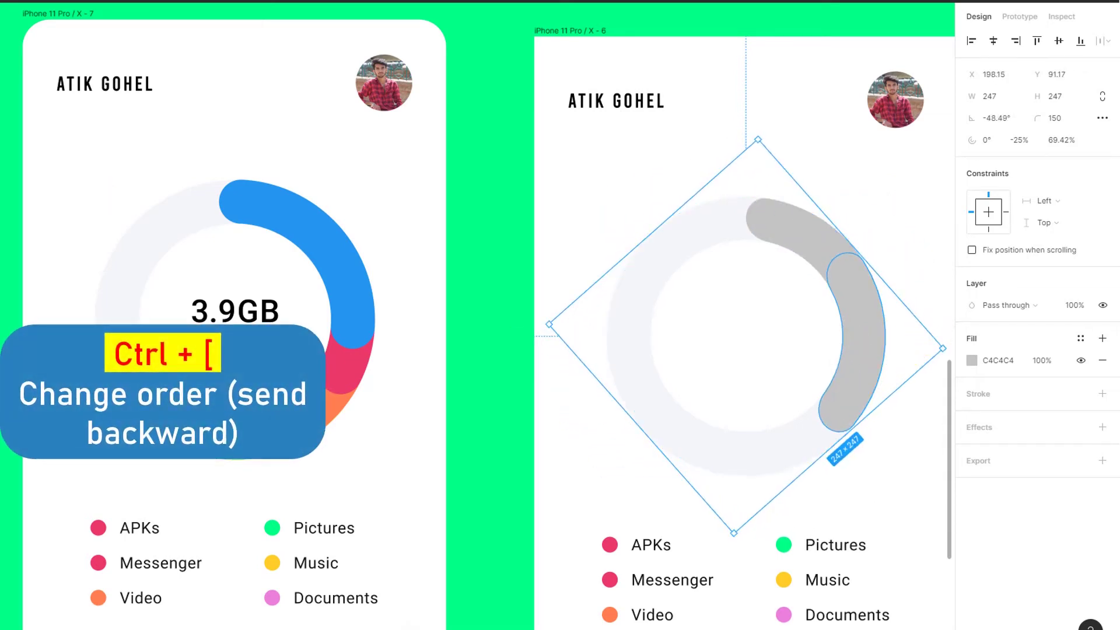
{"action": "scroll", "coordinate": [365, 196], "scroll_direction": "right", "scroll_amount": 2}
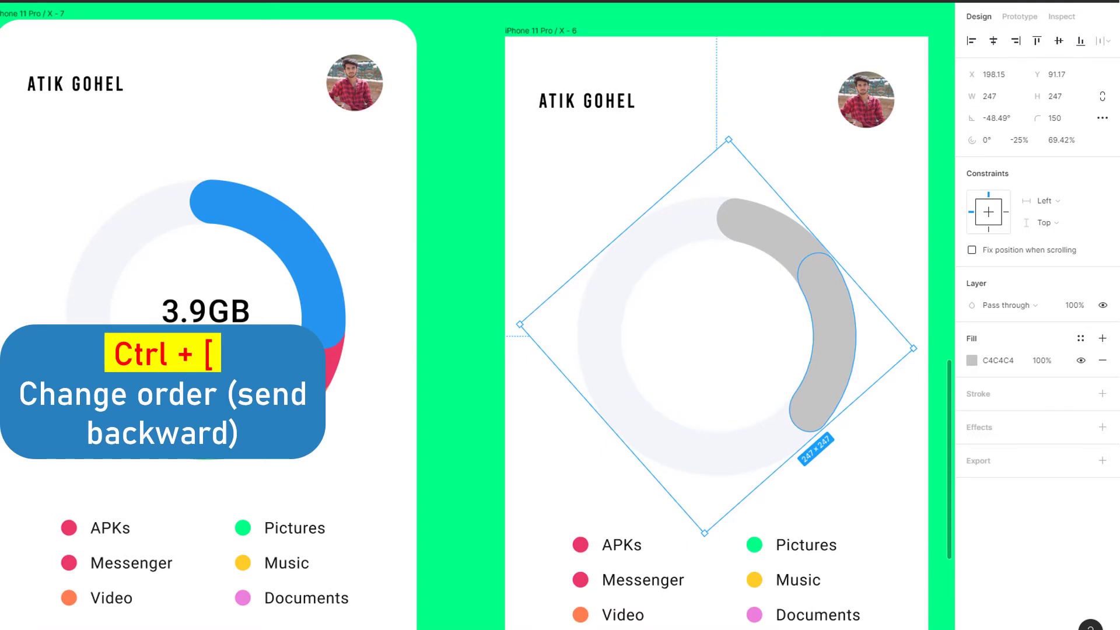
Colour the top arc with the blue eyedropped from the first donut.
{"action": "left_click", "coordinate": [778, 232]}
{"action": "left_click", "coordinate": [971, 360]}
{"action": "left_click", "coordinate": [810, 508]}
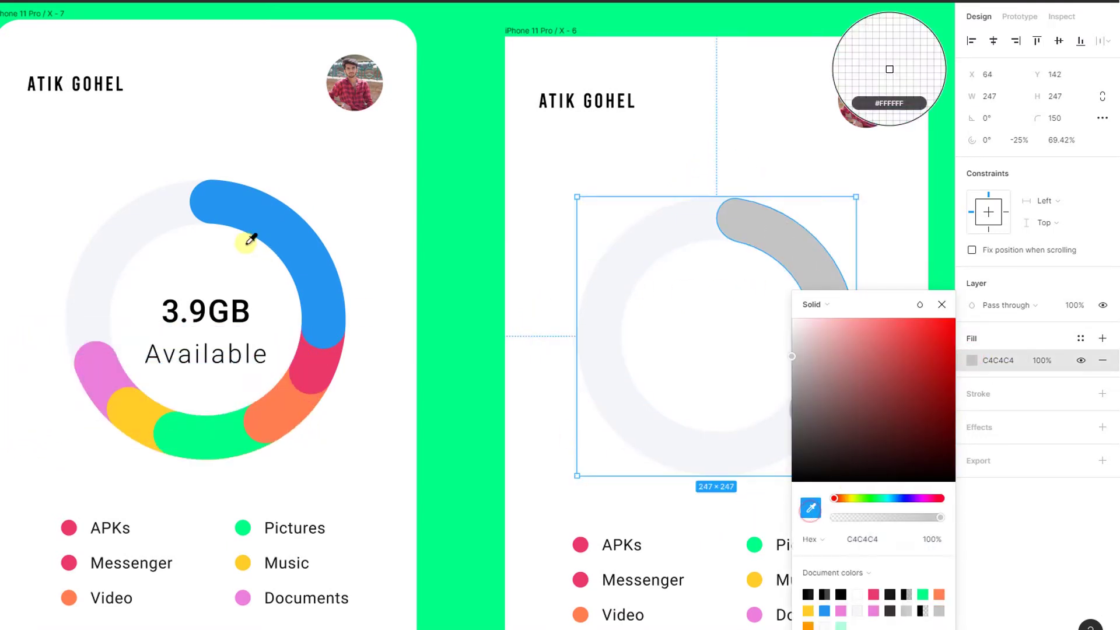
{"action": "left_click", "coordinate": [292, 242]}
{"action": "left_click", "coordinate": [571, 305]}
Colour the remaining grey arc red from the first donut and rotate it after the blue.
{"action": "left_click", "coordinate": [844, 373]}
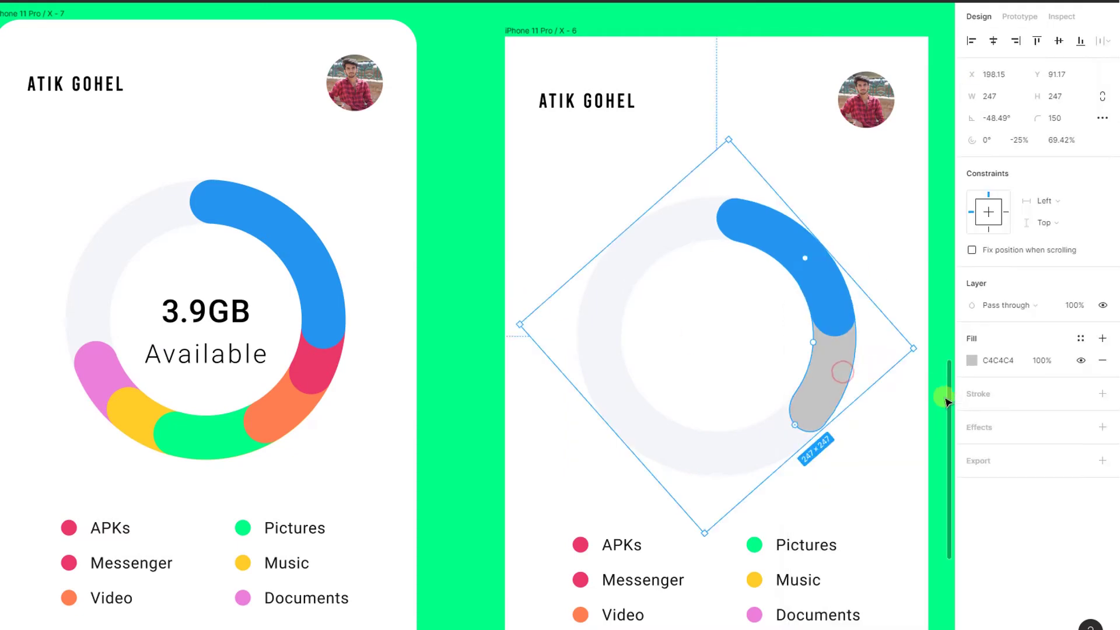
{"action": "left_click", "coordinate": [971, 360]}
{"action": "left_click", "coordinate": [806, 508]}
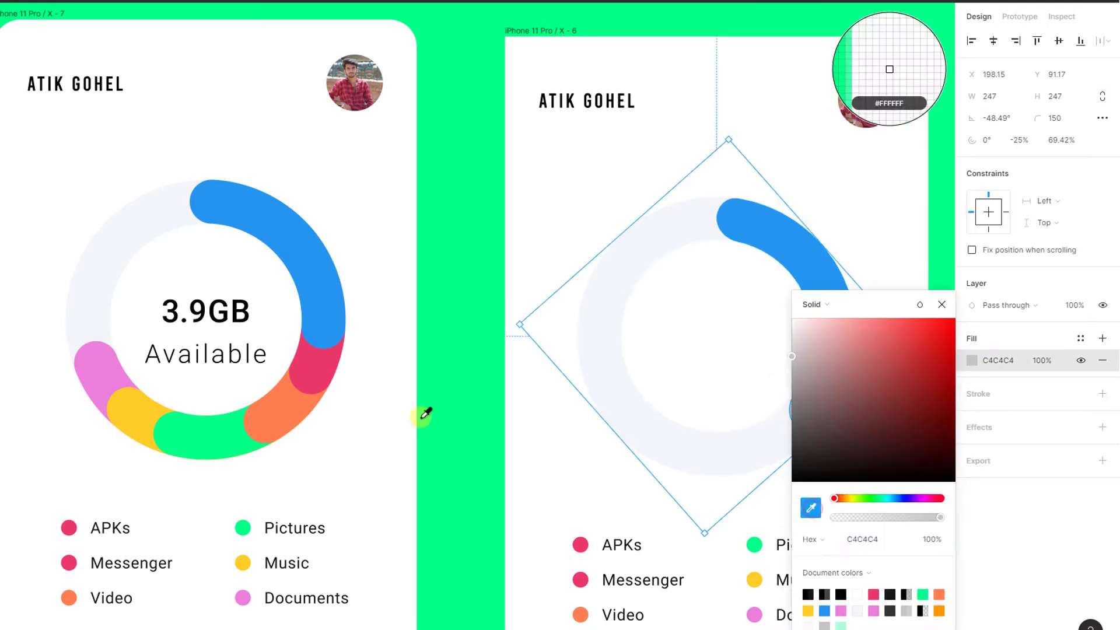
{"action": "left_click", "coordinate": [329, 362]}
{"action": "left_click", "coordinate": [474, 388]}
{"action": "left_click", "coordinate": [807, 398]}
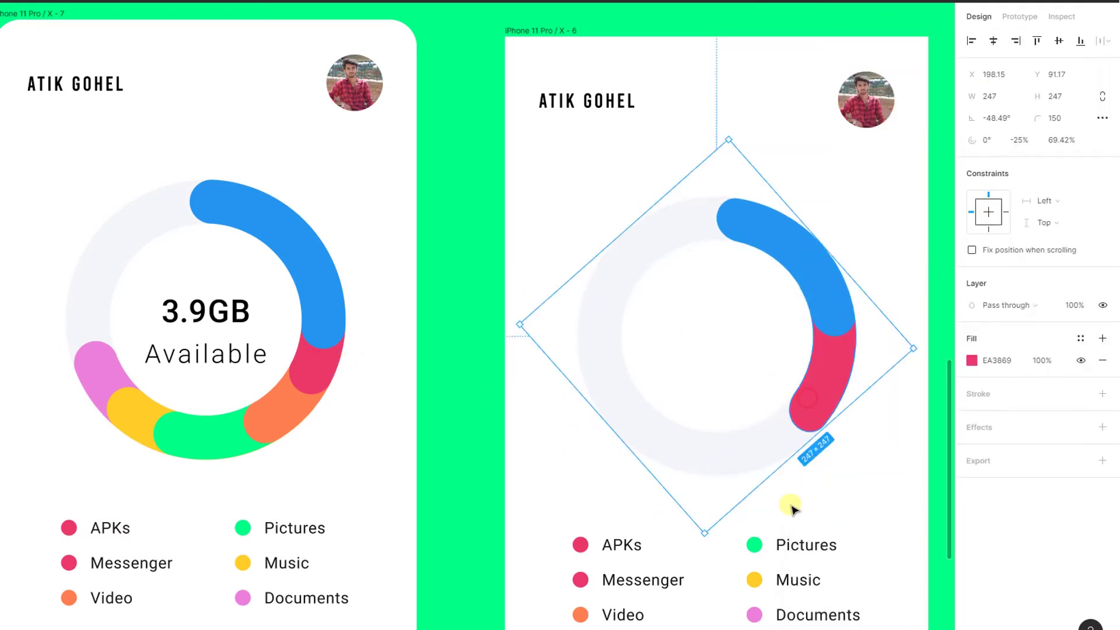
{"action": "left_click_drag", "start_coordinate": [704, 545], "coordinate": [780, 529]}
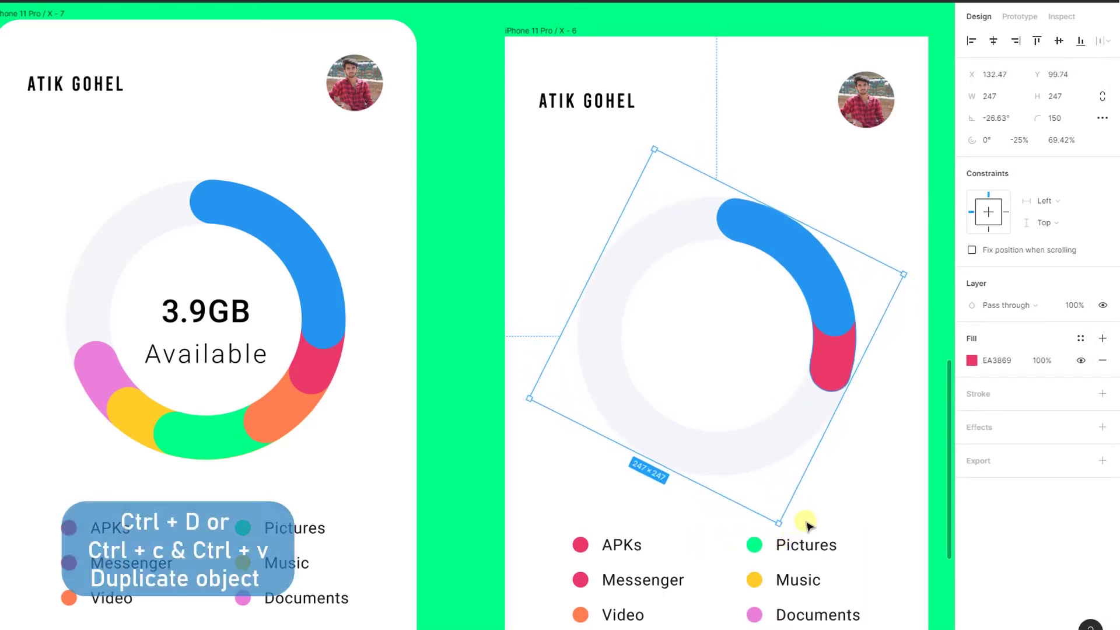
Duplicate the red arc, rotate it down, fill it orange and send it behind red.
{"action": "key", "text": "ctrl+d"}
{"action": "left_click_drag", "start_coordinate": [913, 274], "coordinate": [919, 395]}
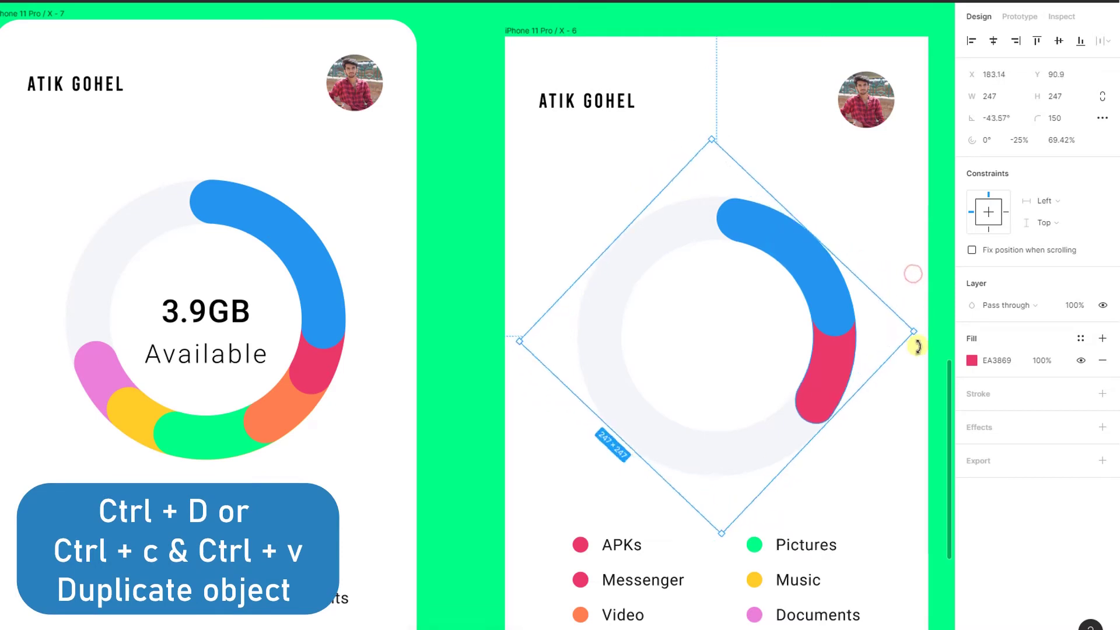
{"action": "left_click", "coordinate": [970, 361]}
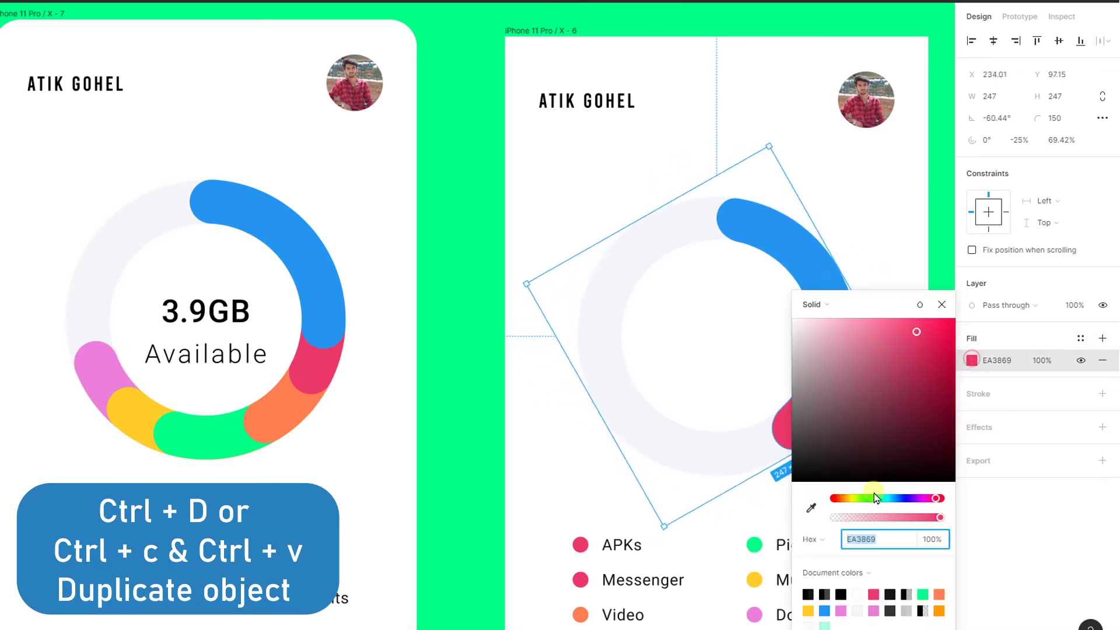
{"action": "left_click", "coordinate": [810, 508]}
{"action": "left_click", "coordinate": [267, 414]}
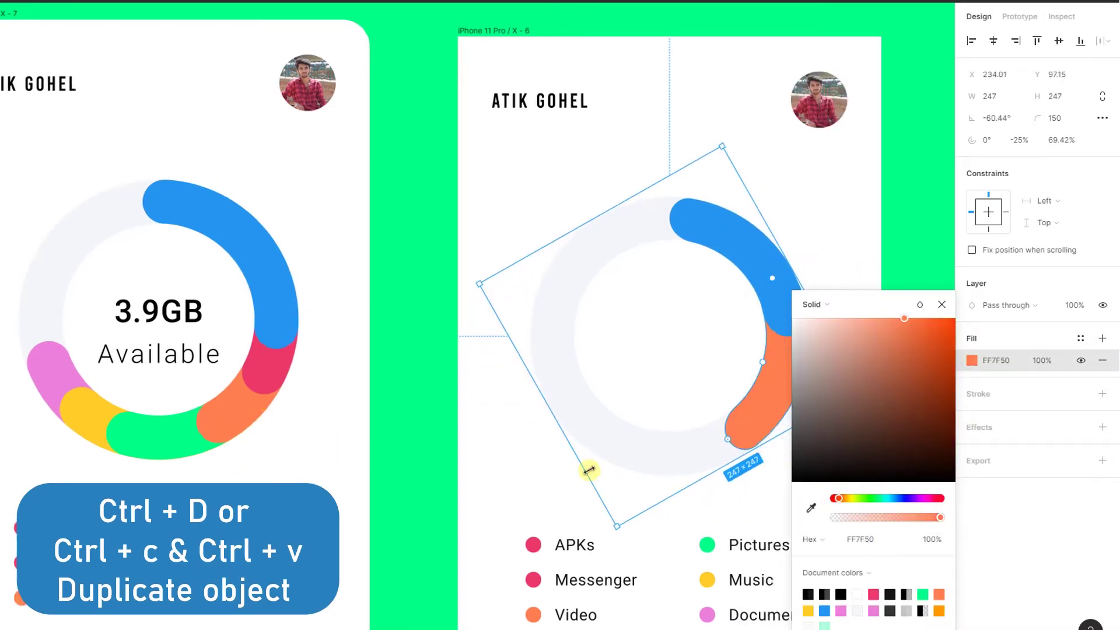
{"action": "left_click", "coordinate": [941, 306]}
{"action": "key", "text": "ctrl+bracketleft"}
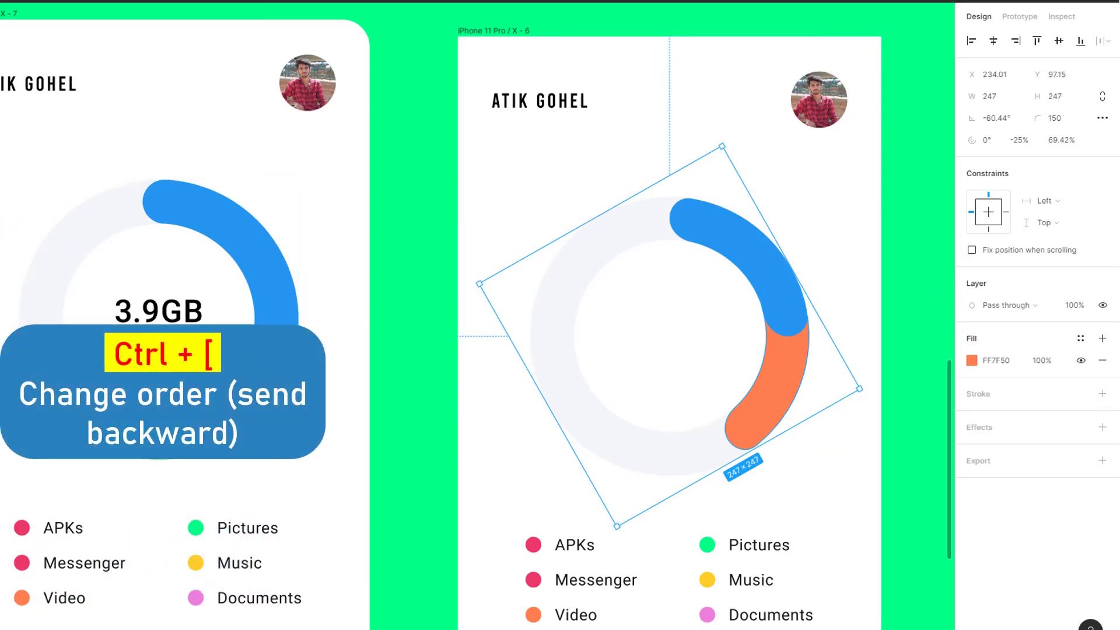
Rotate the next arc further around, fill it green 00FF87 and send it behind red.
{"action": "scroll", "coordinate": [513, 369], "scroll_direction": "left", "scroll_amount": 3}
{"action": "scroll", "coordinate": [578, 380], "scroll_direction": "left", "scroll_amount": 2}
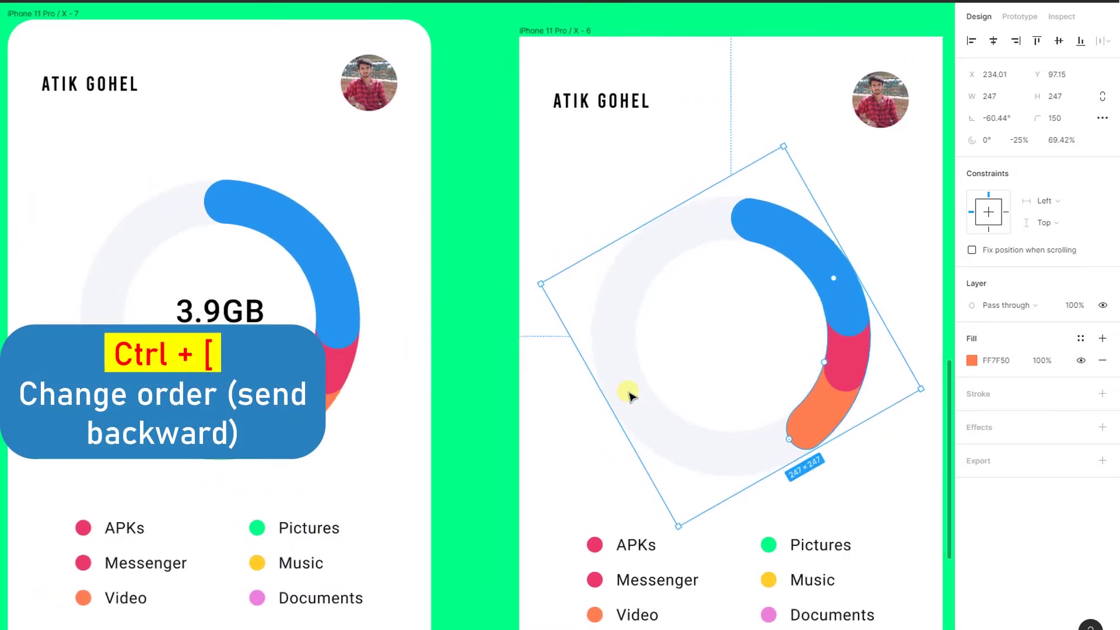
{"action": "scroll", "coordinate": [808, 425], "scroll_direction": "right", "scroll_amount": 5}
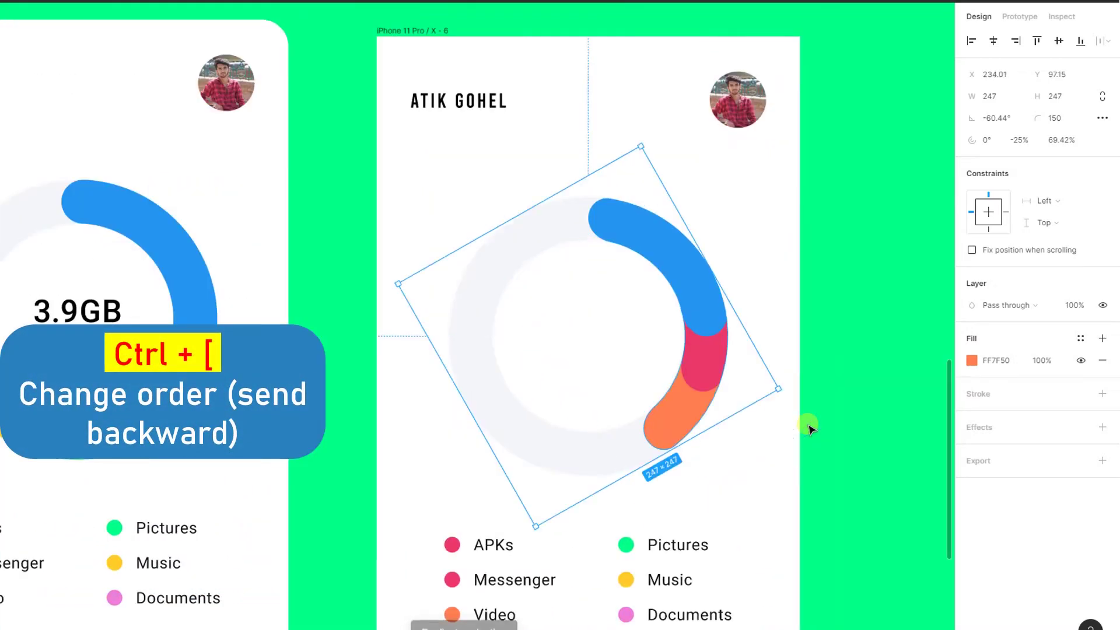
{"action": "scroll", "coordinate": [808, 429], "scroll_direction": "left", "scroll_amount": 1}
{"action": "scroll", "coordinate": [808, 429], "scroll_direction": "left", "scroll_amount": 1}
{"action": "scroll", "coordinate": [808, 429], "scroll_direction": "left", "scroll_amount": 1}
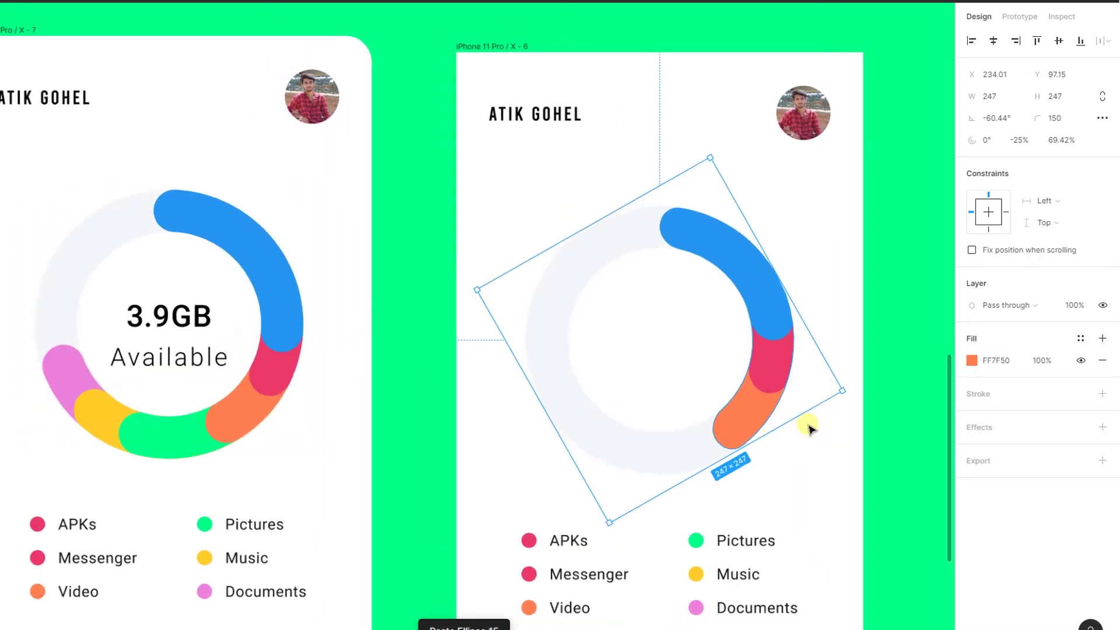
{"action": "scroll", "coordinate": [808, 429], "scroll_direction": "left", "scroll_amount": 2}
{"action": "scroll", "coordinate": [809, 429], "scroll_direction": "right", "scroll_amount": 1}
{"action": "scroll", "coordinate": [809, 429], "scroll_direction": "left", "scroll_amount": 2}
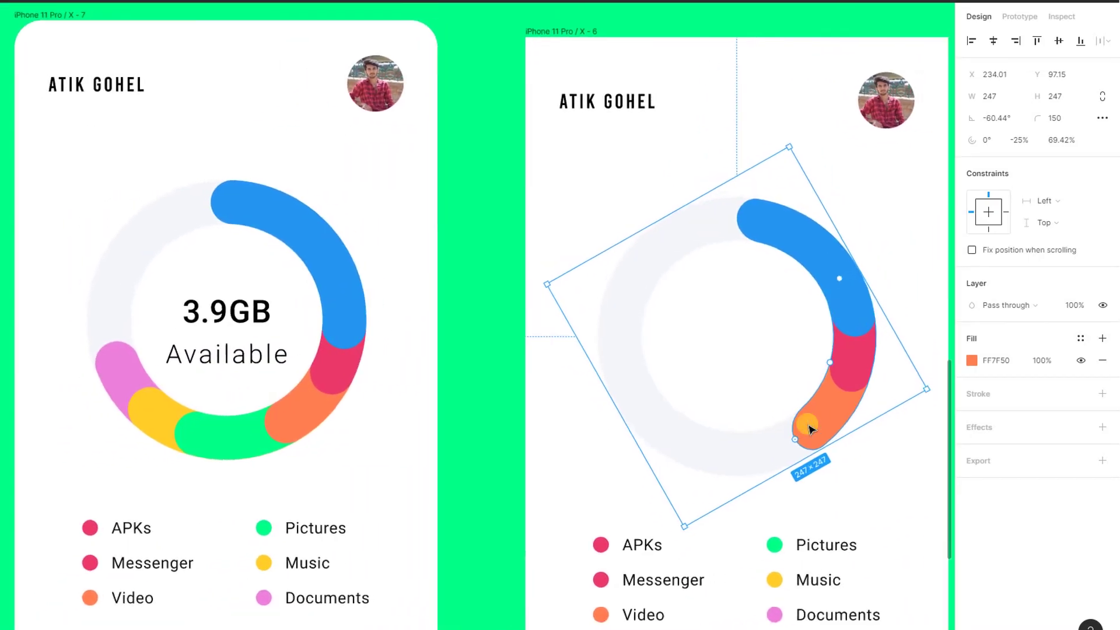
{"action": "left_click_drag", "start_coordinate": [935, 397], "coordinate": [856, 517]}
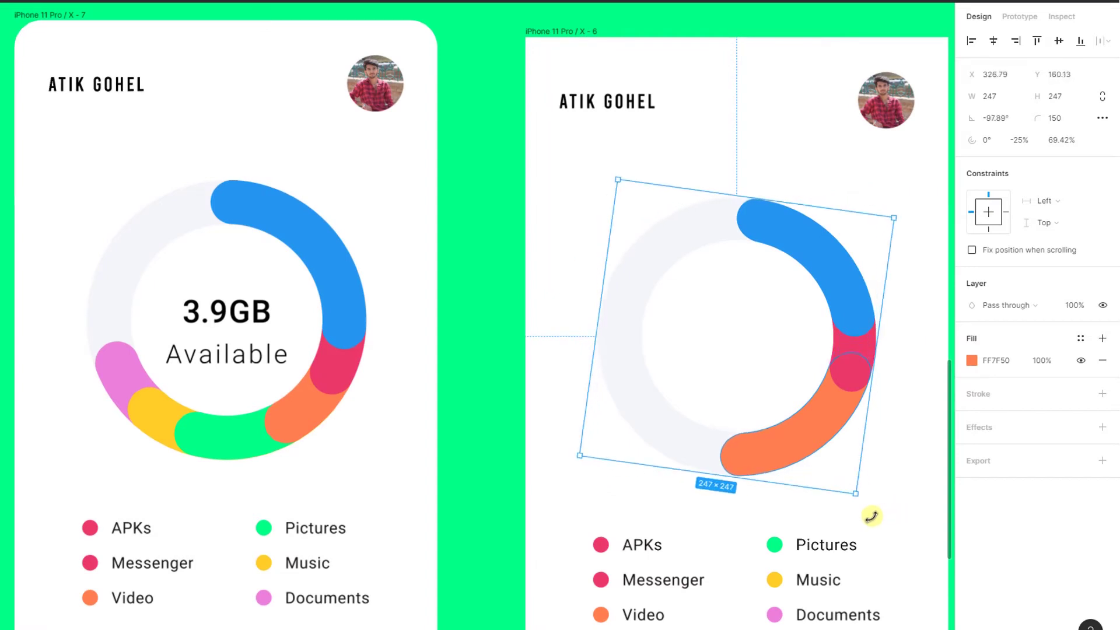
{"action": "left_click", "coordinate": [972, 361]}
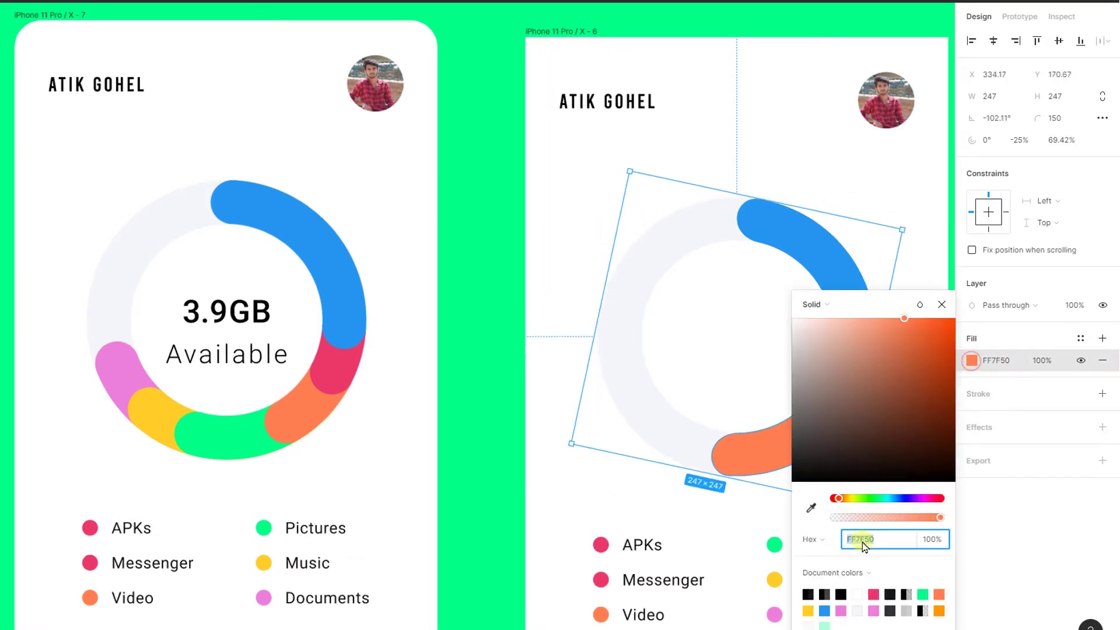
{"action": "left_click", "coordinate": [809, 509]}
{"action": "left_click", "coordinate": [228, 435]}
{"action": "scroll", "coordinate": [483, 445], "scroll_direction": "right", "scroll_amount": 2}
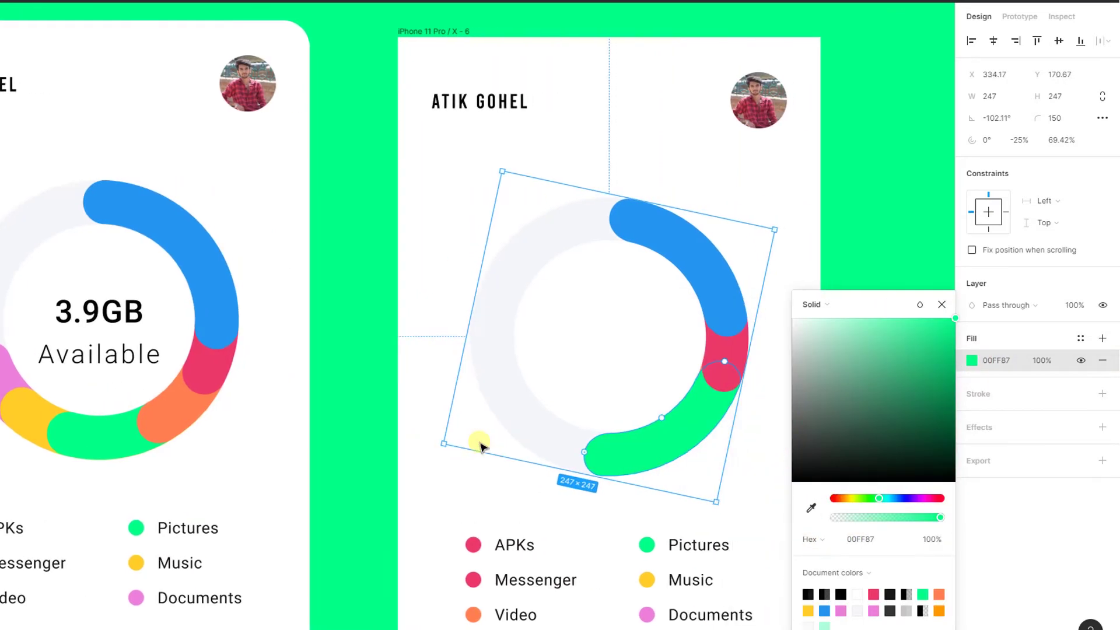
{"action": "key", "text": "ctrl+bracketleft"}
{"action": "scroll", "coordinate": [482, 446], "scroll_direction": "down", "scroll_amount": 1}
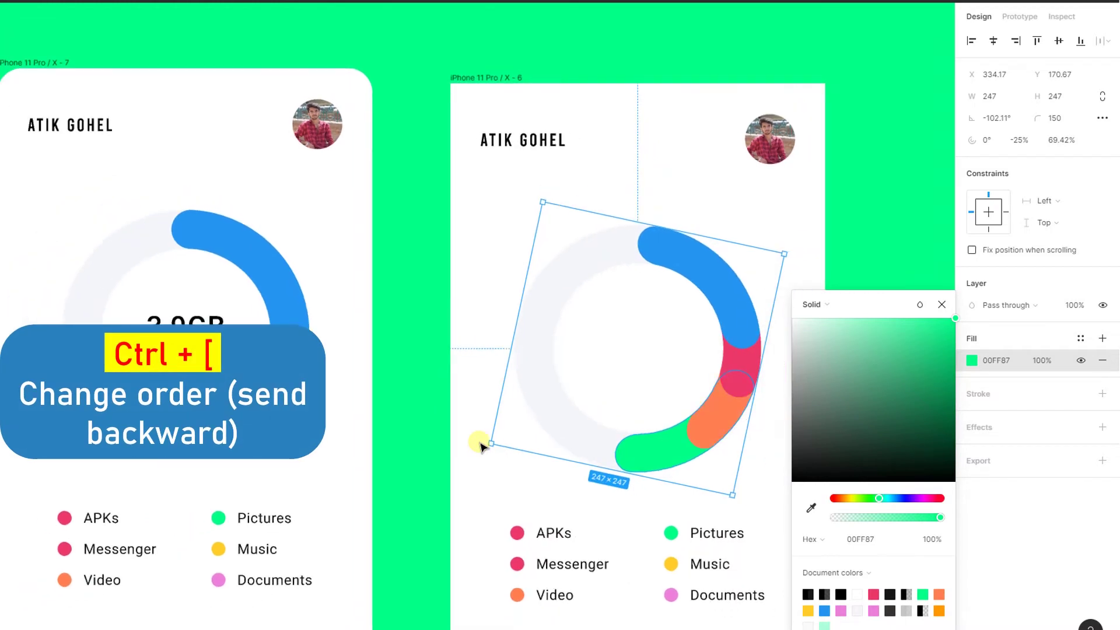
{"action": "scroll", "coordinate": [482, 446], "scroll_direction": "left", "scroll_amount": 1}
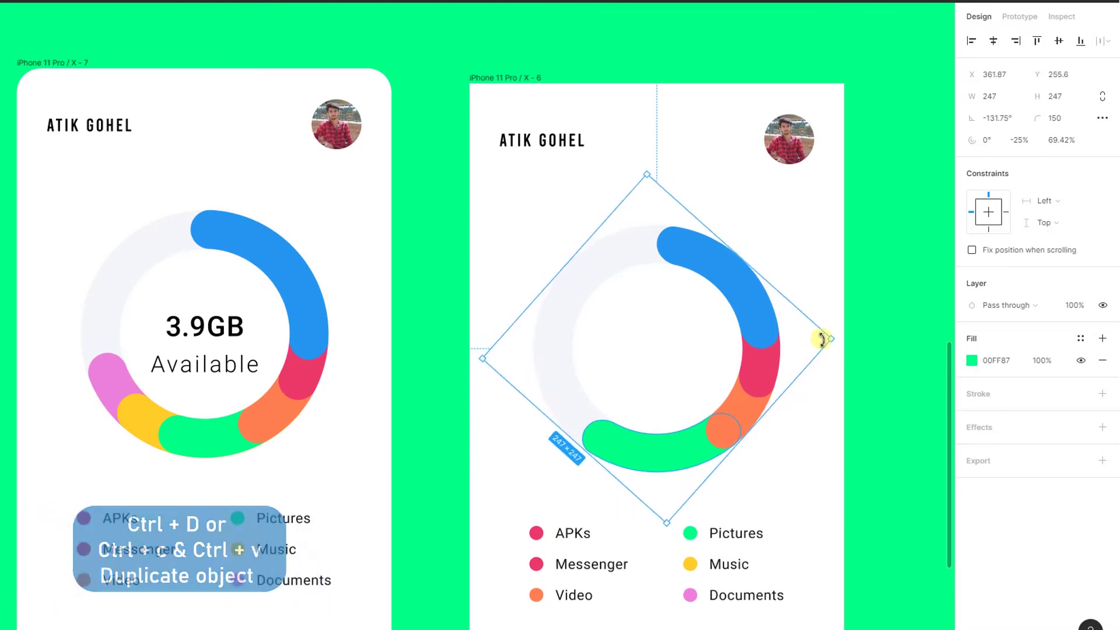
Add a yellow FECD28 arc behind the green one, rotated into place.
{"action": "left_click_drag", "start_coordinate": [807, 252], "coordinate": [830, 332]}
{"action": "left_click", "coordinate": [971, 361]}
{"action": "left_click", "coordinate": [811, 507]}
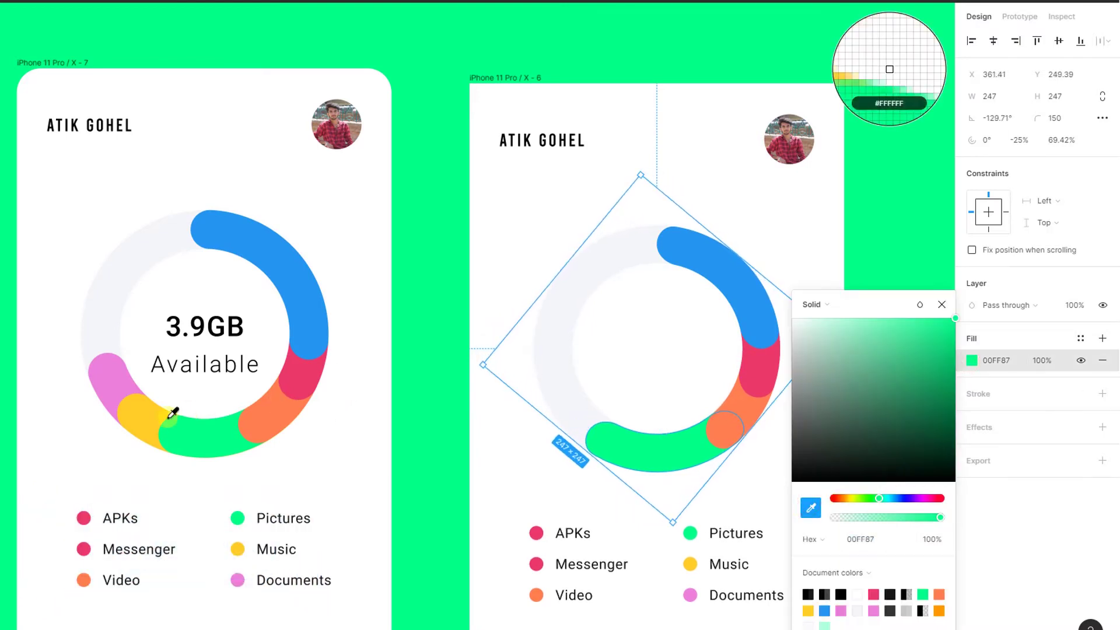
{"action": "left_click", "coordinate": [169, 417]}
{"action": "left_click", "coordinate": [944, 306]}
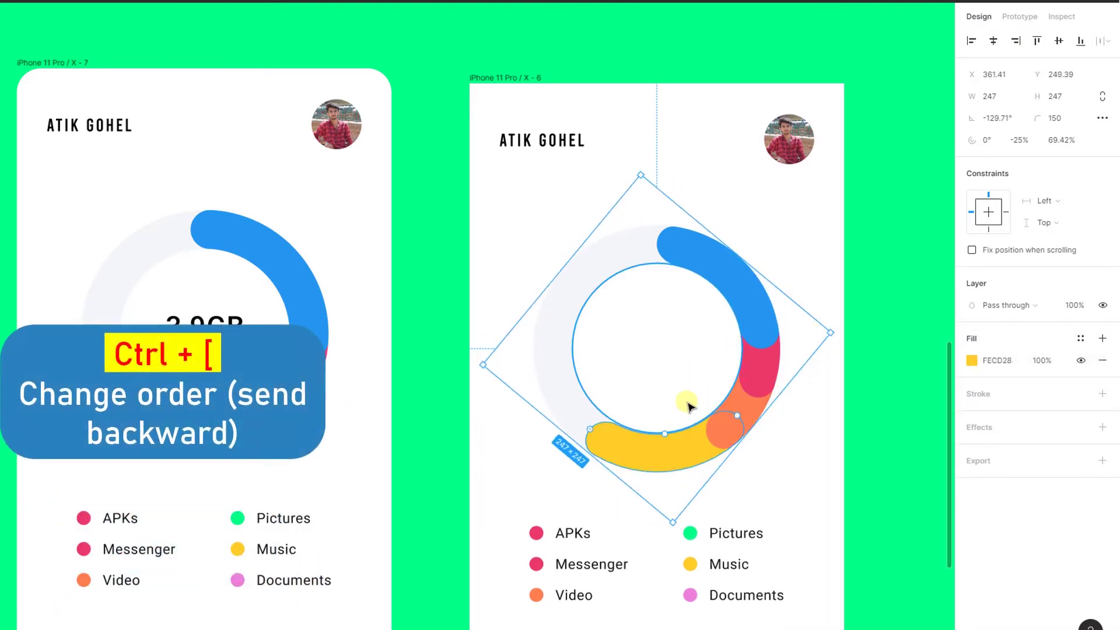
{"action": "key", "text": "ctrl+bracketleft"}
{"action": "scroll", "coordinate": [685, 400], "scroll_direction": "left", "scroll_amount": 1}
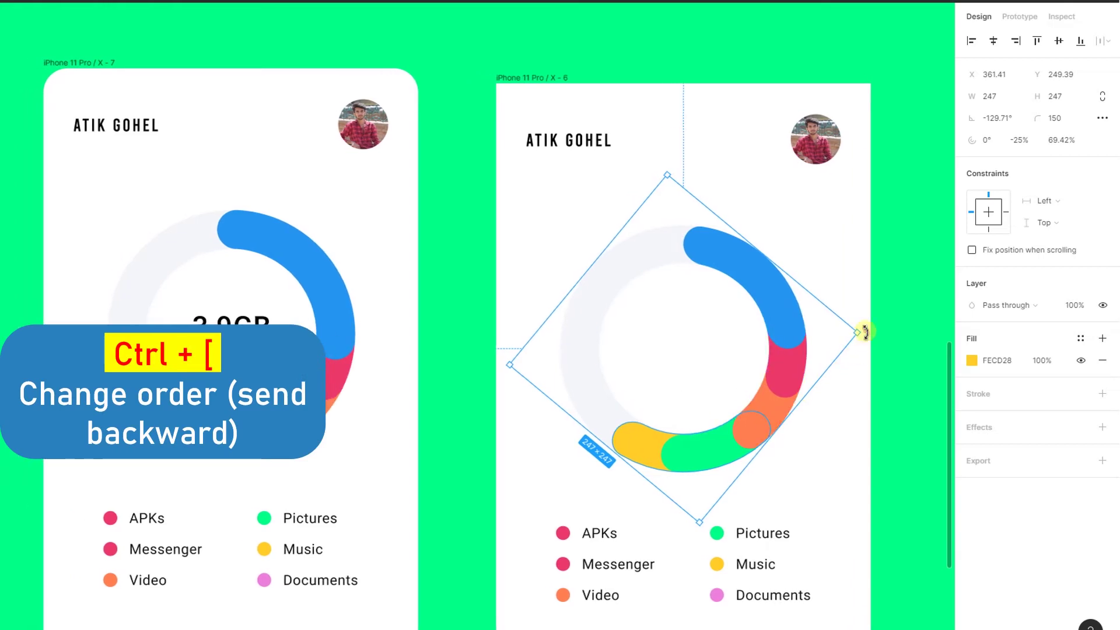
{"action": "left_click_drag", "start_coordinate": [865, 332], "coordinate": [871, 366]}
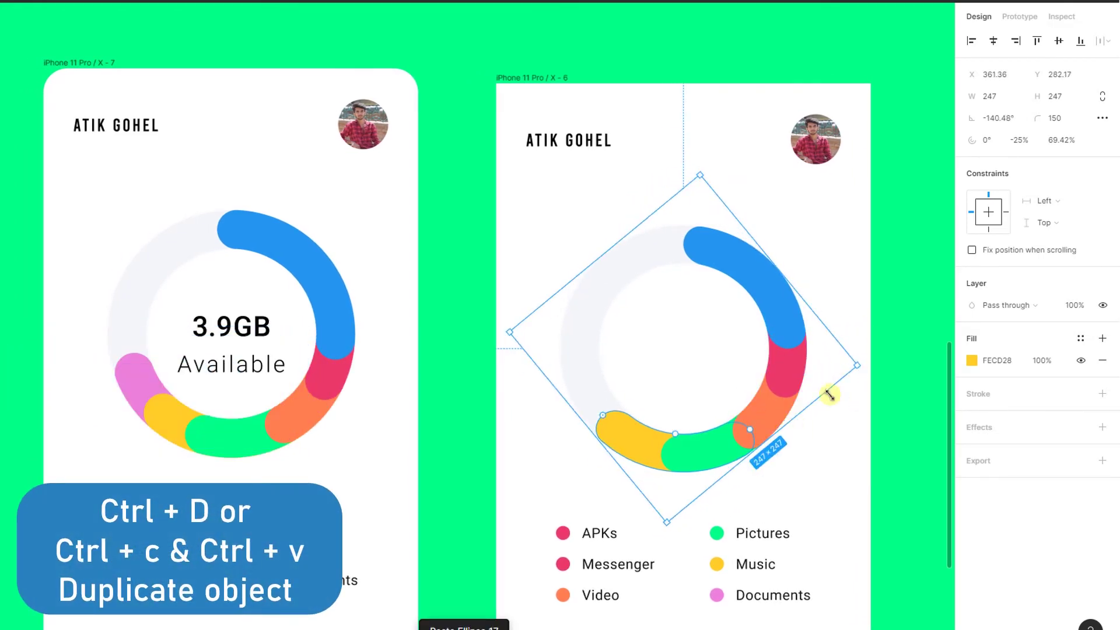
Add a pink EB80DA arc behind the yellow one, then deselect.
{"action": "left_click_drag", "start_coordinate": [862, 373], "coordinate": [846, 432]}
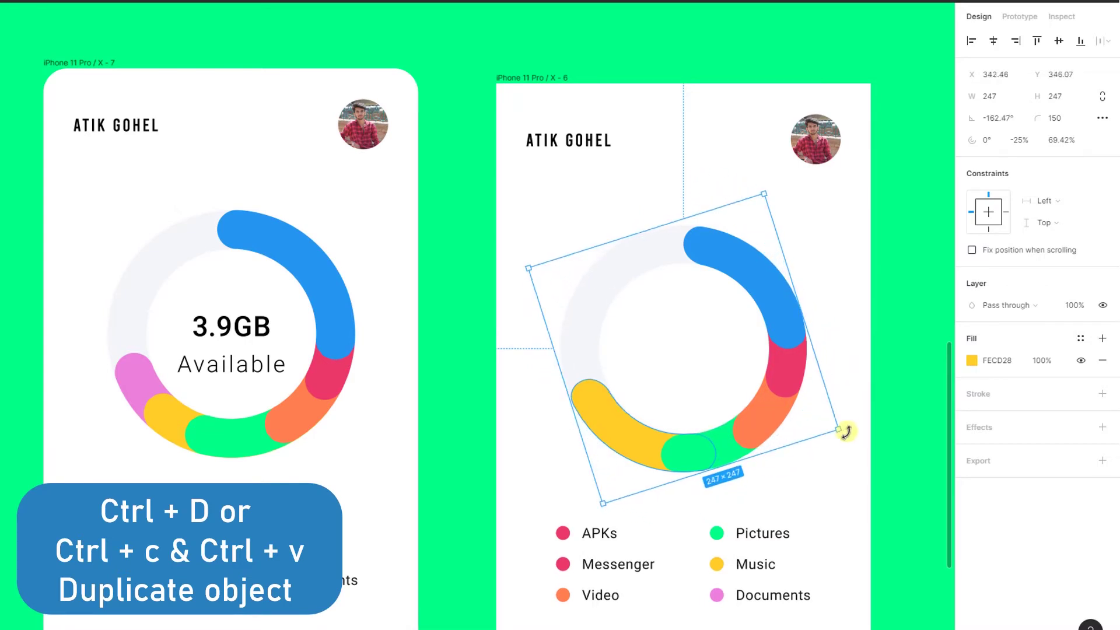
{"action": "left_click", "coordinate": [976, 354]}
{"action": "left_click", "coordinate": [970, 361]}
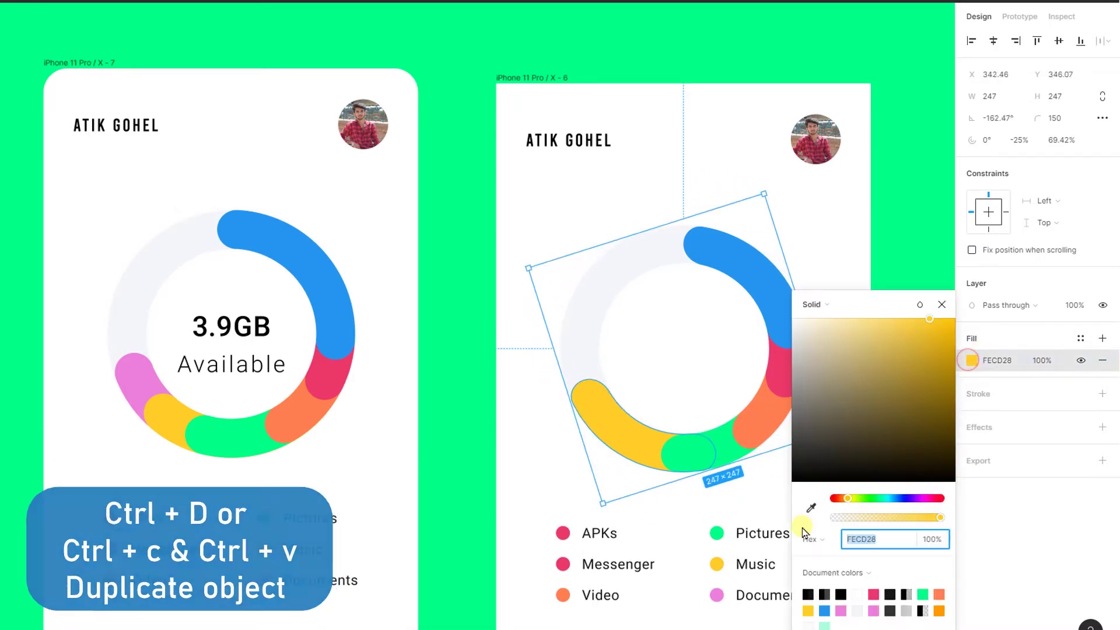
{"action": "left_click", "coordinate": [811, 507]}
{"action": "left_click", "coordinate": [148, 380]}
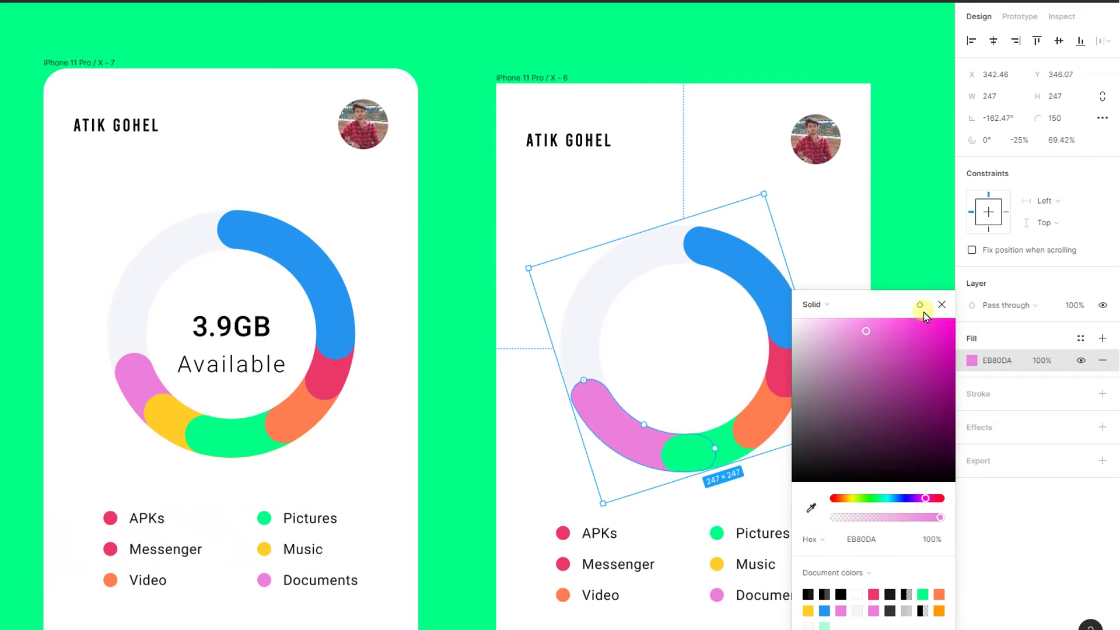
{"action": "left_click", "coordinate": [940, 304]}
{"action": "key", "text": "ctrl+bracketleft"}
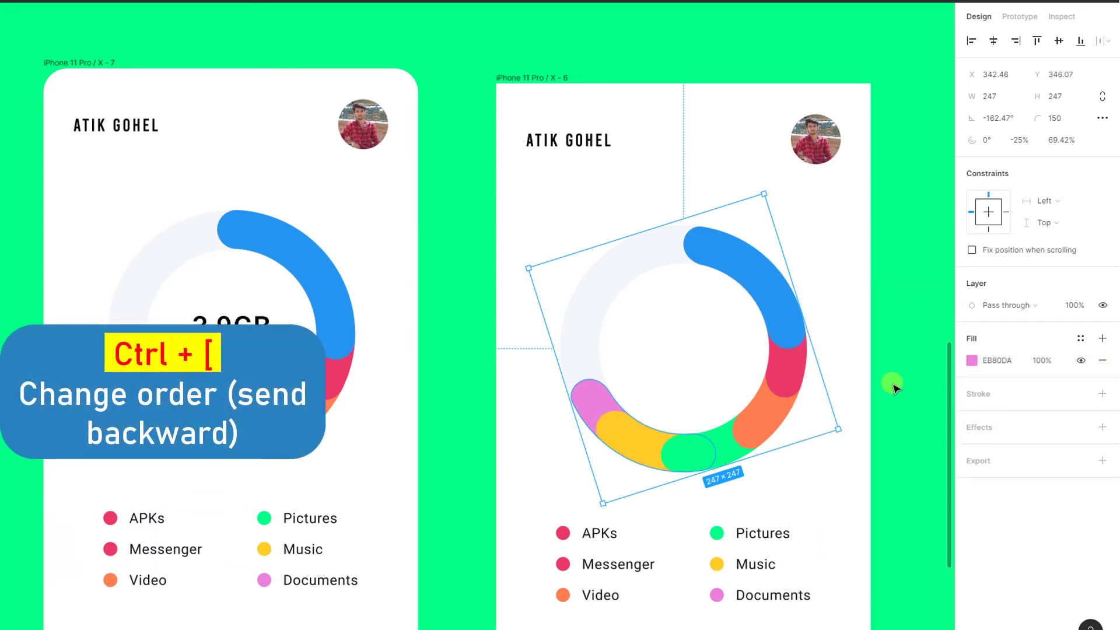
{"action": "left_click", "coordinate": [893, 385]}
{"action": "scroll", "coordinate": [893, 385], "scroll_direction": "down", "scroll_amount": 2}
{"action": "scroll", "coordinate": [893, 385], "scroll_direction": "down", "scroll_amount": 2}
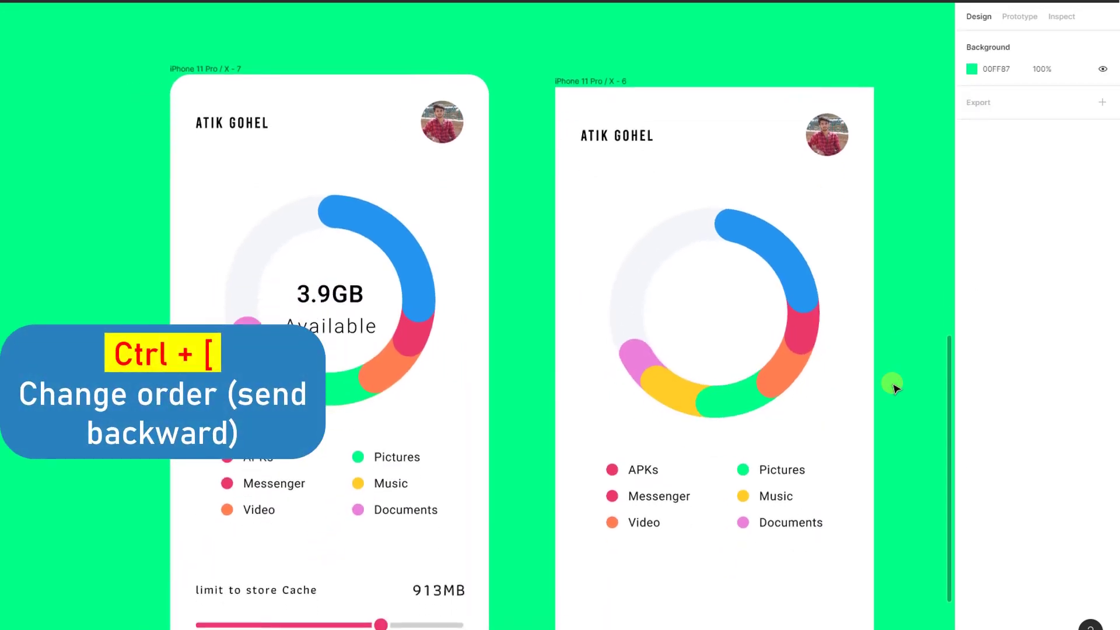
{"action": "scroll", "coordinate": [869, 377], "scroll_direction": "down", "scroll_amount": 1}
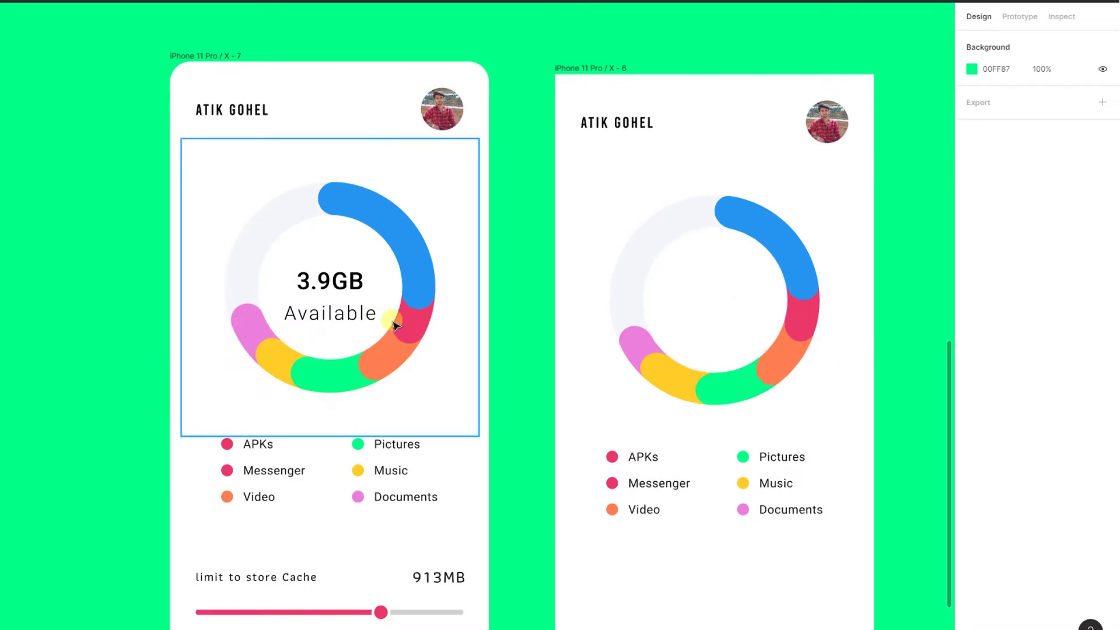
{"action": "scroll", "coordinate": [660, 357], "scroll_direction": "down", "scroll_amount": 1}
{"action": "scroll", "coordinate": [657, 359], "scroll_direction": "down", "scroll_amount": 4}
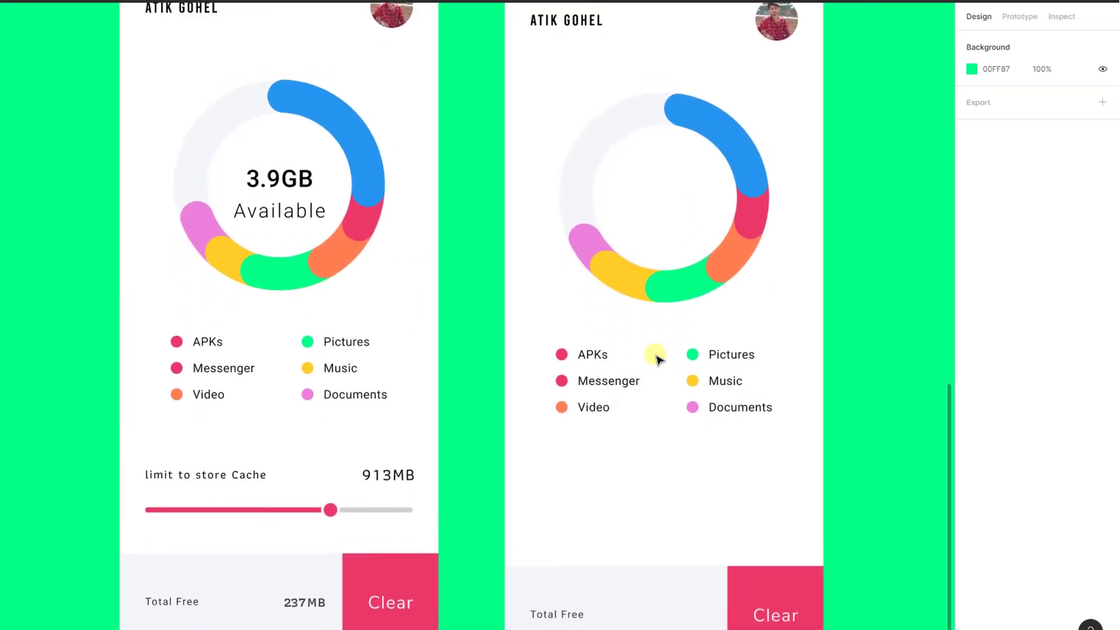
{"action": "scroll", "coordinate": [658, 359], "scroll_direction": "down", "scroll_amount": 1}
{"action": "scroll", "coordinate": [657, 358], "scroll_direction": "down", "scroll_amount": 2}
{"action": "scroll", "coordinate": [657, 359], "scroll_direction": "down", "scroll_amount": 2}
{"action": "scroll", "coordinate": [562, 320], "scroll_direction": "right", "scroll_amount": 2}
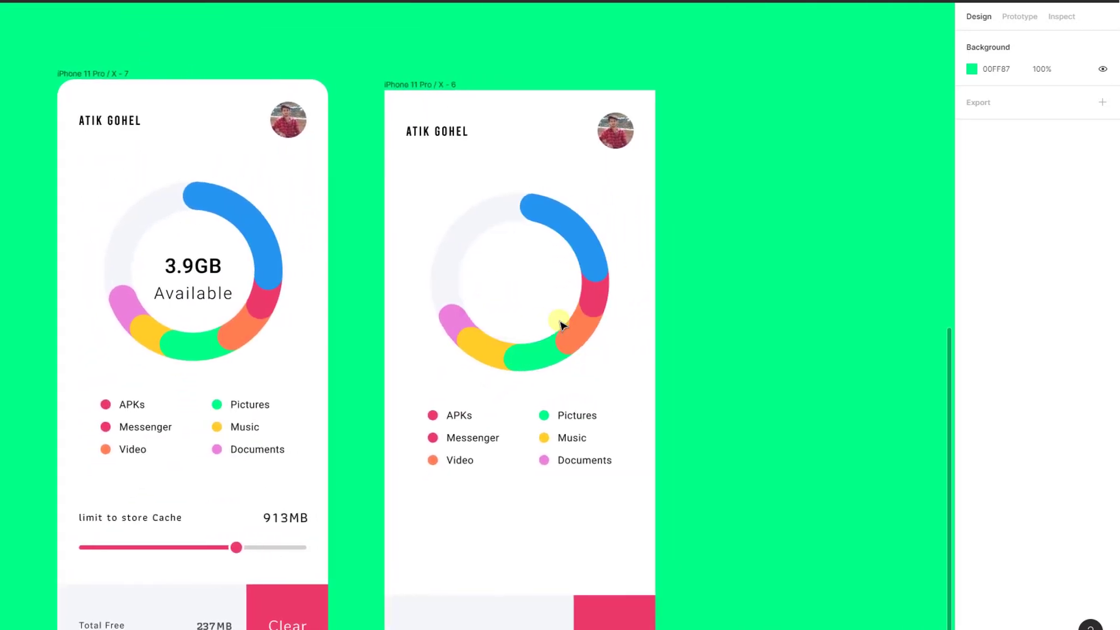
{"action": "scroll", "coordinate": [564, 320], "scroll_direction": "down", "scroll_amount": 2}
{"action": "scroll", "coordinate": [562, 320], "scroll_direction": "right", "scroll_amount": 3}
{"action": "scroll", "coordinate": [561, 324], "scroll_direction": "left", "scroll_amount": 5}
{"action": "scroll", "coordinate": [561, 324], "scroll_direction": "up", "scroll_amount": 2}
{"action": "scroll", "coordinate": [561, 325], "scroll_direction": "up", "scroll_amount": 2}
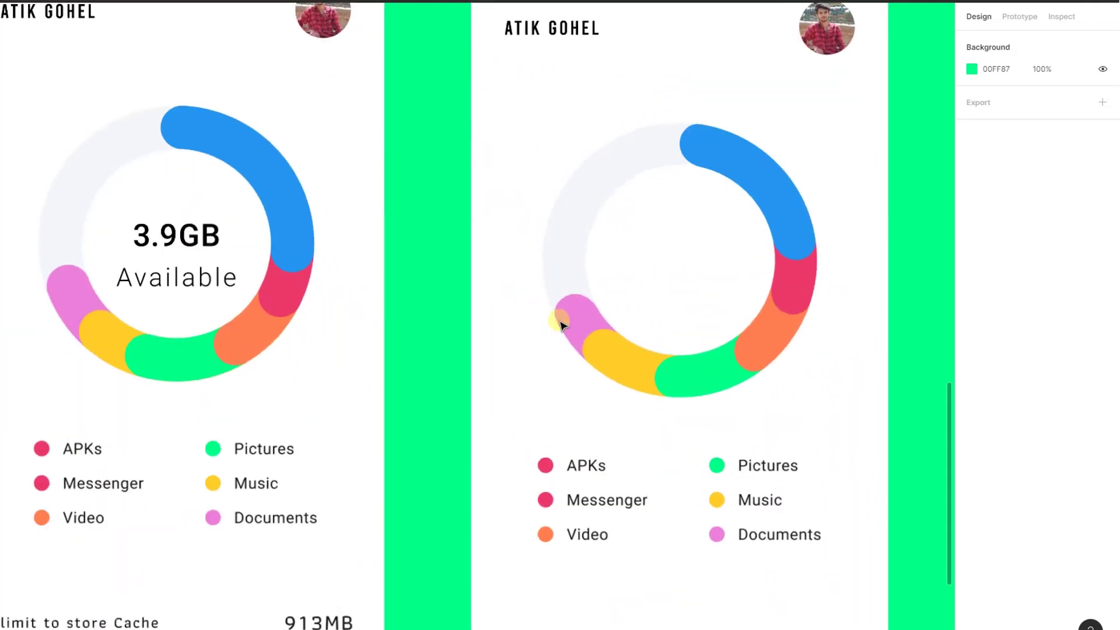
{"action": "scroll", "coordinate": [573, 318], "scroll_direction": "down", "scroll_amount": 1}
{"action": "scroll", "coordinate": [563, 320], "scroll_direction": "down", "scroll_amount": 3}
{"action": "left_click", "coordinate": [576, 187]}
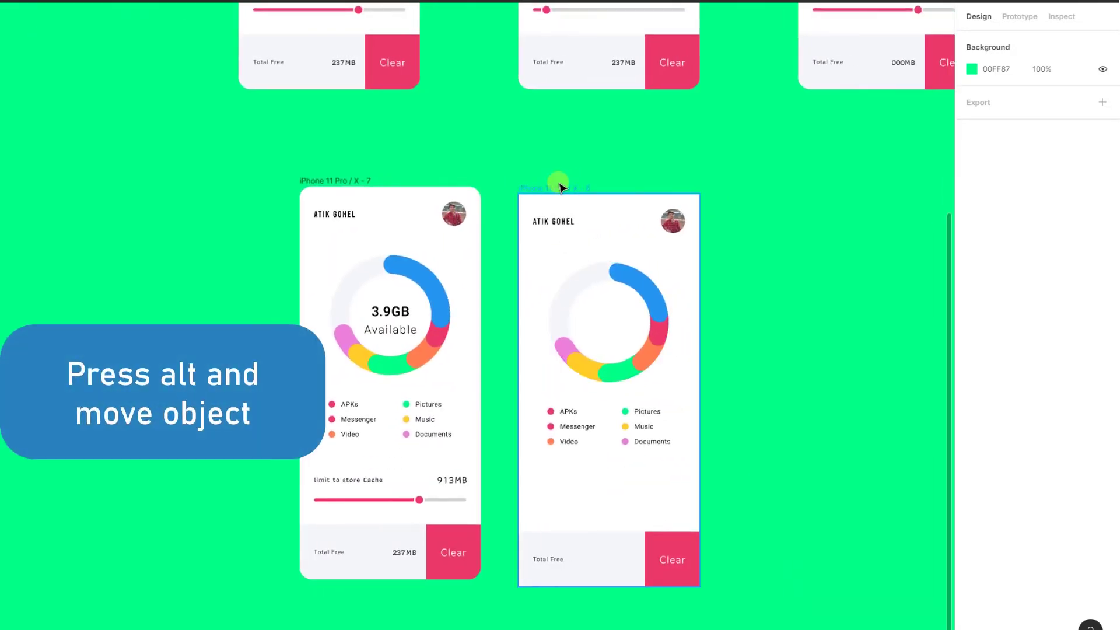
Alt-drag a copy of screen X-6 to the right and adjust its selected donut arcs.
{"action": "left_click_drag", "start_coordinate": [561, 188], "coordinate": [789, 188]}
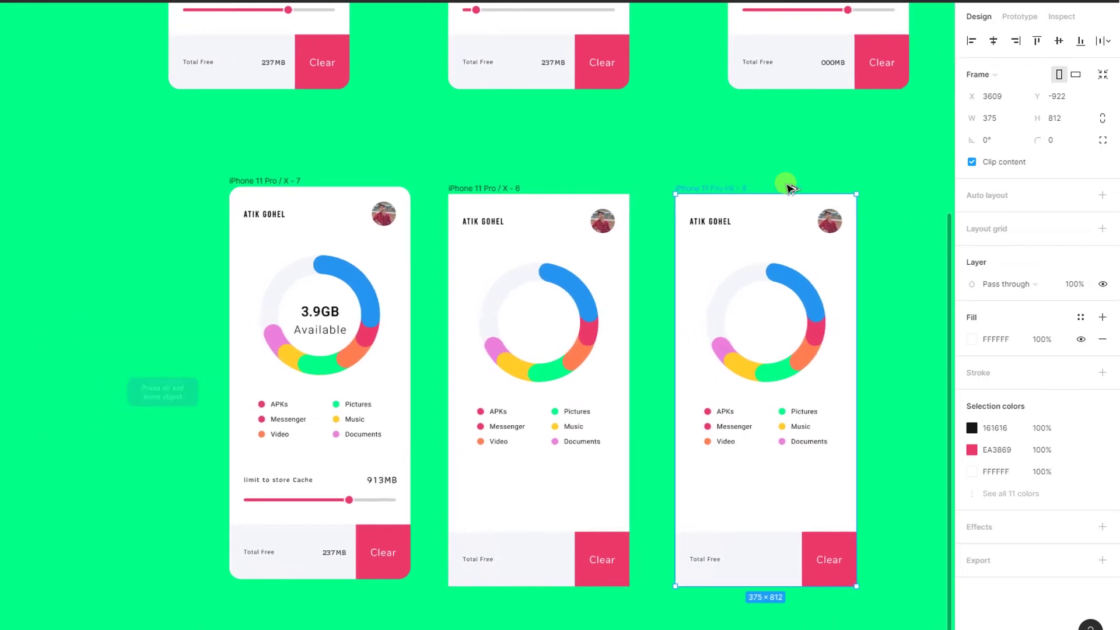
{"action": "scroll", "coordinate": [785, 184], "scroll_direction": "right", "scroll_amount": 3}
{"action": "left_click", "coordinate": [803, 321]}
{"action": "left_click", "coordinate": [791, 369], "text": "shift"}
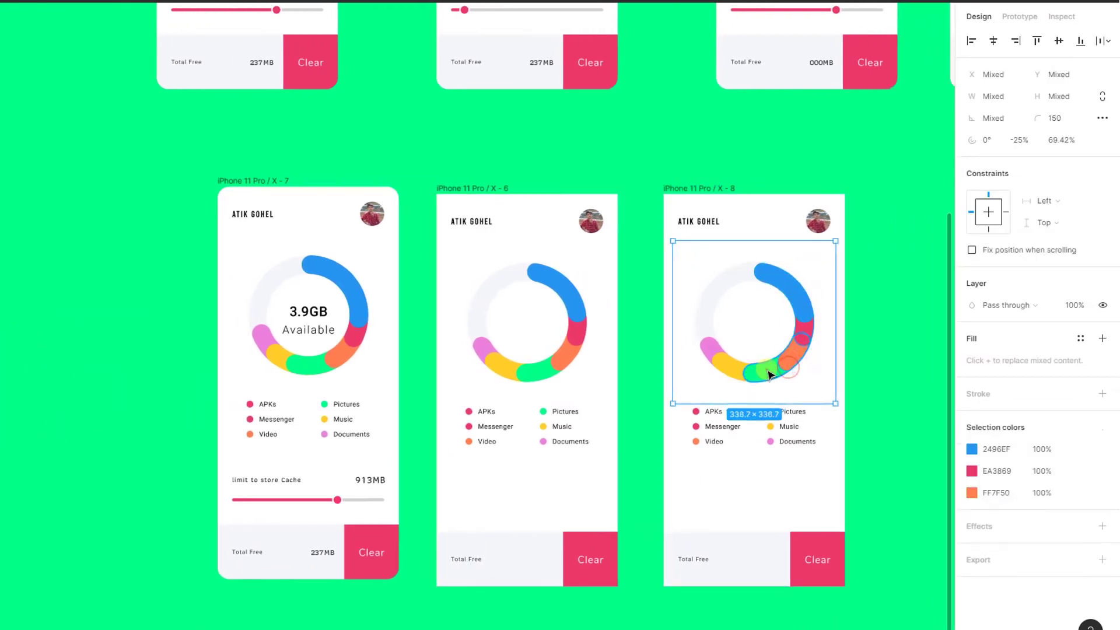
{"action": "left_click", "coordinate": [729, 367], "text": "shift"}
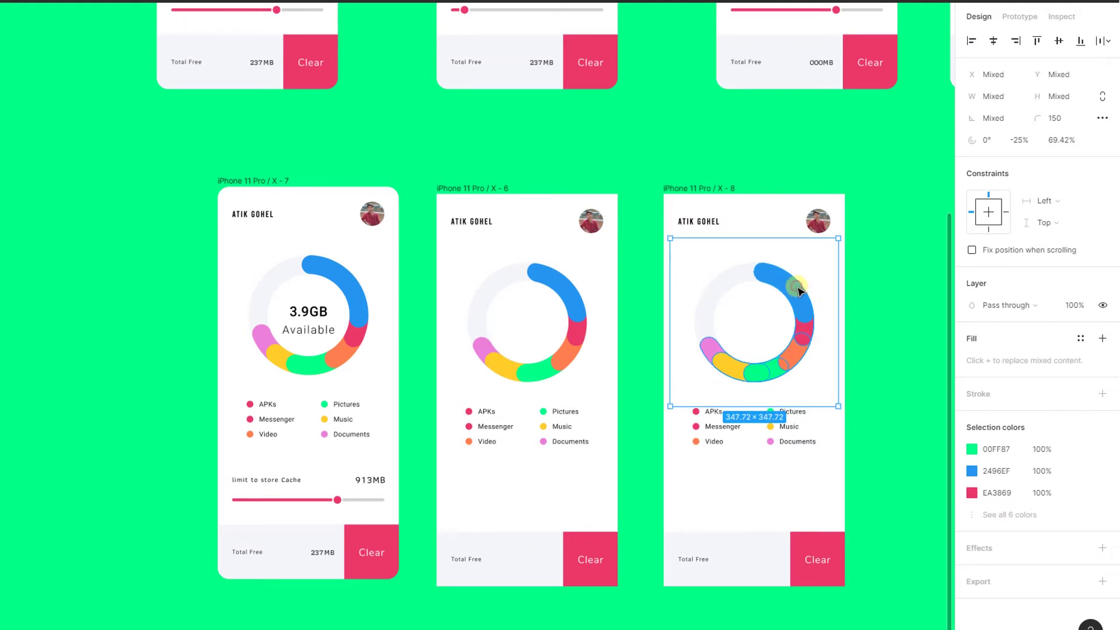
{"action": "left_click_drag", "start_coordinate": [665, 413], "coordinate": [679, 415]}
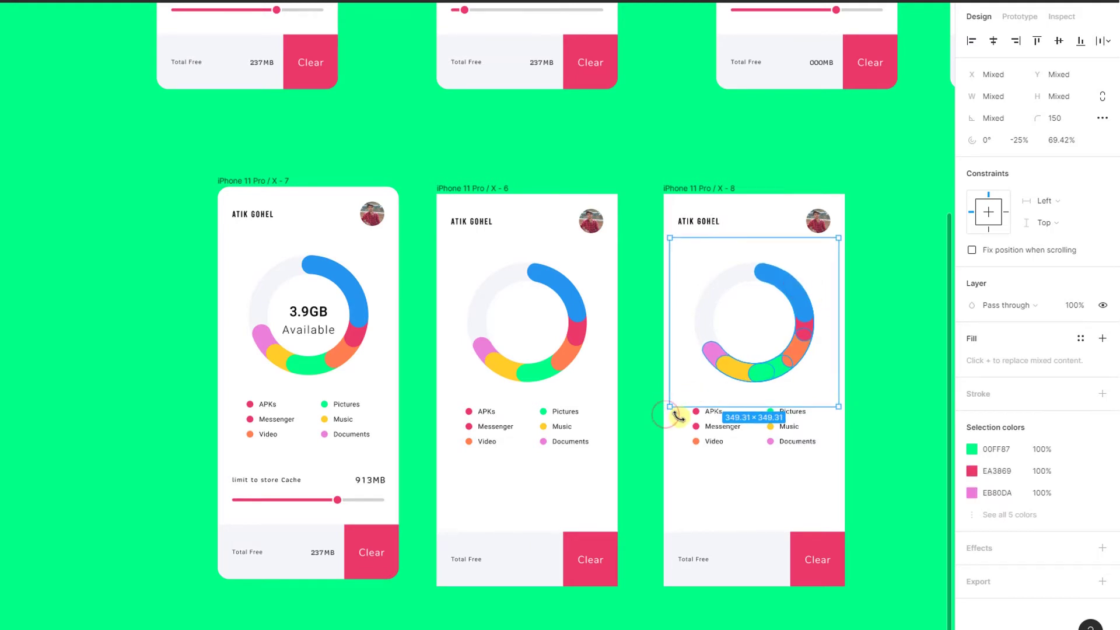
Rotate the red arc in the new X-8 donut to shorten the coloured ring.
{"action": "left_click", "coordinate": [740, 369]}
{"action": "left_click", "coordinate": [799, 340]}
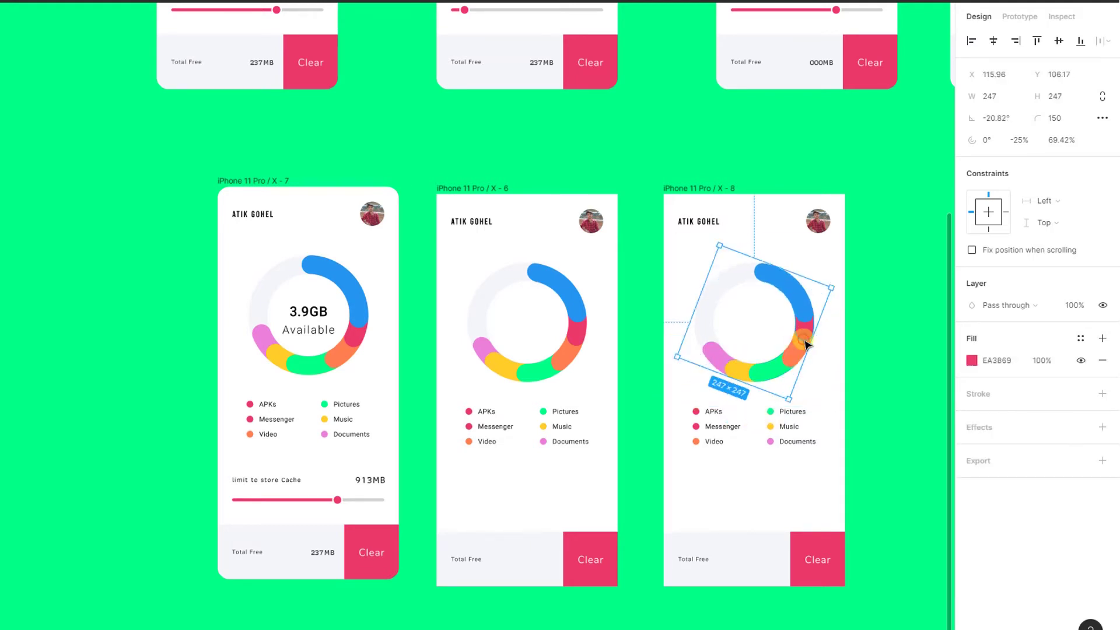
{"action": "mouse_move", "coordinate": [792, 408]}
{"action": "left_mouse_down"}
{"action": "mouse_move", "coordinate": [850, 361]}
{"action": "mouse_move", "coordinate": [846, 312]}
{"action": "left_mouse_up"}
{"action": "left_click", "coordinate": [859, 324]}
{"action": "scroll", "coordinate": [862, 328], "scroll_direction": "up", "scroll_amount": 3}
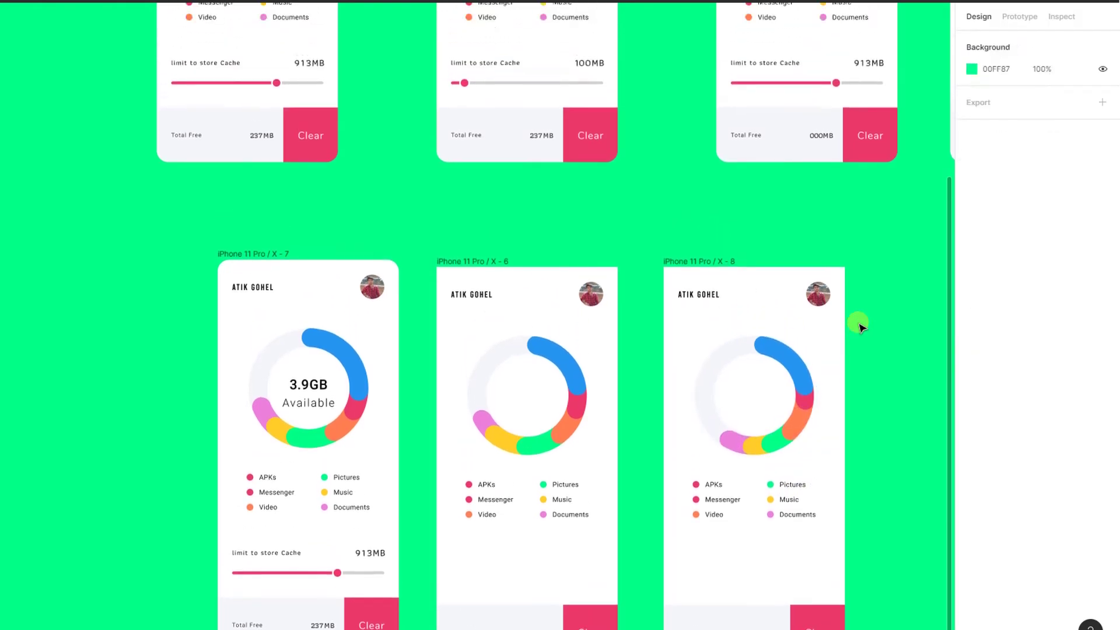
{"action": "scroll", "coordinate": [860, 327], "scroll_direction": "down", "scroll_amount": 3}
{"action": "scroll", "coordinate": [860, 326], "scroll_direction": "up", "scroll_amount": 2}
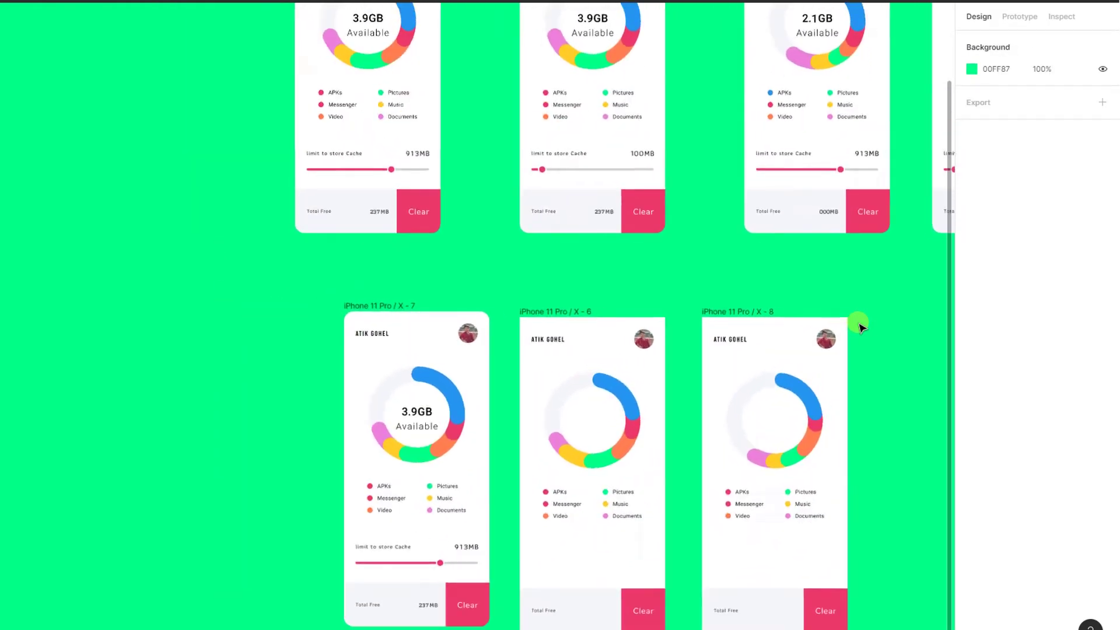
{"action": "scroll", "coordinate": [860, 327], "scroll_direction": "up", "scroll_amount": 1}
{"action": "scroll", "coordinate": [665, 382], "scroll_direction": "up", "scroll_amount": 2}
{"action": "scroll", "coordinate": [671, 385], "scroll_direction": "up", "scroll_amount": 2}
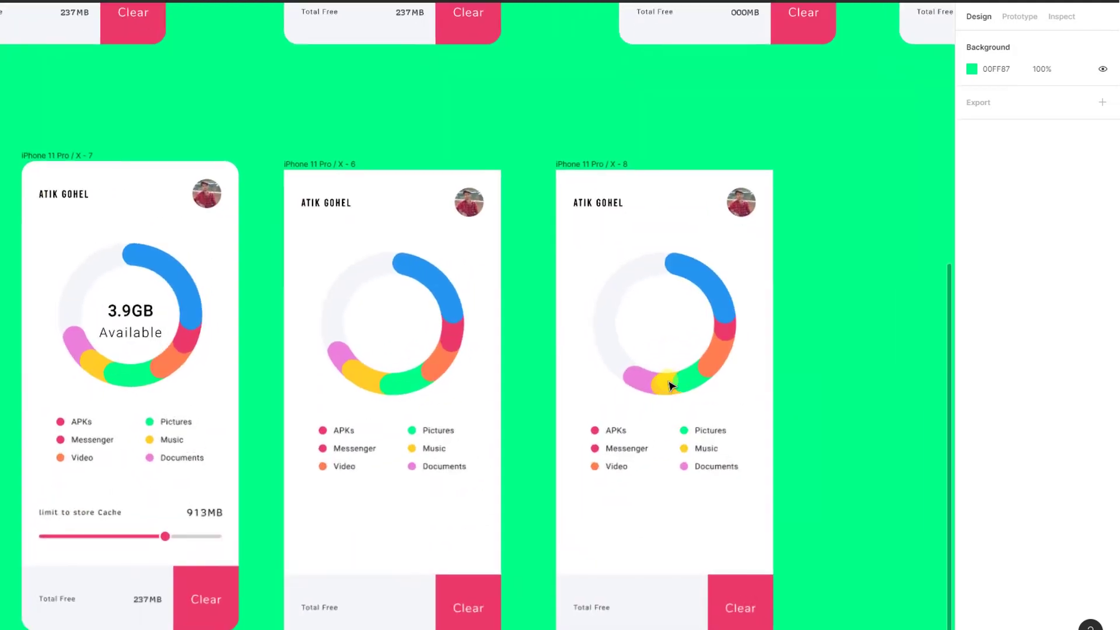
{"action": "scroll", "coordinate": [671, 385], "scroll_direction": "up", "scroll_amount": 1}
{"action": "scroll", "coordinate": [668, 384], "scroll_direction": "up", "scroll_amount": 1}
Link the second screen's Clear button to X-8 with Smart animate, Ease out, 300ms.
{"action": "left_click", "coordinate": [184, 31]}
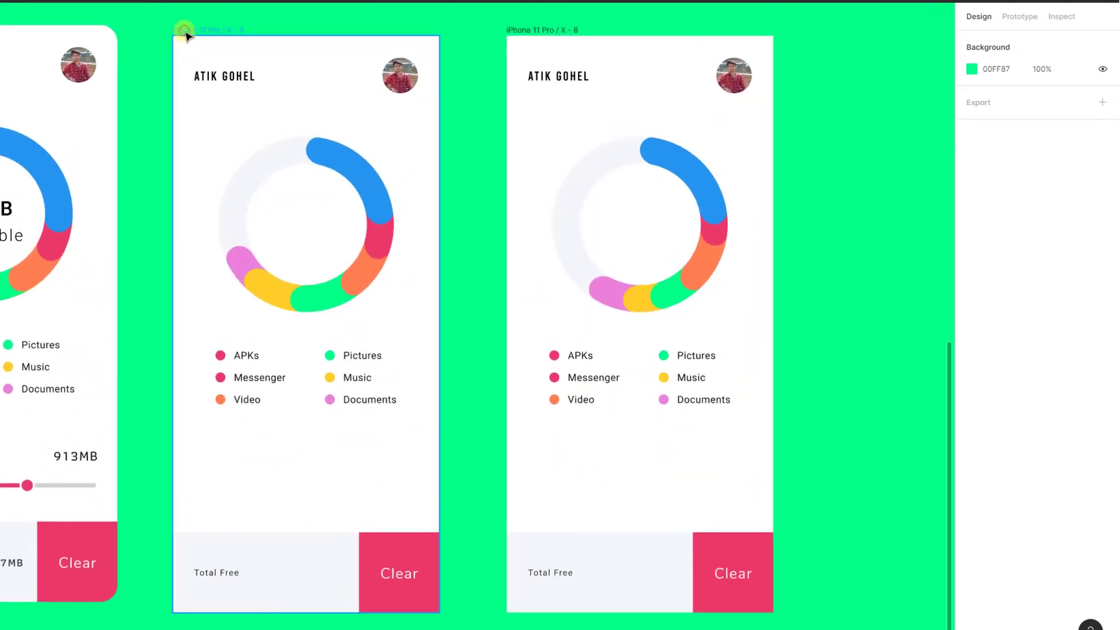
{"action": "left_click", "coordinate": [1031, 20]}
{"action": "left_click", "coordinate": [433, 569]}
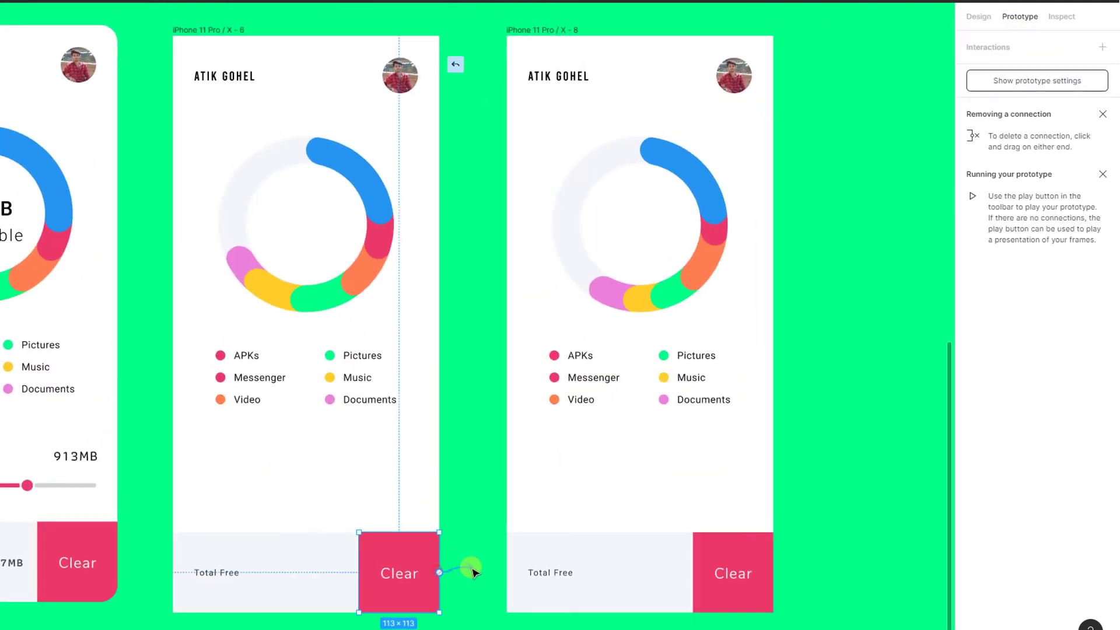
{"action": "left_click_drag", "start_coordinate": [474, 572], "coordinate": [522, 464]}
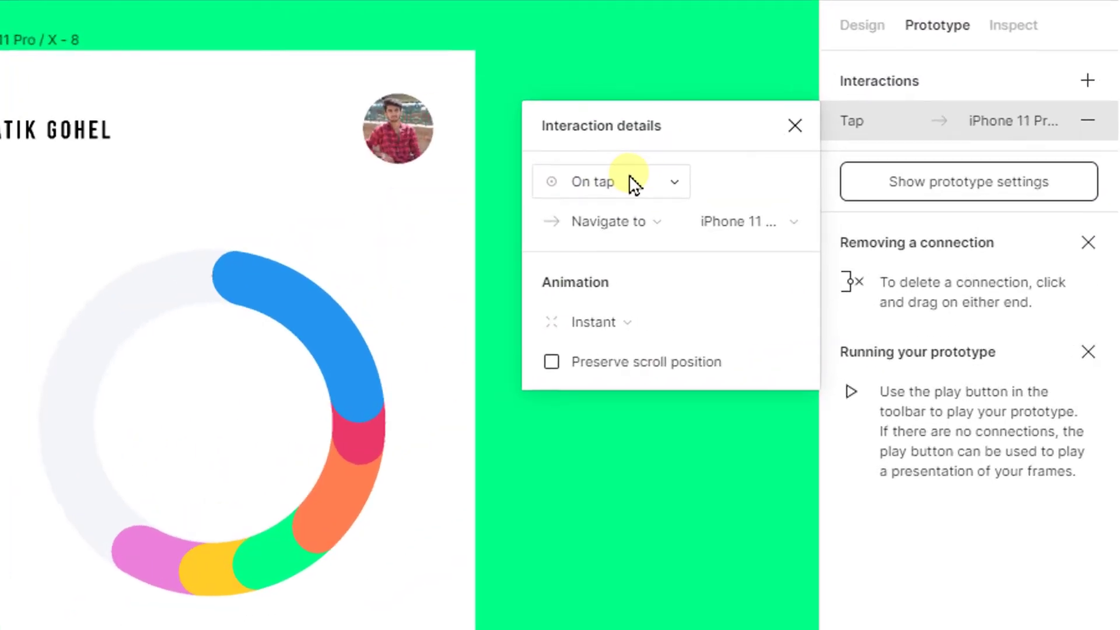
{"action": "left_click", "coordinate": [664, 182]}
{"action": "left_click", "coordinate": [664, 220]}
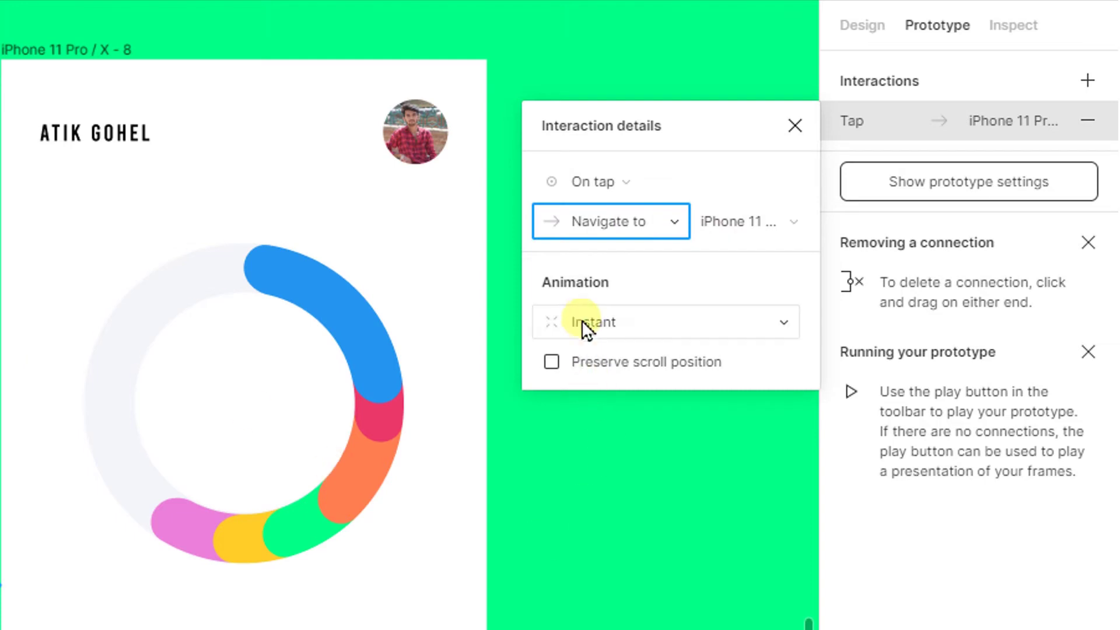
{"action": "left_click", "coordinate": [582, 320]}
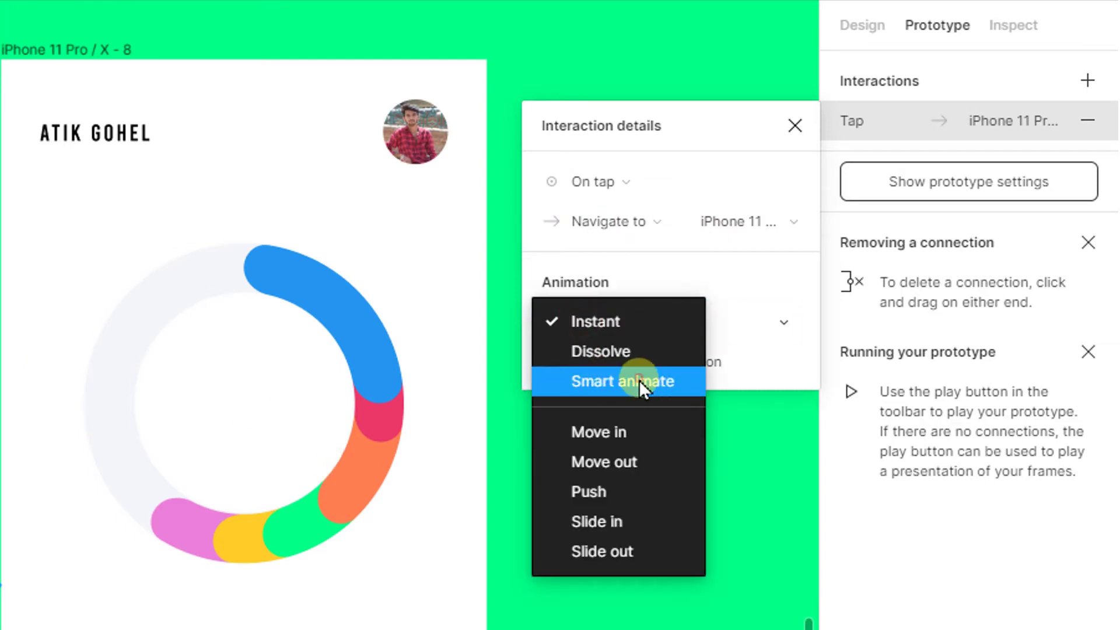
{"action": "left_click", "coordinate": [638, 380]}
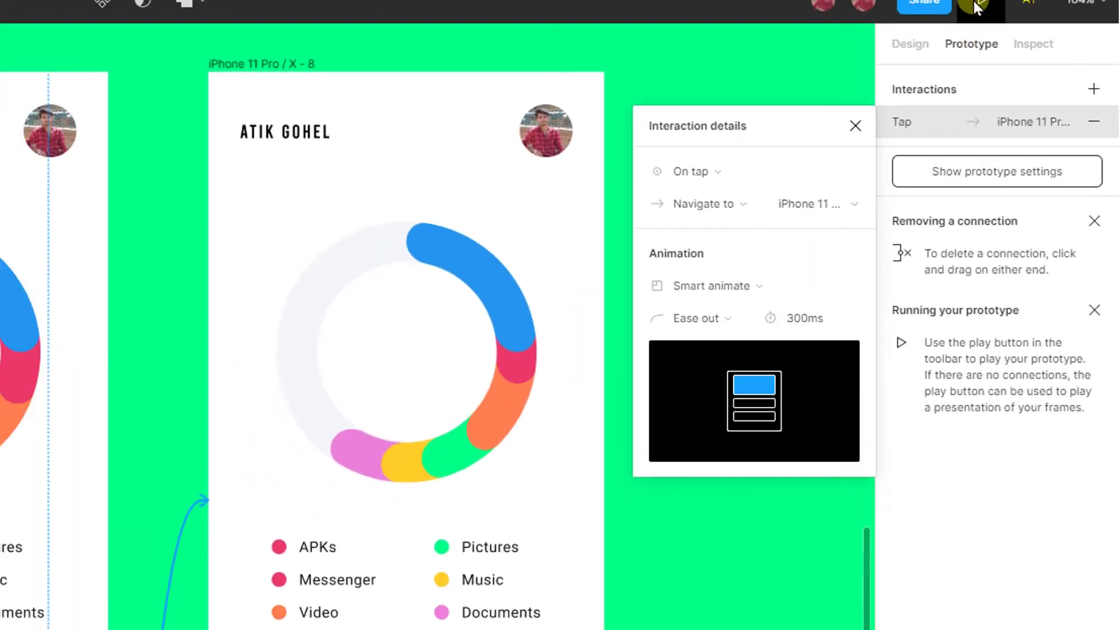
{"action": "scroll", "coordinate": [583, 179], "scroll_direction": "up", "scroll_amount": 3}
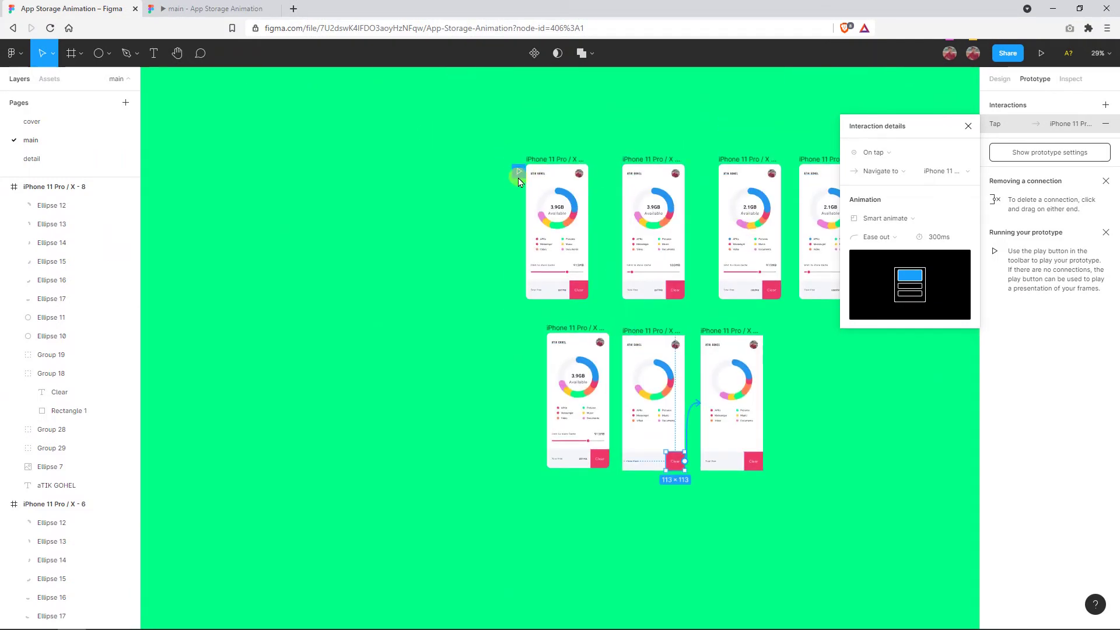
Preview the prototype and tap Clear to watch the 300ms storage transition.
{"action": "scroll", "coordinate": [622, 350], "scroll_direction": "up", "scroll_amount": 5}
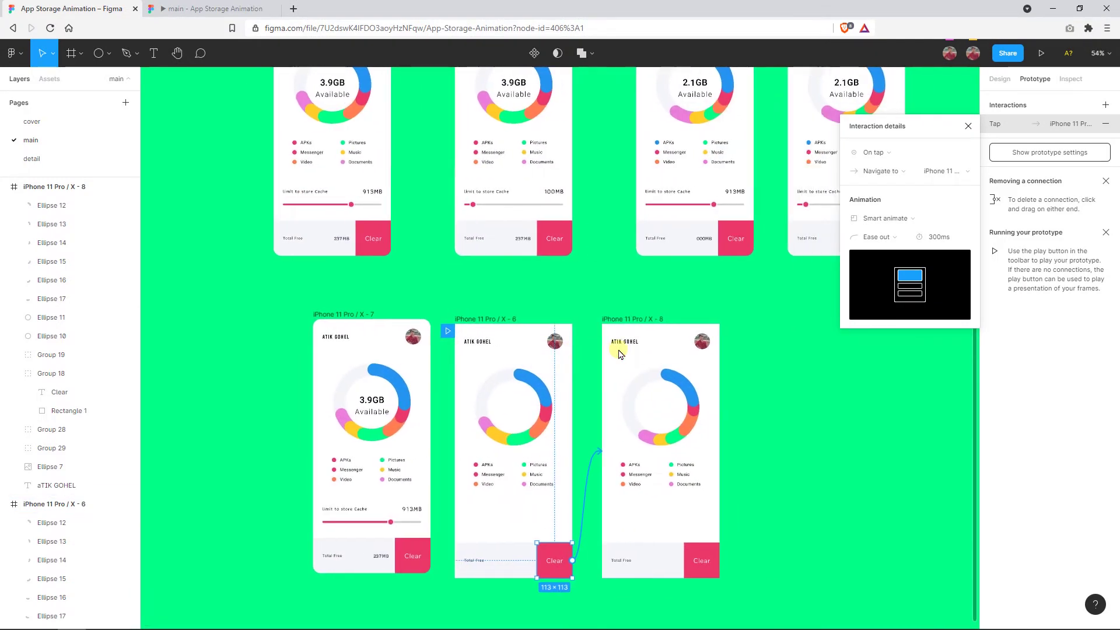
{"action": "scroll", "coordinate": [621, 352], "scroll_direction": "up", "scroll_amount": 1}
{"action": "left_click", "coordinate": [1039, 54]}
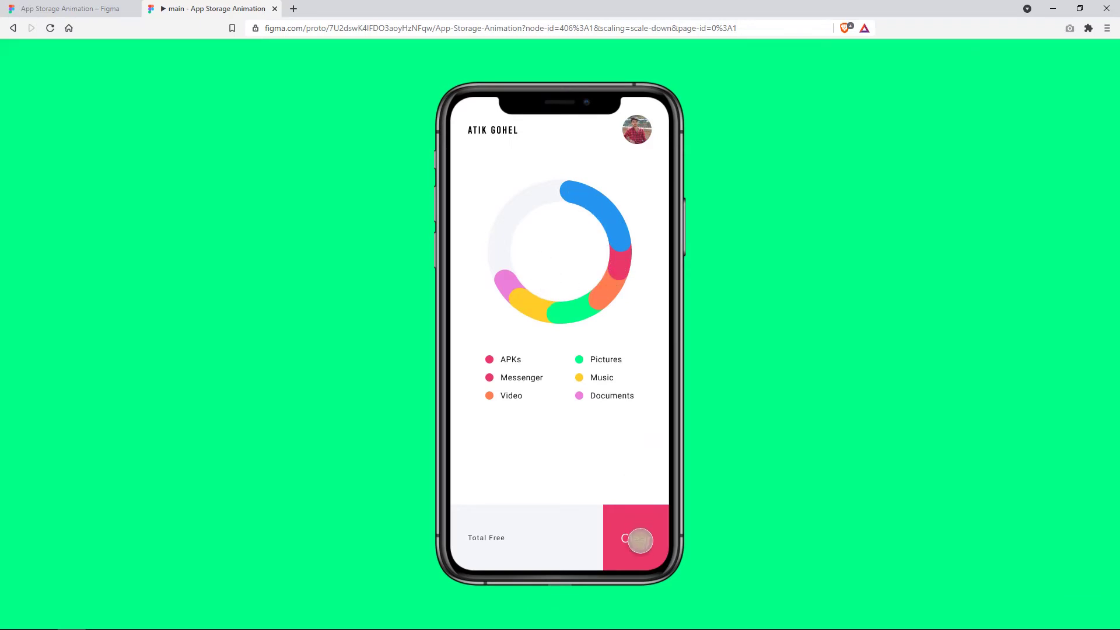
{"action": "left_click", "coordinate": [639, 540]}
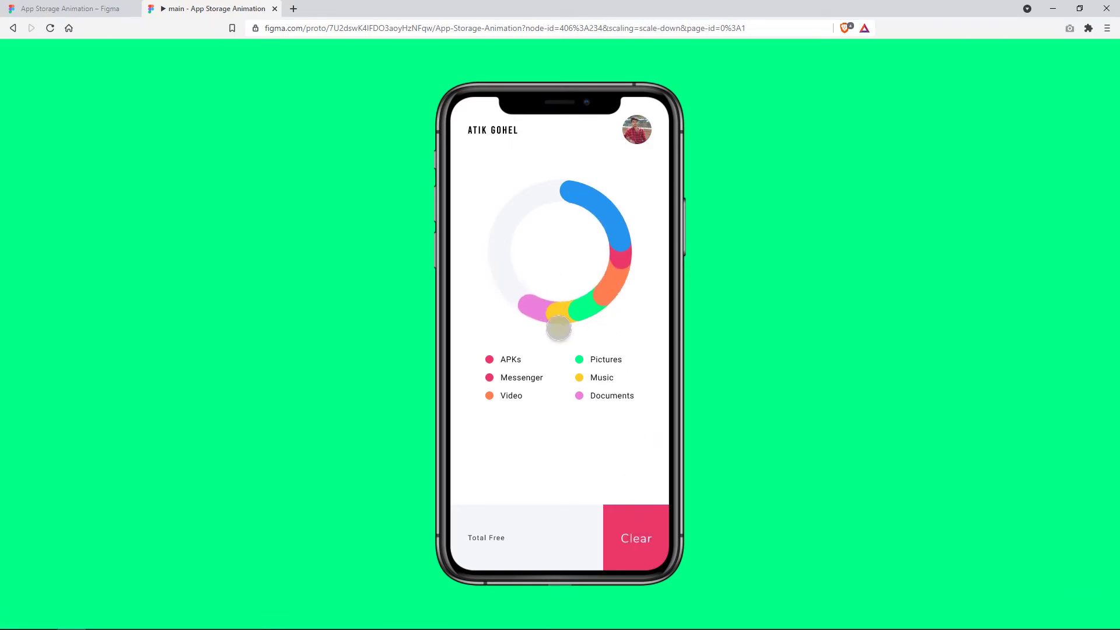
{"action": "left_click", "coordinate": [107, 8]}
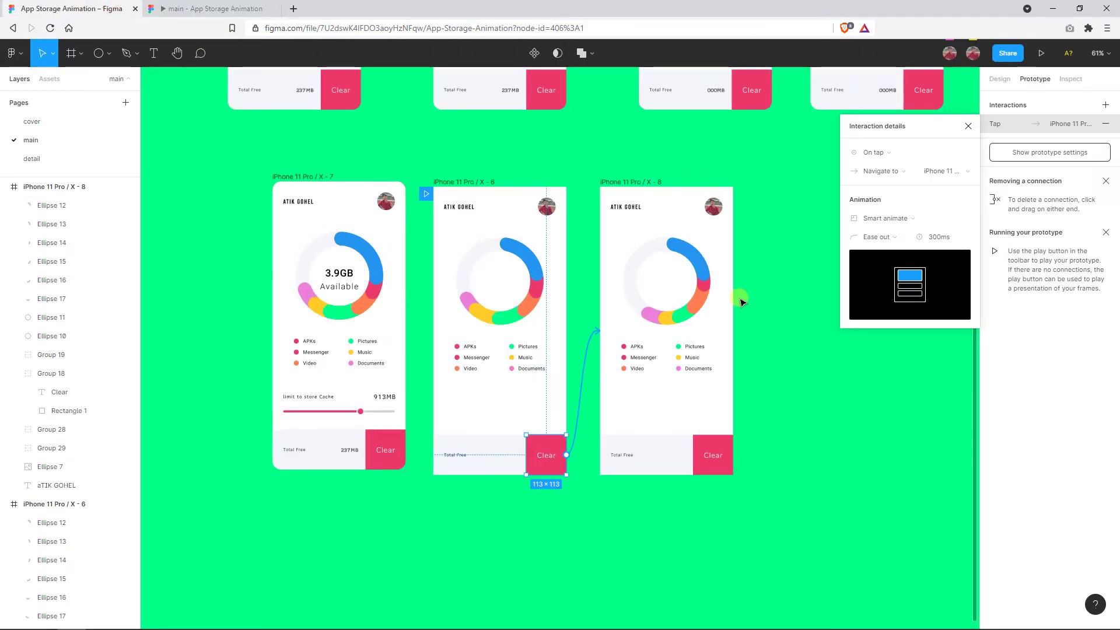
Set the Smart Animate duration to 800ms and replay the Clear transition in the preview.
{"action": "scroll", "coordinate": [741, 302], "scroll_direction": "up", "scroll_amount": 3}
{"action": "scroll", "coordinate": [740, 302], "scroll_direction": "up", "scroll_amount": 2}
{"action": "scroll", "coordinate": [741, 302], "scroll_direction": "up", "scroll_amount": 2}
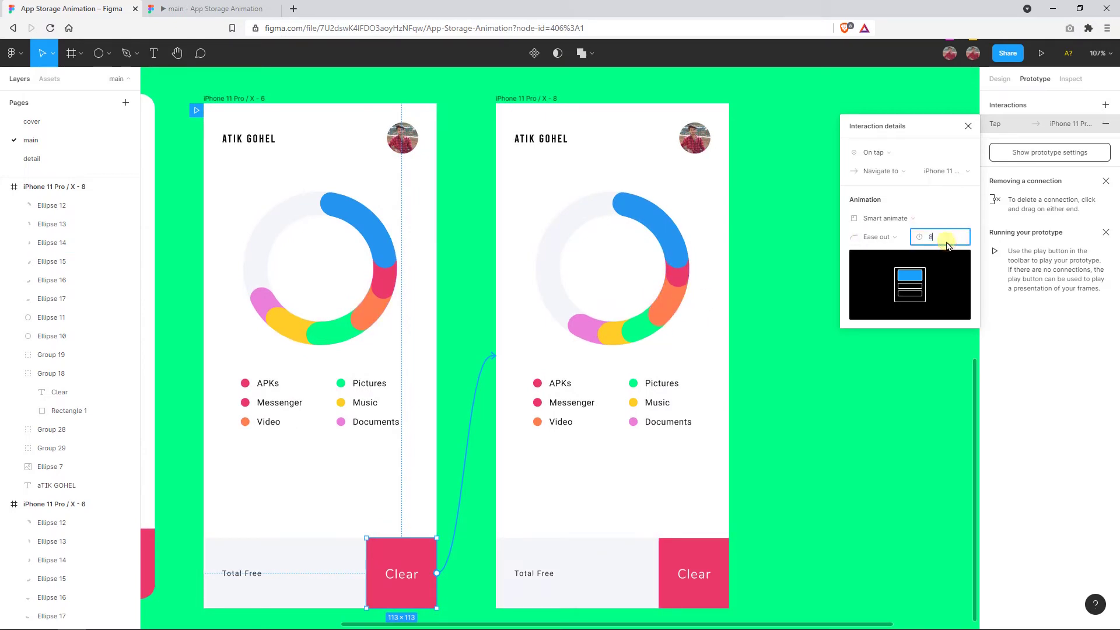
{"action": "left_click", "coordinate": [174, 6]}
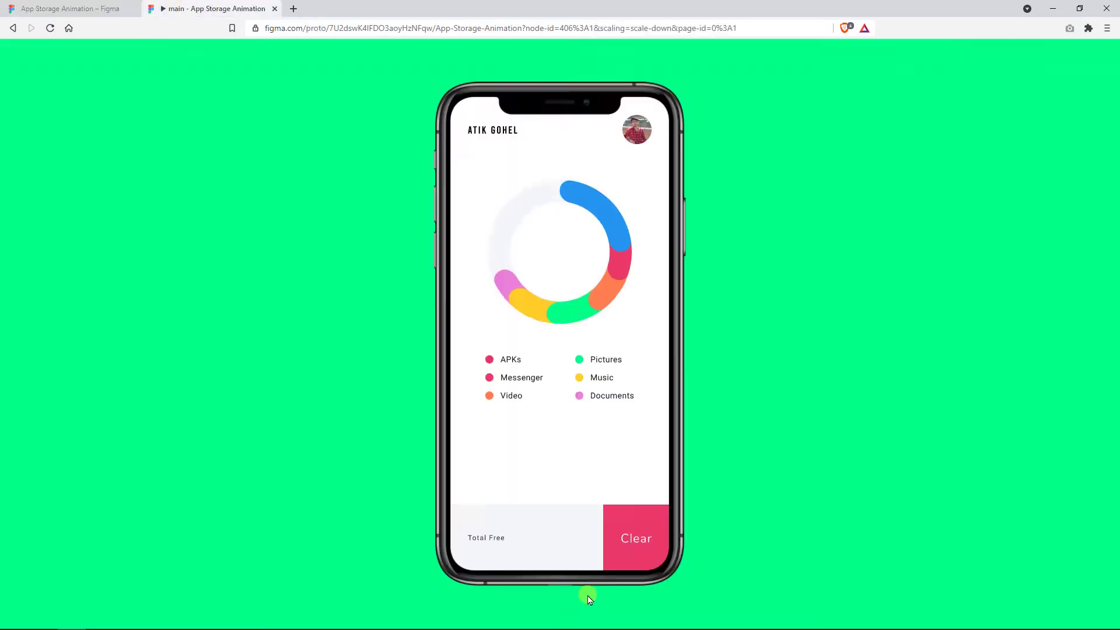
{"action": "left_click", "coordinate": [637, 530]}
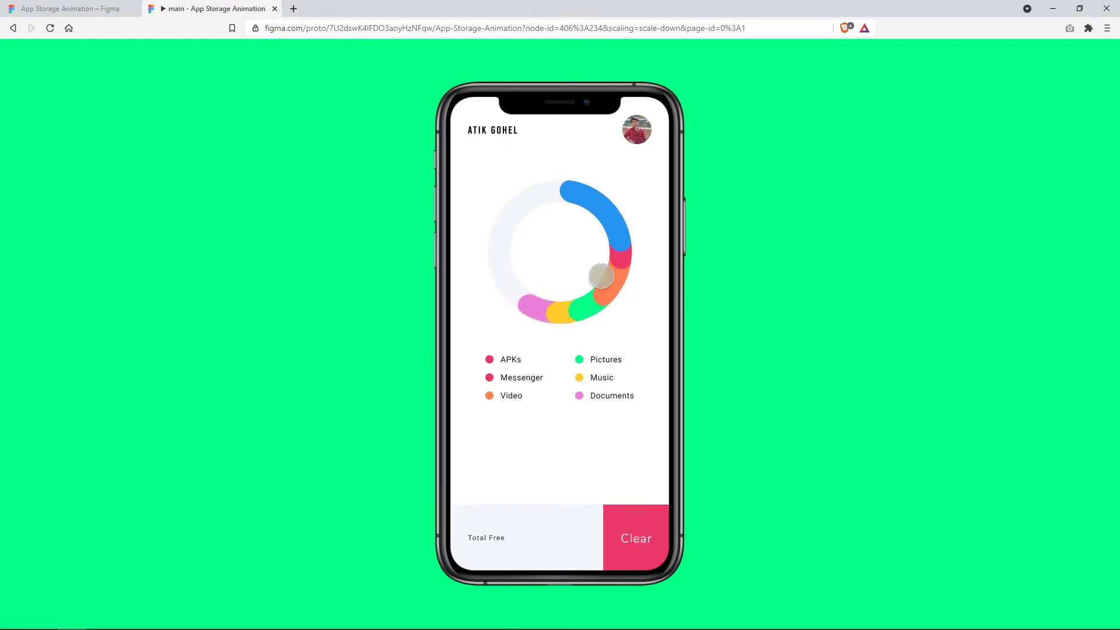
{"action": "left_click", "coordinate": [76, 8]}
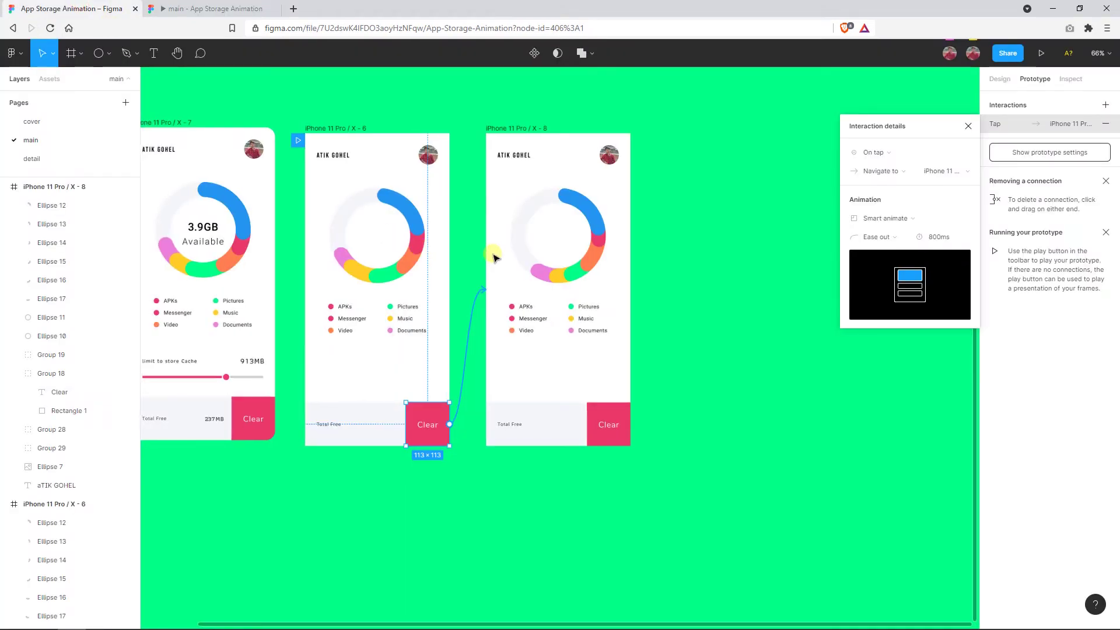
{"action": "scroll", "coordinate": [493, 257], "scroll_direction": "up", "scroll_amount": 2}
Dismiss the interaction details and select screen iPhone 11 Pro / X - 8.
{"action": "left_click", "coordinate": [968, 126]}
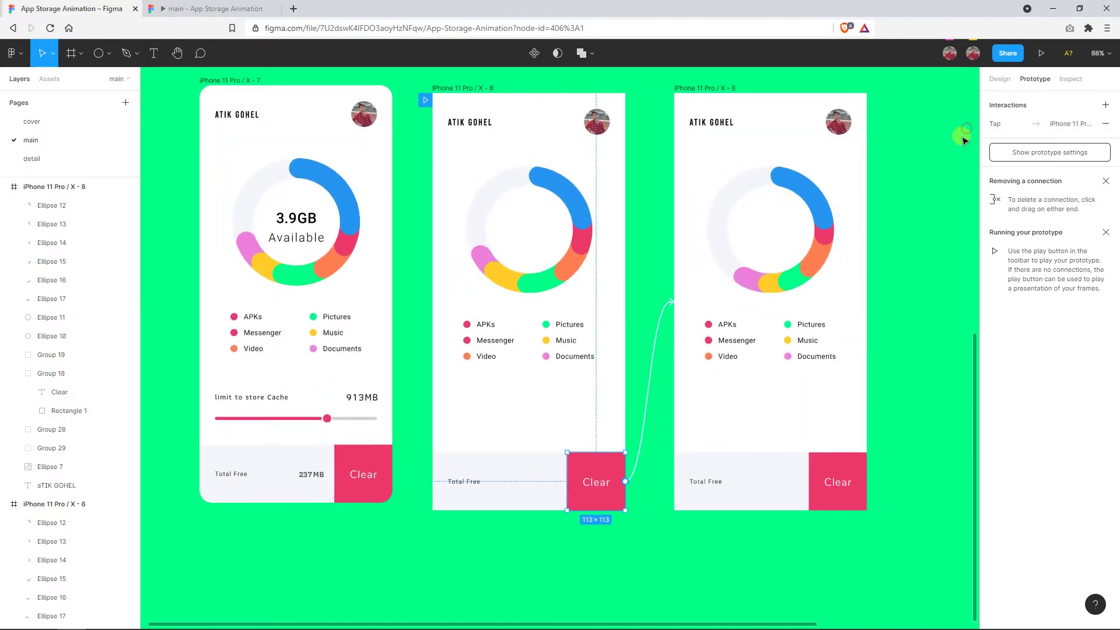
{"action": "left_click", "coordinate": [691, 86]}
{"action": "scroll", "coordinate": [601, 220], "scroll_direction": "left", "scroll_amount": 2}
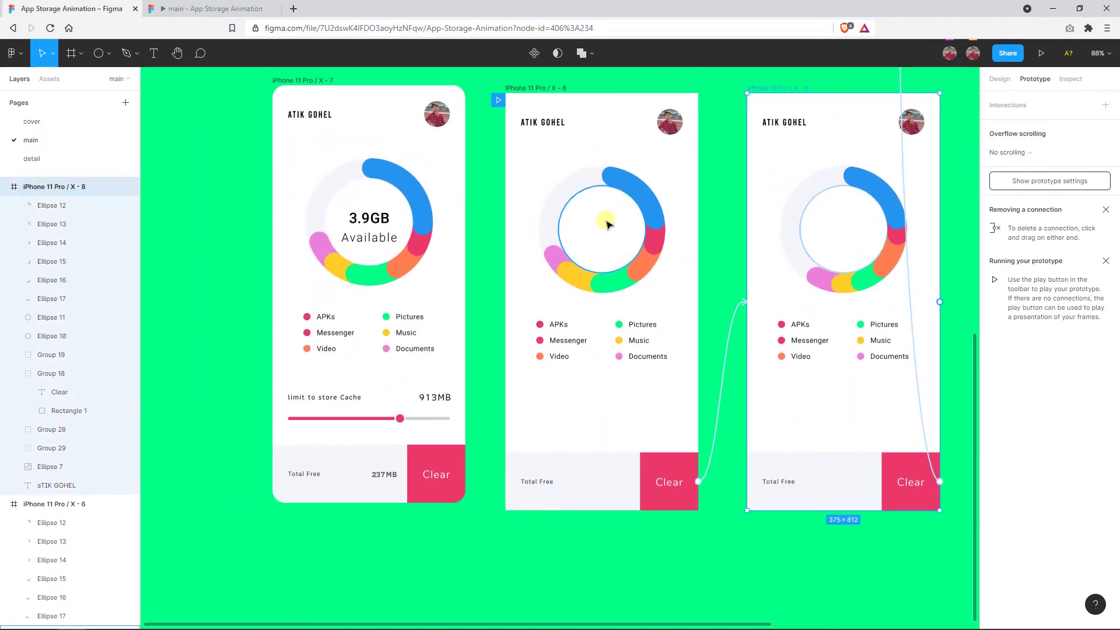
{"action": "scroll", "coordinate": [601, 220], "scroll_direction": "up", "scroll_amount": 2, "text": "ctrl"}
{"action": "scroll", "coordinate": [605, 222], "scroll_direction": "up", "scroll_amount": 2, "text": "ctrl"}
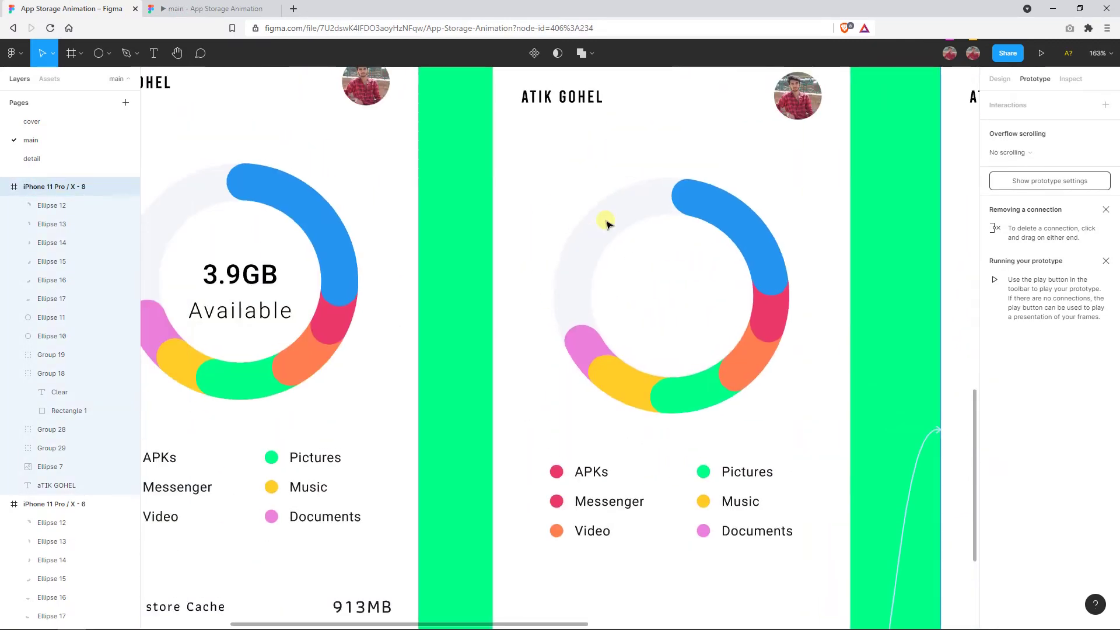
{"action": "scroll", "coordinate": [481, 252], "scroll_direction": "left", "scroll_amount": 1}
Select the label's 3 and 9 digit frames, GB text and decimal point.
{"action": "left_click", "coordinate": [271, 273]}
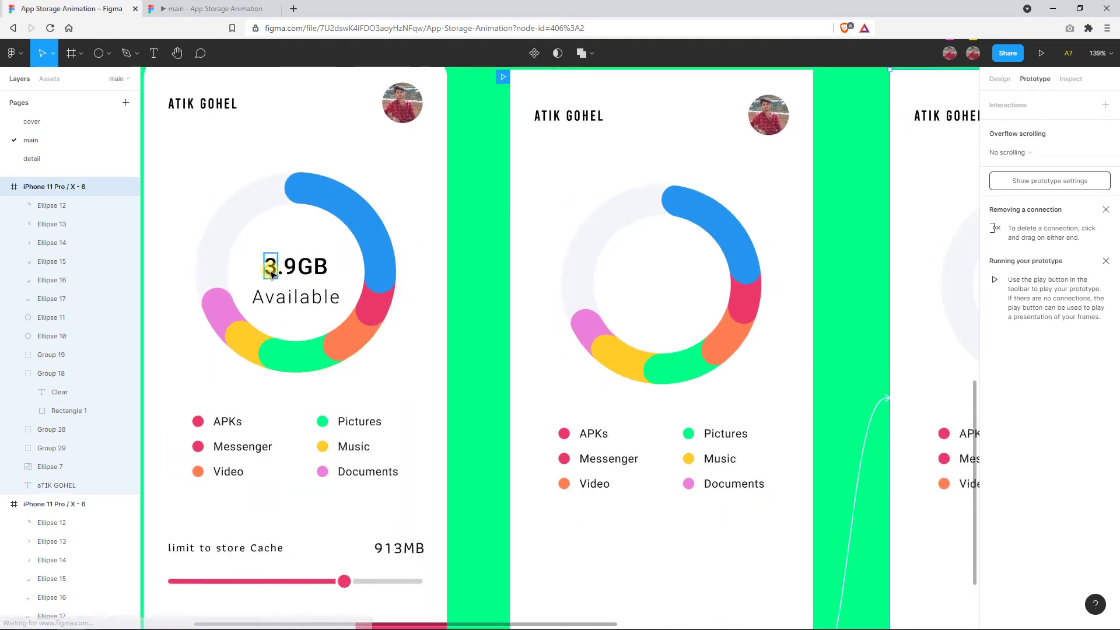
{"action": "scroll", "coordinate": [272, 265], "scroll_direction": "up", "scroll_amount": 5, "text": "ctrl"}
{"action": "left_click", "coordinate": [334, 255], "text": "shift"}
{"action": "left_click", "coordinate": [389, 260], "text": "shift"}
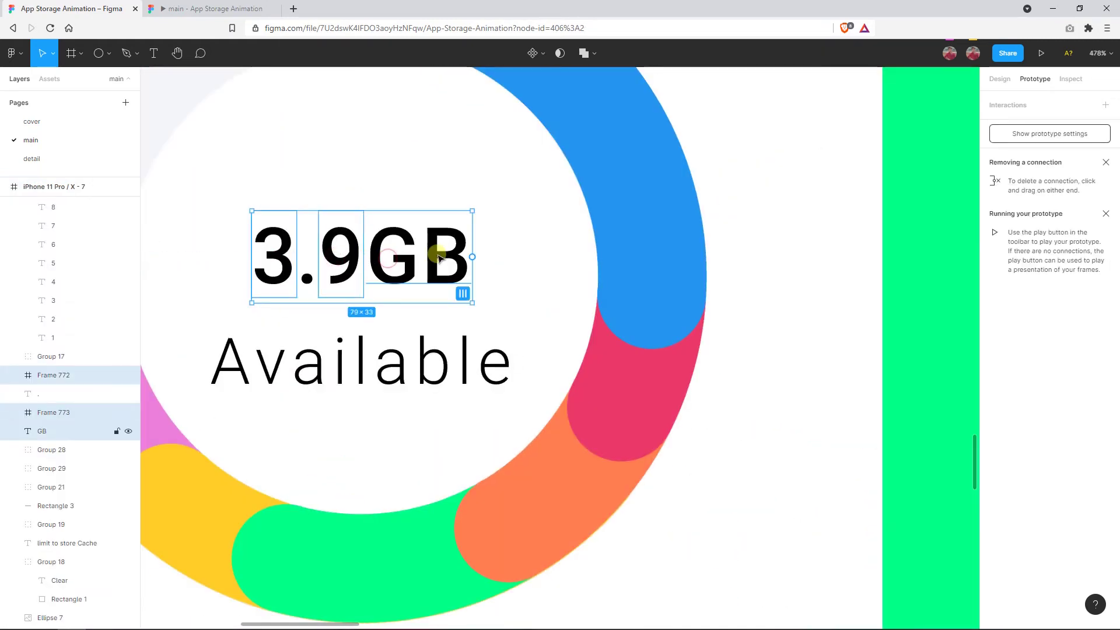
{"action": "left_click", "coordinate": [314, 284], "text": "shift"}
{"action": "scroll", "coordinate": [314, 284], "scroll_direction": "down", "scroll_amount": 10, "text": "ctrl"}
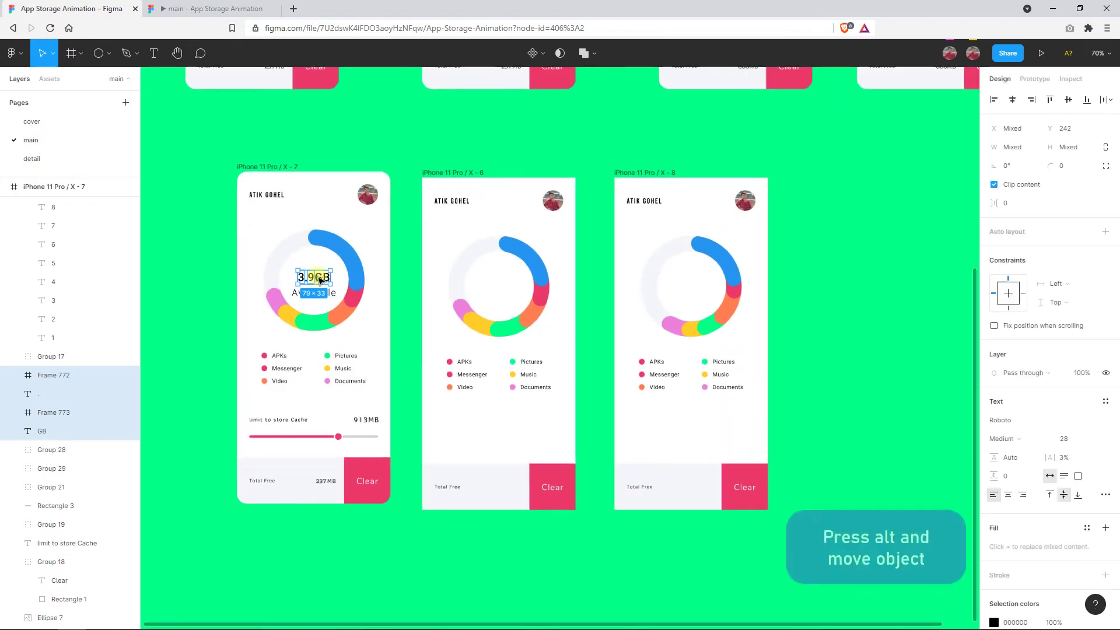
Alt-drag a copy of the 3.9GB label onto empty canvas below the screens.
{"action": "left_click_drag", "start_coordinate": [314, 279], "coordinate": [479, 554]}
{"action": "scroll", "coordinate": [477, 554], "scroll_direction": "up", "scroll_amount": 3, "text": "ctrl"}
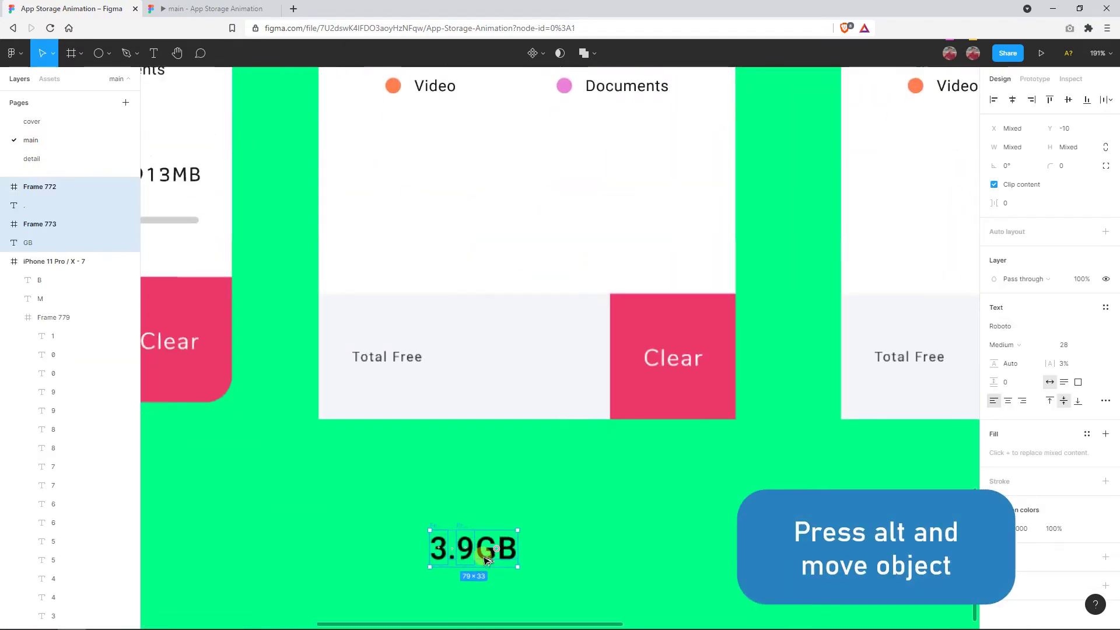
{"action": "scroll", "coordinate": [483, 559], "scroll_direction": "up", "scroll_amount": 2, "text": "ctrl"}
{"action": "scroll", "coordinate": [483, 559], "scroll_direction": "up", "scroll_amount": 2, "text": "ctrl"}
{"action": "scroll", "coordinate": [483, 558], "scroll_direction": "up", "scroll_amount": 1, "text": "ctrl"}
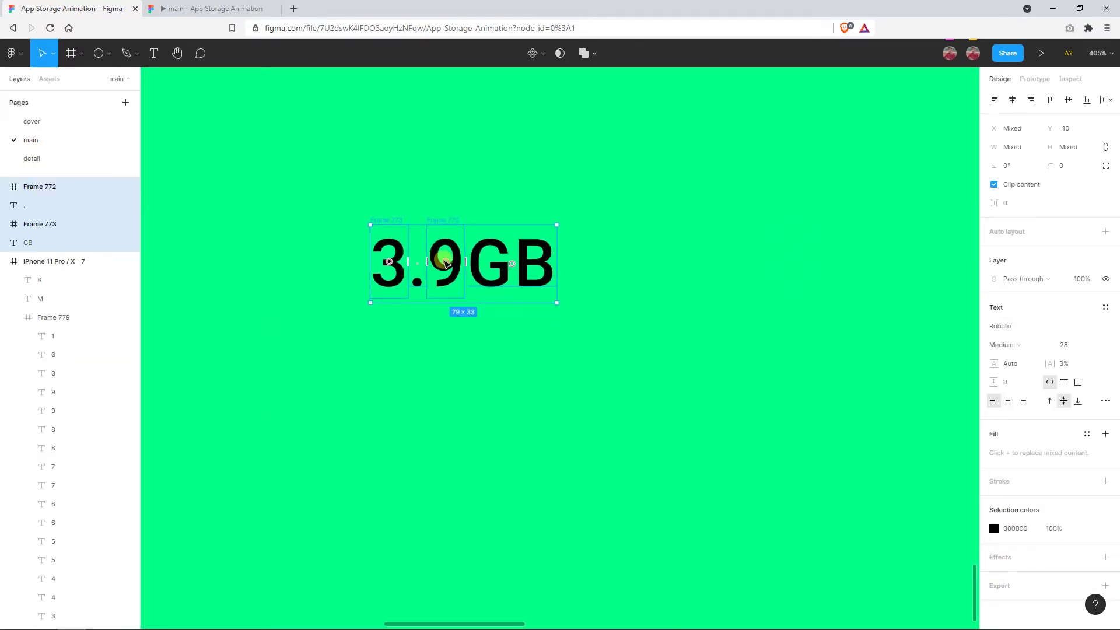
{"action": "scroll", "coordinate": [507, 287], "scroll_direction": "right", "scroll_amount": 2}
{"action": "left_click", "coordinate": [500, 283]}
{"action": "left_click_drag", "start_coordinate": [607, 353], "coordinate": [326, 210]}
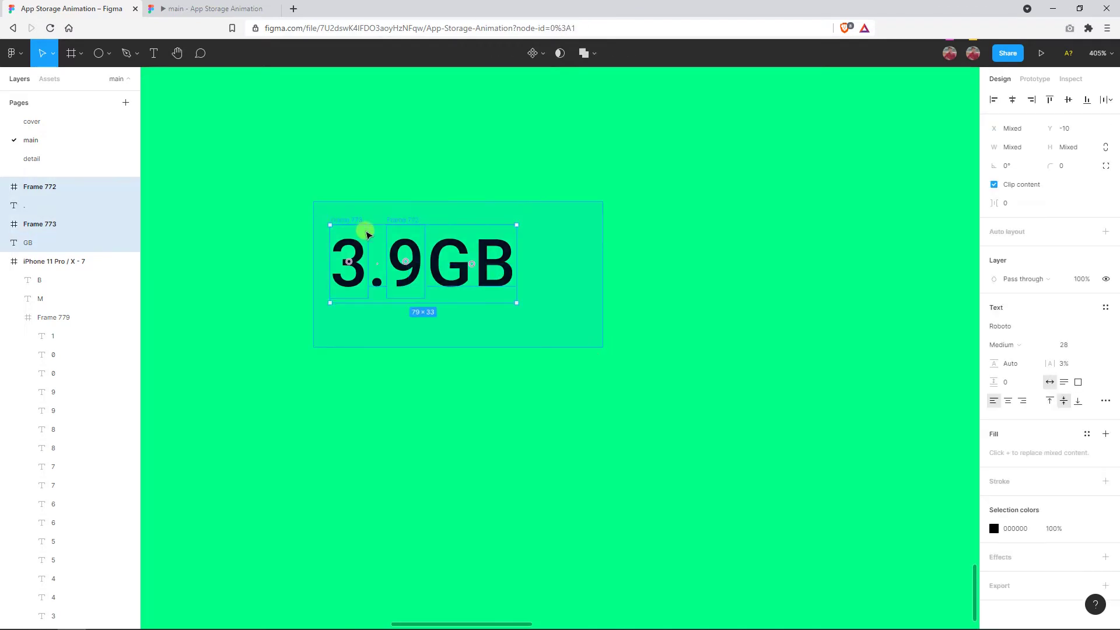
{"action": "left_click", "coordinate": [541, 370]}
{"action": "left_click", "coordinate": [403, 271]}
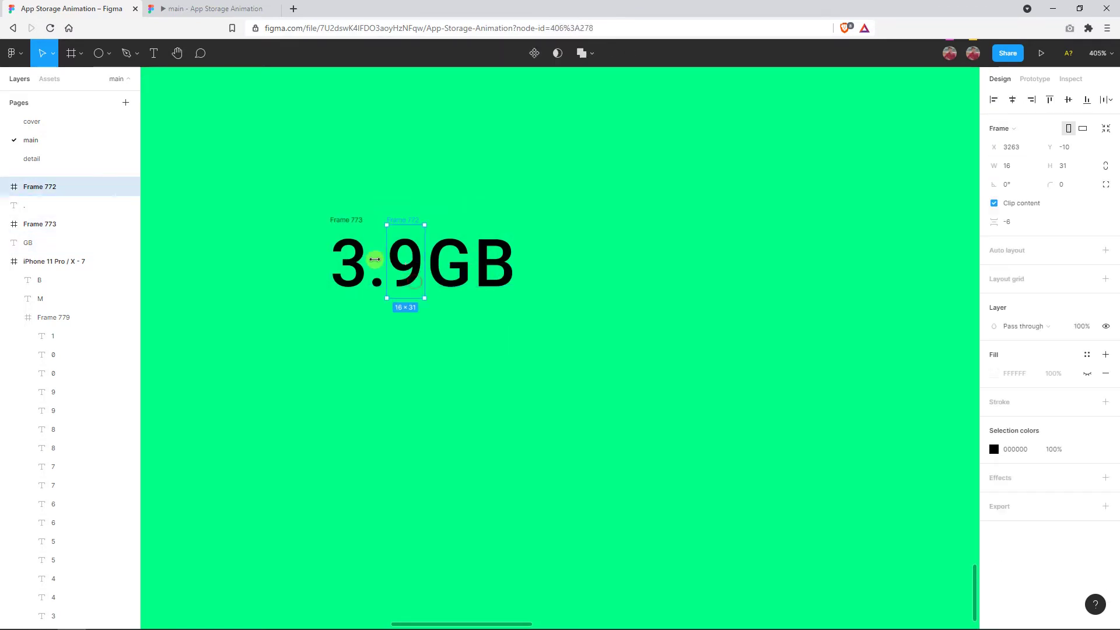
{"action": "scroll", "coordinate": [374, 259], "scroll_direction": "up", "scroll_amount": 1, "text": "ctrl"}
{"action": "scroll", "coordinate": [373, 259], "scroll_direction": "down", "scroll_amount": 2}
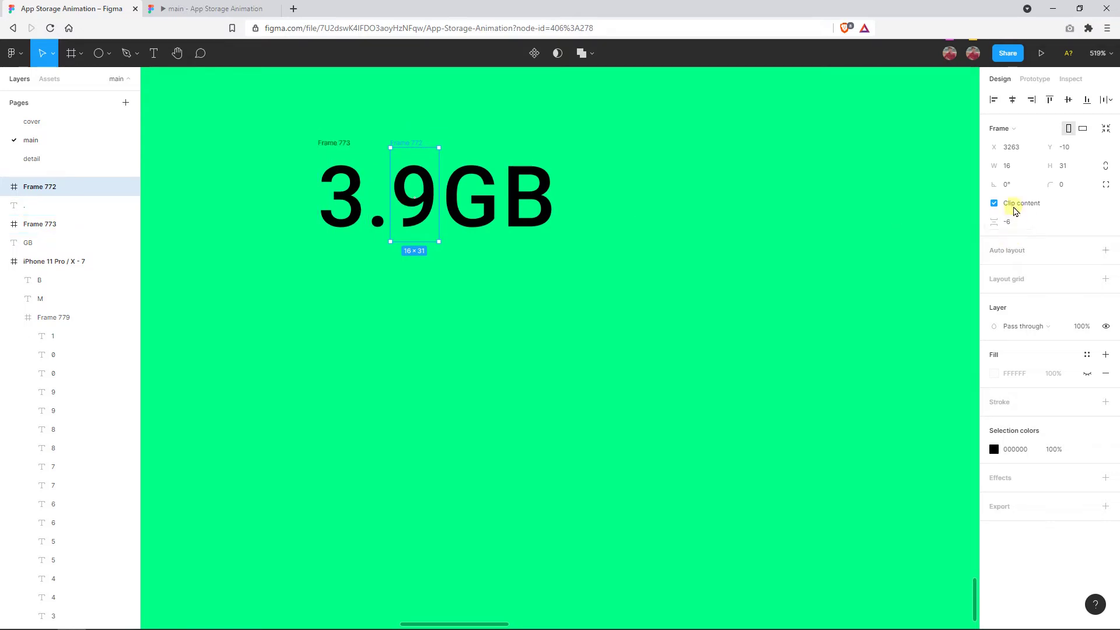
{"action": "left_click", "coordinate": [1013, 207]}
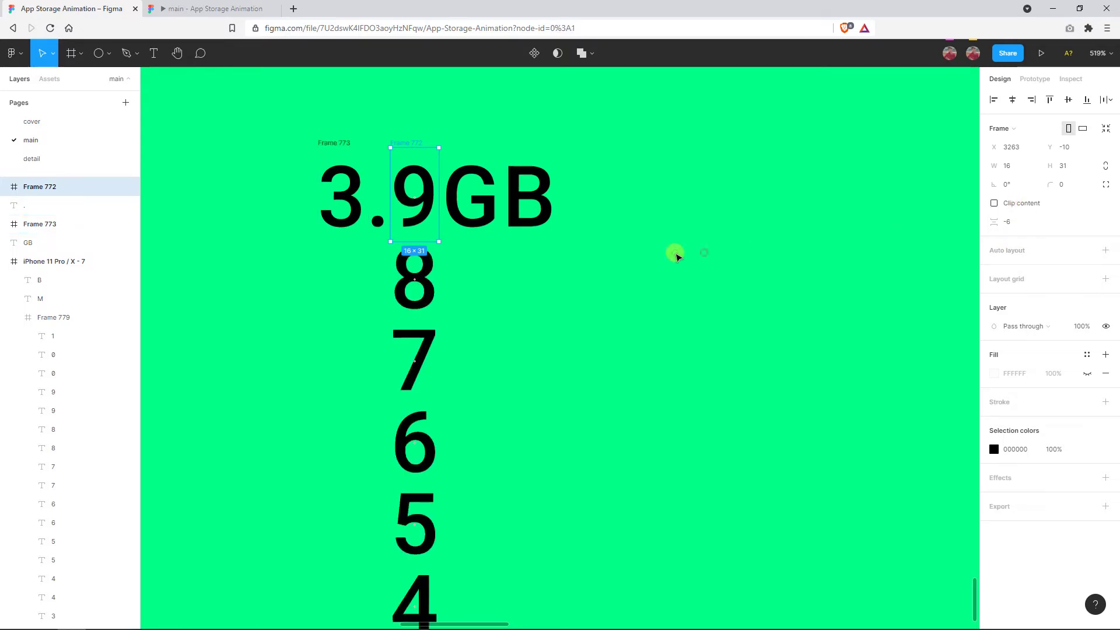
{"action": "left_click", "coordinate": [346, 207]}
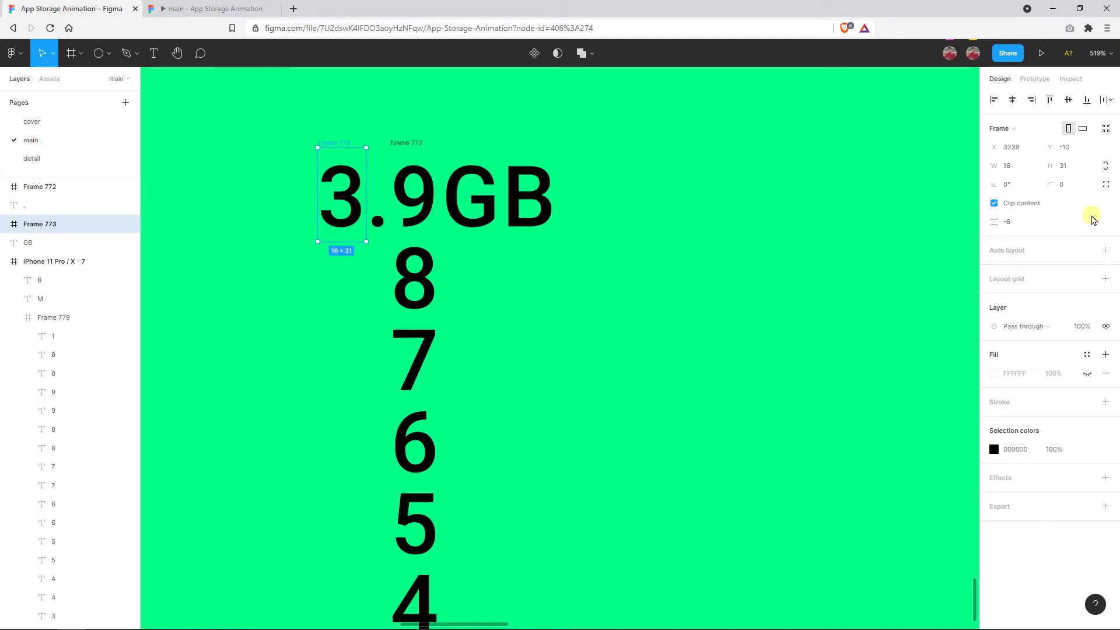
{"action": "scroll", "coordinate": [656, 259], "scroll_direction": "down", "scroll_amount": 2}
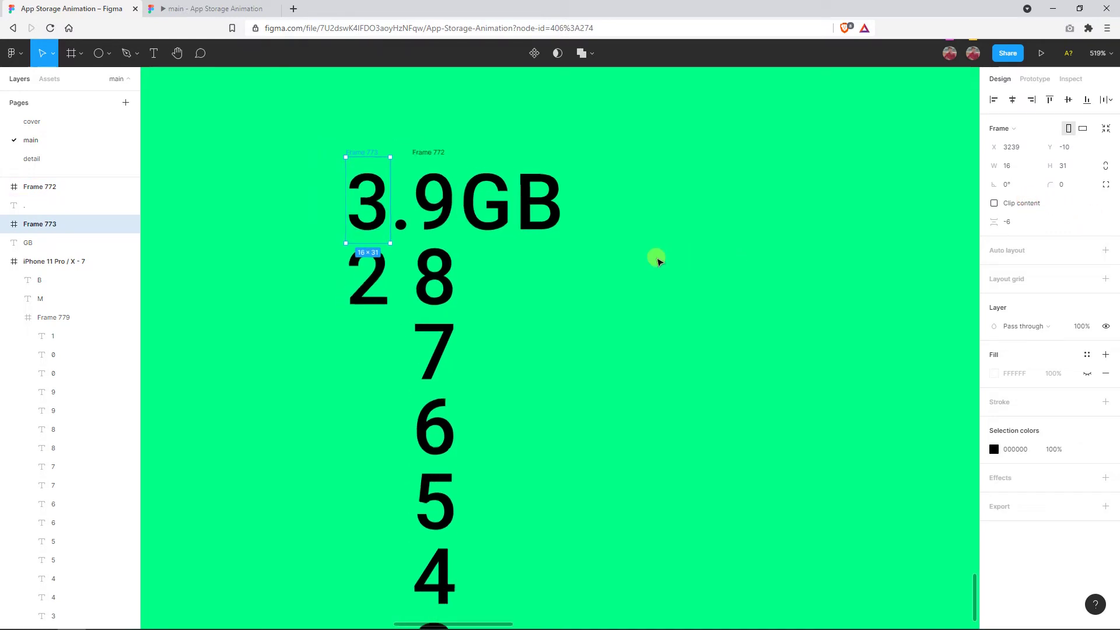
{"action": "scroll", "coordinate": [656, 260], "scroll_direction": "down", "scroll_amount": 2}
{"action": "scroll", "coordinate": [657, 260], "scroll_direction": "down", "scroll_amount": 1}
{"action": "scroll", "coordinate": [657, 259], "scroll_direction": "down", "scroll_amount": 1}
{"action": "scroll", "coordinate": [656, 260], "scroll_direction": "down", "scroll_amount": 1}
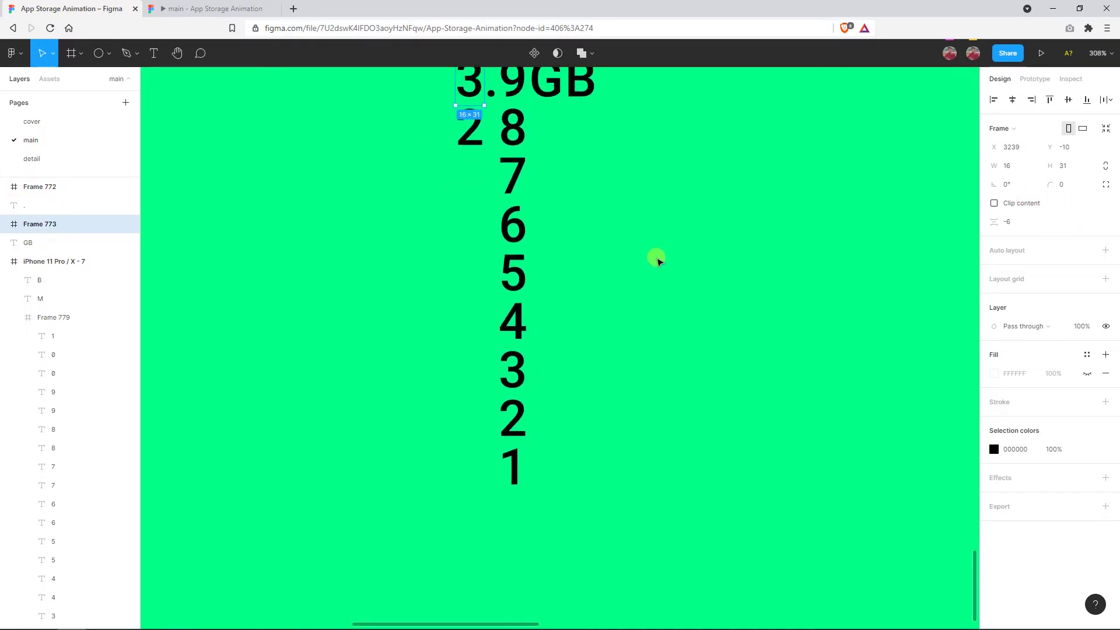
{"action": "scroll", "coordinate": [656, 260], "scroll_direction": "up", "scroll_amount": 2}
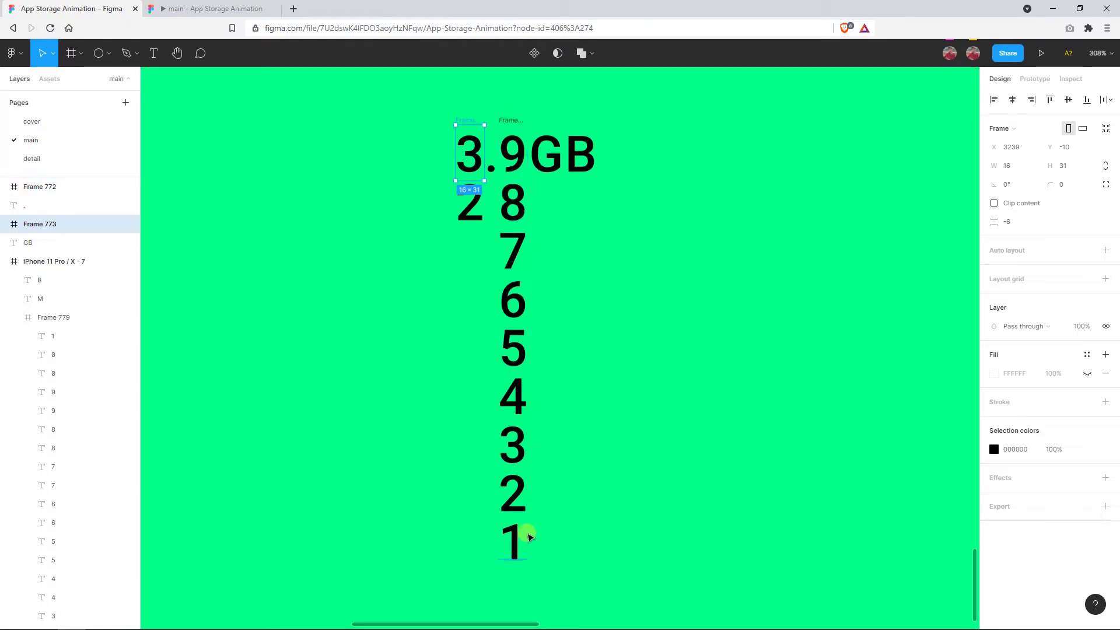
{"action": "left_click", "coordinate": [517, 539]}
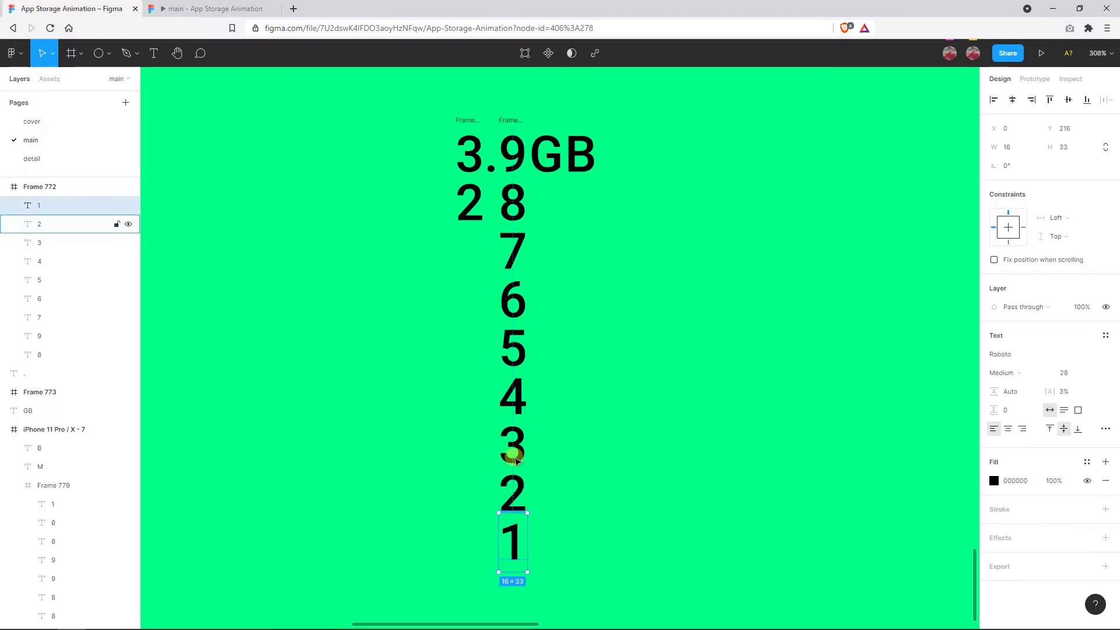
{"action": "scroll", "coordinate": [515, 378], "scroll_direction": "up", "scroll_amount": 3}
{"action": "left_click", "coordinate": [516, 378]}
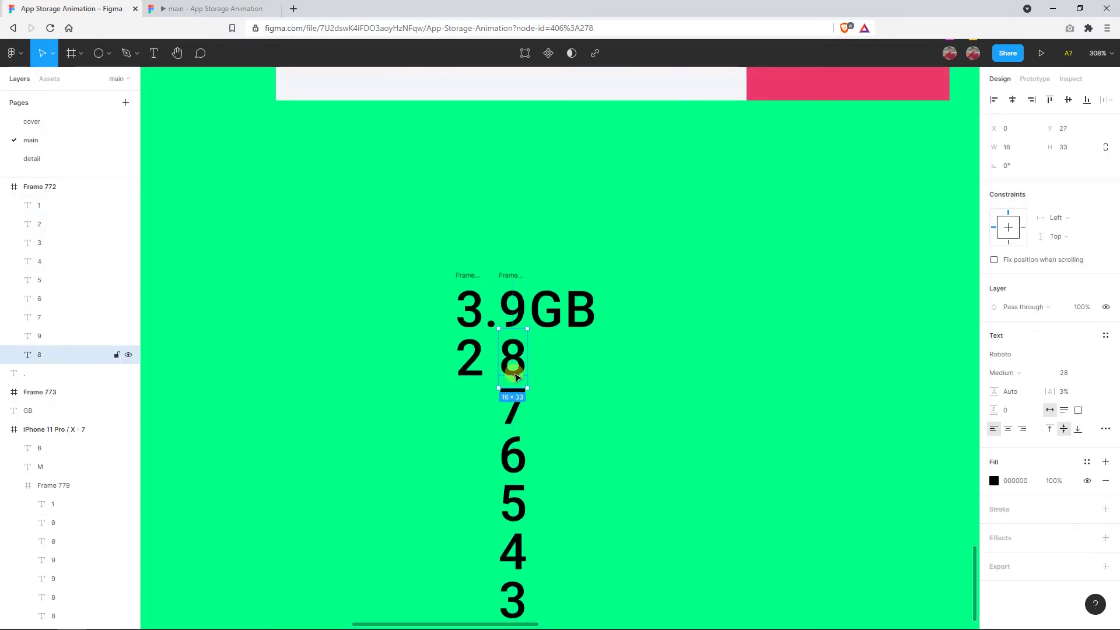
{"action": "left_click", "coordinate": [564, 379]}
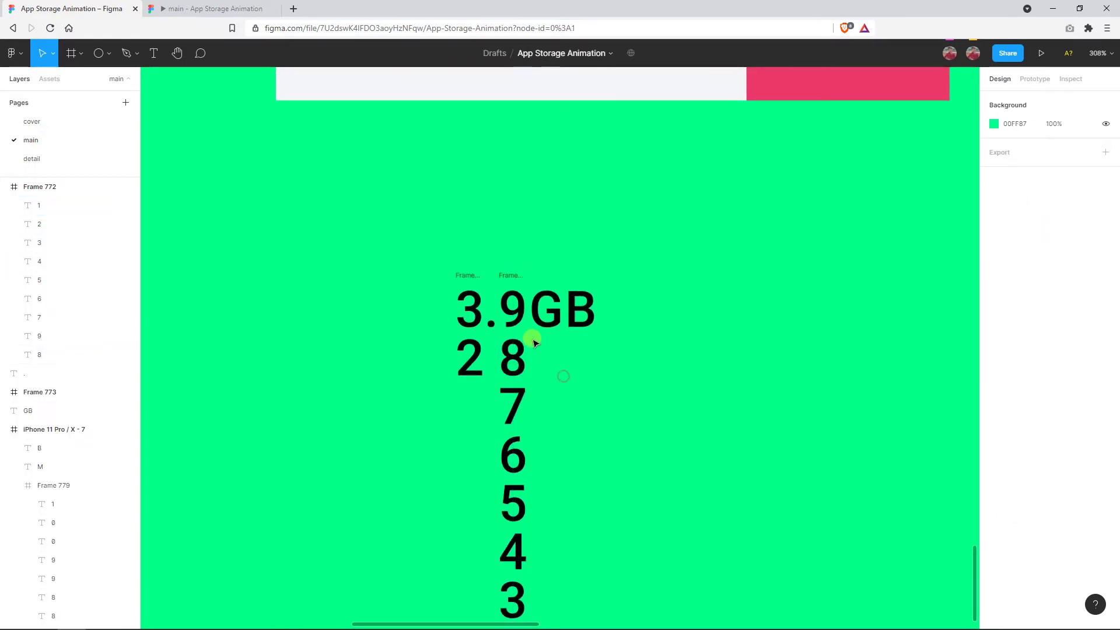
{"action": "left_click", "coordinate": [477, 314]}
{"action": "left_click", "coordinate": [462, 313], "text": "shift"}
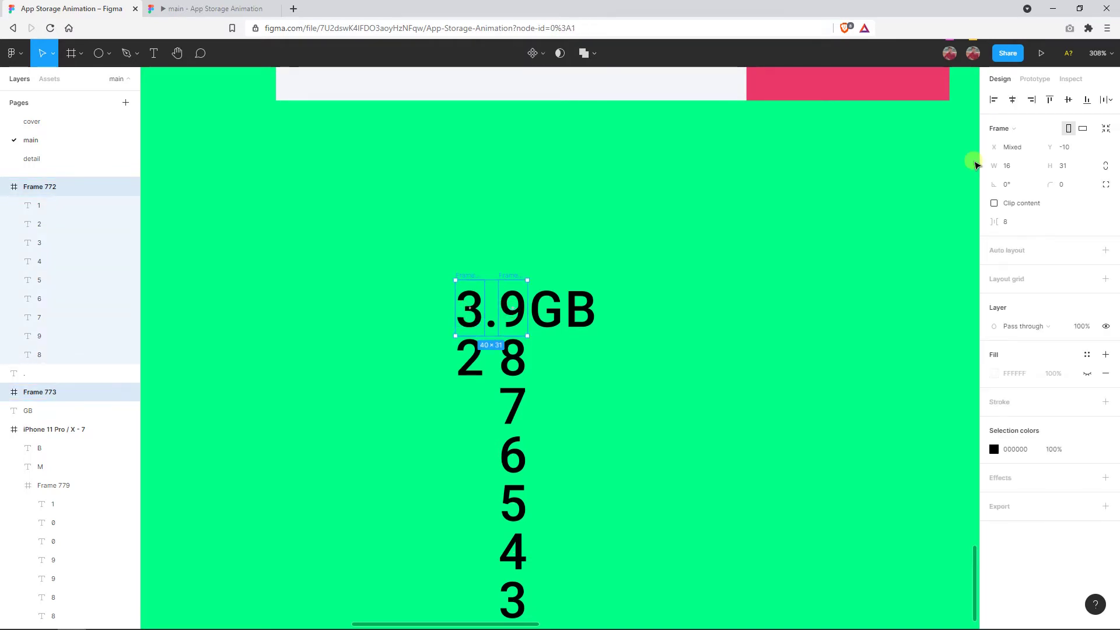
{"action": "left_click", "coordinate": [994, 204]}
{"action": "left_click", "coordinate": [655, 280]}
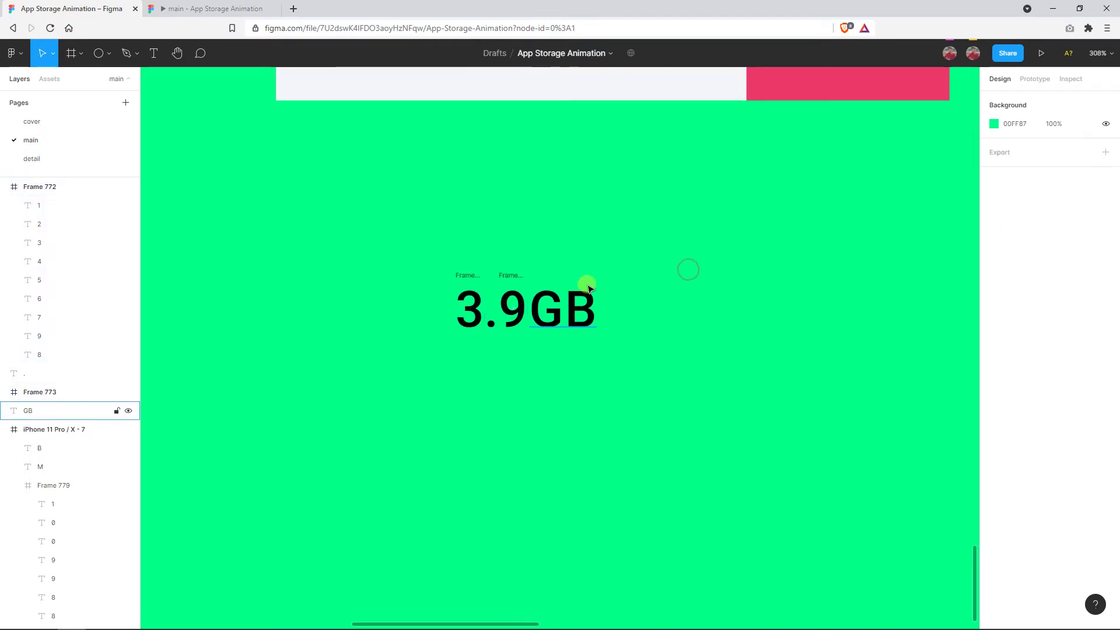
{"action": "scroll", "coordinate": [589, 288], "scroll_direction": "up", "scroll_amount": 1}
{"action": "scroll", "coordinate": [588, 288], "scroll_direction": "up", "scroll_amount": 1}
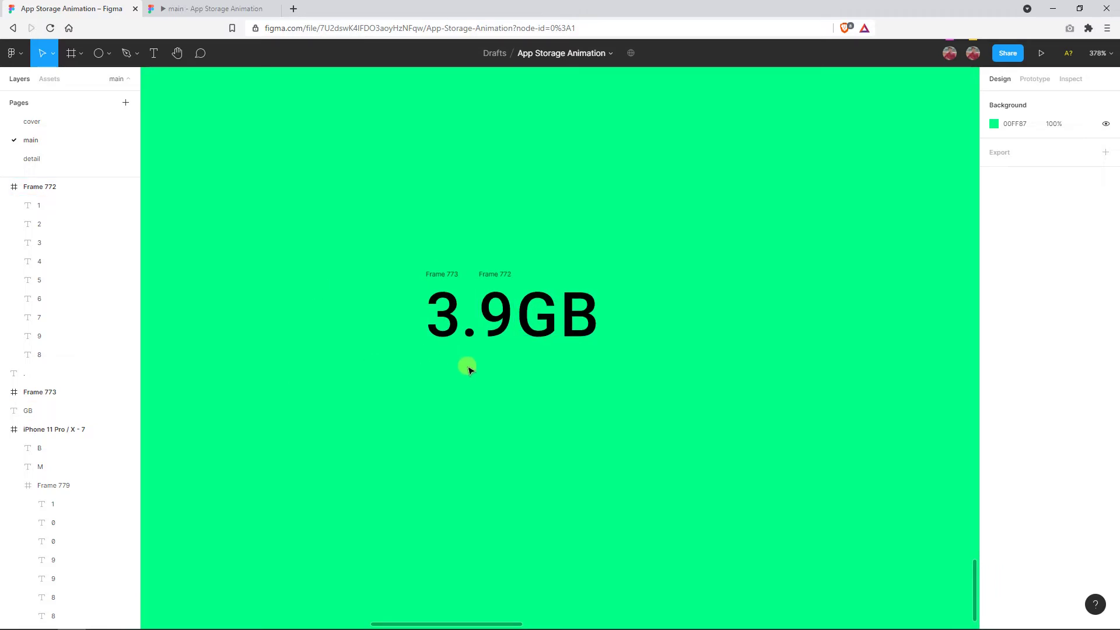
{"action": "scroll", "coordinate": [467, 368], "scroll_direction": "down", "scroll_amount": 1}
{"action": "scroll", "coordinate": [412, 310], "scroll_direction": "down", "scroll_amount": 2}
{"action": "left_click_drag", "start_coordinate": [412, 309], "coordinate": [618, 393]}
Undo the extra copy and paste the 3.9GB label into frame iPhone 11 Pro / X - 6.
{"action": "scroll", "coordinate": [619, 395], "scroll_direction": "down", "scroll_amount": 3}
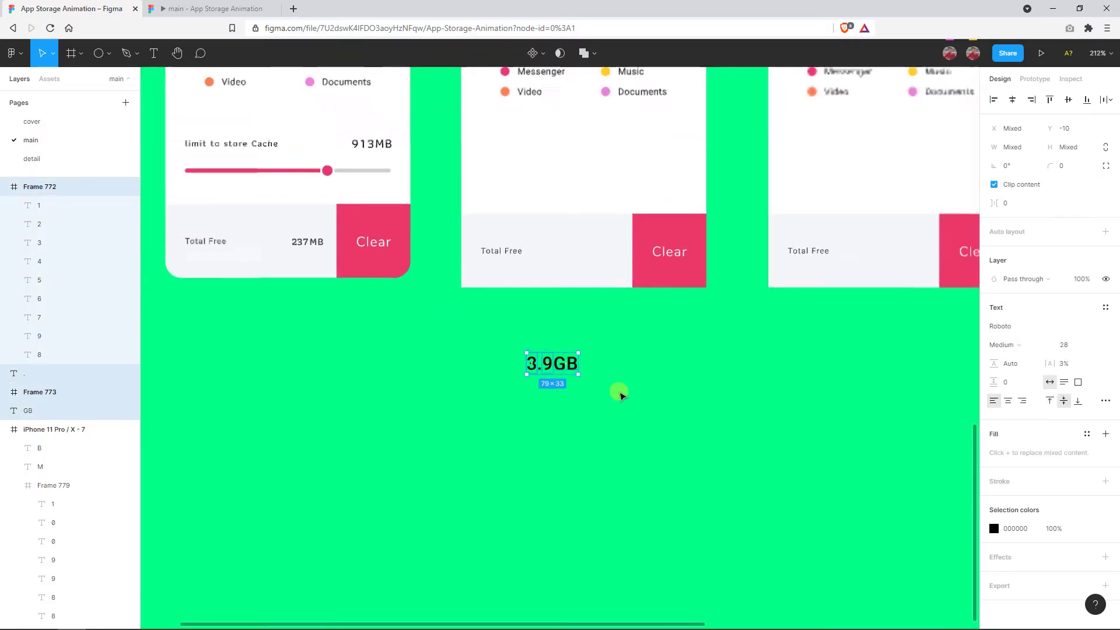
{"action": "scroll", "coordinate": [619, 396], "scroll_direction": "up", "scroll_amount": 3}
{"action": "scroll", "coordinate": [620, 395], "scroll_direction": "up", "scroll_amount": 2}
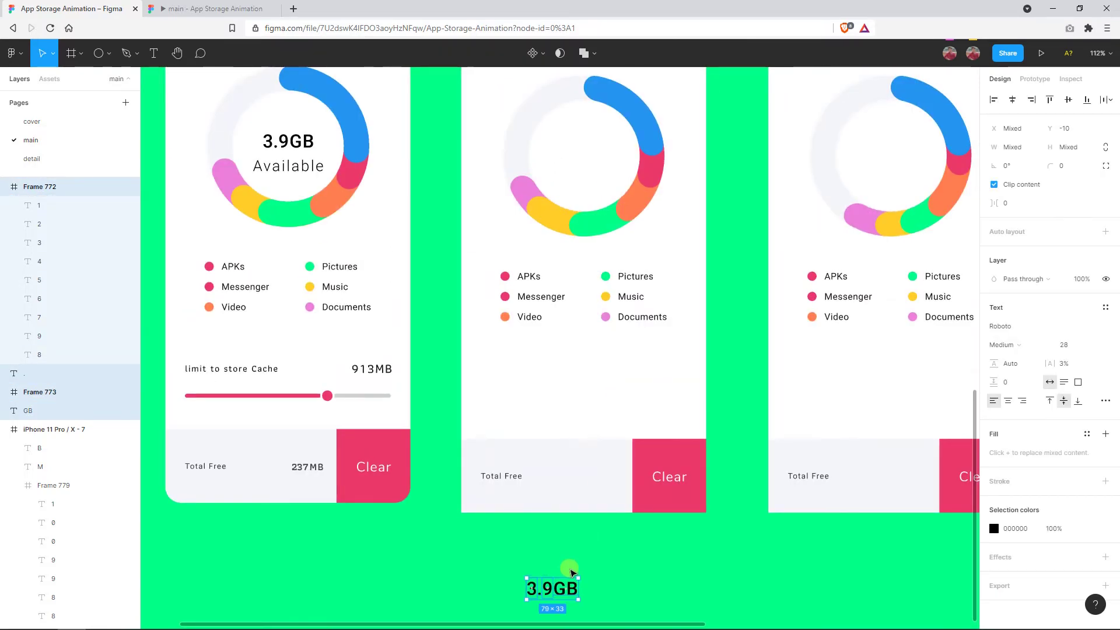
{"action": "key", "text": "ctrl+z"}
{"action": "scroll", "coordinate": [533, 420], "scroll_direction": "down", "scroll_amount": 2}
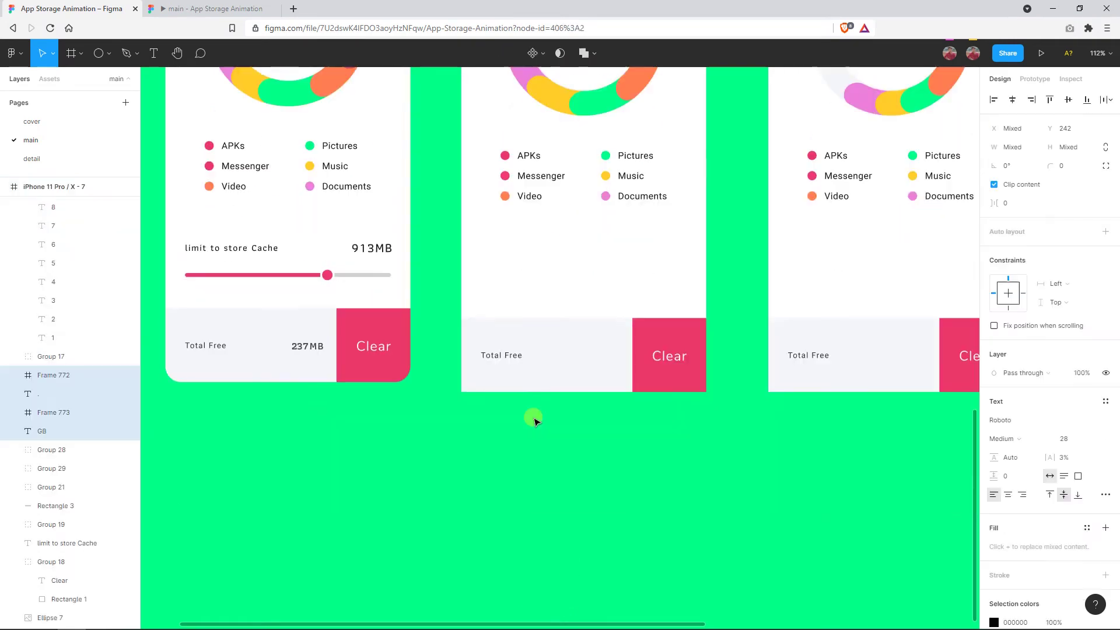
{"action": "scroll", "coordinate": [510, 298], "scroll_direction": "up", "scroll_amount": 4}
{"action": "scroll", "coordinate": [510, 299], "scroll_direction": "up", "scroll_amount": 2}
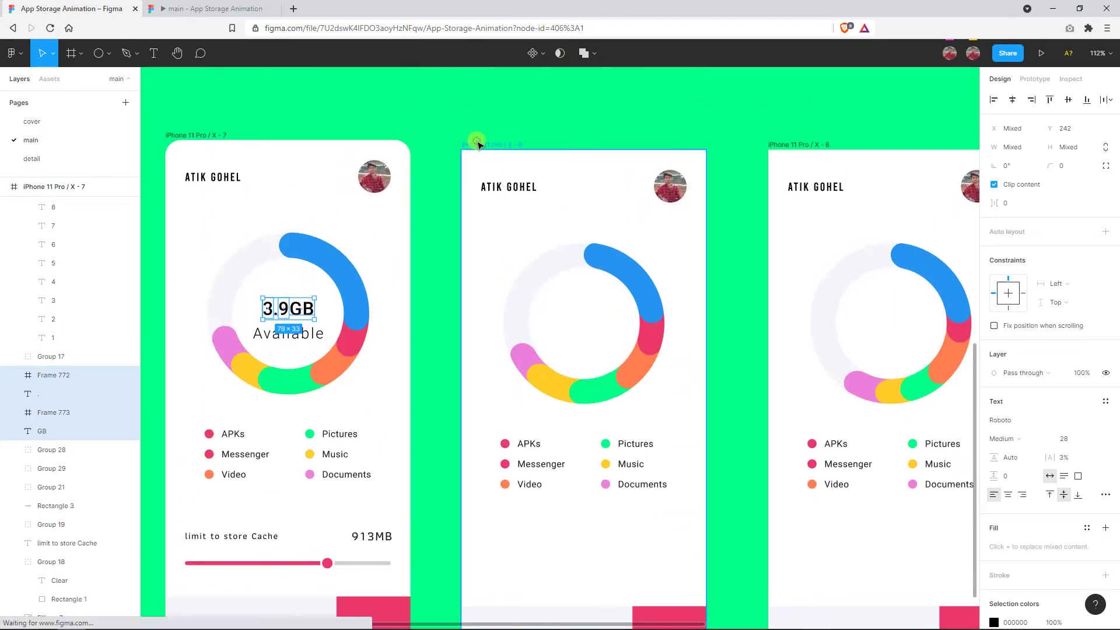
{"action": "left_click", "coordinate": [478, 145]}
{"action": "key", "text": "ctrl+v"}
Turn Clip content off to inspect the hidden digit column, then turn it back on.
{"action": "scroll", "coordinate": [595, 321], "scroll_direction": "up", "scroll_amount": 2}
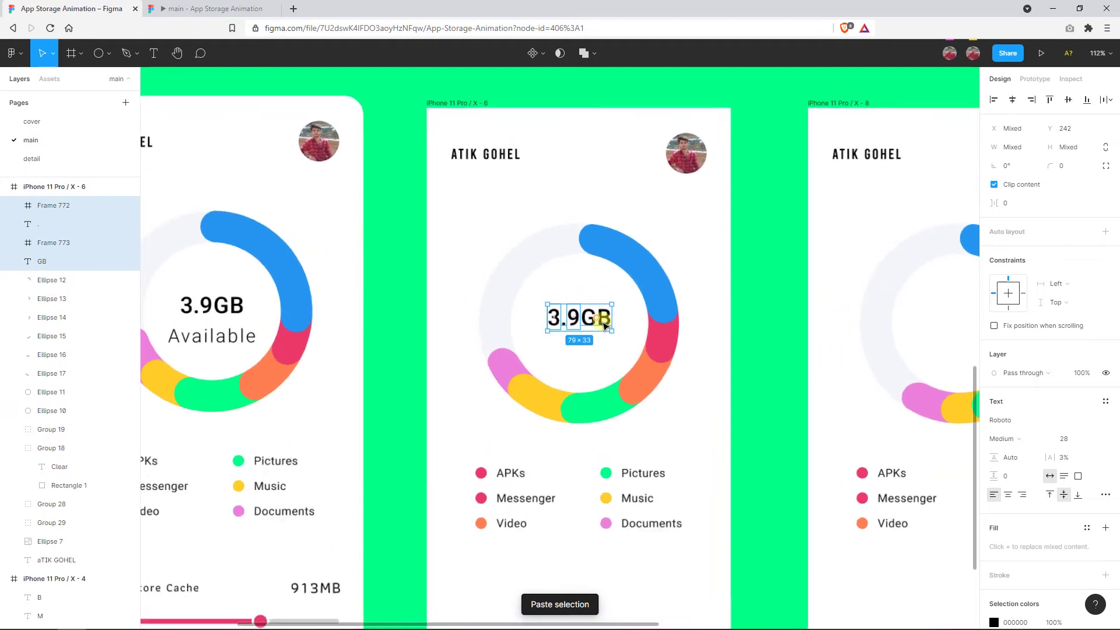
{"action": "left_click", "coordinate": [1028, 185]}
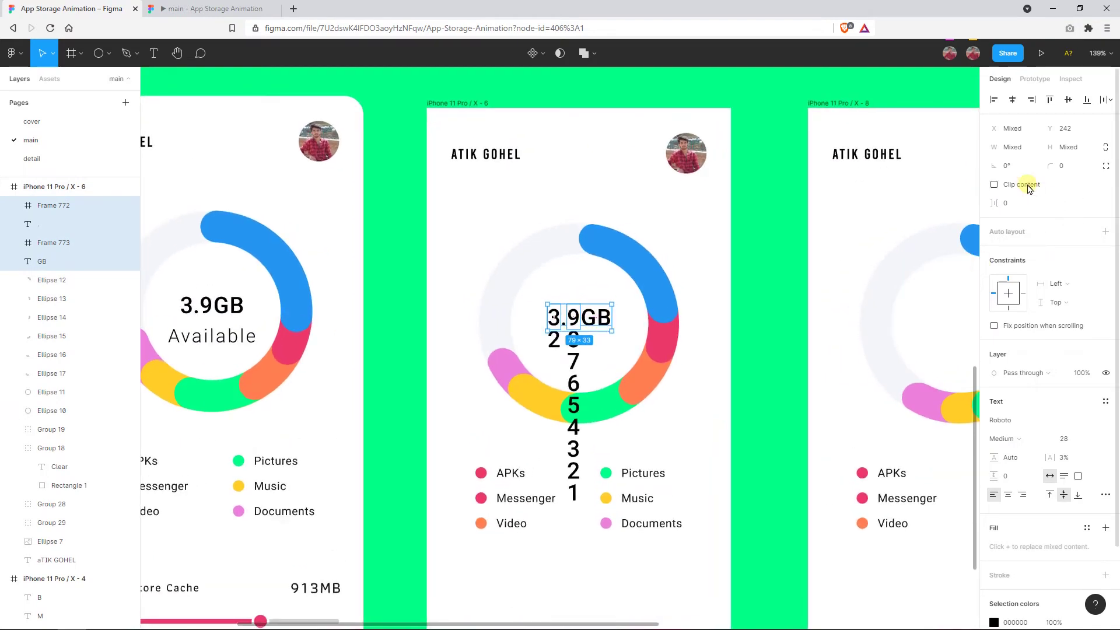
{"action": "left_click", "coordinate": [790, 240]}
{"action": "scroll", "coordinate": [585, 463], "scroll_direction": "down", "scroll_amount": 1}
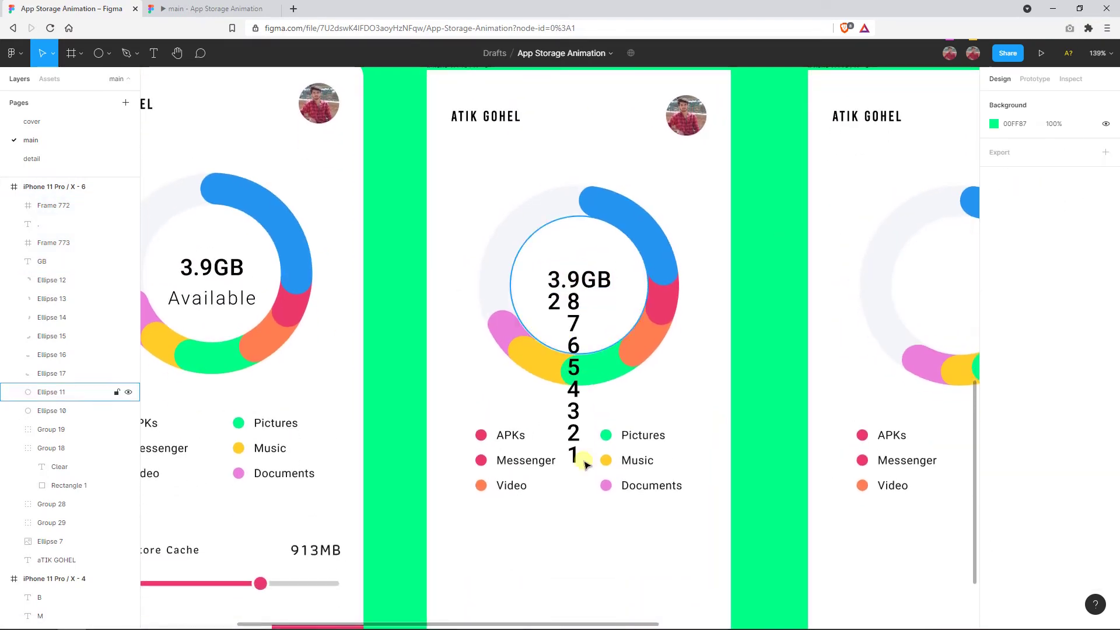
{"action": "left_click", "coordinate": [574, 308]}
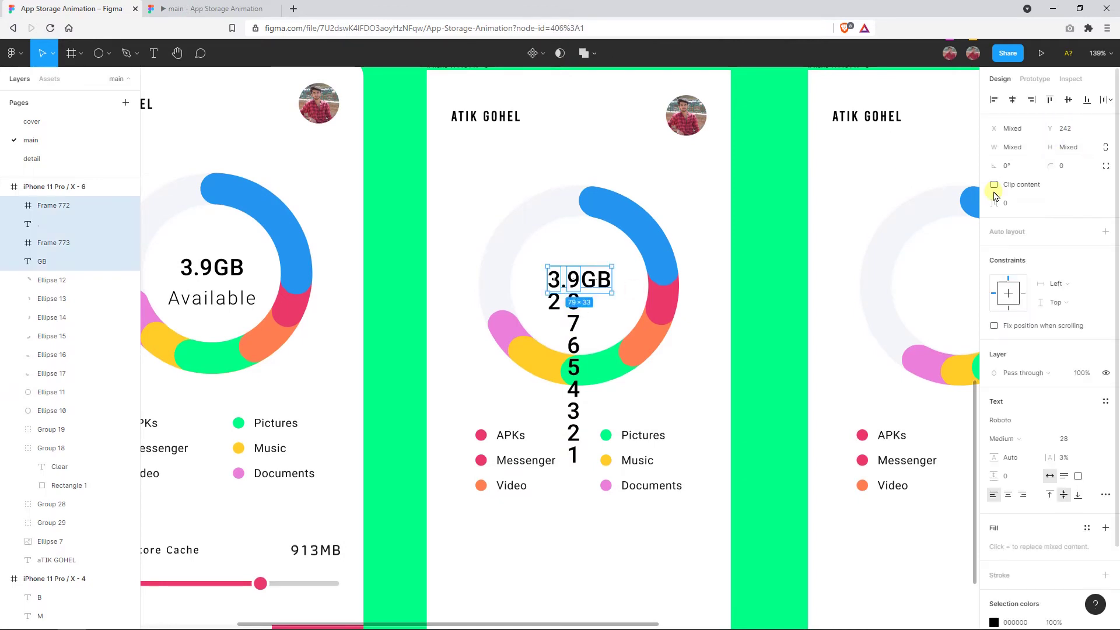
{"action": "left_click", "coordinate": [994, 185]}
{"action": "left_click", "coordinate": [754, 285]}
Copy the Available caption into the middle screen and nudge it just under 3.9GB.
{"action": "double_click", "coordinate": [245, 298]}
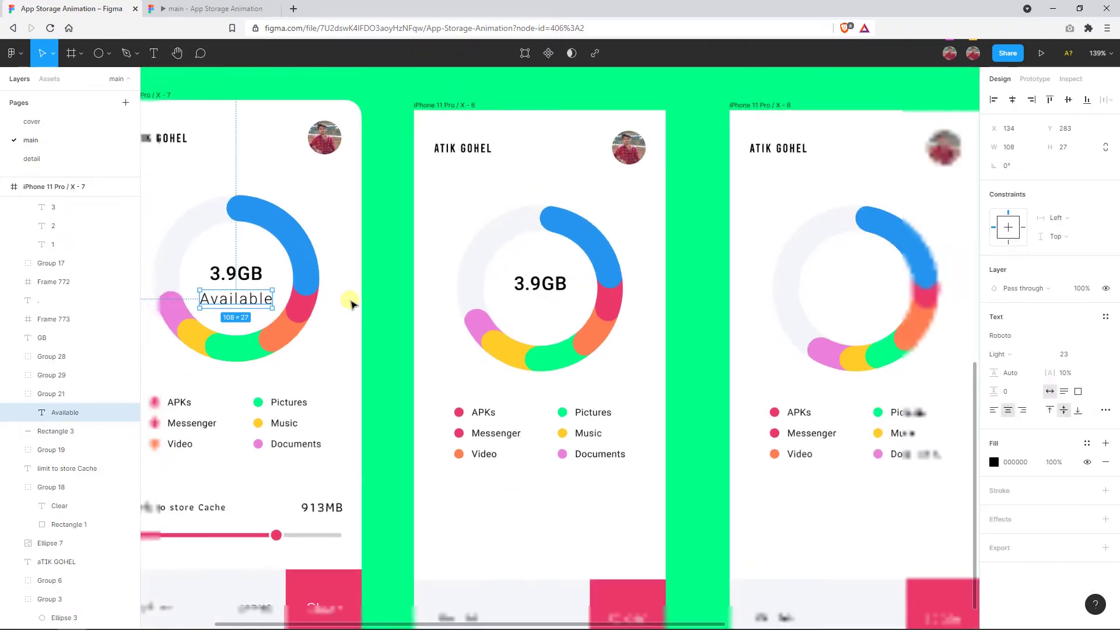
{"action": "key", "text": "ctrl+c"}
{"action": "left_click", "coordinate": [437, 106]}
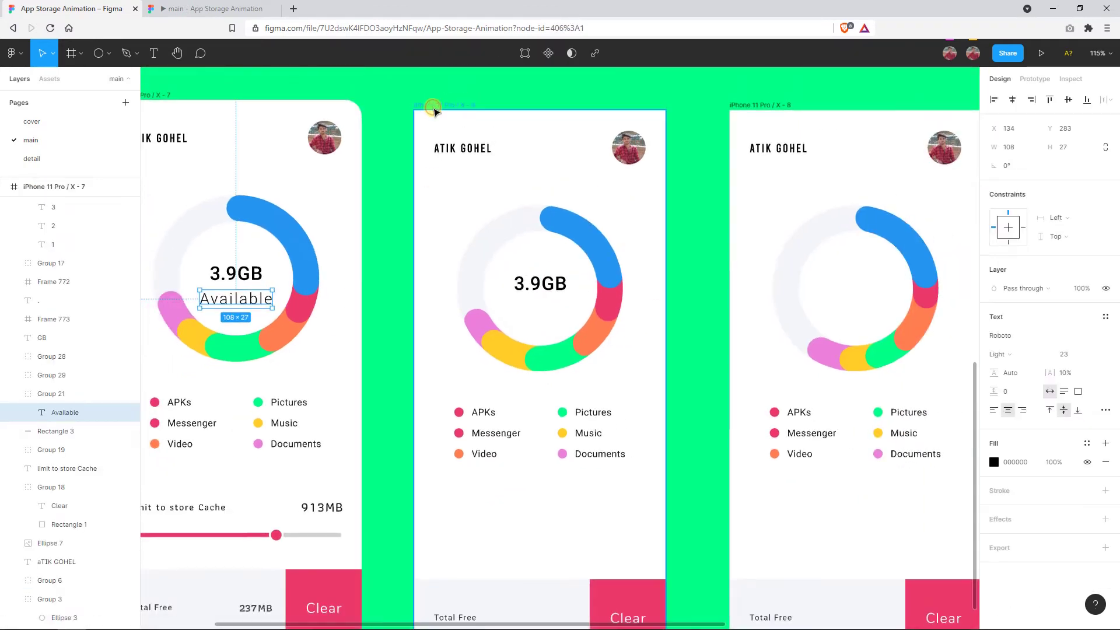
{"action": "key", "text": "ctrl+v"}
{"action": "scroll", "coordinate": [552, 312], "scroll_direction": "left", "scroll_amount": 2}
{"action": "key", "text": "shift+Up"}
{"action": "key", "text": "shift+Up"}
{"action": "key", "text": "shift+Up"}
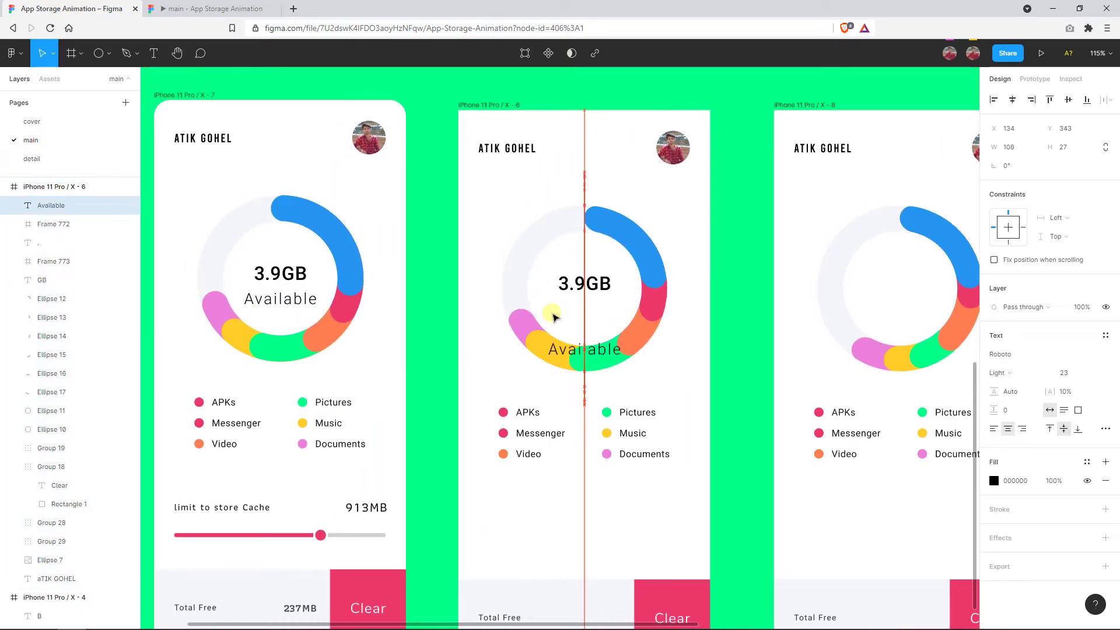
{"action": "key", "text": "shift+Down"}
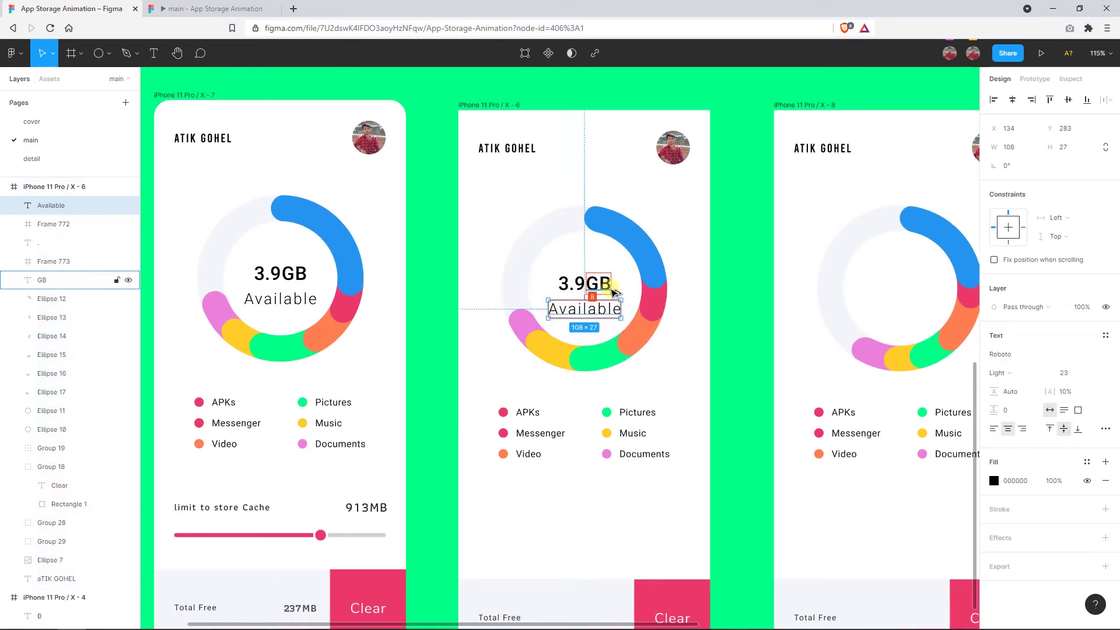
{"action": "left_click", "coordinate": [267, 304]}
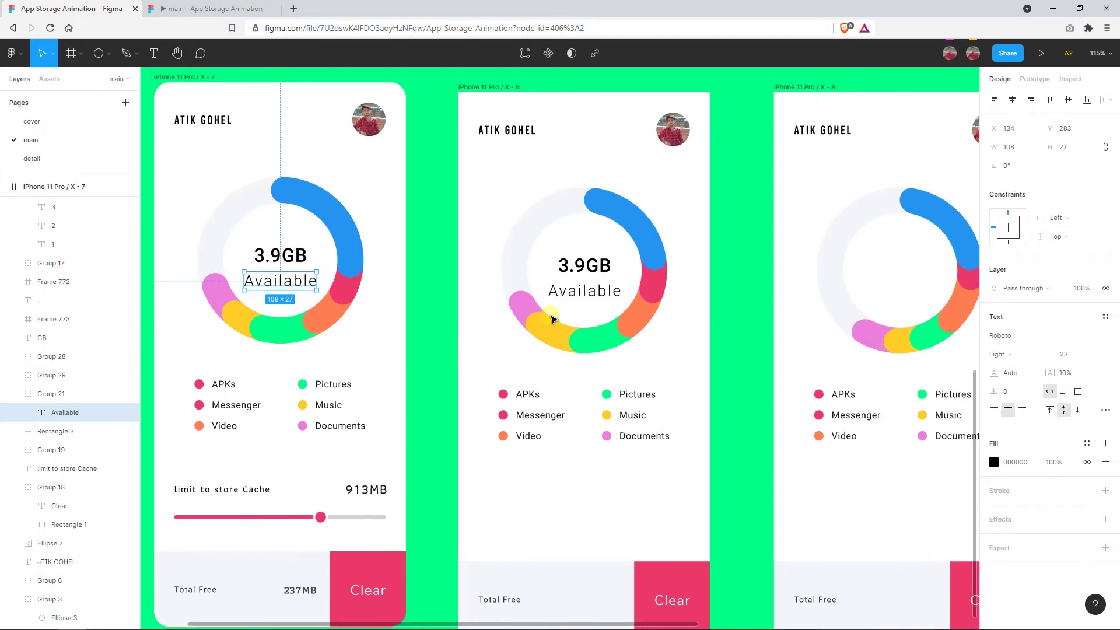
{"action": "scroll", "coordinate": [551, 318], "scroll_direction": "left", "scroll_amount": 2}
{"action": "scroll", "coordinate": [548, 318], "scroll_direction": "down", "scroll_amount": 3}
{"action": "scroll", "coordinate": [700, 345], "scroll_direction": "right", "scroll_amount": 3}
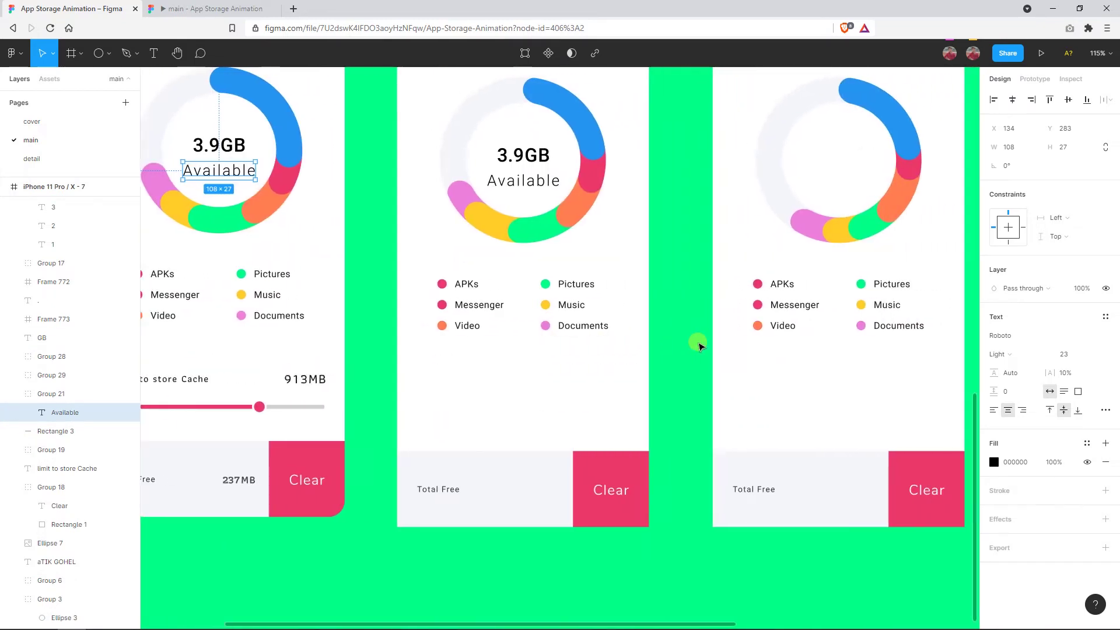
{"action": "scroll", "coordinate": [700, 345], "scroll_direction": "up", "scroll_amount": 3}
{"action": "scroll", "coordinate": [700, 345], "scroll_direction": "up", "scroll_amount": 2}
Select the middle screen's 3.9GB digit and GB layers and paste them into X-8.
{"action": "left_click", "coordinate": [405, 324]}
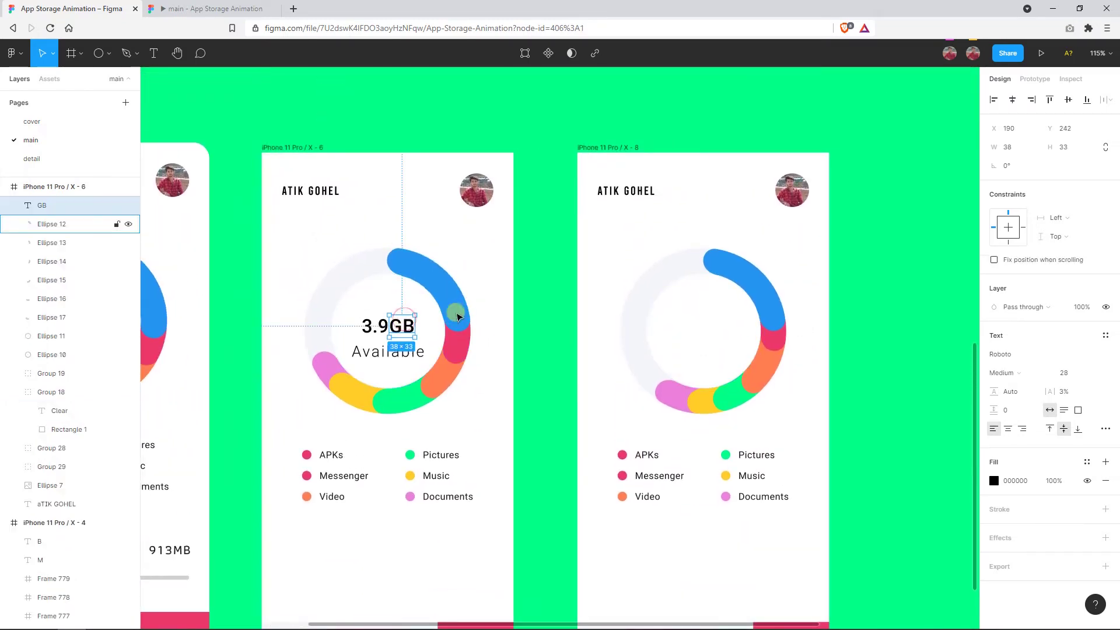
{"action": "left_click", "coordinate": [386, 329], "text": "shift"}
{"action": "scroll", "coordinate": [386, 329], "scroll_direction": "up", "scroll_amount": 3}
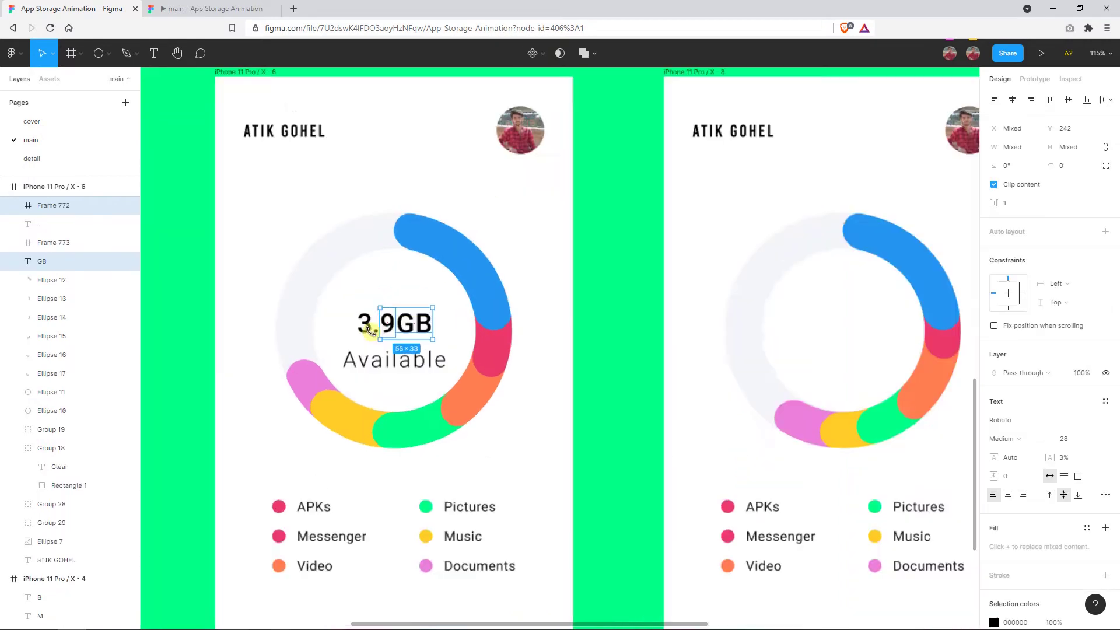
{"action": "scroll", "coordinate": [386, 327], "scroll_direction": "up", "scroll_amount": 3}
{"action": "left_click", "coordinate": [361, 318], "text": "shift"}
{"action": "scroll", "coordinate": [361, 318], "scroll_direction": "down", "scroll_amount": 5}
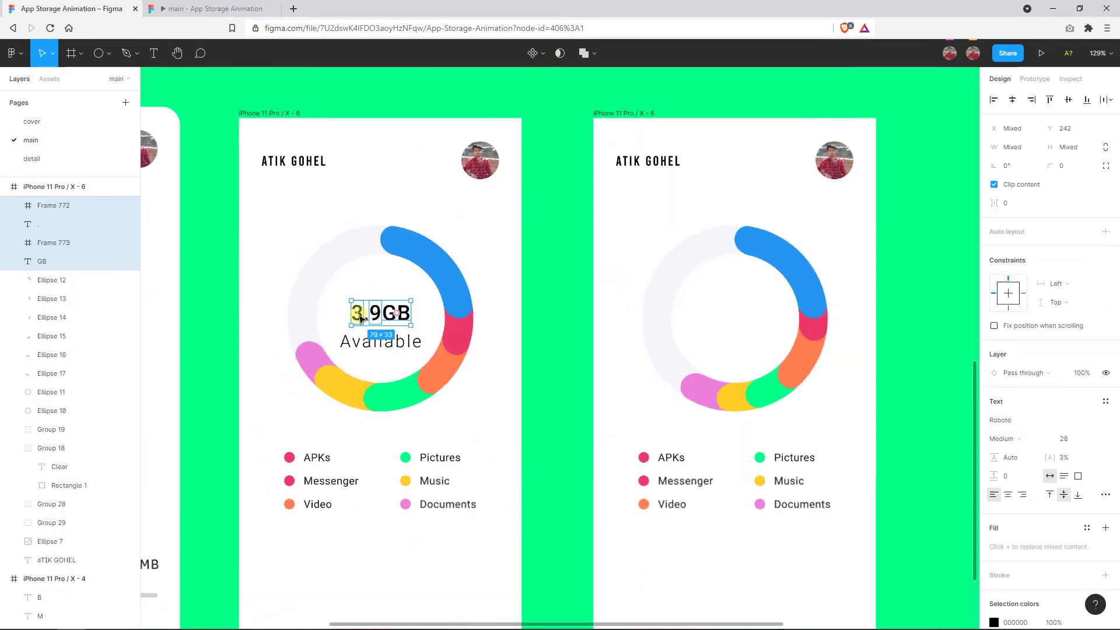
{"action": "scroll", "coordinate": [360, 318], "scroll_direction": "right", "scroll_amount": 3}
{"action": "scroll", "coordinate": [473, 294], "scroll_direction": "left", "scroll_amount": 1}
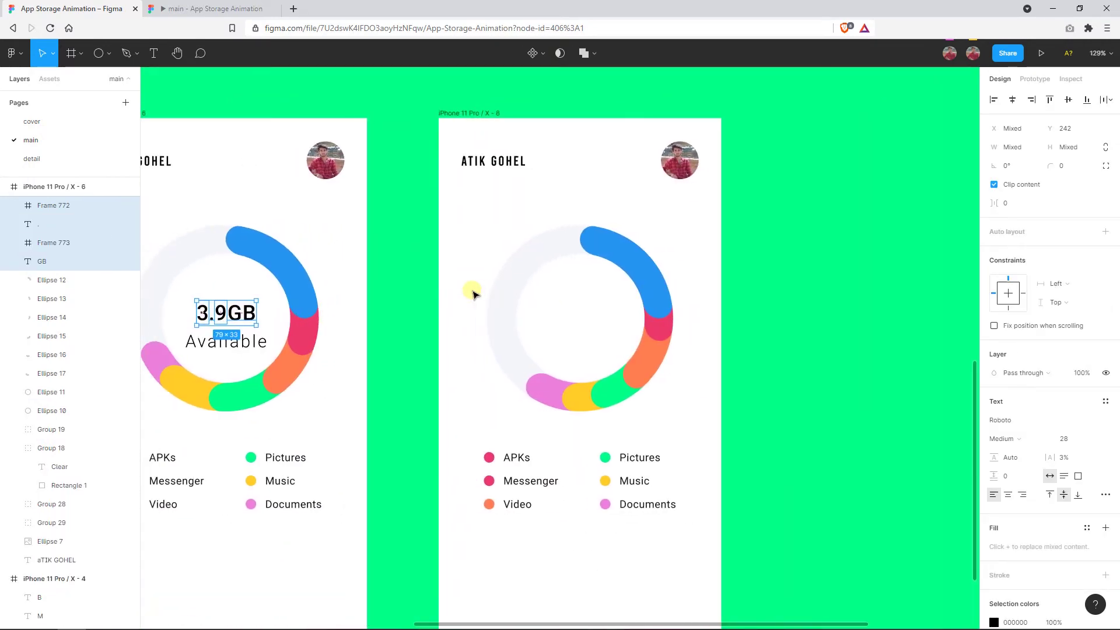
{"action": "left_click", "coordinate": [470, 114]}
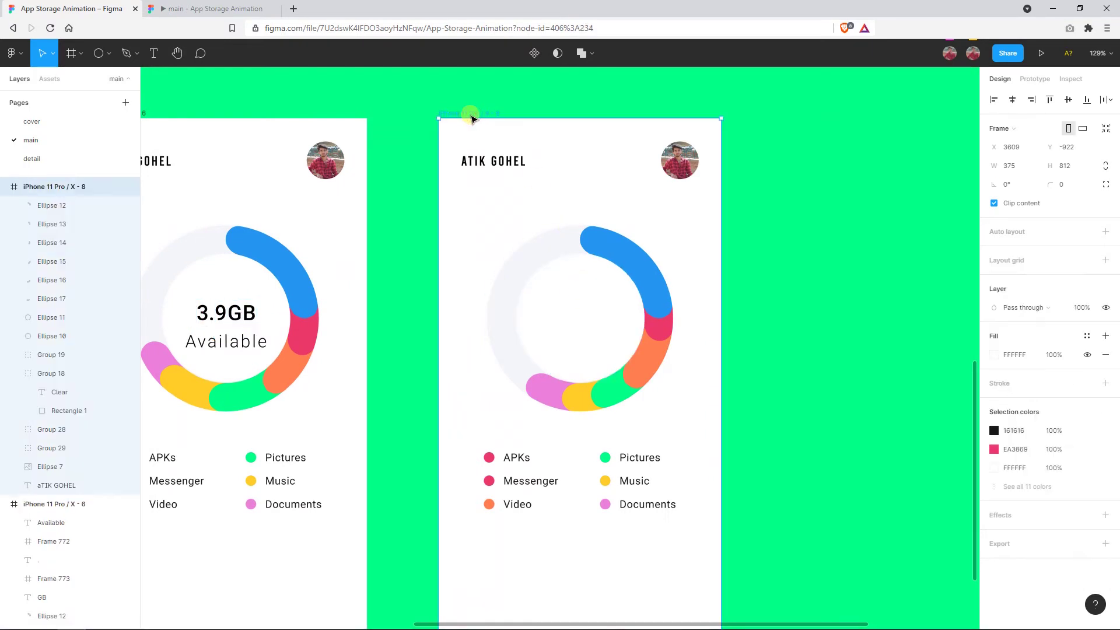
{"action": "key", "text": "ctrl+v"}
Paste the Available caption into the third screen's donut beneath the 3.9GB label.
{"action": "scroll", "coordinate": [600, 294], "scroll_direction": "up", "scroll_amount": 3, "text": "ctrl"}
{"action": "scroll", "coordinate": [418, 358], "scroll_direction": "left", "scroll_amount": 4}
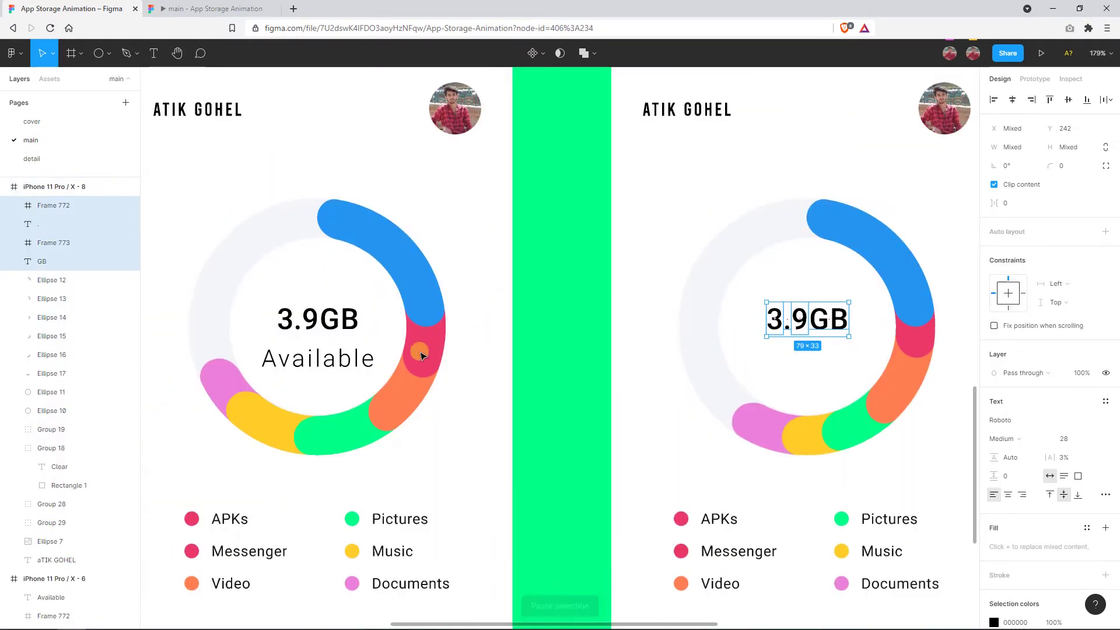
{"action": "left_click", "coordinate": [373, 359]}
{"action": "scroll", "coordinate": [599, 382], "scroll_direction": "down", "scroll_amount": 3, "text": "ctrl"}
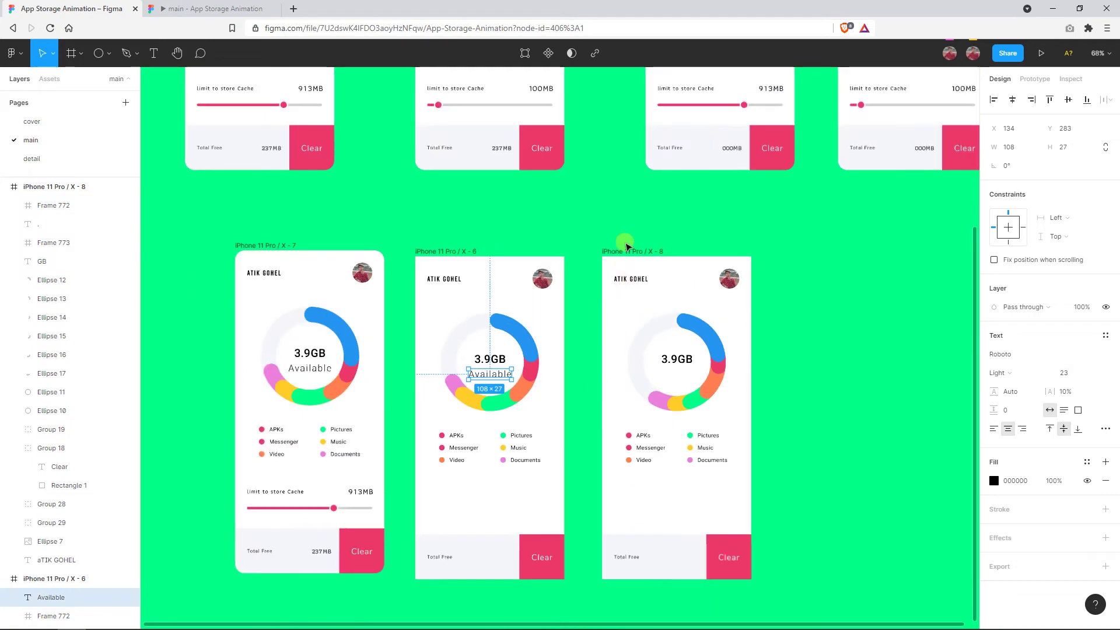
{"action": "scroll", "coordinate": [612, 315], "scroll_direction": "down", "scroll_amount": 3, "text": "ctrl"}
{"action": "left_click", "coordinate": [626, 255]}
{"action": "key", "text": "ctrl+v"}
{"action": "scroll", "coordinate": [700, 347], "scroll_direction": "up", "scroll_amount": 5, "text": "ctrl"}
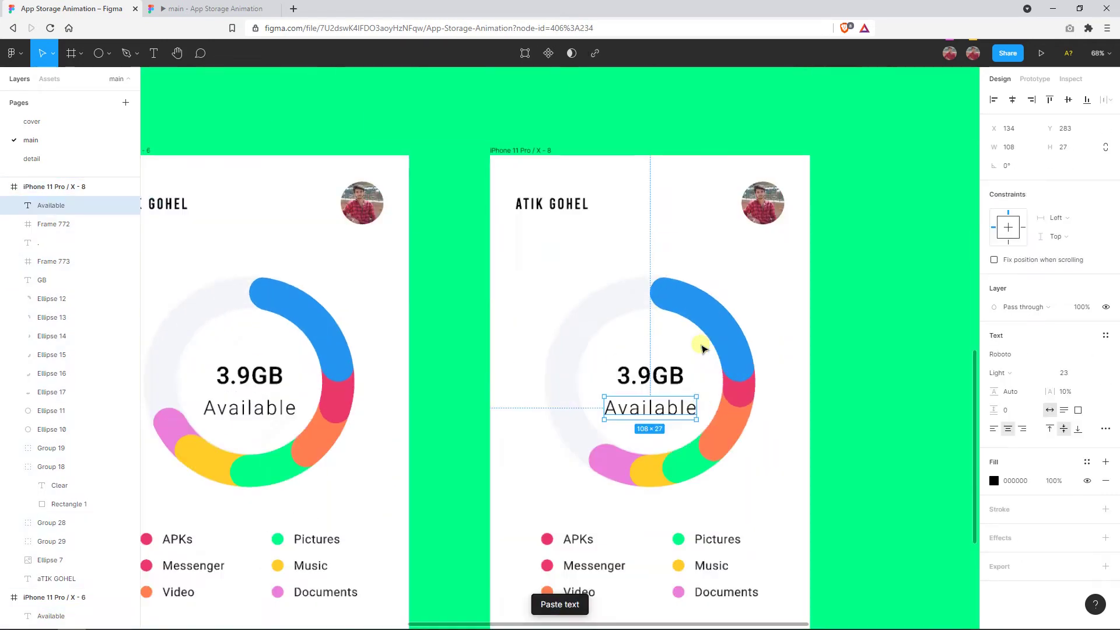
{"action": "scroll", "coordinate": [685, 357], "scroll_direction": "up", "scroll_amount": 2, "text": "ctrl"}
{"action": "scroll", "coordinate": [682, 357], "scroll_direction": "down", "scroll_amount": 3, "text": "ctrl"}
{"action": "scroll", "coordinate": [625, 375], "scroll_direction": "up", "scroll_amount": 1, "text": "ctrl"}
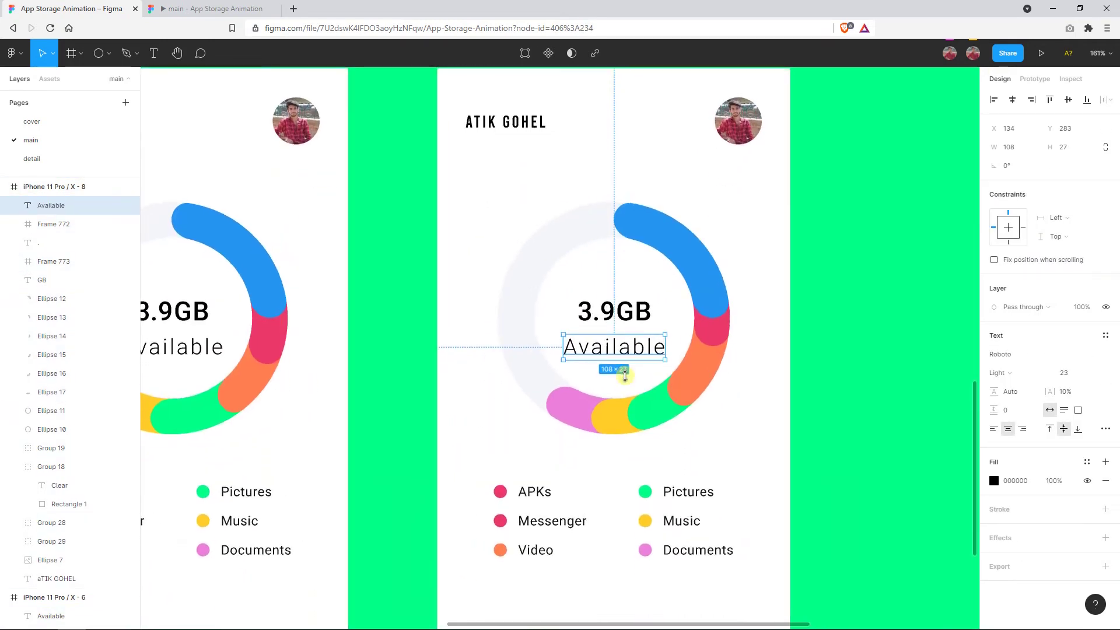
{"action": "left_click", "coordinate": [611, 297]}
Turn off Clip content on the first digit column, Frame 773, and select digits 3 and 2.
{"action": "left_click", "coordinate": [585, 292]}
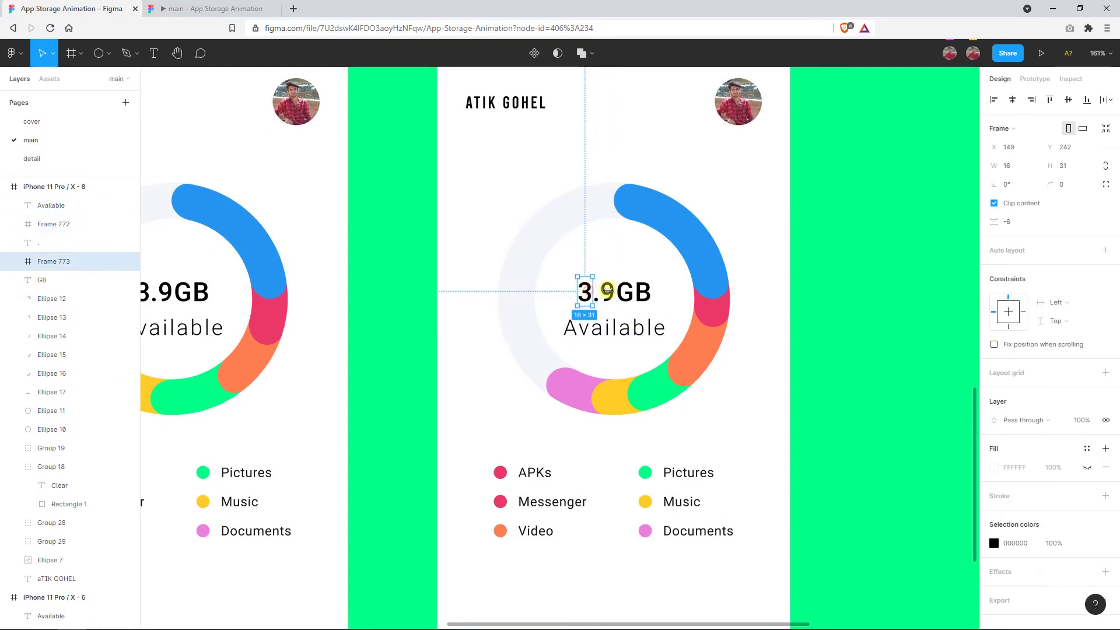
{"action": "left_click", "coordinate": [994, 203]}
{"action": "scroll", "coordinate": [601, 265], "scroll_direction": "up", "scroll_amount": 1, "text": "ctrl"}
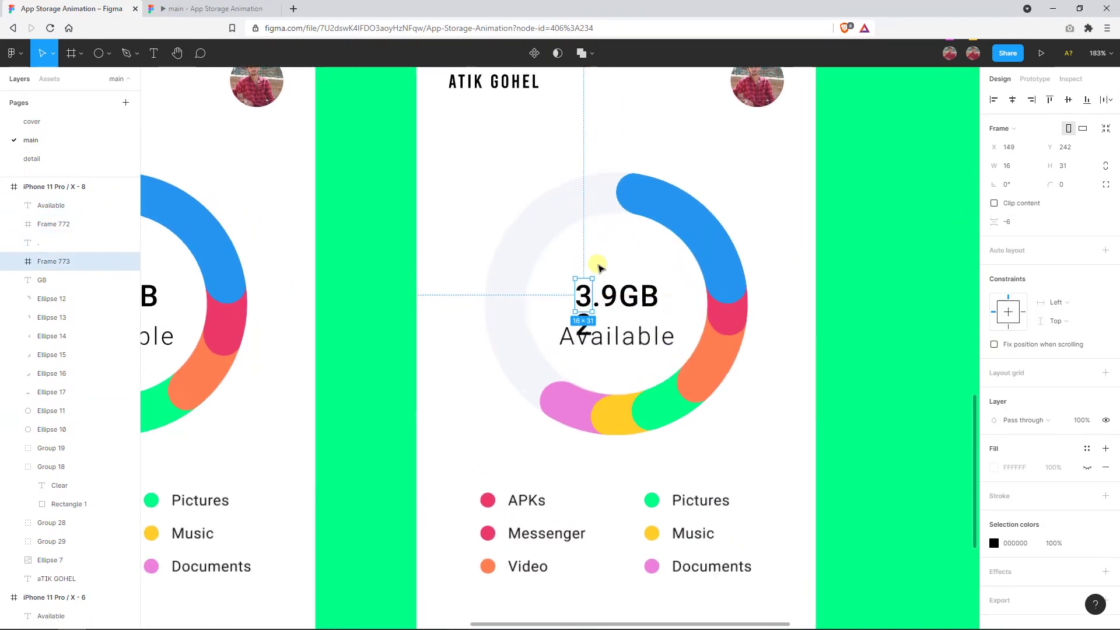
{"action": "left_click", "coordinate": [16, 261]}
{"action": "left_click", "coordinate": [35, 280]}
{"action": "left_click", "coordinate": [75, 315], "text": "shift"}
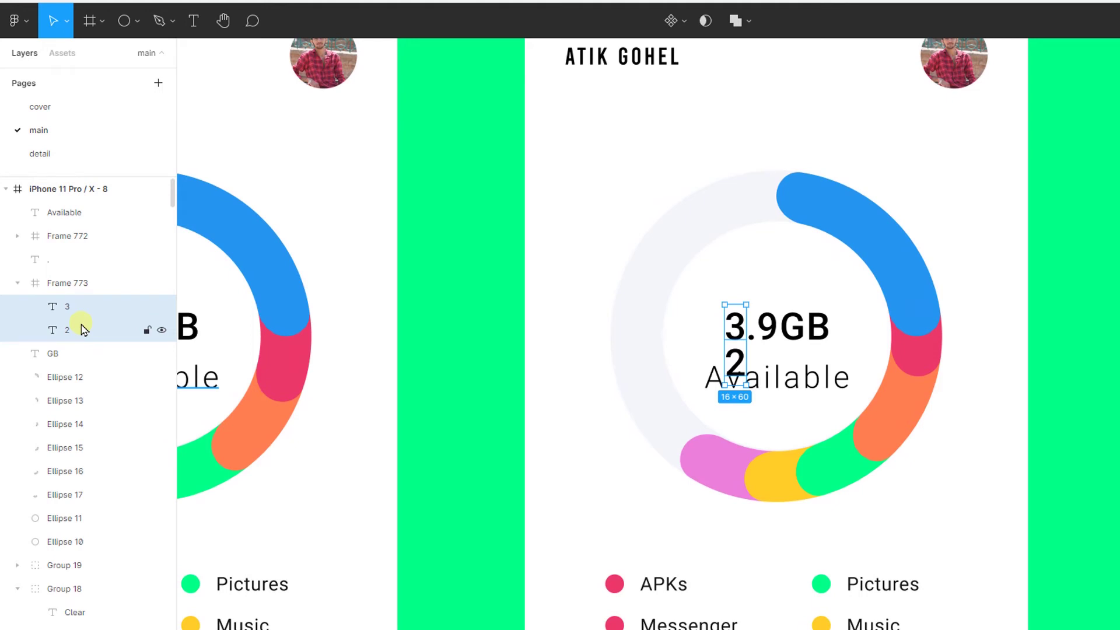
Move digits 3 and 2 up so the 2 lines up with .9GB.
{"action": "key", "text": "minus"}
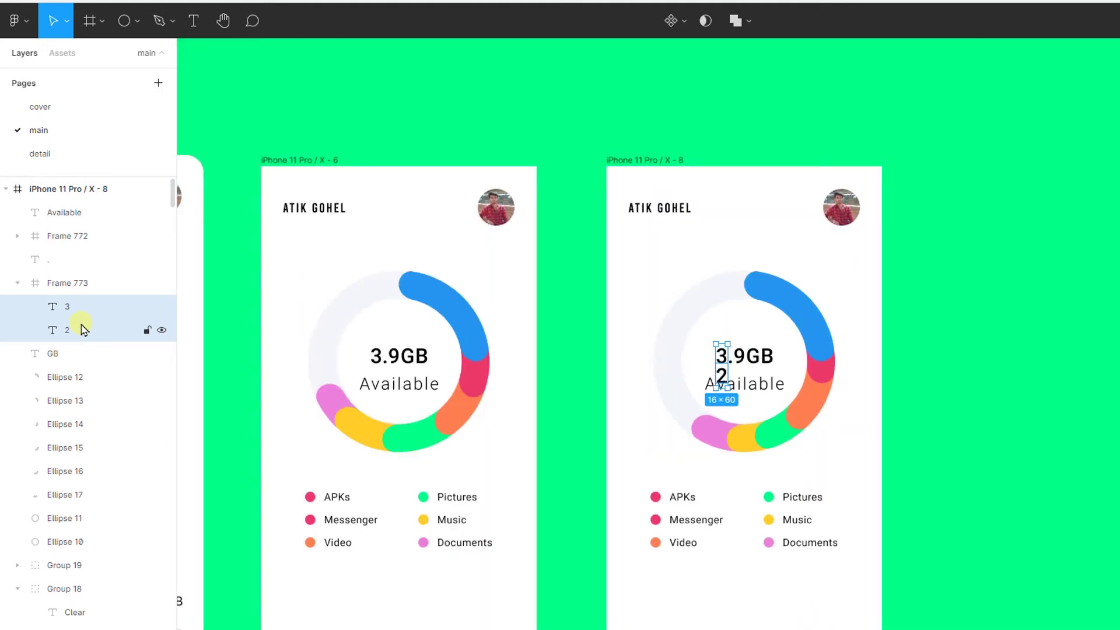
{"action": "key", "text": "Escape"}
{"action": "left_click", "coordinate": [67, 306]}
{"action": "left_click", "coordinate": [67, 330], "text": "shift"}
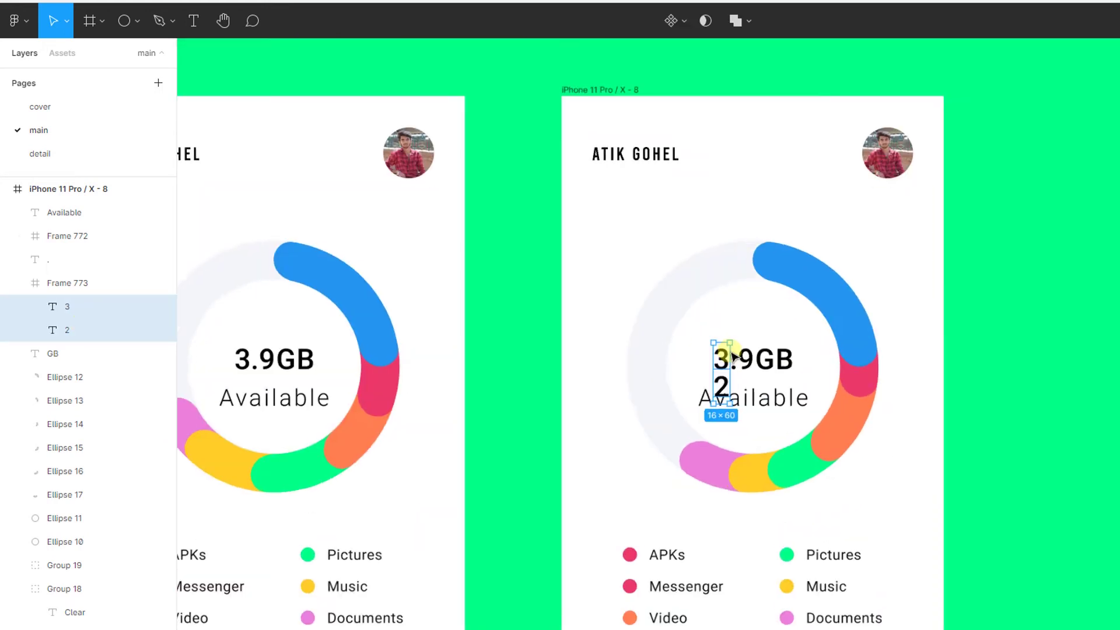
{"action": "scroll", "coordinate": [725, 350], "scroll_direction": "up", "scroll_amount": 2}
{"action": "scroll", "coordinate": [726, 353], "scroll_direction": "up", "scroll_amount": 3}
{"action": "scroll", "coordinate": [732, 355], "scroll_direction": "up", "scroll_amount": 1}
{"action": "scroll", "coordinate": [730, 352], "scroll_direction": "right", "scroll_amount": 5}
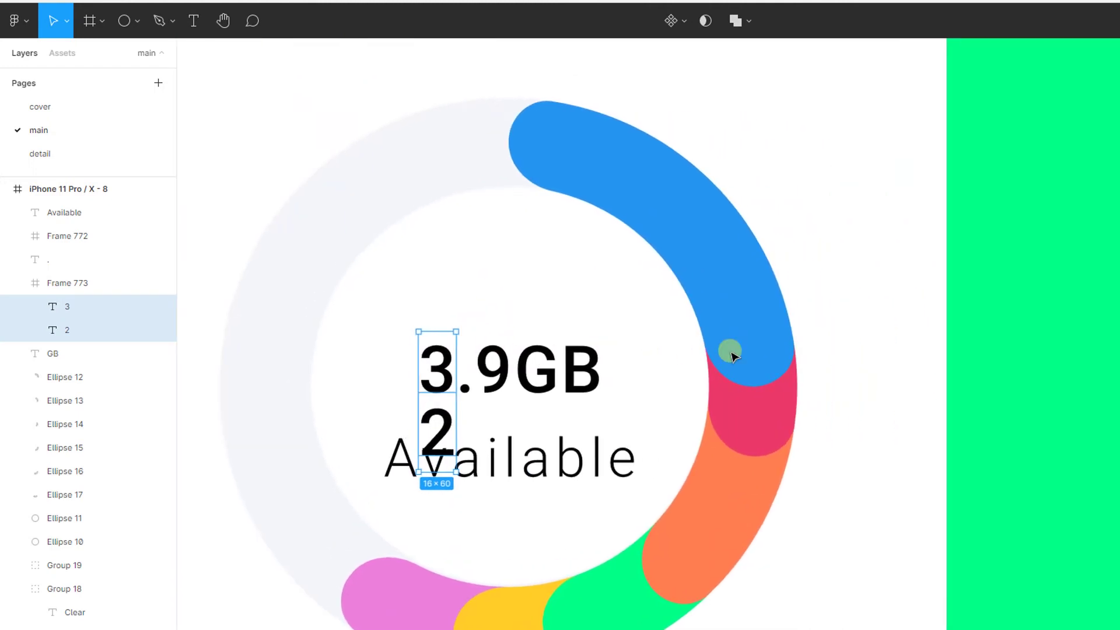
{"action": "scroll", "coordinate": [727, 353], "scroll_direction": "left", "scroll_amount": 1}
{"action": "key", "text": "shift+Up"}
{"action": "key", "text": "shift+Up"}
{"action": "key", "text": "shift+Up"}
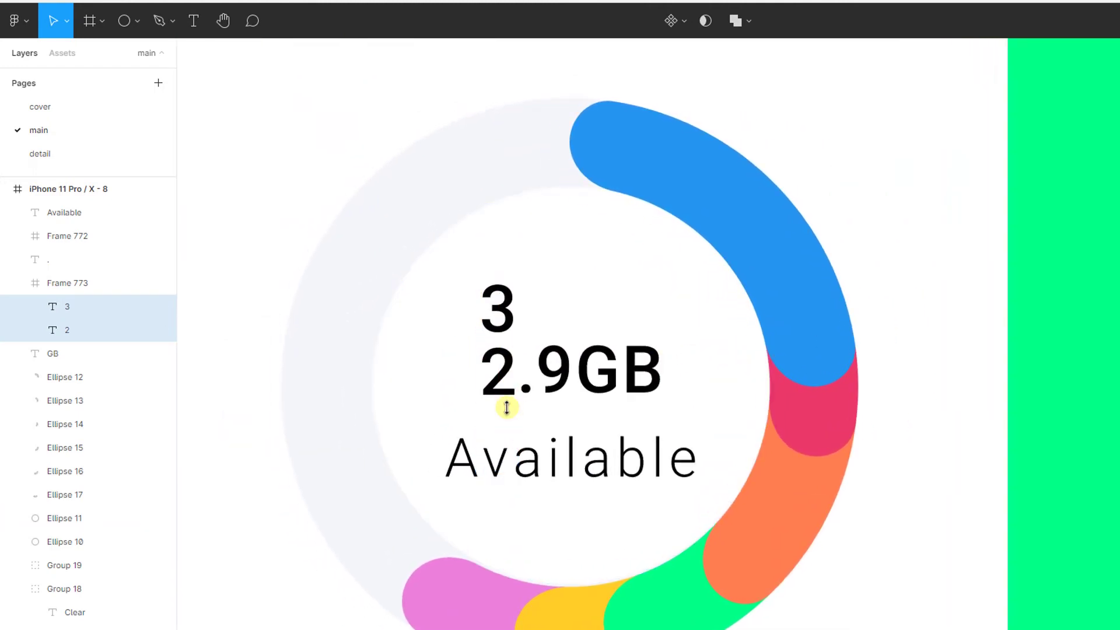
{"action": "key", "text": "Up"}
{"action": "key", "text": "Up"}
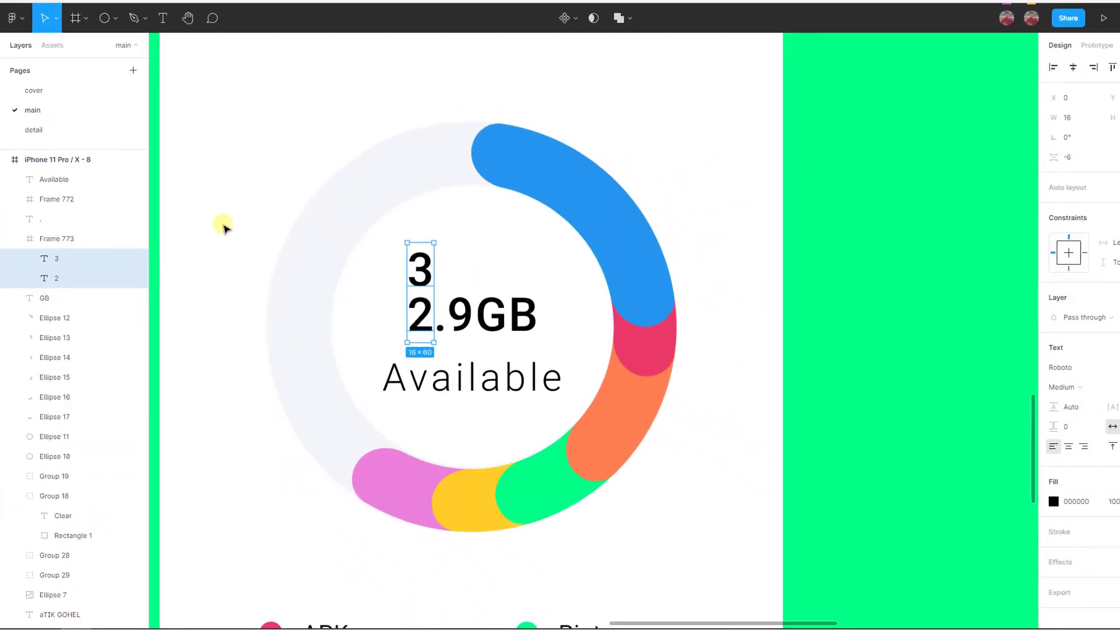
Re-clip the first digit column and unclip the 9 column to reveal its hidden digits.
{"action": "left_click", "coordinate": [87, 239]}
{"action": "left_click", "coordinate": [1077, 185]}
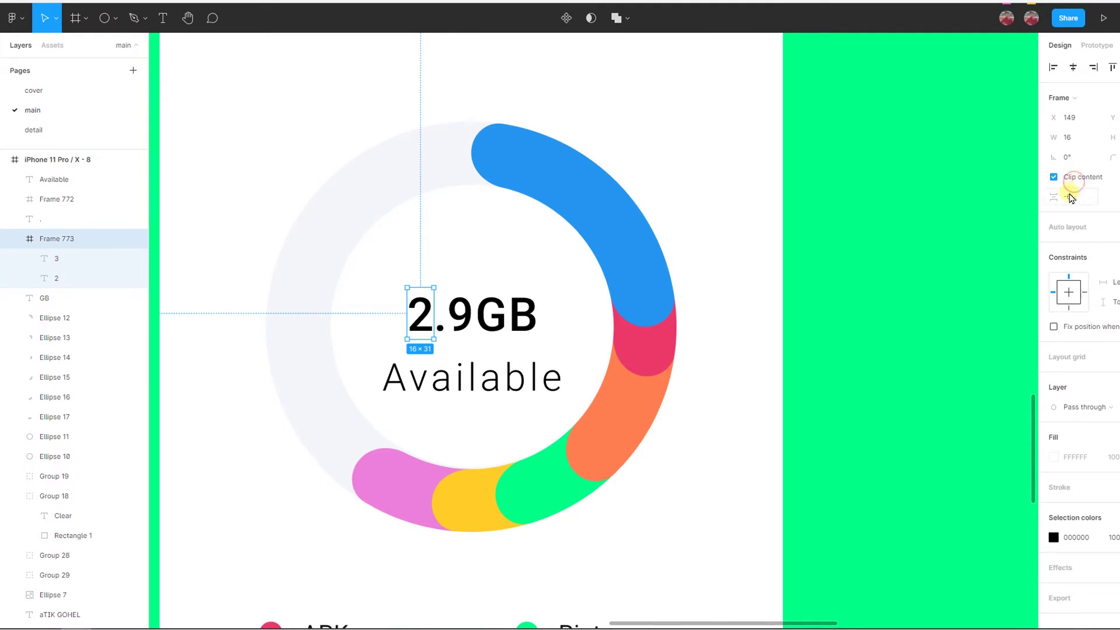
{"action": "left_click", "coordinate": [466, 320]}
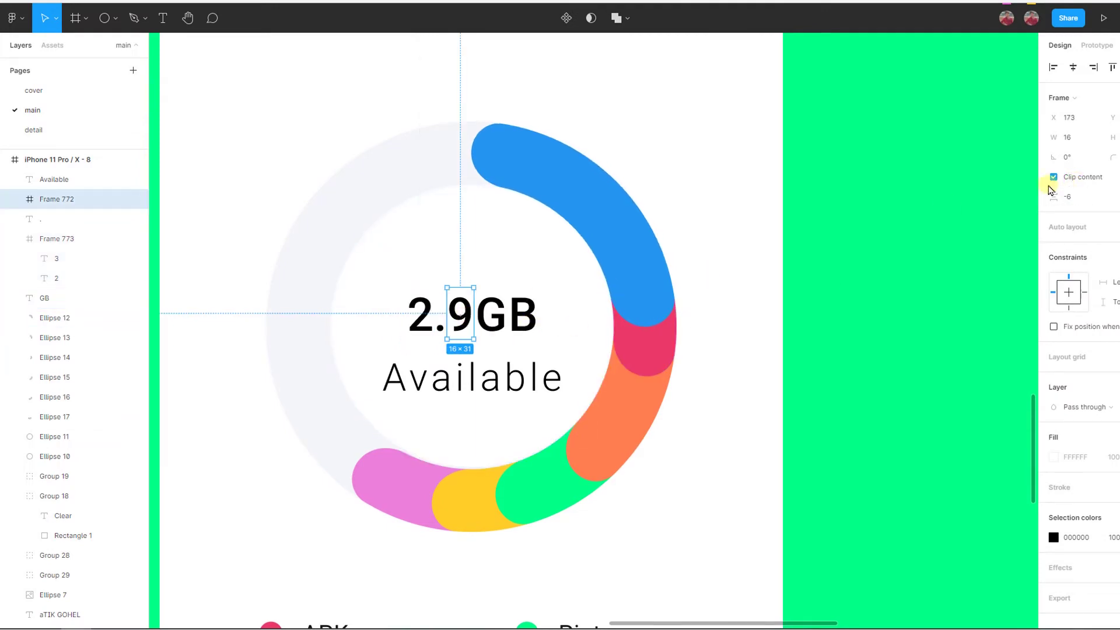
{"action": "left_click", "coordinate": [1088, 180]}
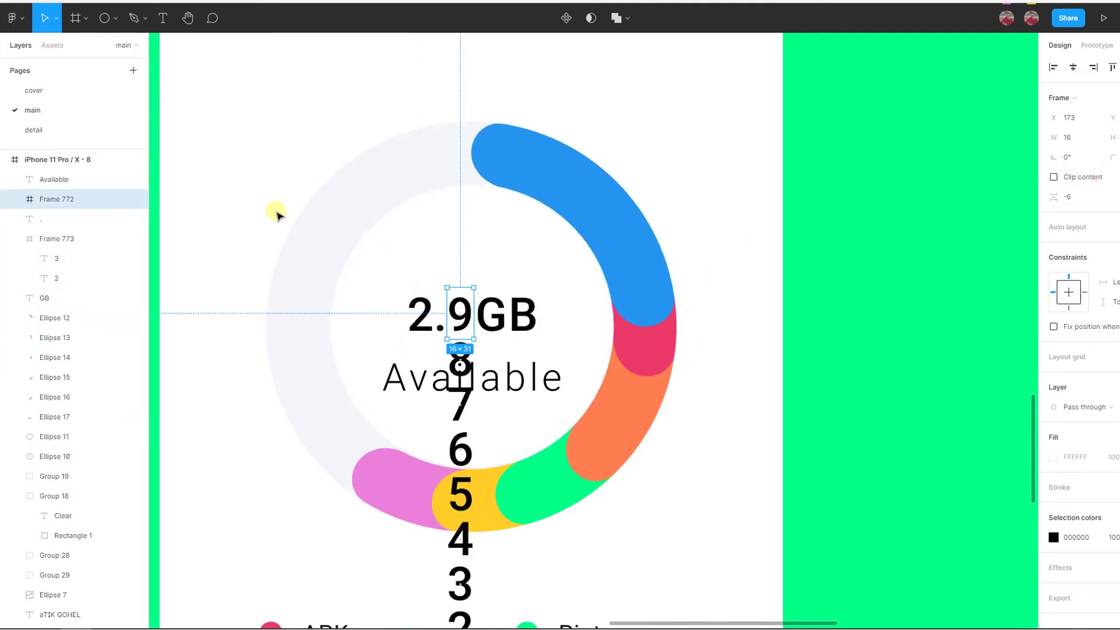
{"action": "scroll", "coordinate": [276, 214], "scroll_direction": "down", "scroll_amount": 5}
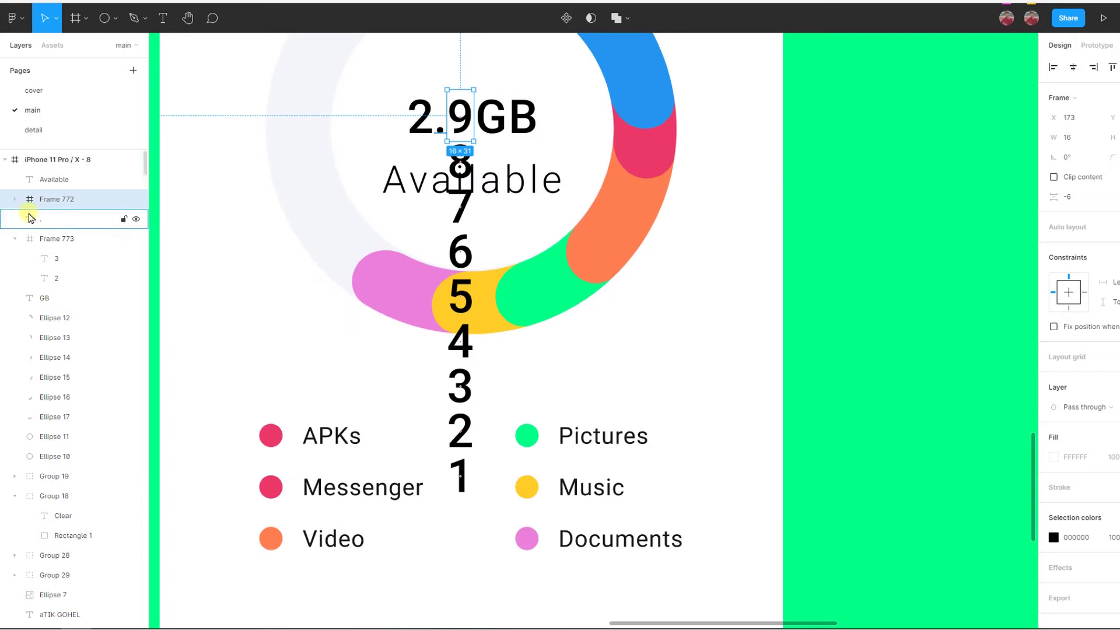
Select Frame 772's digit layers, then tick Clip content so the label reads 2.2GB.
{"action": "left_click", "coordinate": [14, 199]}
{"action": "left_click", "coordinate": [53, 219]}
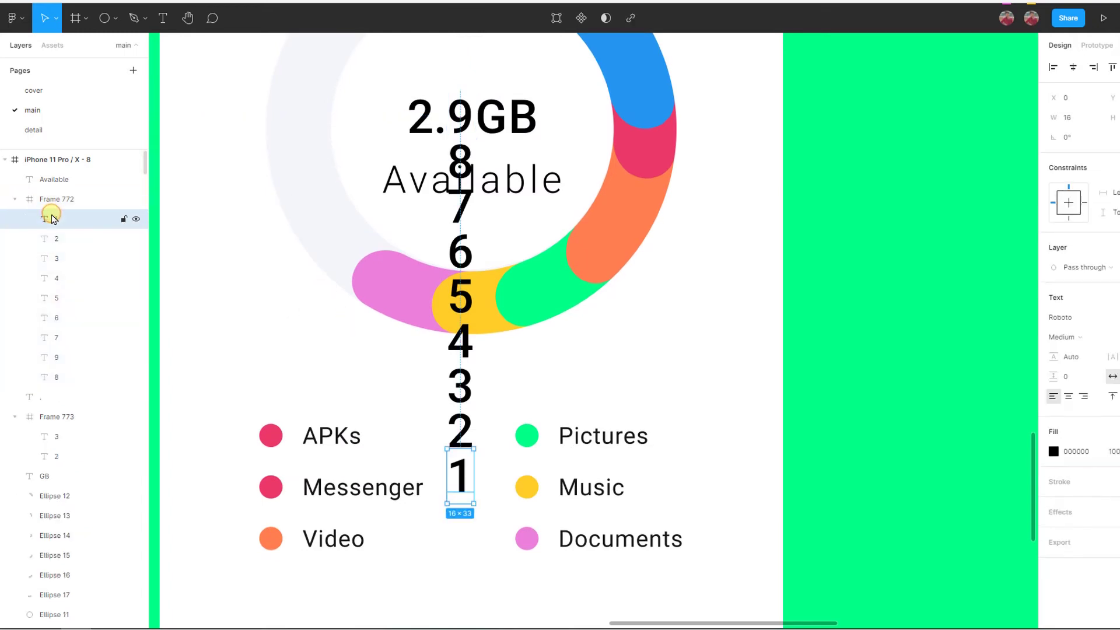
{"action": "left_click", "coordinate": [73, 376], "text": "shift"}
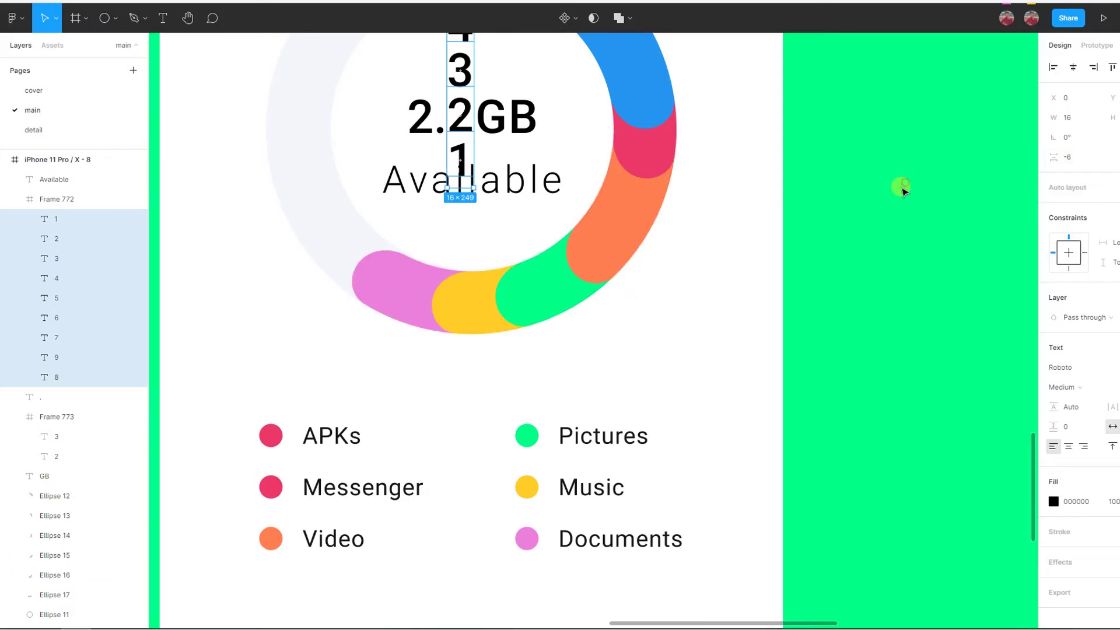
{"action": "left_click", "coordinate": [70, 199]}
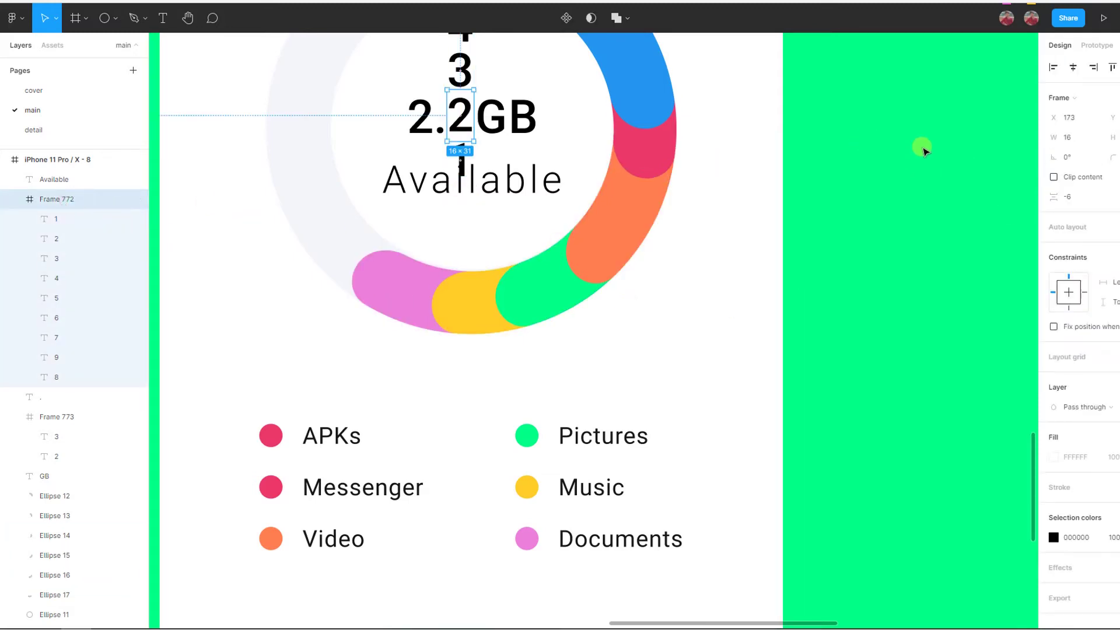
{"action": "left_click", "coordinate": [1053, 177]}
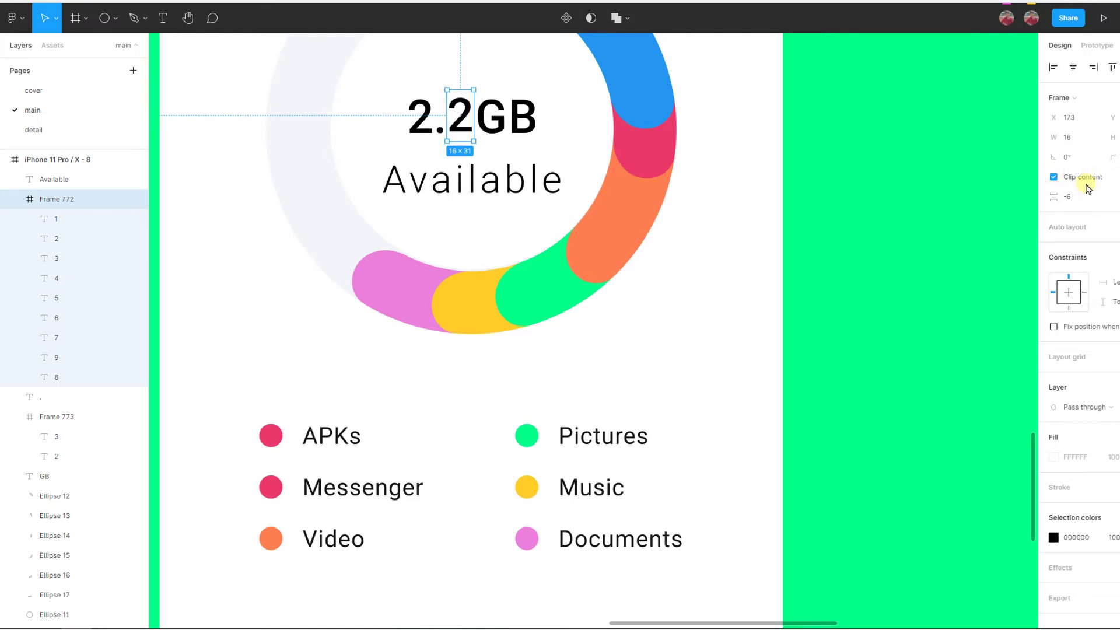
{"action": "scroll", "coordinate": [844, 223], "scroll_direction": "down", "scroll_amount": 3}
{"action": "scroll", "coordinate": [844, 223], "scroll_direction": "down", "scroll_amount": 3}
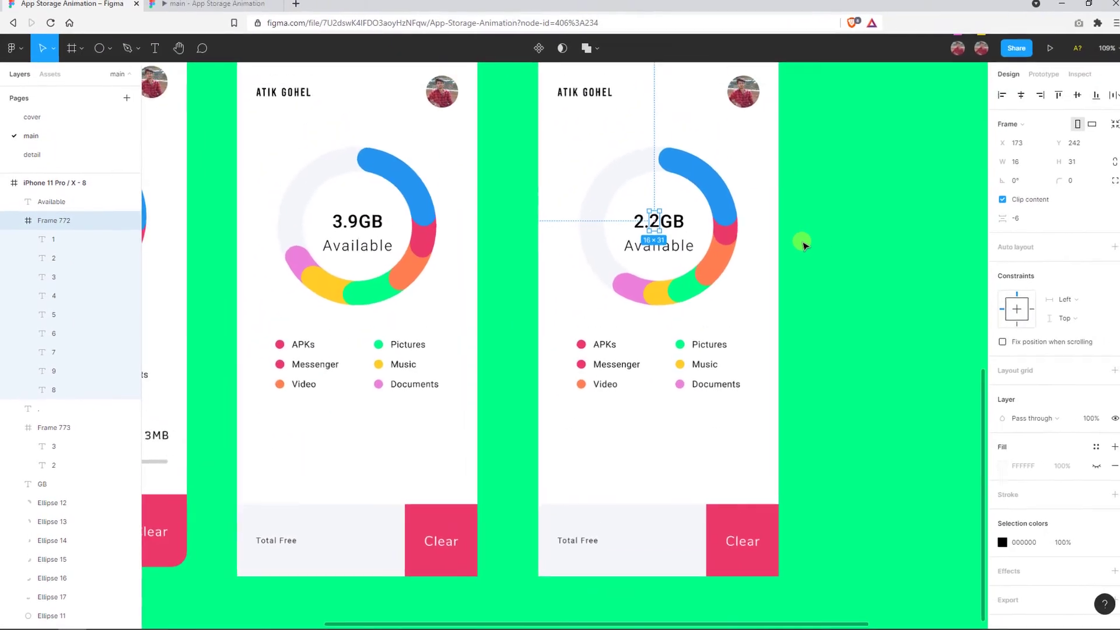
{"action": "left_click", "coordinate": [1042, 49]}
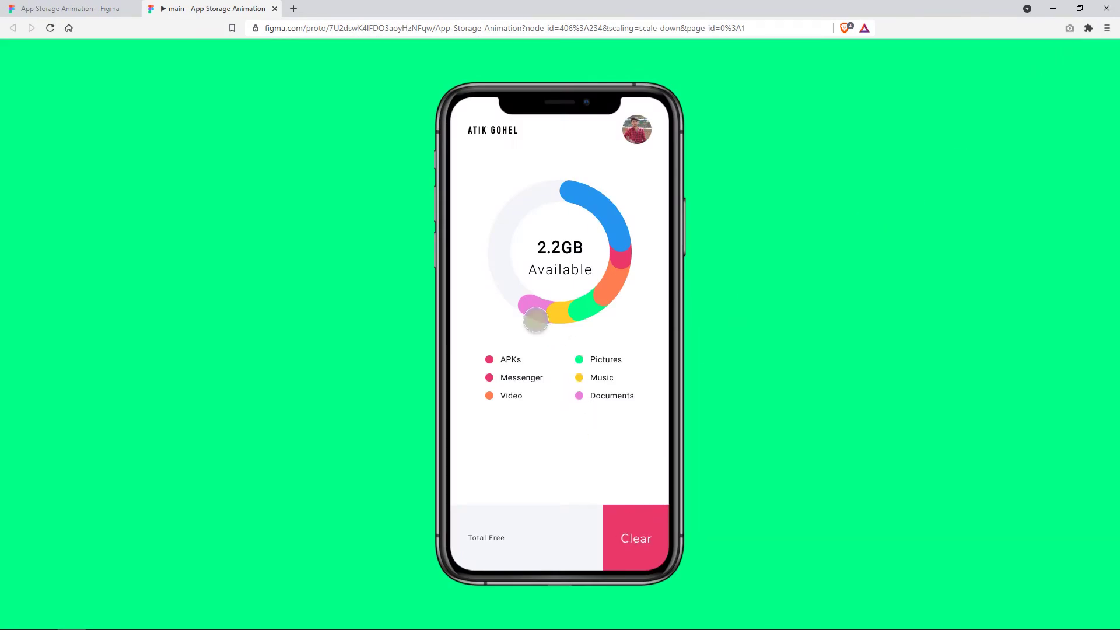
{"action": "left_click", "coordinate": [624, 526]}
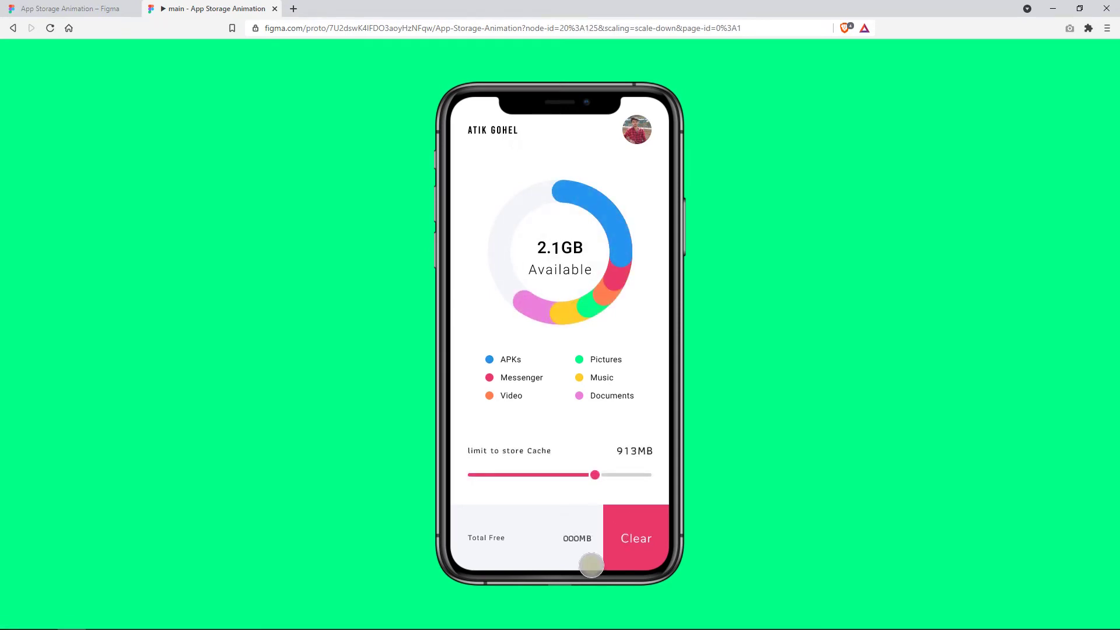
{"action": "mouse_move", "coordinate": [70, 8]}
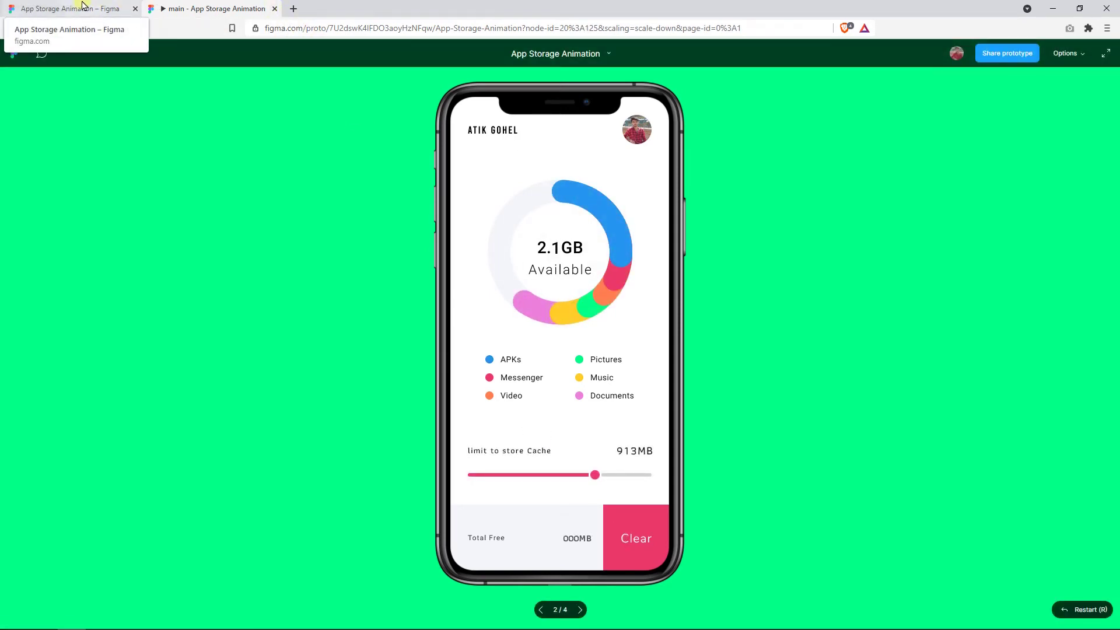
{"action": "left_click", "coordinate": [272, 8]}
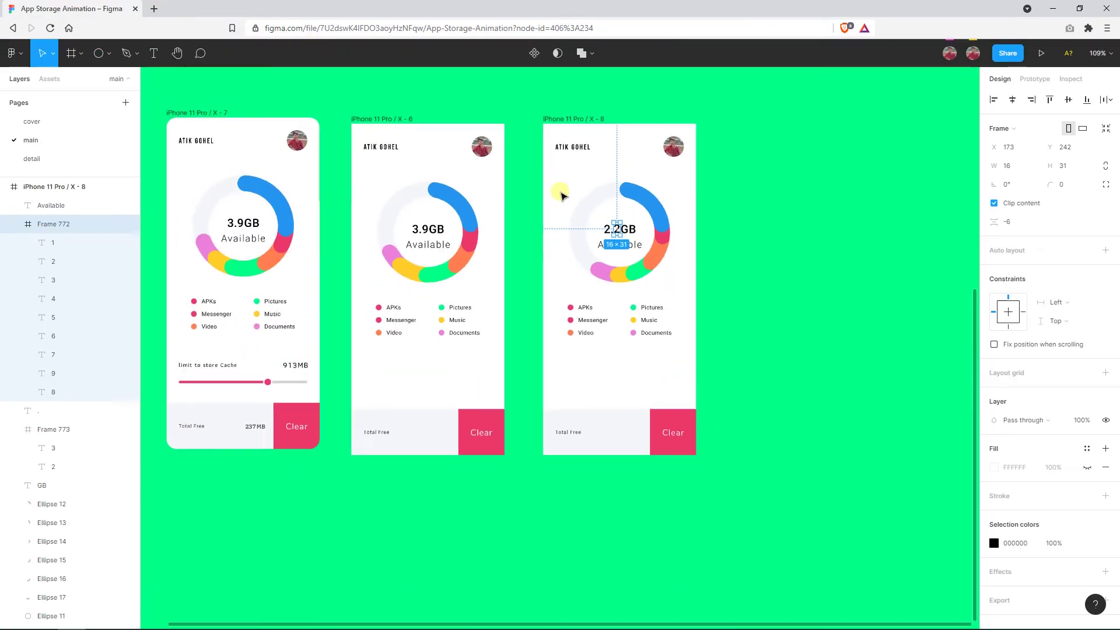
Inspect the Clear button and X-7 connections in Prototype mode, then play the prototype.
{"action": "left_click", "coordinate": [524, 188]}
{"action": "left_click", "coordinate": [1036, 79]}
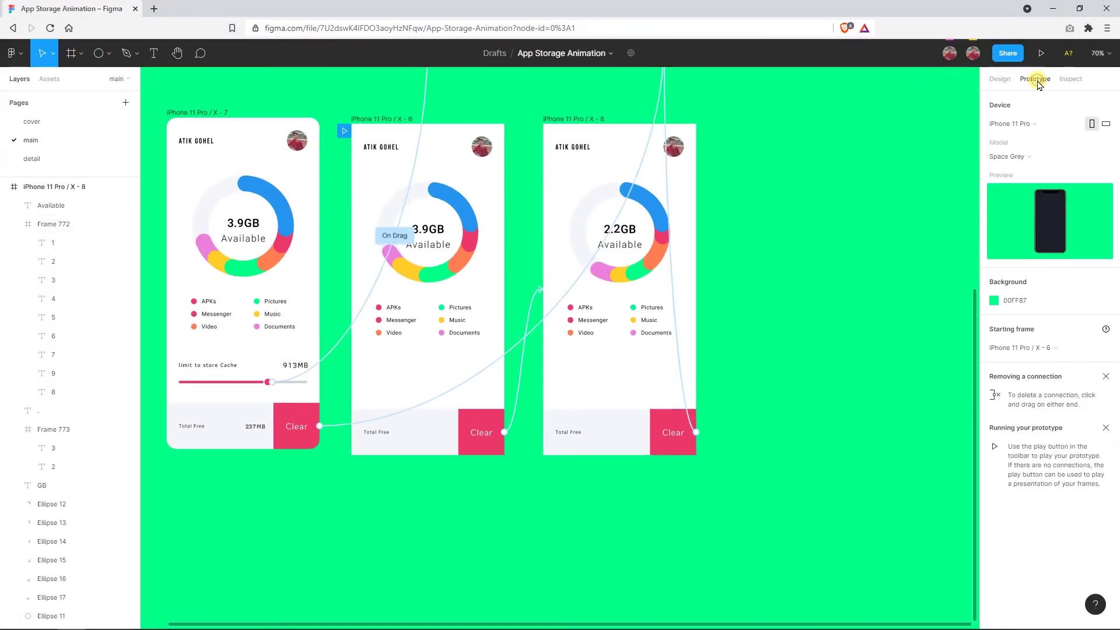
{"action": "scroll", "coordinate": [915, 184], "scroll_direction": "left", "scroll_amount": 2}
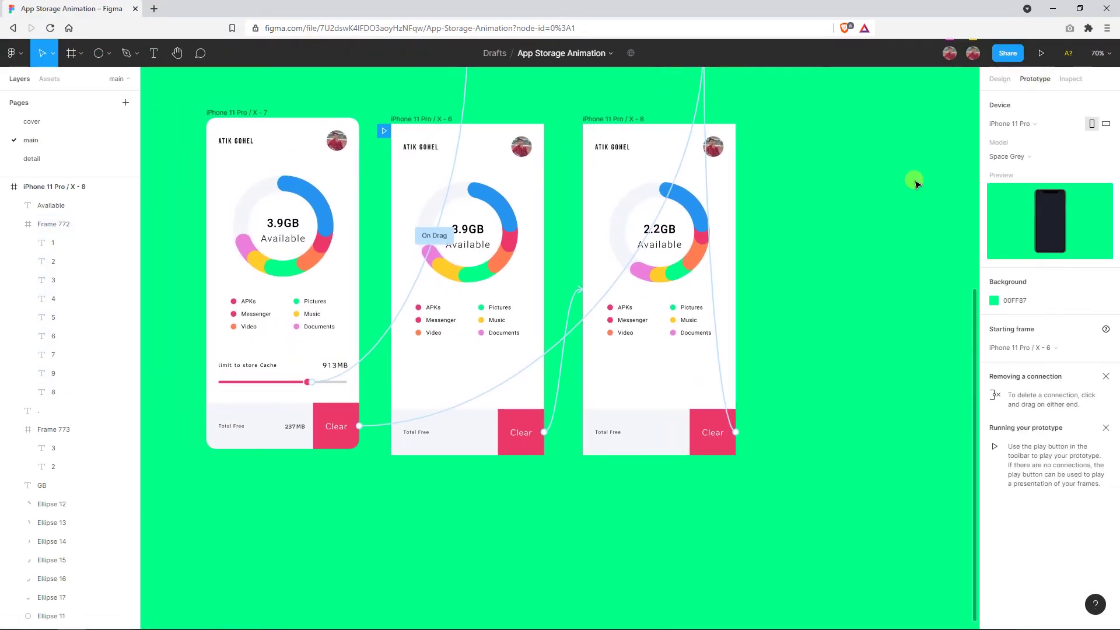
{"action": "left_click", "coordinate": [711, 290]}
{"action": "left_click", "coordinate": [770, 290]}
{"action": "scroll", "coordinate": [770, 290], "scroll_direction": "left", "scroll_amount": 2}
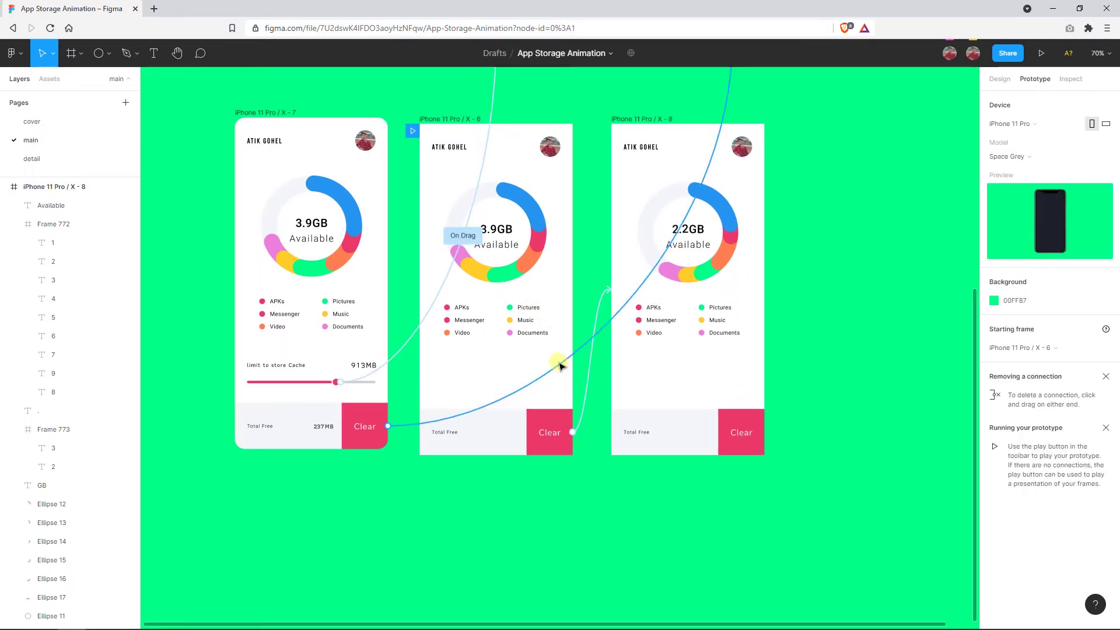
{"action": "scroll", "coordinate": [559, 367], "scroll_direction": "up", "scroll_amount": 4}
{"action": "left_click", "coordinate": [274, 233]}
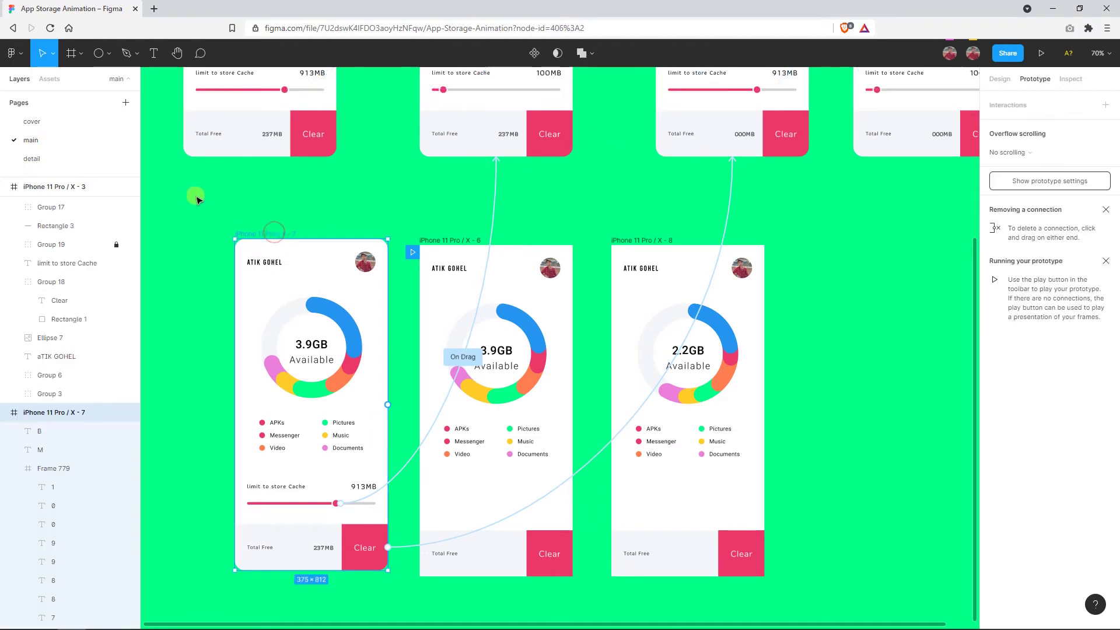
{"action": "left_click", "coordinate": [229, 217]}
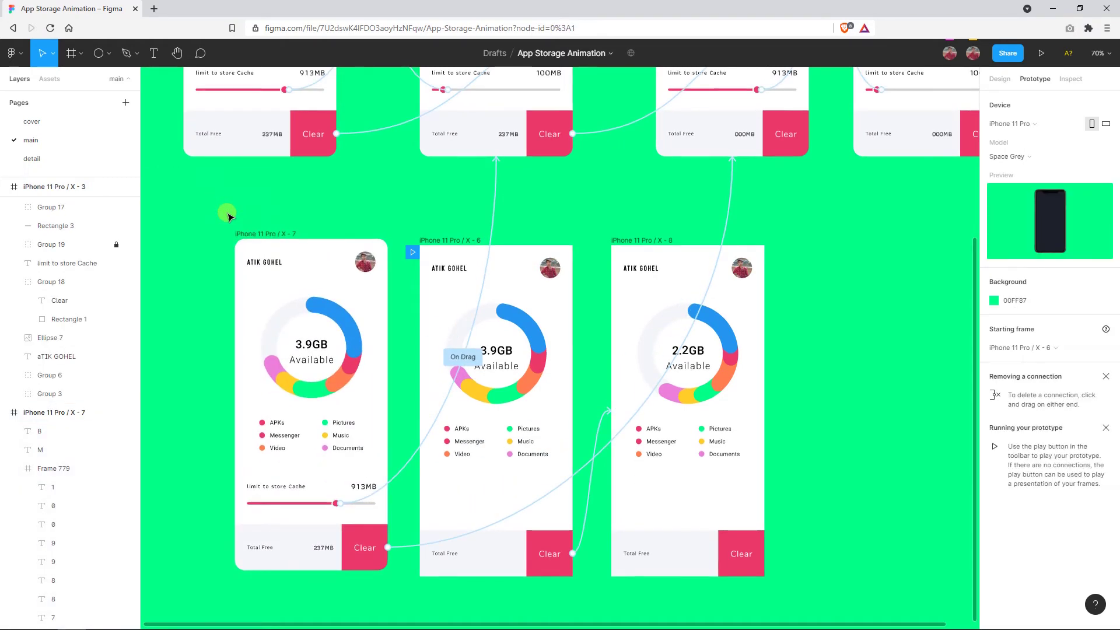
{"action": "left_click", "coordinate": [1041, 53]}
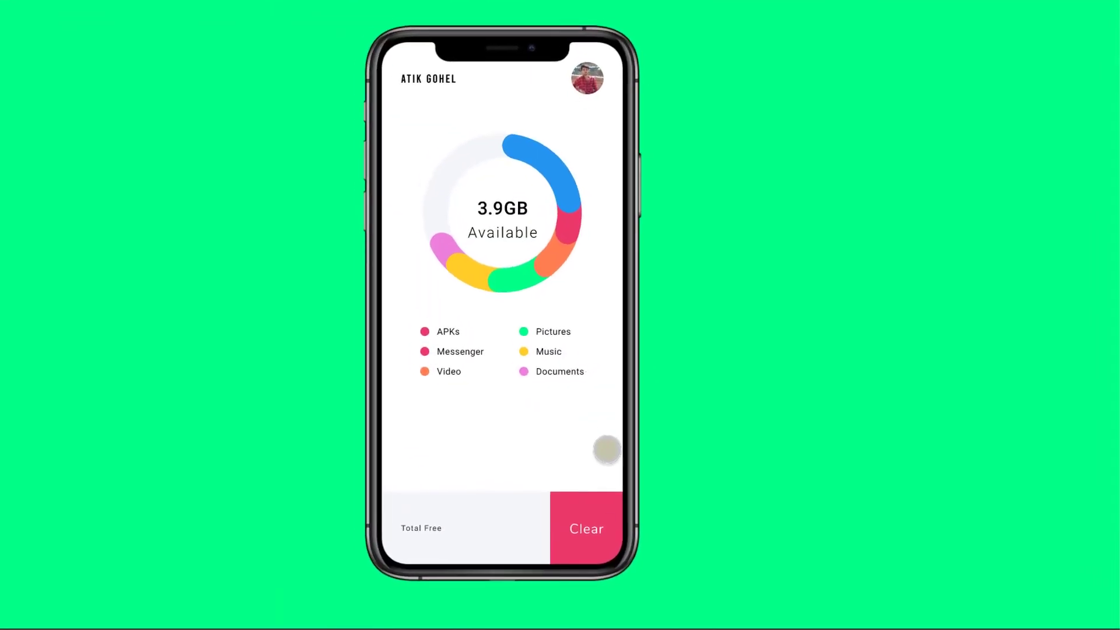
Tap Clear to roll 3.9GB to 2.2GB, replay it, then return to the editor.
{"action": "left_click", "coordinate": [586, 531]}
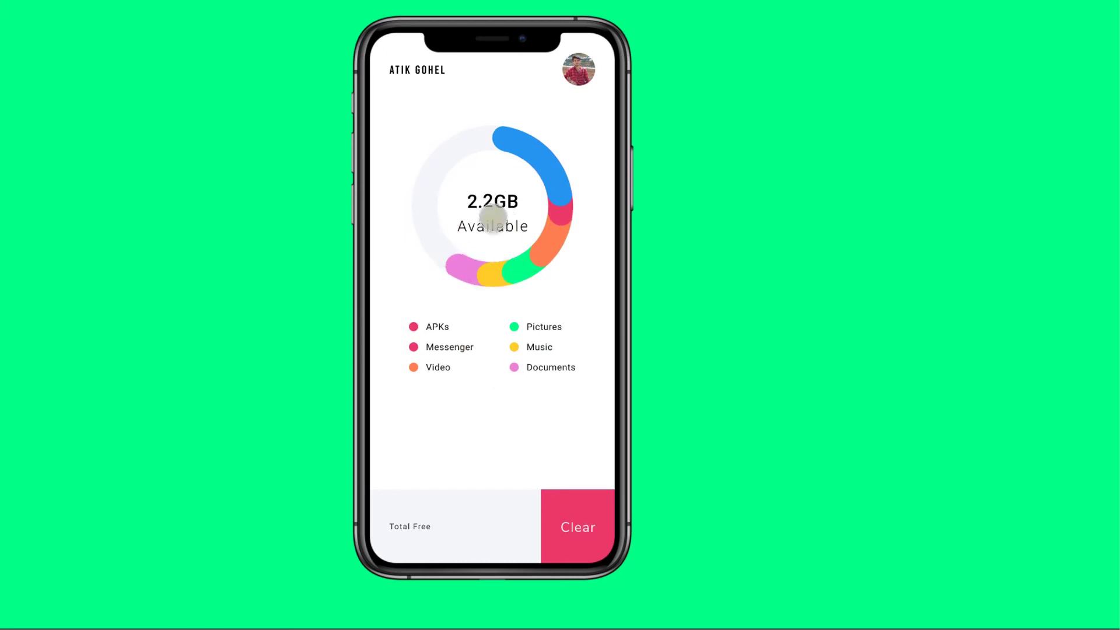
{"action": "mouse_move", "coordinate": [492, 607]}
{"action": "left_click", "coordinate": [469, 607]}
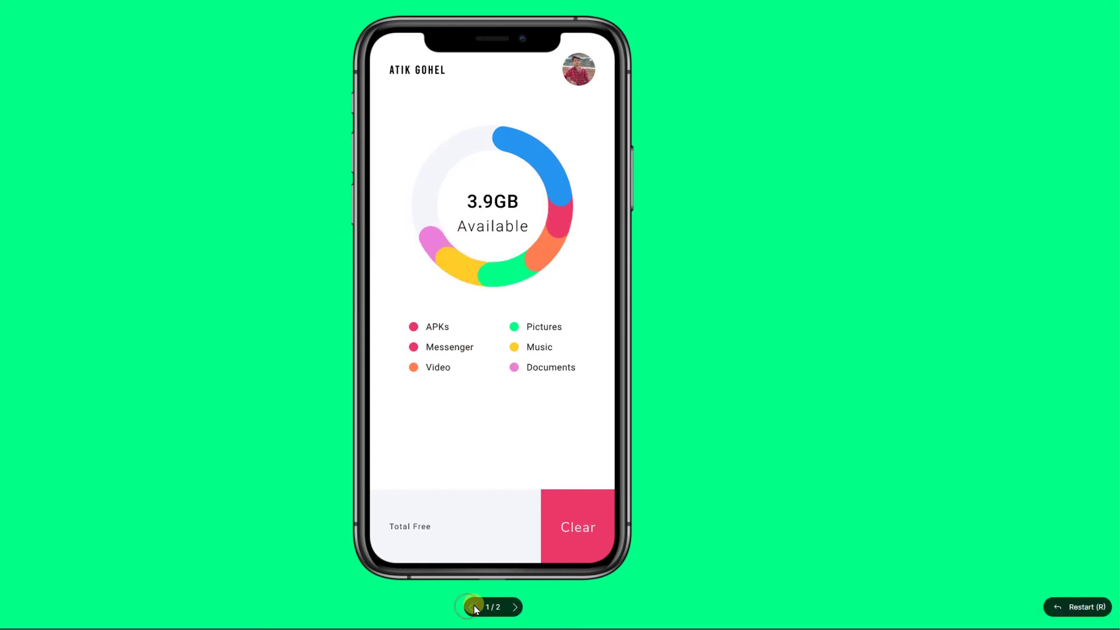
{"action": "left_click", "coordinate": [569, 516]}
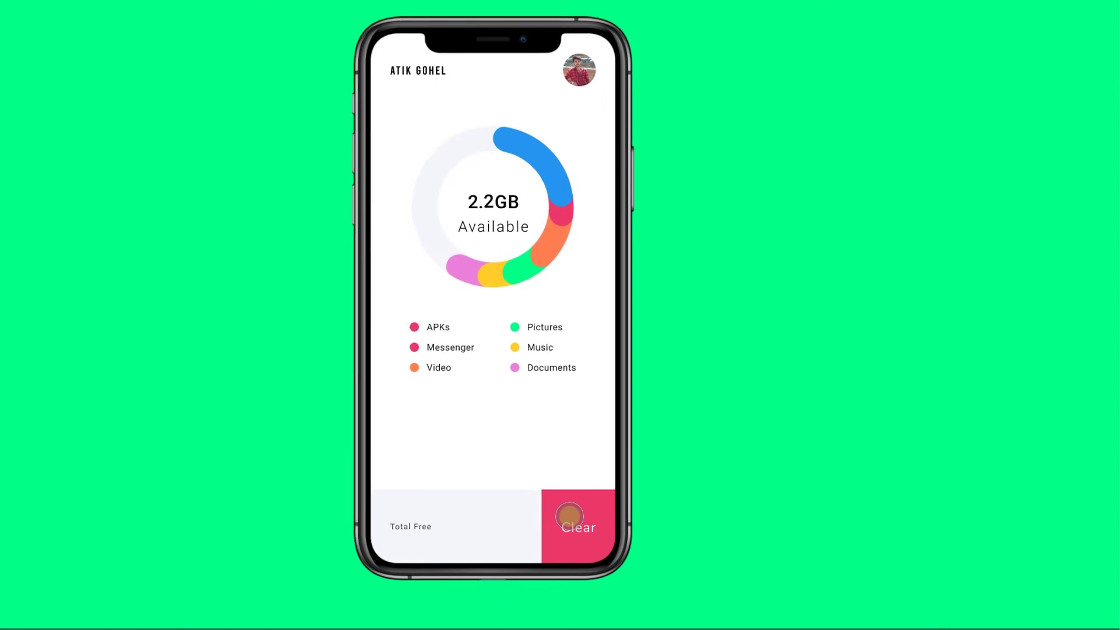
{"action": "key", "text": "Escape"}
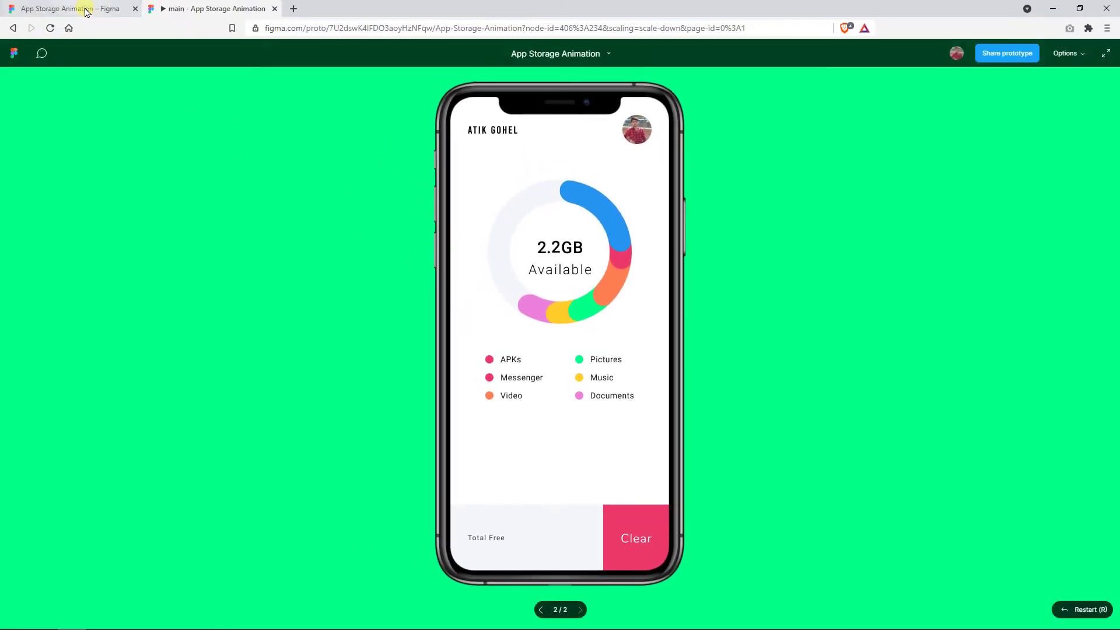
{"action": "left_click", "coordinate": [86, 9]}
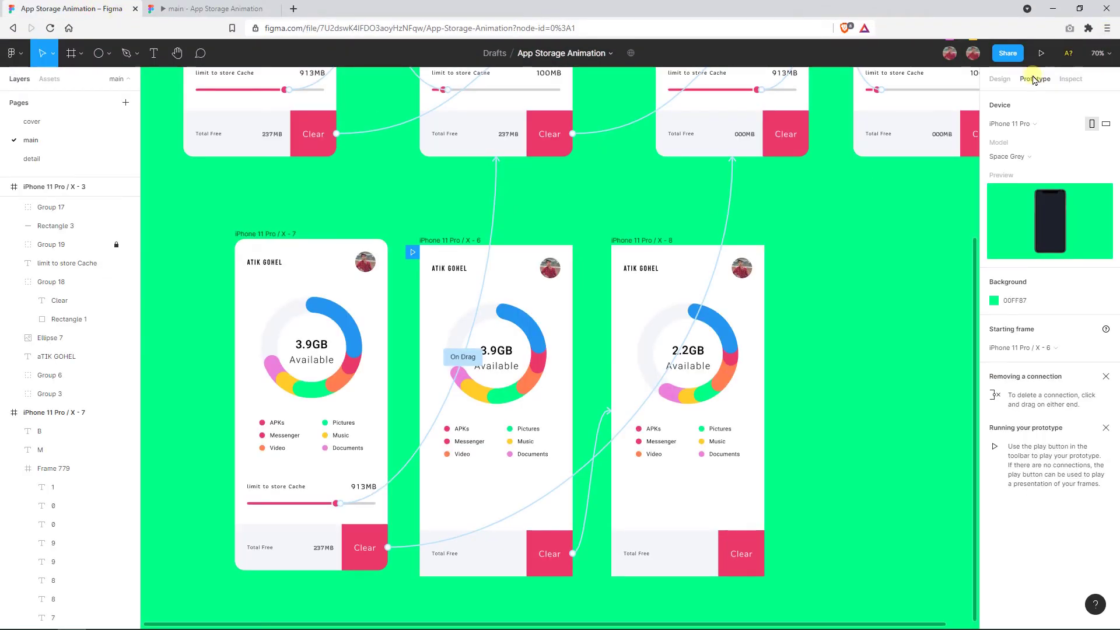
Draw a rectangle bar across the second phone's lower area.
{"action": "left_click", "coordinate": [994, 81]}
{"action": "scroll", "coordinate": [592, 247], "scroll_direction": "up", "scroll_amount": 2}
{"action": "scroll", "coordinate": [593, 245], "scroll_direction": "up", "scroll_amount": 2}
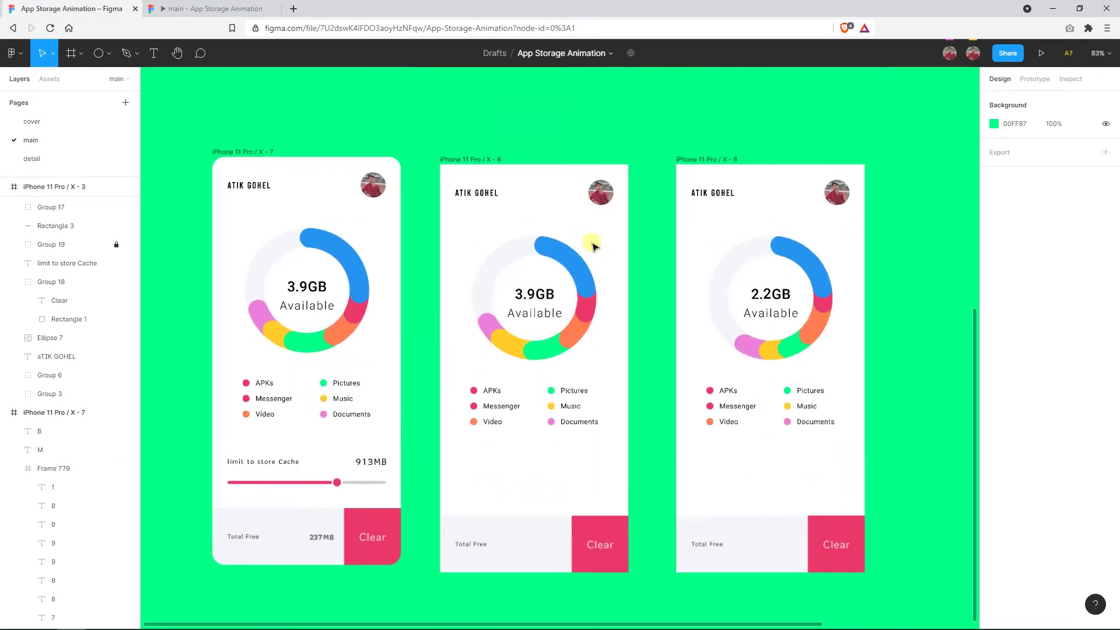
{"action": "scroll", "coordinate": [593, 243], "scroll_direction": "up", "scroll_amount": 2}
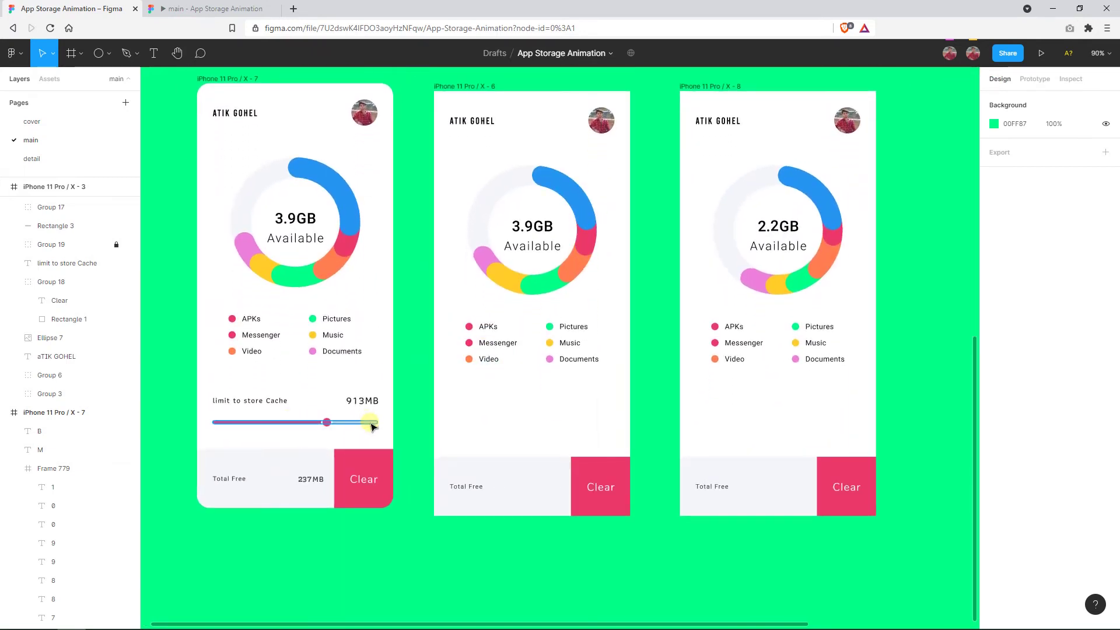
{"action": "left_click", "coordinate": [368, 426]}
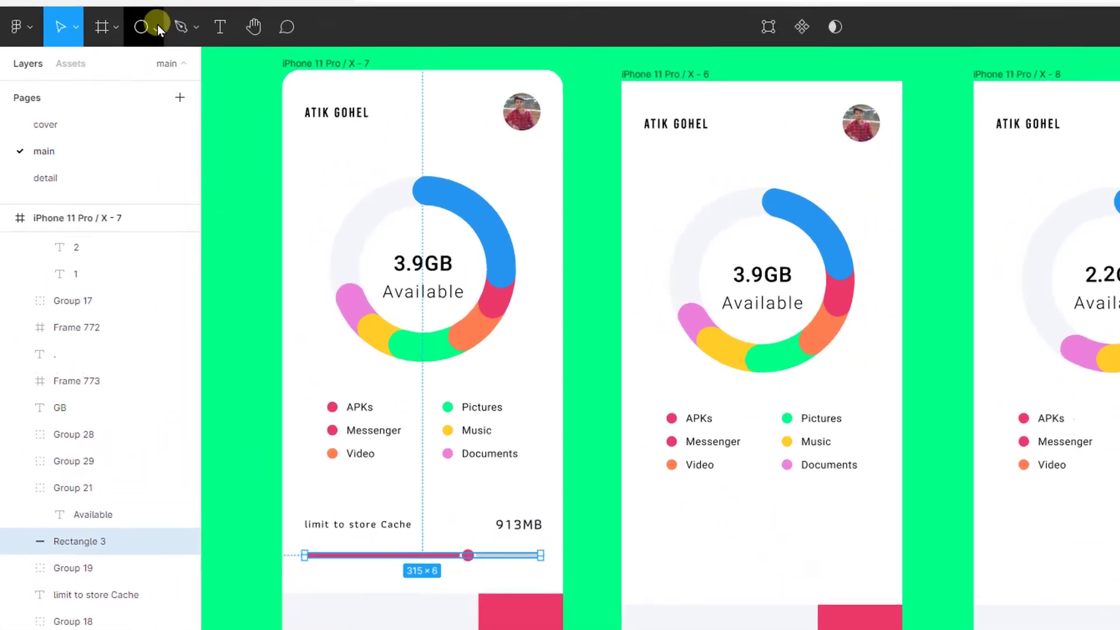
{"action": "left_click", "coordinate": [157, 23]}
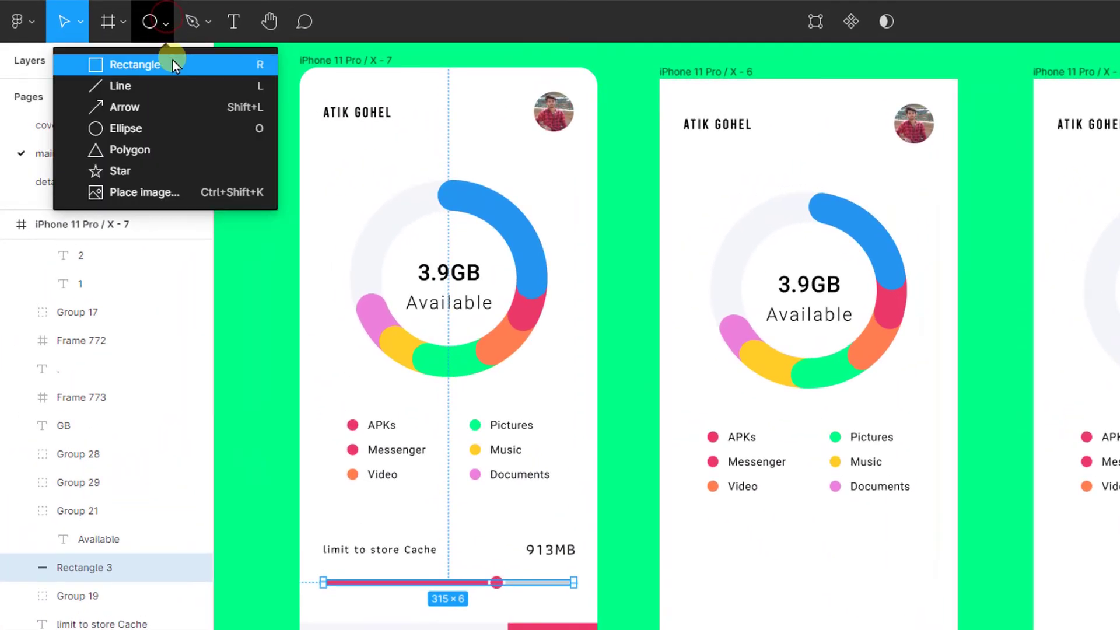
{"action": "left_click", "coordinate": [173, 59]}
{"action": "left_click_drag", "start_coordinate": [687, 575], "coordinate": [932, 586]}
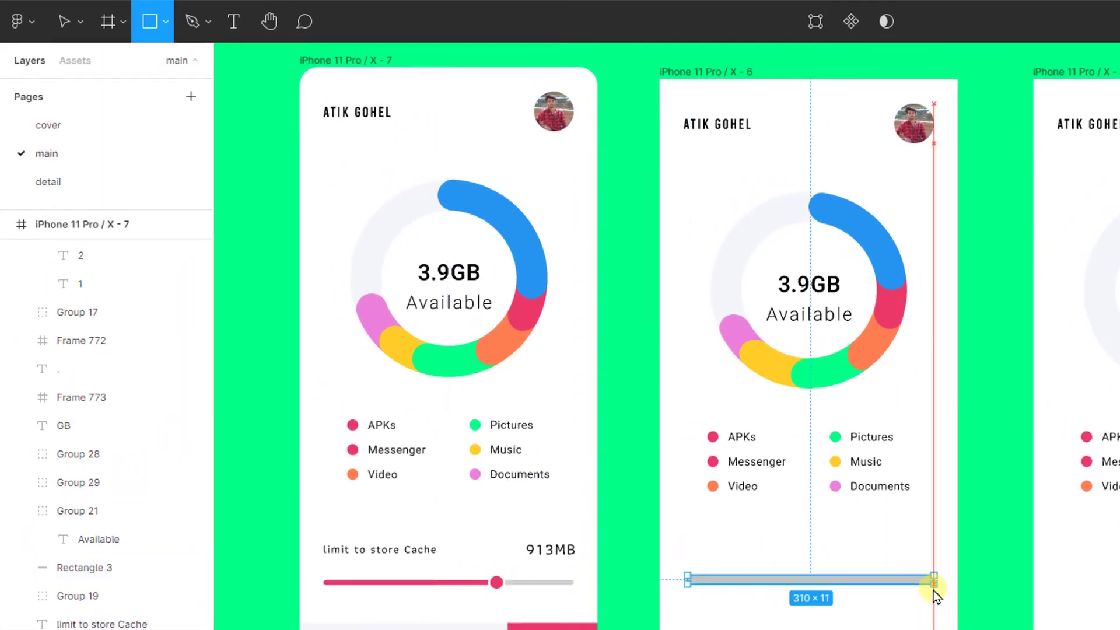
{"action": "scroll", "coordinate": [767, 622], "scroll_direction": "left", "scroll_amount": 3}
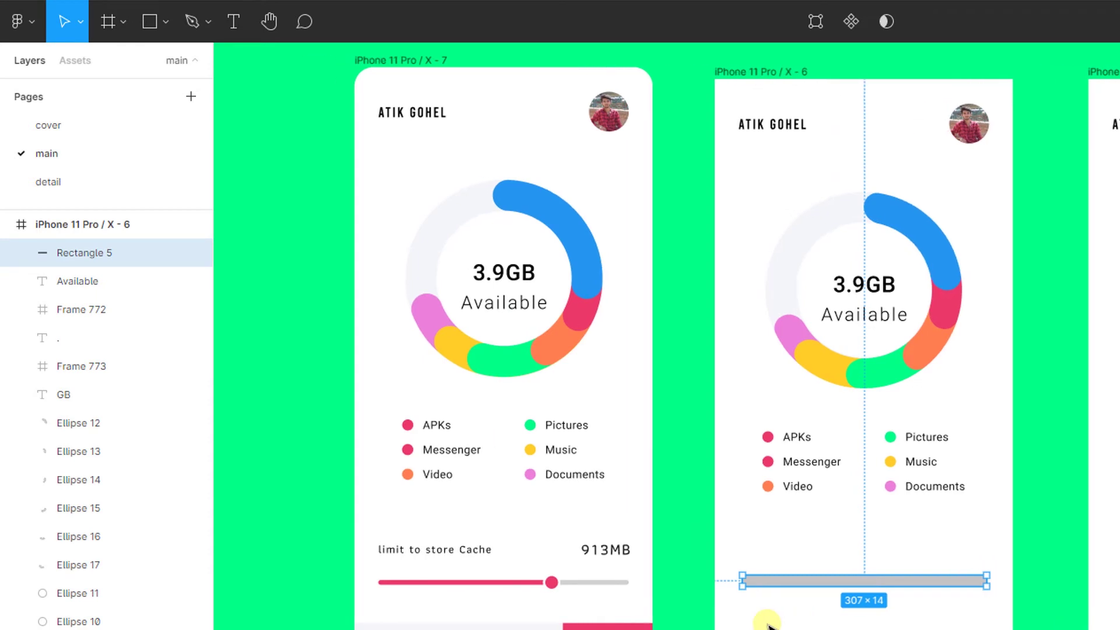
{"action": "scroll", "coordinate": [767, 624], "scroll_direction": "up", "scroll_amount": 2, "text": "ctrl"}
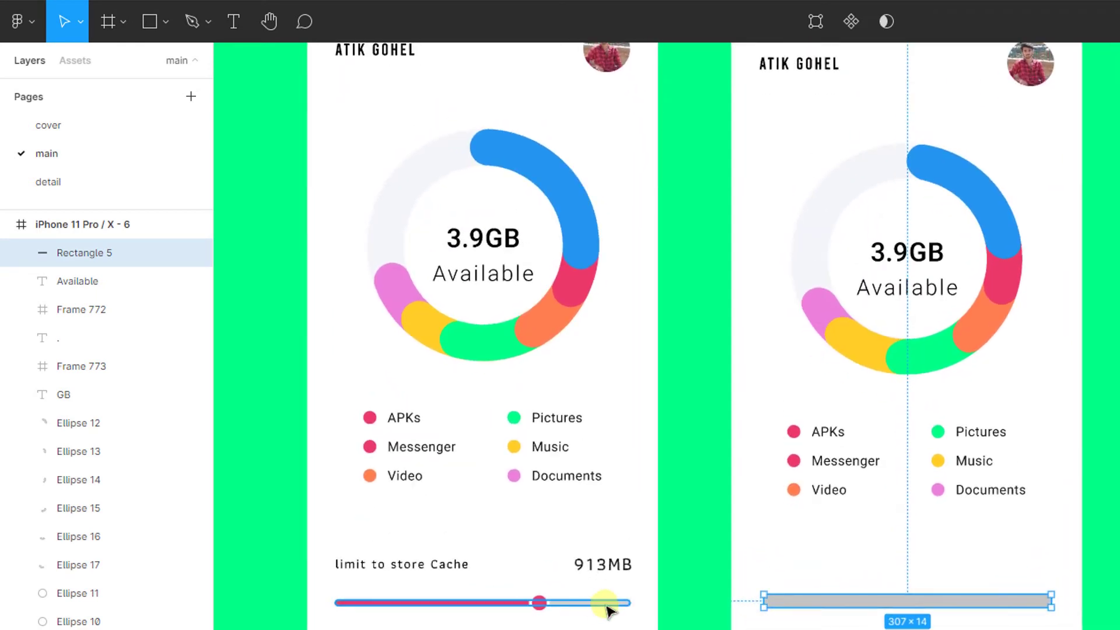
Size the grey bar 315×6 with corner radius 1000 and lower it to the slider's height.
{"action": "left_click", "coordinate": [596, 604]}
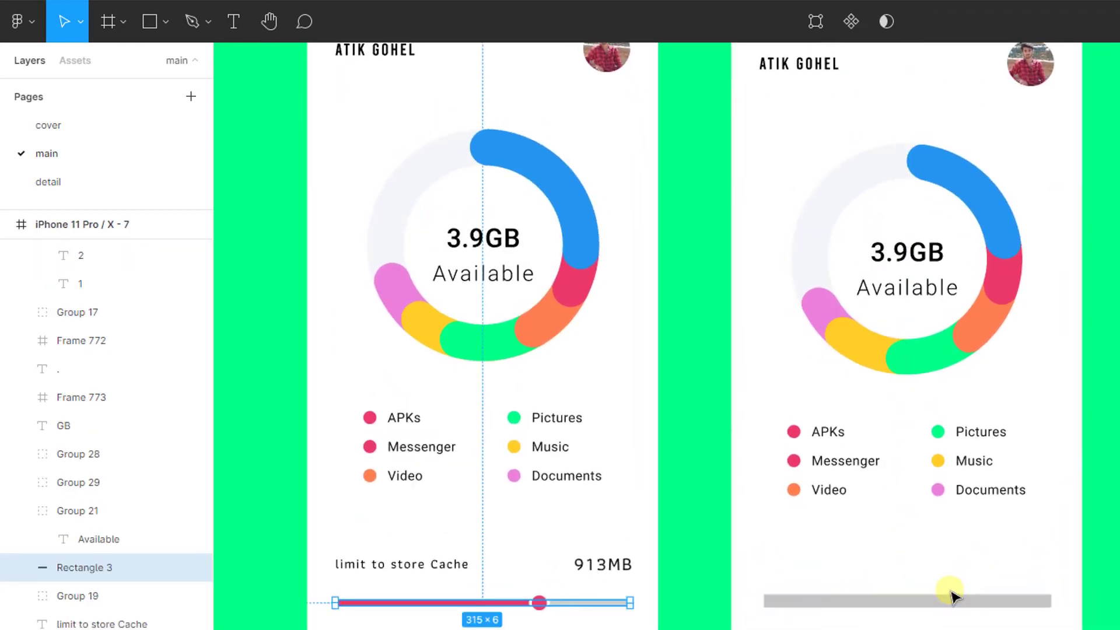
{"action": "left_click", "coordinate": [954, 601]}
{"action": "left_click", "coordinate": [988, 132]}
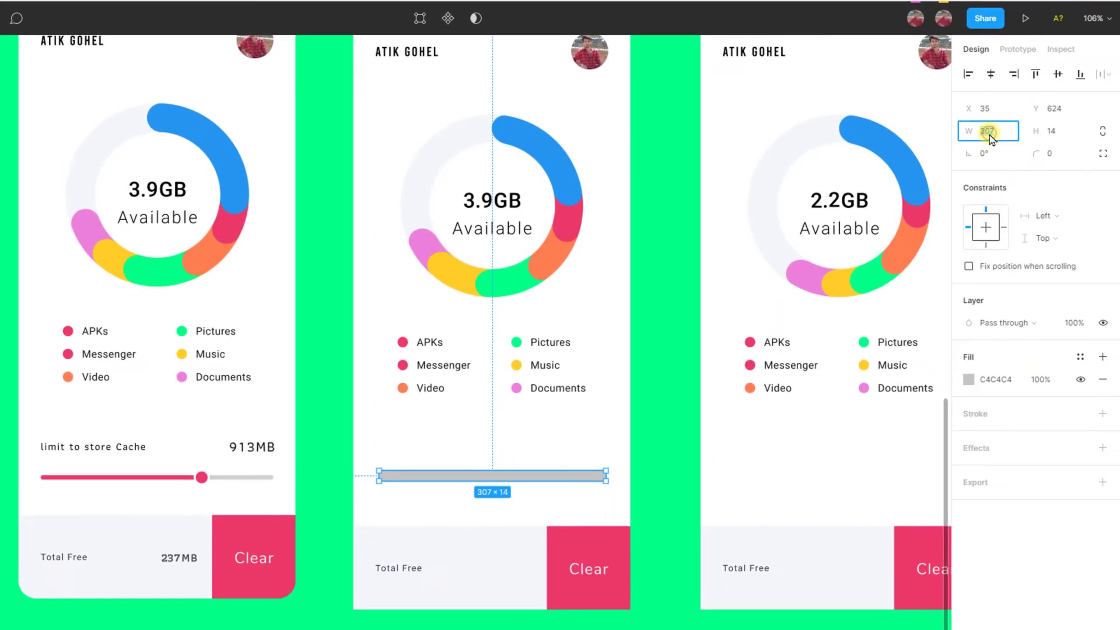
{"action": "type", "text": "5"}
{"action": "key", "text": "Tab"}
{"action": "type", "text": "6"}
{"action": "key", "text": "Return"}
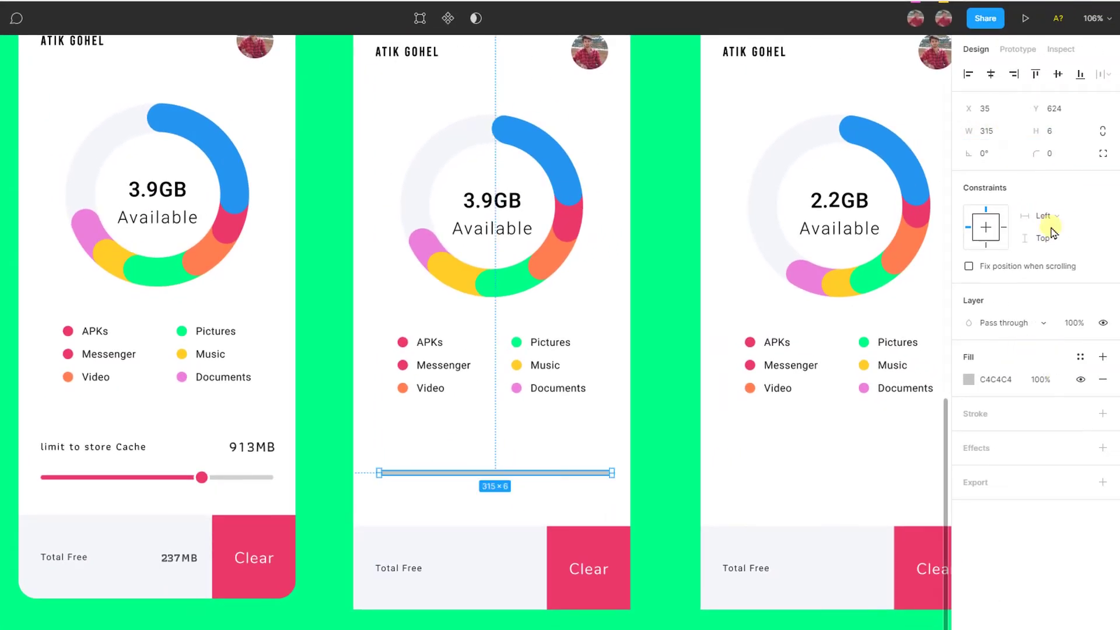
{"action": "type", "text": "1000"}
{"action": "key", "text": "Return"}
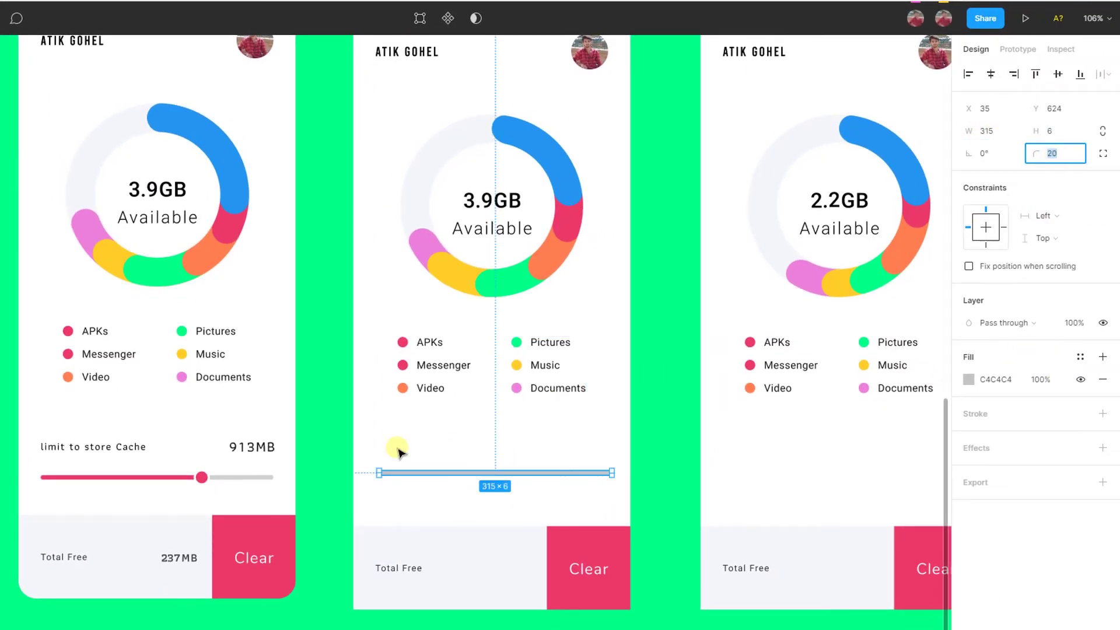
{"action": "left_click", "coordinate": [268, 477]}
{"action": "left_click_drag", "start_coordinate": [400, 473], "coordinate": [458, 508]}
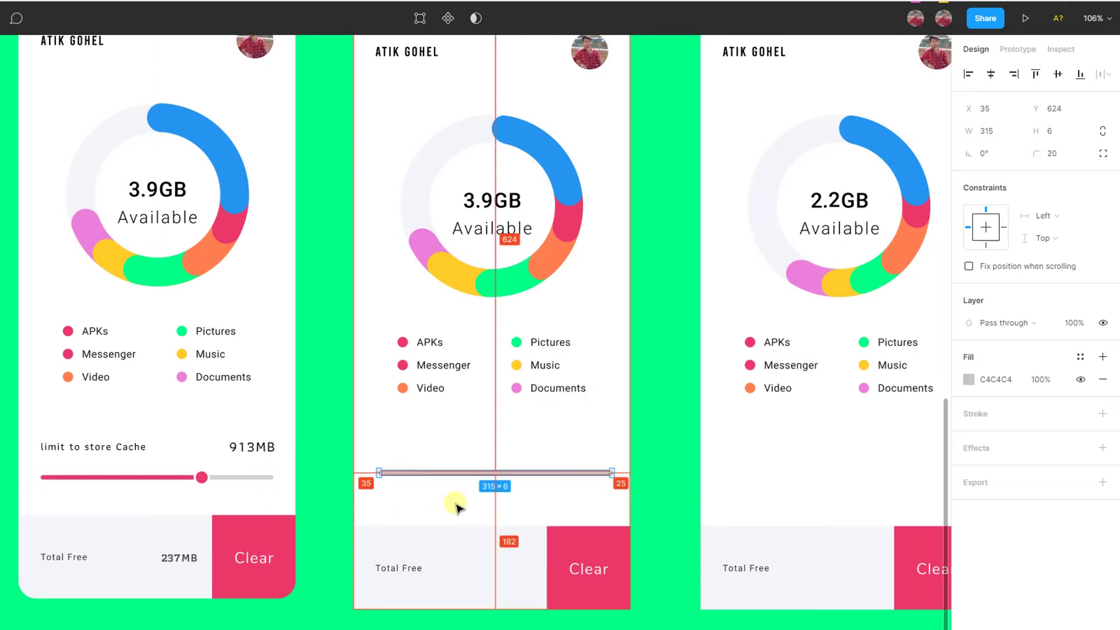
{"action": "left_click", "coordinate": [414, 518]}
Shorten the middle screen's bar copy to 169 wide and fill it with the slider's pink EA3869.
{"action": "left_click", "coordinate": [415, 488]}
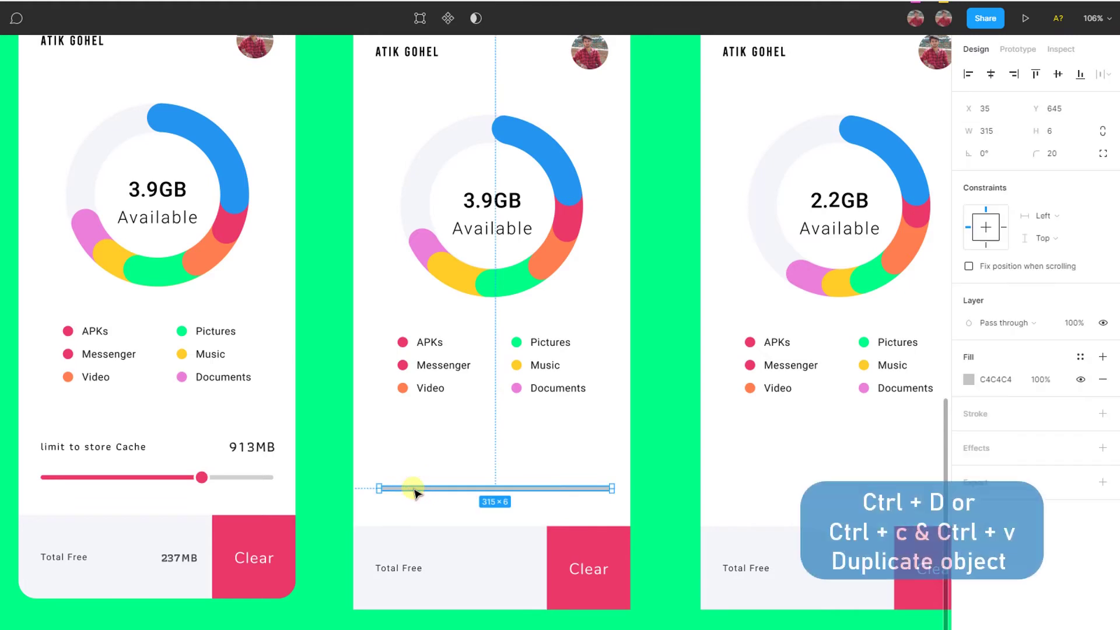
{"action": "left_click_drag", "start_coordinate": [614, 489], "coordinate": [505, 488]}
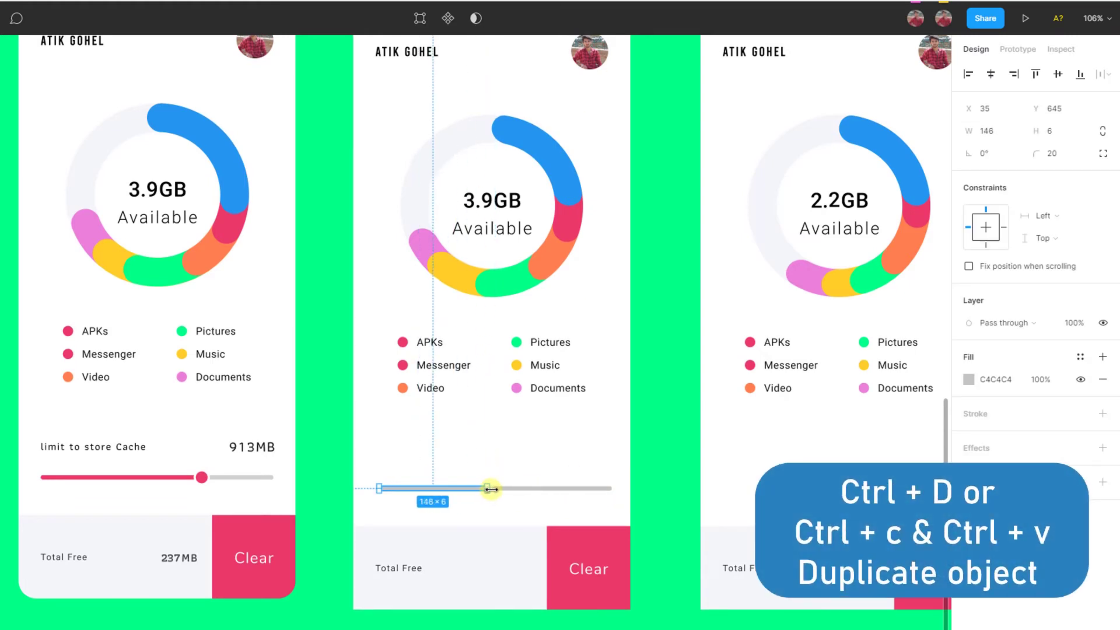
{"action": "left_click", "coordinate": [968, 380]}
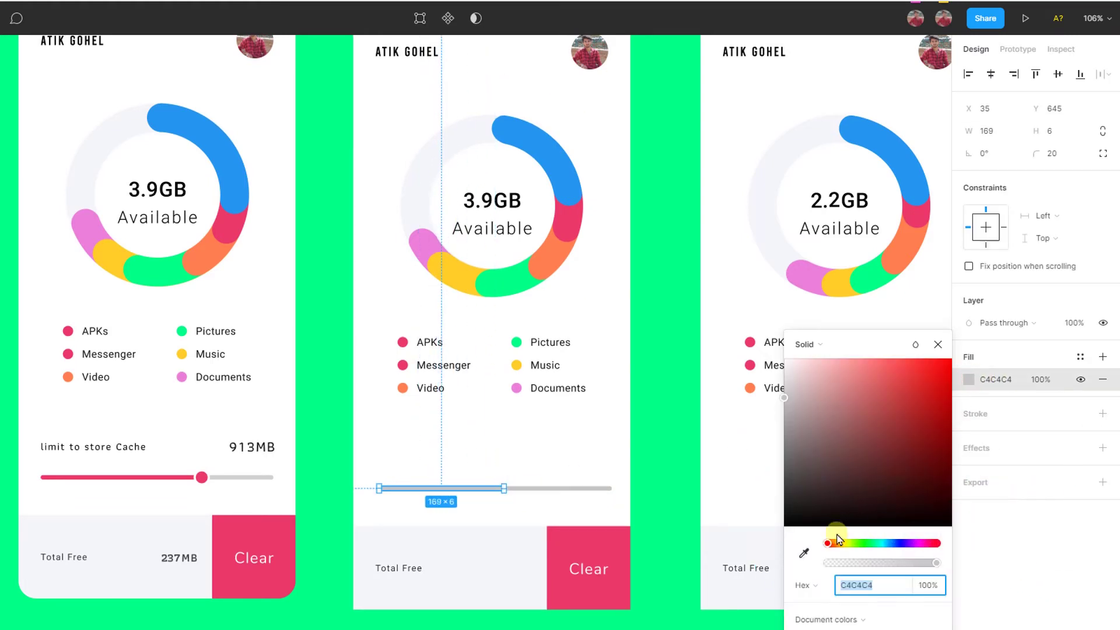
{"action": "left_click", "coordinate": [804, 552]}
{"action": "left_click", "coordinate": [197, 474]}
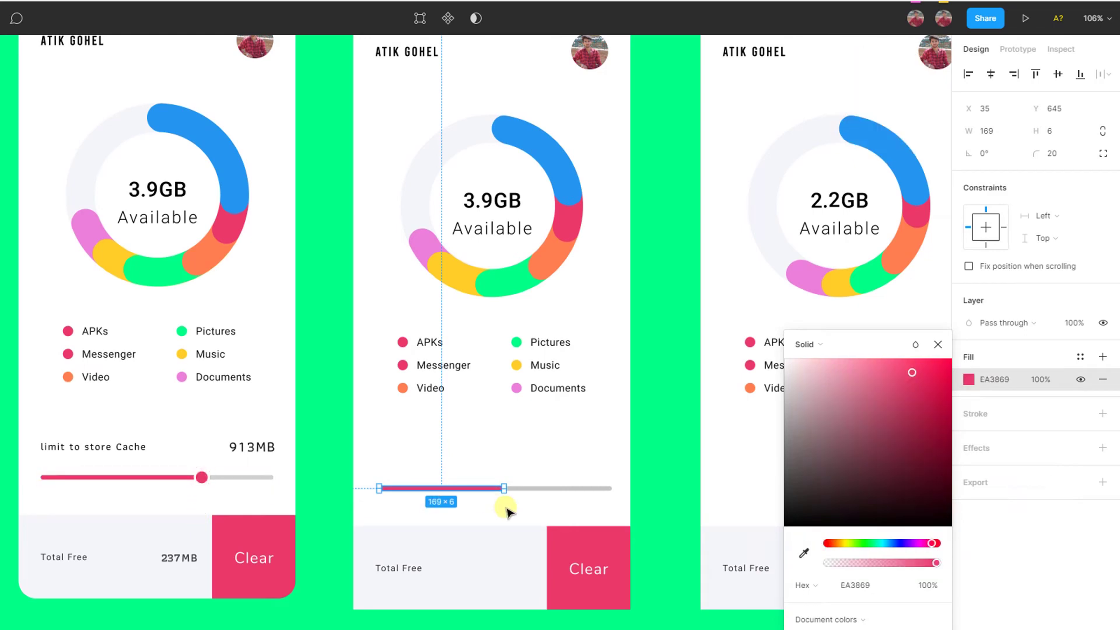
{"action": "key", "text": "Escape"}
{"action": "scroll", "coordinate": [505, 510], "scroll_direction": "up", "scroll_amount": 2}
{"action": "scroll", "coordinate": [505, 511], "scroll_direction": "up", "scroll_amount": 2}
{"action": "scroll", "coordinate": [505, 511], "scroll_direction": "left", "scroll_amount": 2}
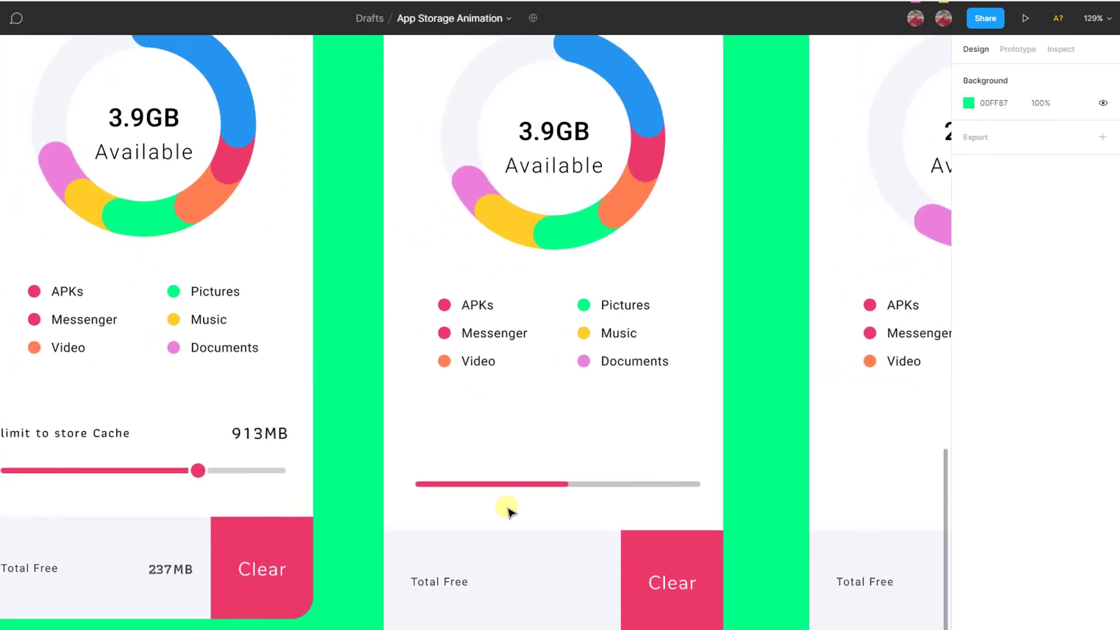
Draw a 22×22 circle and place it on the middle screen's slider track.
{"action": "left_click", "coordinate": [194, 479]}
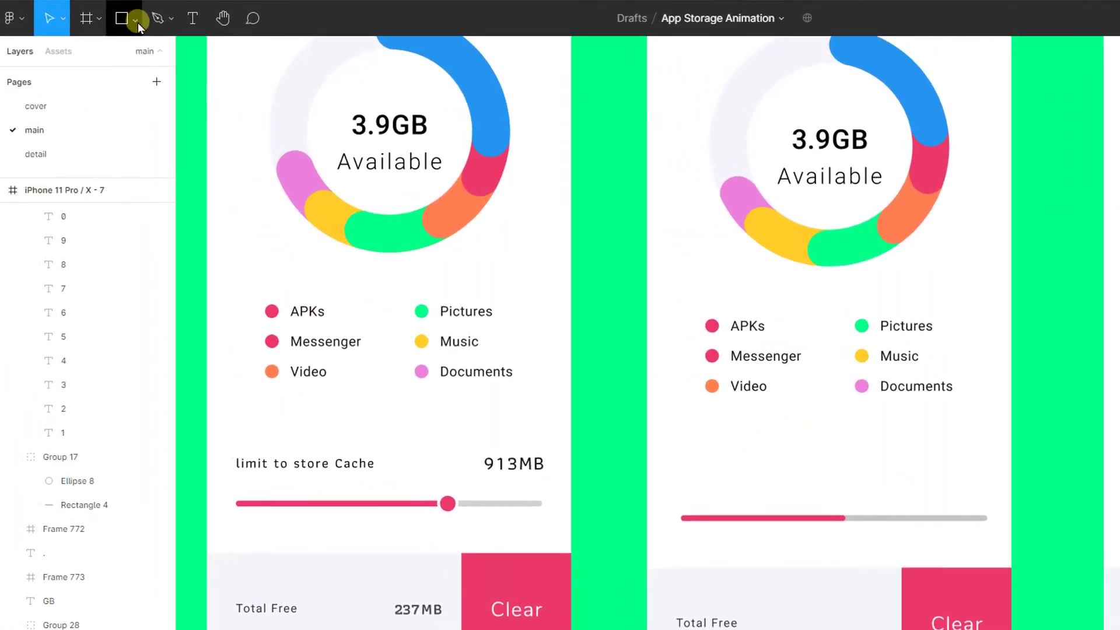
{"action": "left_click", "coordinate": [141, 19]}
{"action": "left_click", "coordinate": [157, 105]}
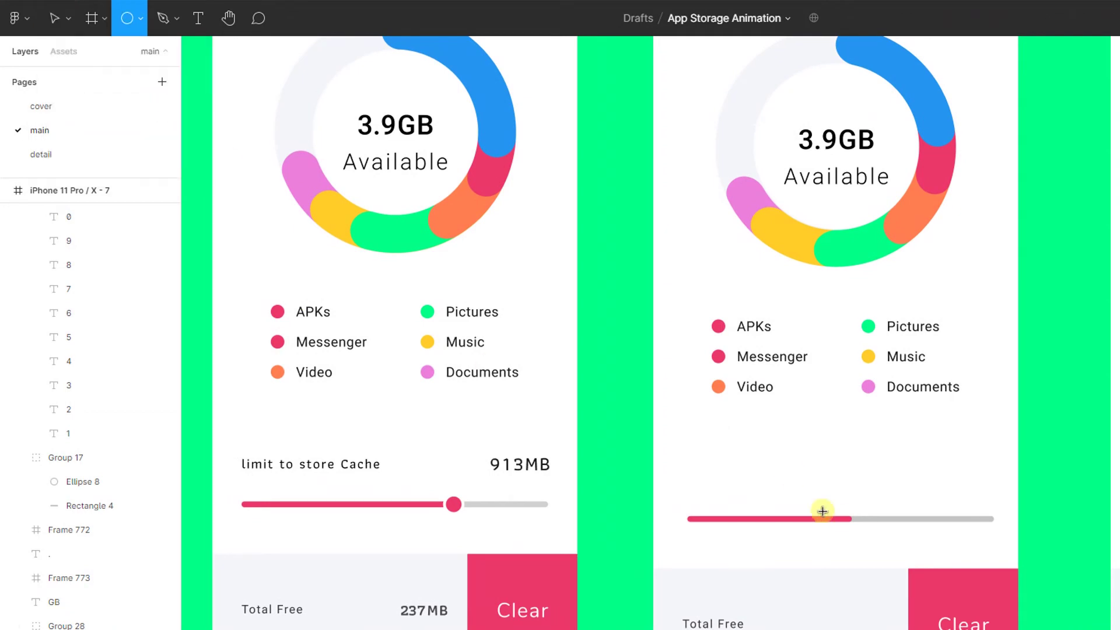
{"action": "left_click_drag", "start_coordinate": [847, 514], "coordinate": [892, 560]}
{"action": "left_click", "coordinate": [988, 127]}
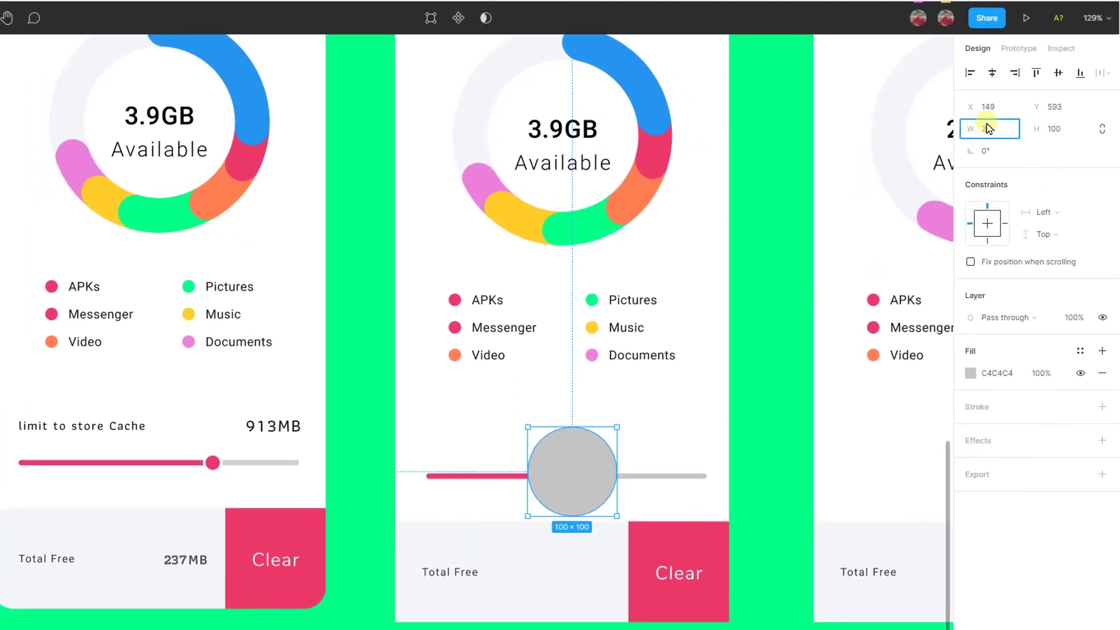
{"action": "type", "text": "20"}
{"action": "key", "text": "Tab"}
{"action": "type", "text": "22"}
{"action": "left_click", "coordinate": [988, 128]}
{"action": "type", "text": "22"}
{"action": "key", "text": "Return"}
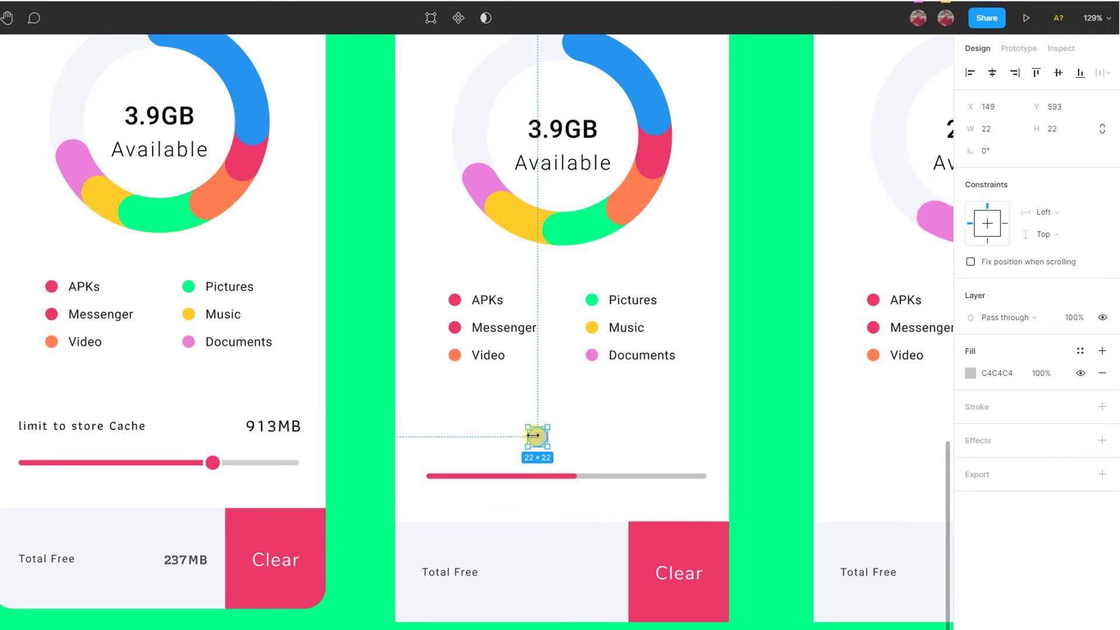
{"action": "left_click_drag", "start_coordinate": [533, 443], "coordinate": [576, 478]}
Fill the knob with the slider's pink EA3869 and give it a white outline of 3.
{"action": "scroll", "coordinate": [572, 475], "scroll_direction": "up", "scroll_amount": 5}
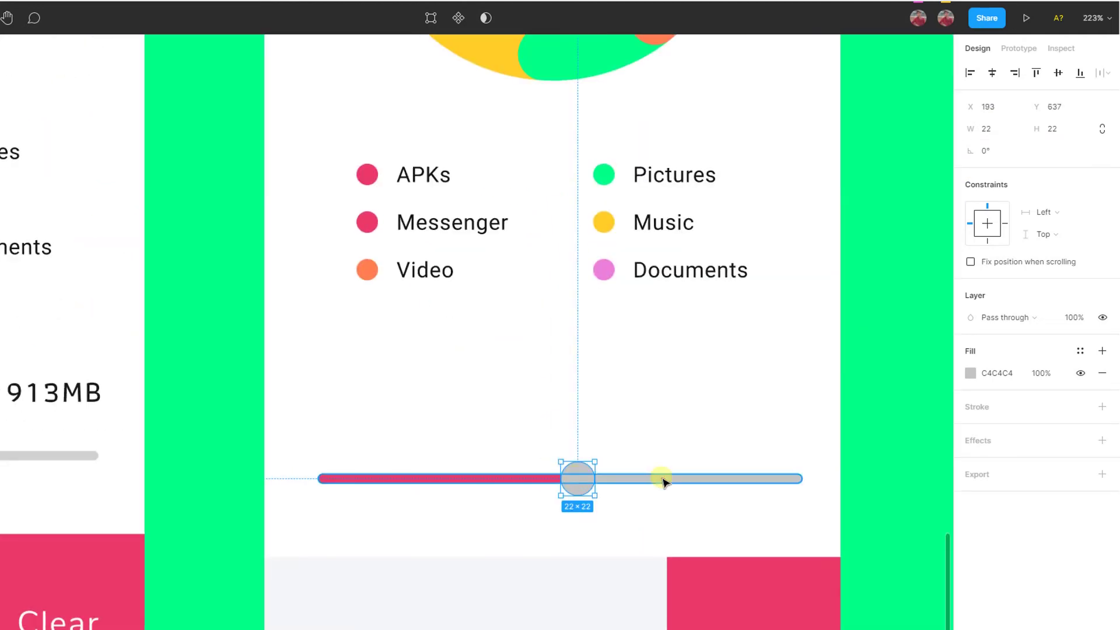
{"action": "left_click", "coordinate": [970, 373]}
{"action": "left_click", "coordinate": [808, 544]}
{"action": "left_click", "coordinate": [551, 478]}
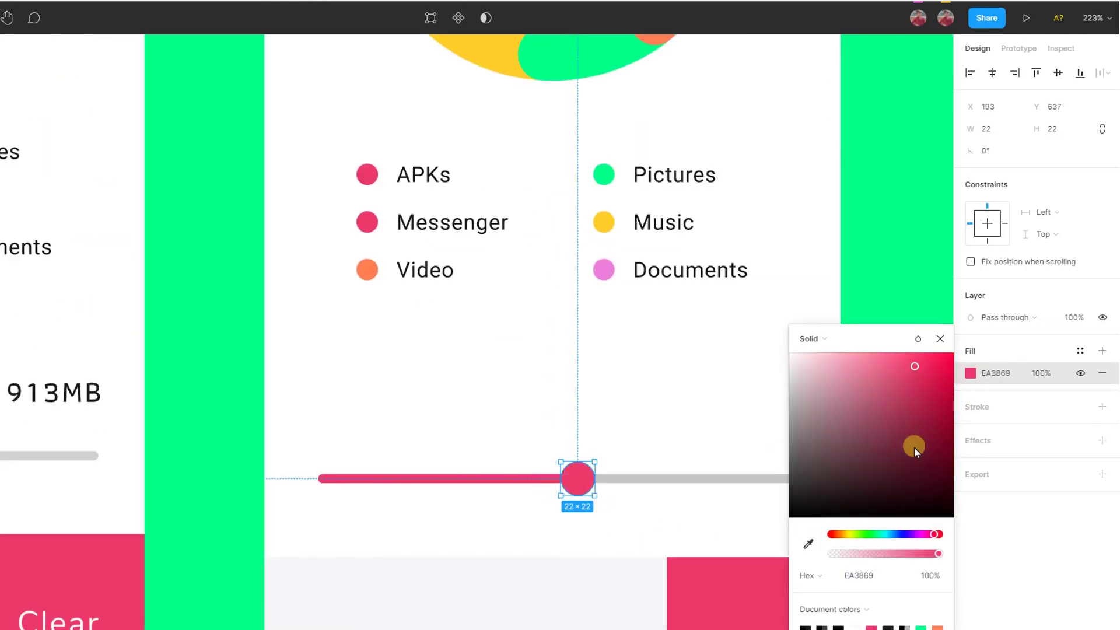
{"action": "left_click", "coordinate": [1103, 406]}
{"action": "left_click", "coordinate": [997, 430]}
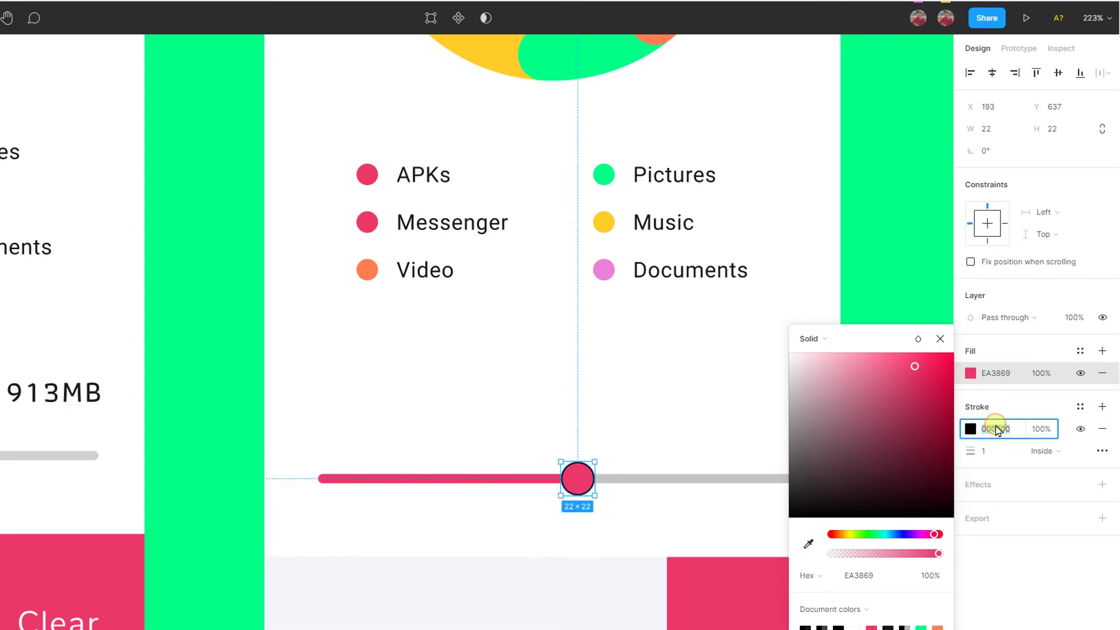
{"action": "left_click", "coordinate": [1001, 456]}
{"action": "type", "text": "2"}
{"action": "scroll", "coordinate": [680, 270], "scroll_direction": "left", "scroll_amount": 6}
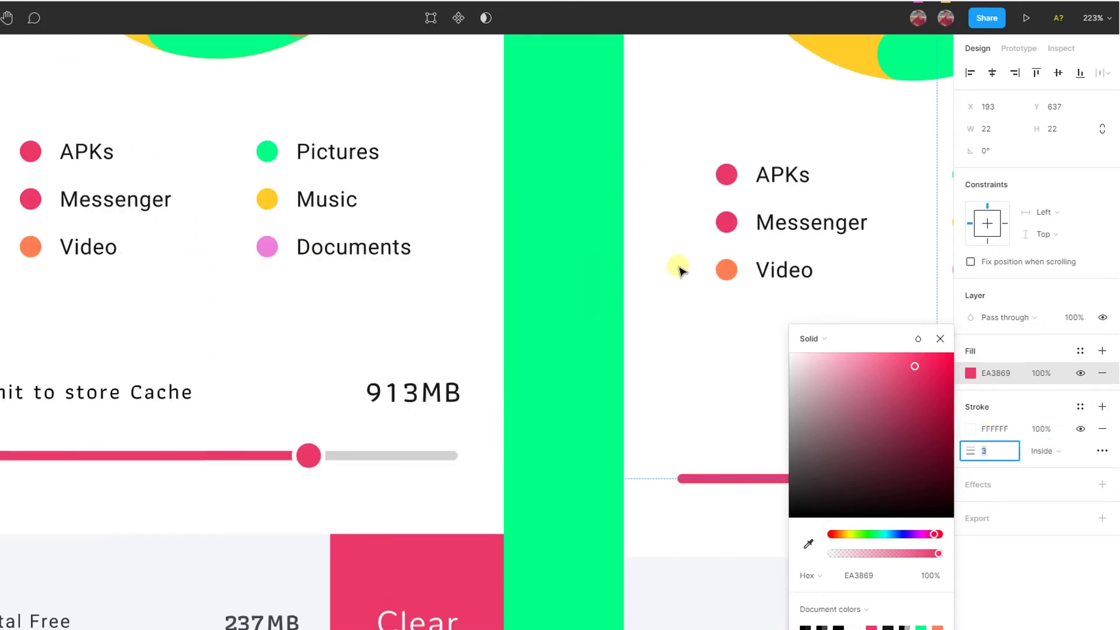
{"action": "left_click", "coordinate": [312, 465]}
{"action": "left_click", "coordinate": [550, 468]}
{"action": "scroll", "coordinate": [550, 468], "scroll_direction": "down", "scroll_amount": 5}
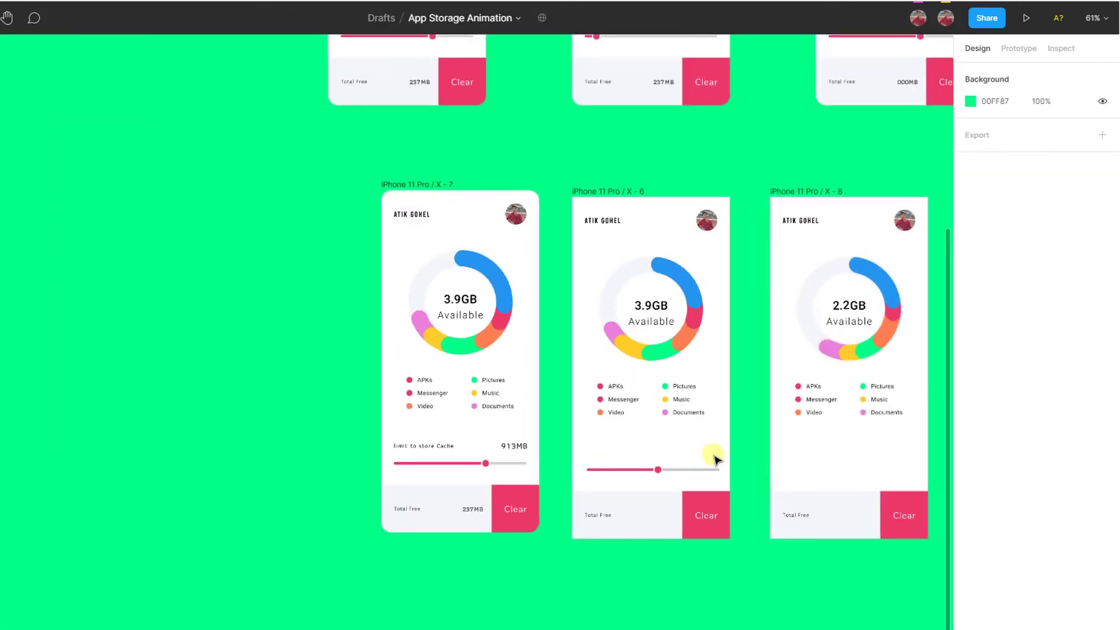
Move the second screen's slider knob near the track's right end and stretch the pink bar to meet it.
{"action": "scroll", "coordinate": [716, 460], "scroll_direction": "up", "scroll_amount": 5}
{"action": "left_click", "coordinate": [551, 502]}
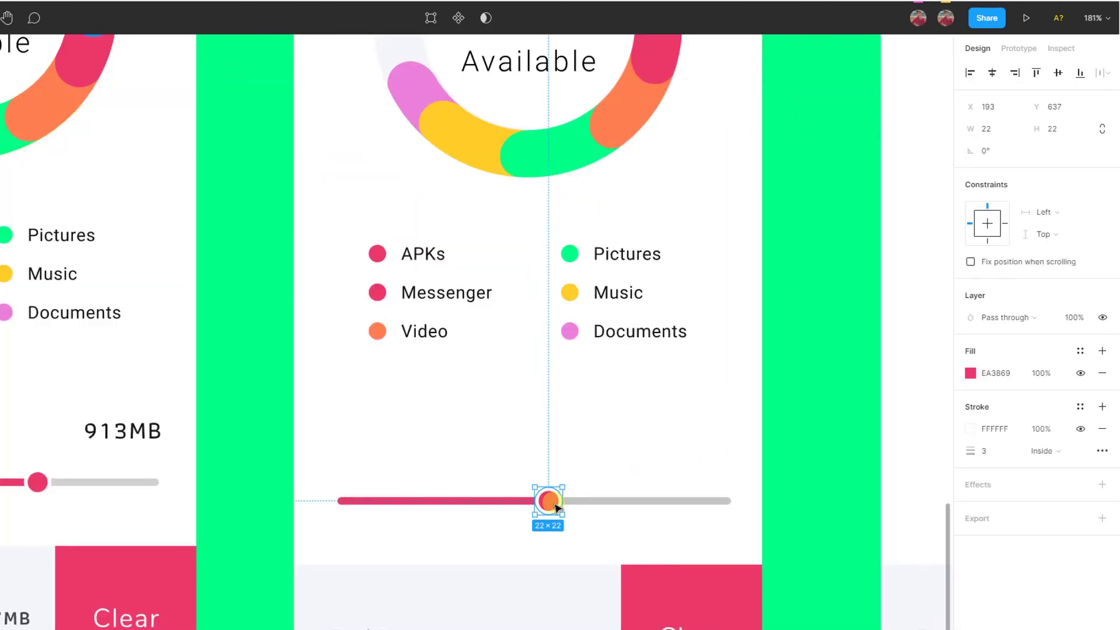
{"action": "left_click_drag", "start_coordinate": [554, 506], "coordinate": [718, 505]}
{"action": "left_click", "coordinate": [537, 503]}
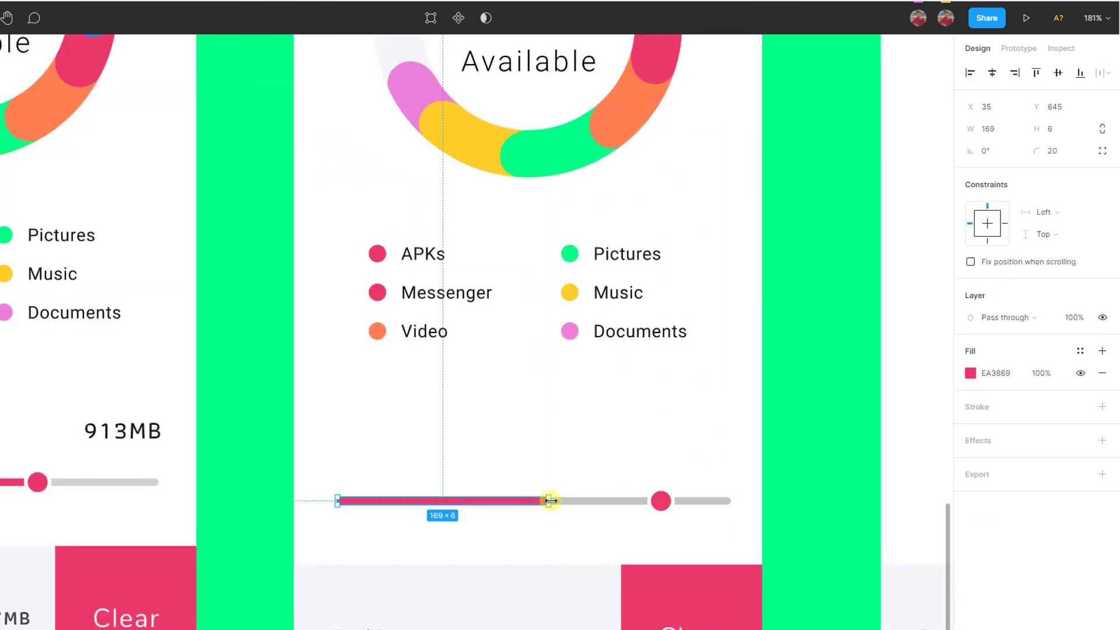
{"action": "left_click_drag", "start_coordinate": [550, 500], "coordinate": [658, 500]}
{"action": "left_click", "coordinate": [789, 495]}
Shift the third phone screen further right on the canvas.
{"action": "scroll", "coordinate": [789, 495], "scroll_direction": "down", "scroll_amount": 5}
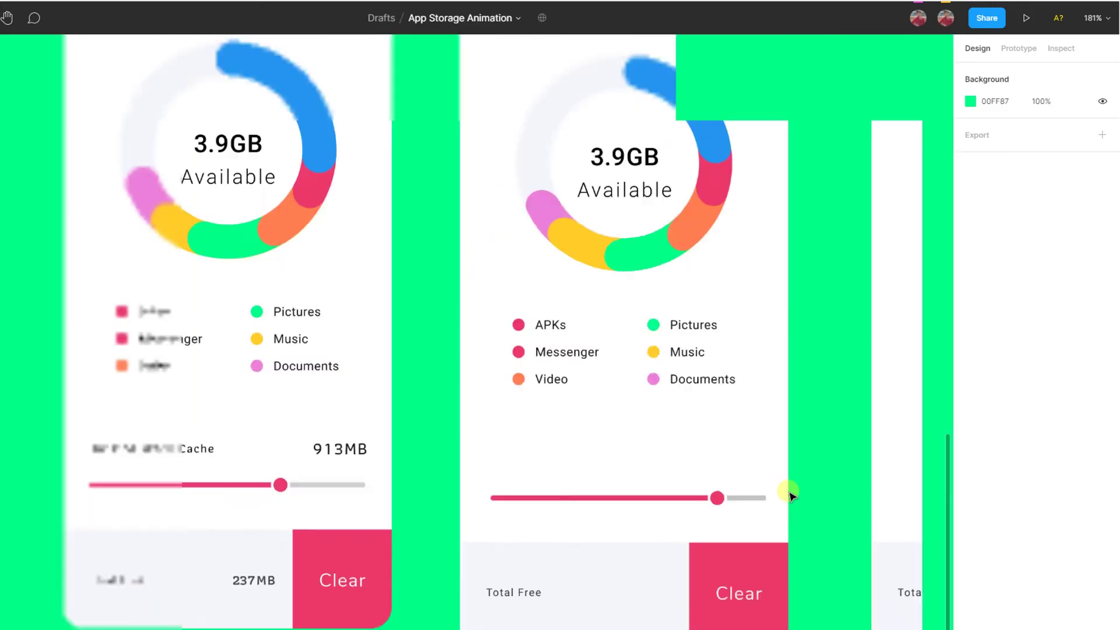
{"action": "scroll", "coordinate": [789, 495], "scroll_direction": "right", "scroll_amount": 2}
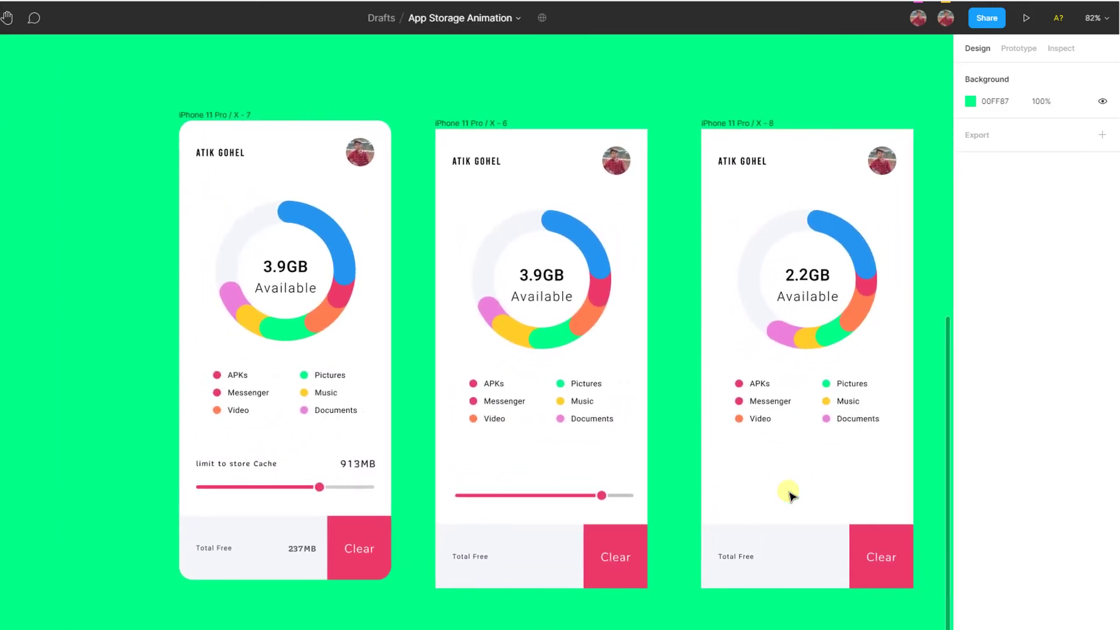
{"action": "scroll", "coordinate": [788, 494], "scroll_direction": "right", "scroll_amount": 3}
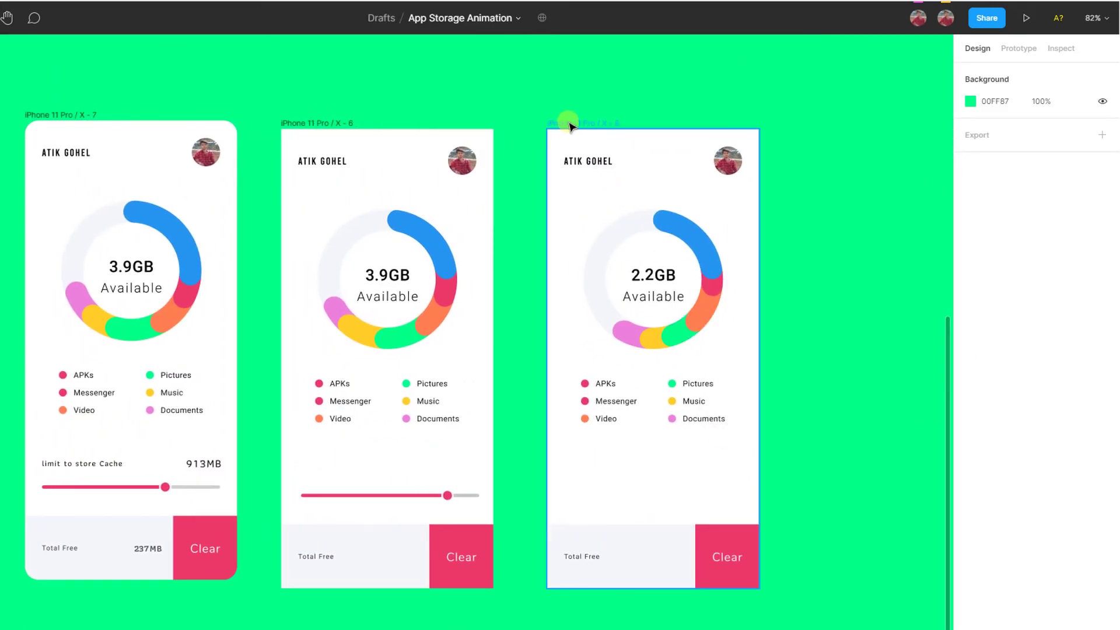
{"action": "left_click_drag", "start_coordinate": [729, 122], "coordinate": [799, 120]}
{"action": "scroll", "coordinate": [531, 363], "scroll_direction": "left", "scroll_amount": 2}
Copy the 'limit to store Cache' label into the second screen above its slider.
{"action": "scroll", "coordinate": [531, 368], "scroll_direction": "up", "scroll_amount": 1}
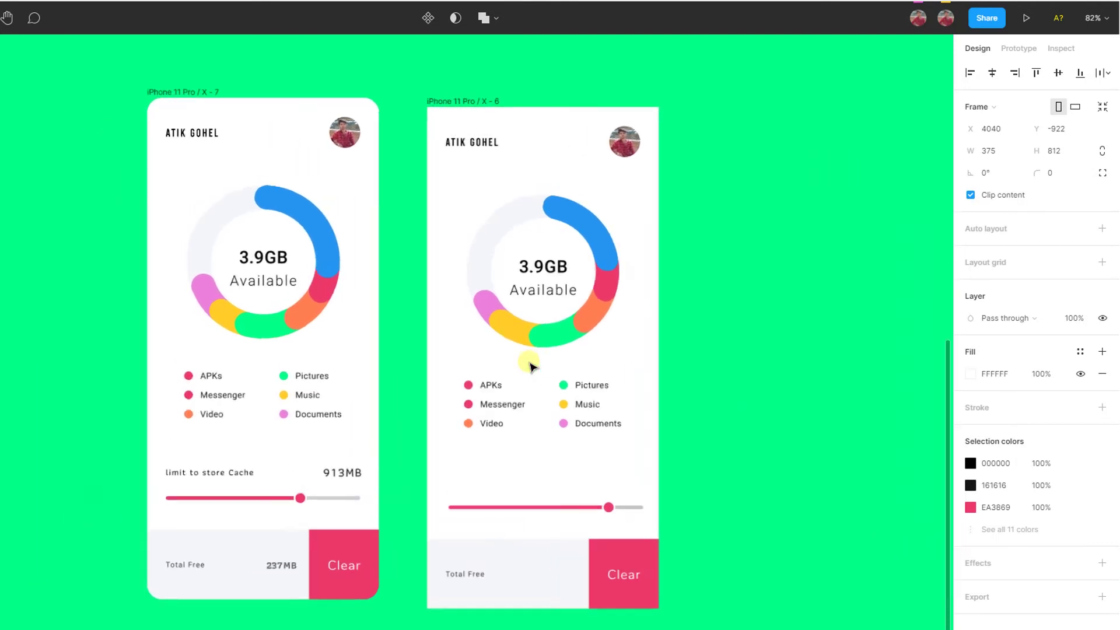
{"action": "scroll", "coordinate": [530, 366], "scroll_direction": "up", "scroll_amount": 3}
{"action": "scroll", "coordinate": [530, 366], "scroll_direction": "down", "scroll_amount": 2}
{"action": "scroll", "coordinate": [531, 366], "scroll_direction": "up", "scroll_amount": 1}
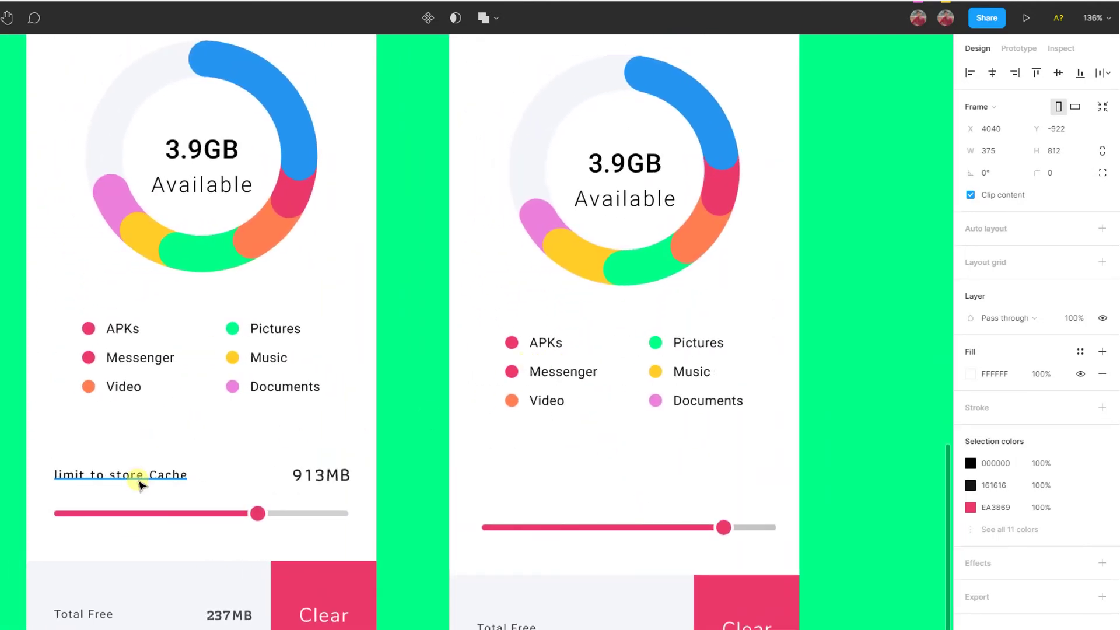
{"action": "left_click", "coordinate": [250, 482]}
{"action": "scroll", "coordinate": [271, 475], "scroll_direction": "down", "scroll_amount": 2}
{"action": "scroll", "coordinate": [271, 475], "scroll_direction": "up", "scroll_amount": 1}
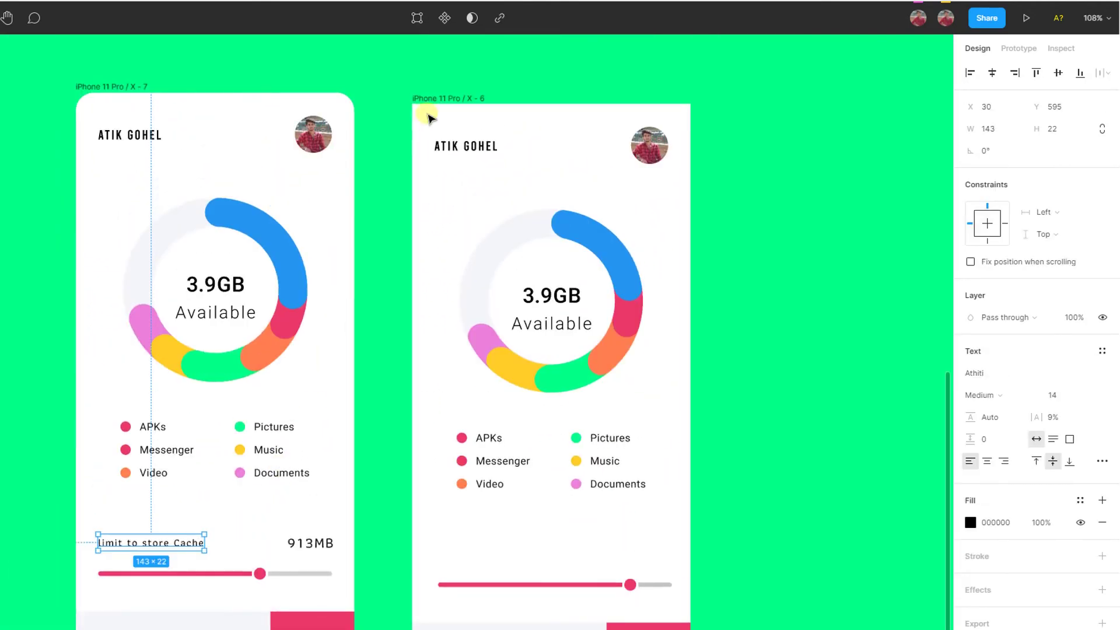
{"action": "left_click", "coordinate": [439, 100]}
{"action": "key", "text": "ctrl+v"}
{"action": "scroll", "coordinate": [517, 571], "scroll_direction": "down", "scroll_amount": 2}
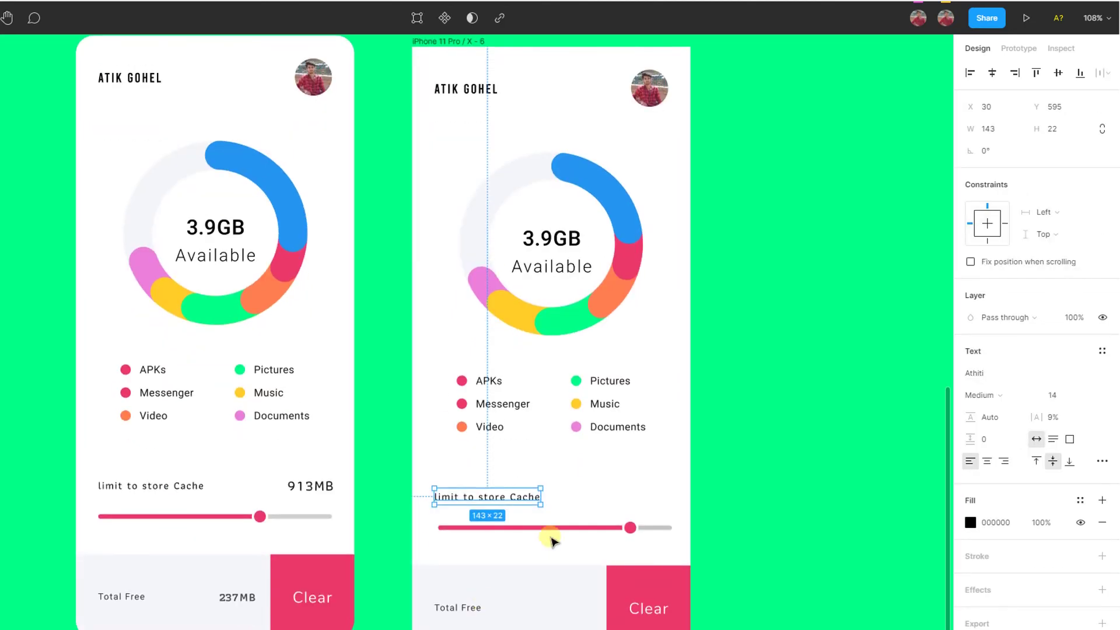
{"action": "scroll", "coordinate": [604, 504], "scroll_direction": "up", "scroll_amount": 2}
{"action": "left_click_drag", "start_coordinate": [222, 483], "coordinate": [313, 502]}
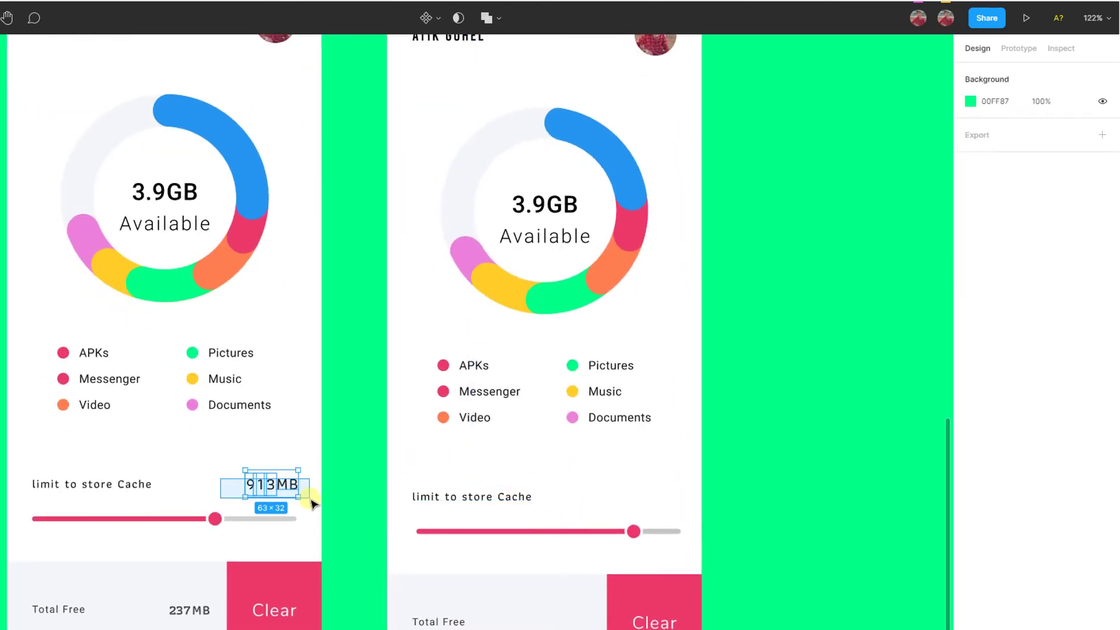
Paste the 913MB digit group onto the canvas and turn off Clip content to show its stacked digit columns.
{"action": "left_click", "coordinate": [820, 465]}
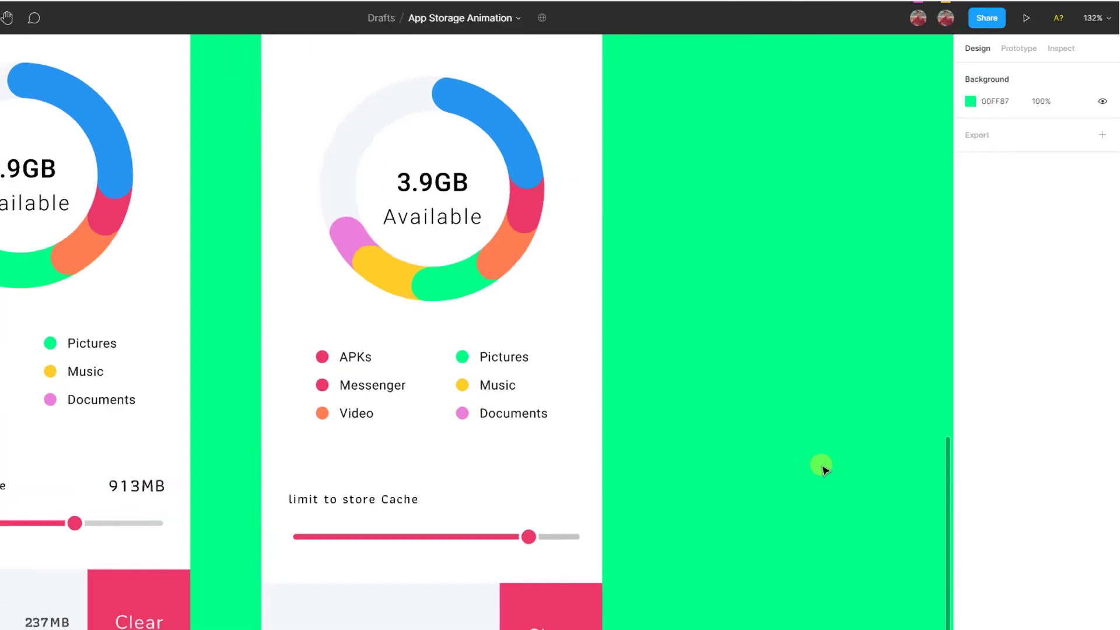
{"action": "scroll", "coordinate": [821, 466], "scroll_direction": "up", "scroll_amount": 5}
{"action": "scroll", "coordinate": [747, 443], "scroll_direction": "right", "scroll_amount": 3}
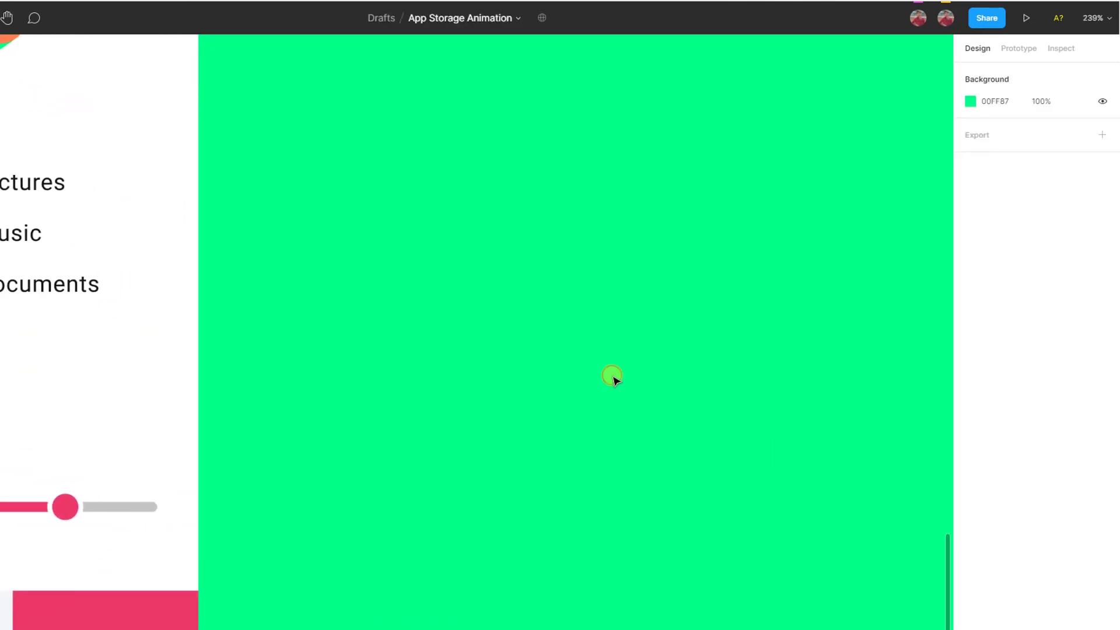
{"action": "key", "text": "ctrl+v"}
{"action": "left_click", "coordinate": [1009, 174]}
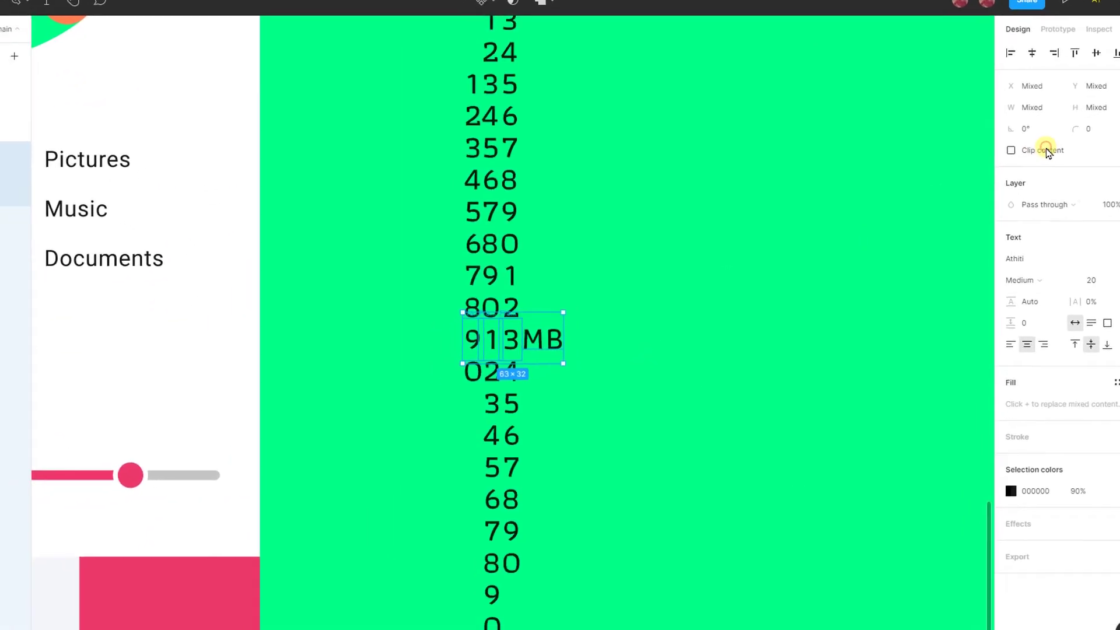
{"action": "left_click", "coordinate": [602, 388]}
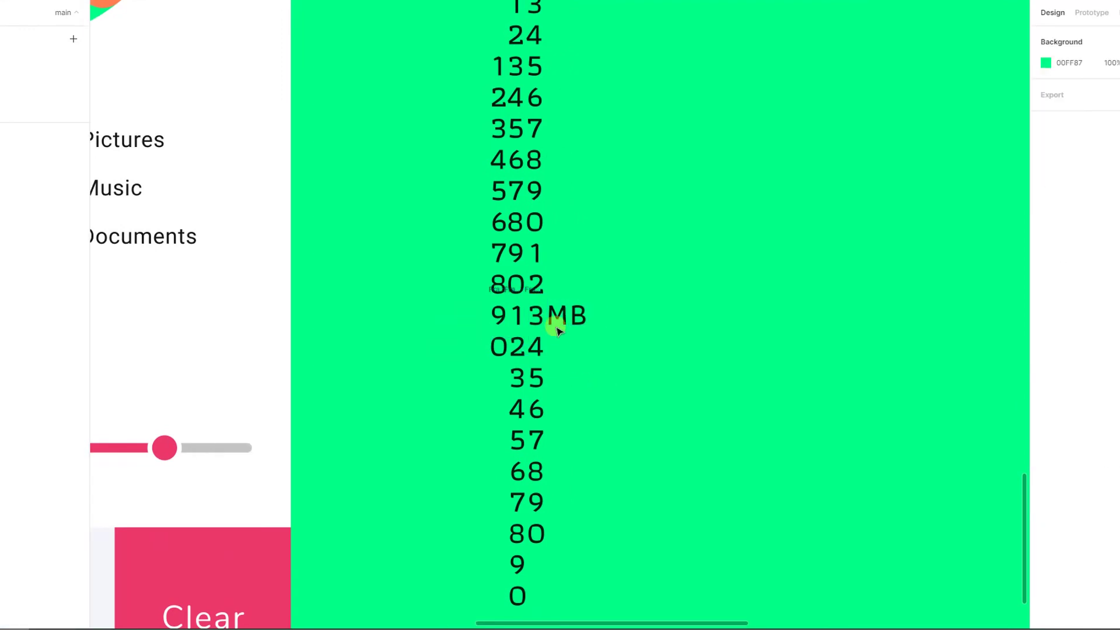
{"action": "scroll", "coordinate": [556, 299], "scroll_direction": "down", "scroll_amount": 2}
{"action": "scroll", "coordinate": [556, 300], "scroll_direction": "down", "scroll_amount": 2}
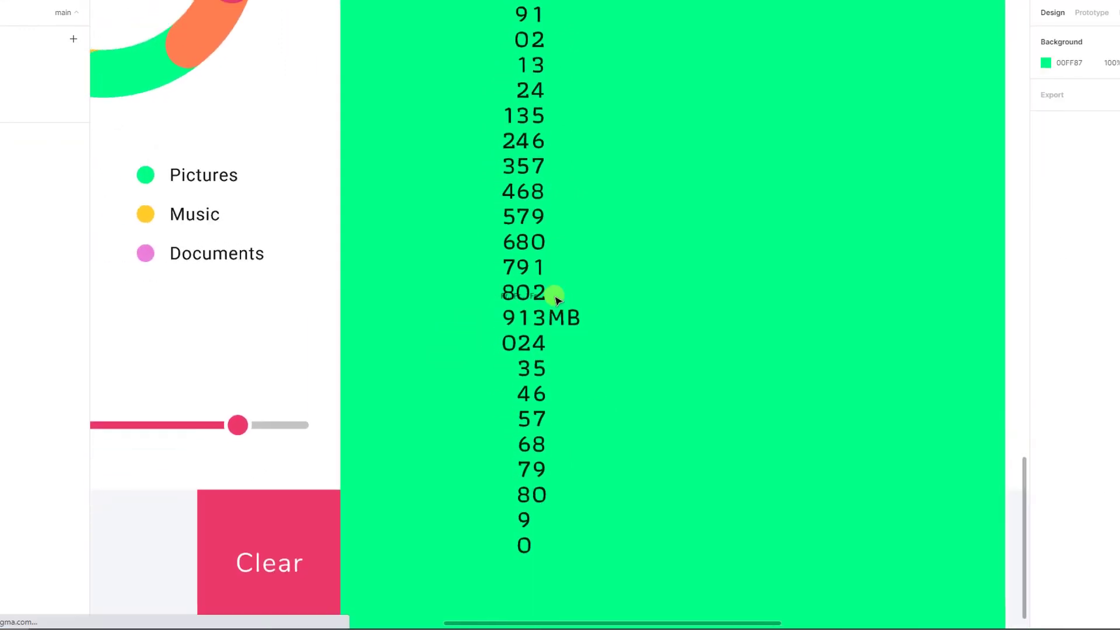
{"action": "scroll", "coordinate": [556, 299], "scroll_direction": "down", "scroll_amount": 2}
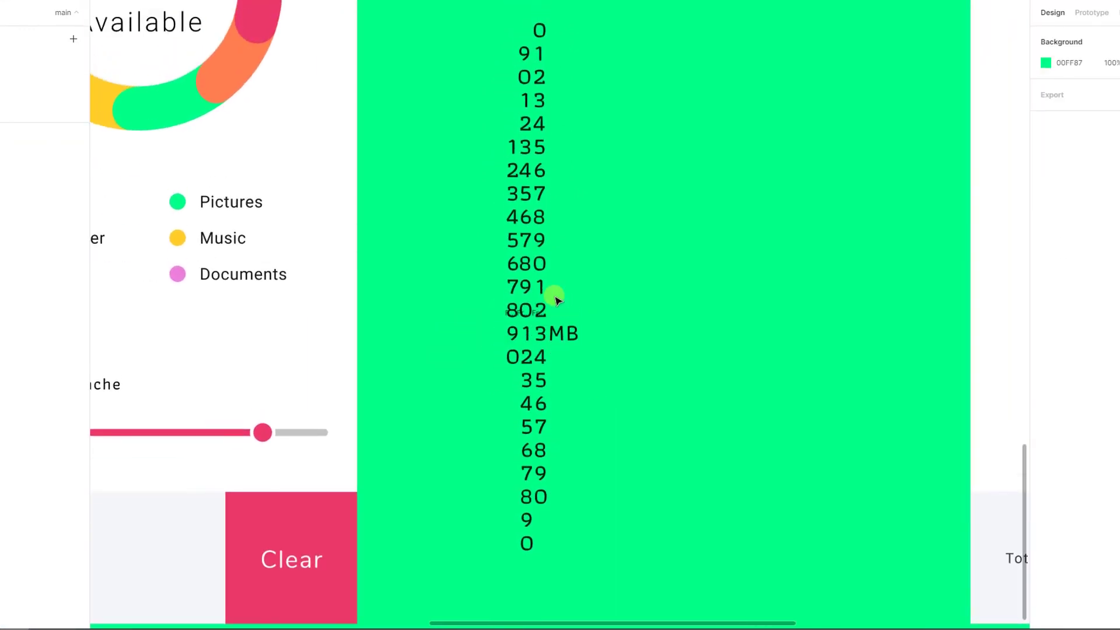
{"action": "scroll", "coordinate": [556, 300], "scroll_direction": "right", "scroll_amount": 2}
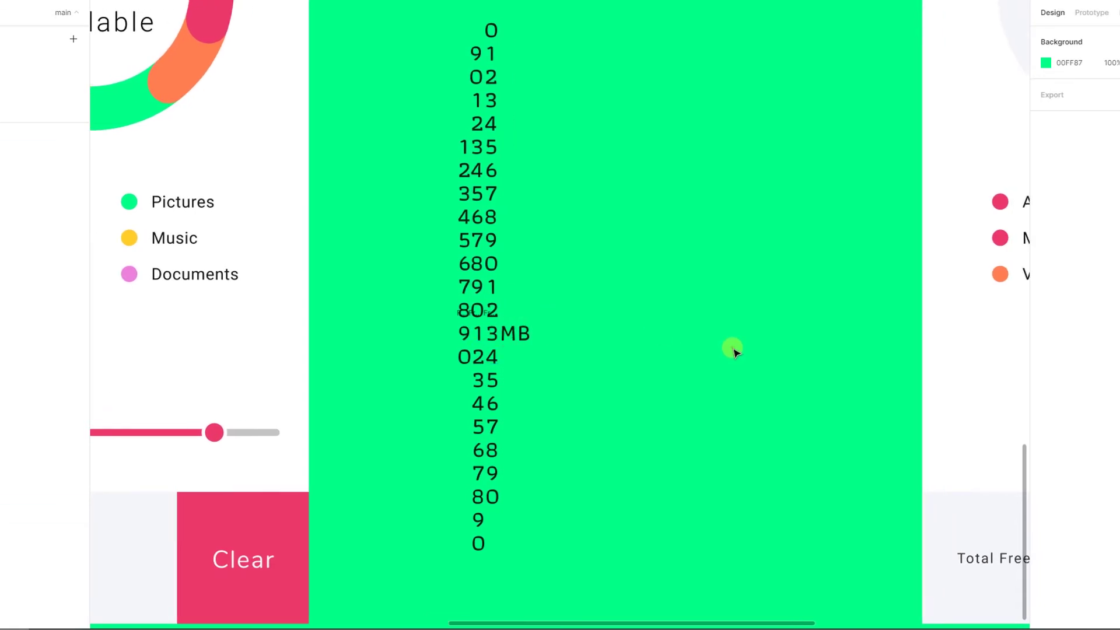
Add a 9 digit beside the 913MB counter and stack copies of 8 above it.
{"action": "left_click", "coordinate": [617, 329]}
{"action": "type", "text": "0"}
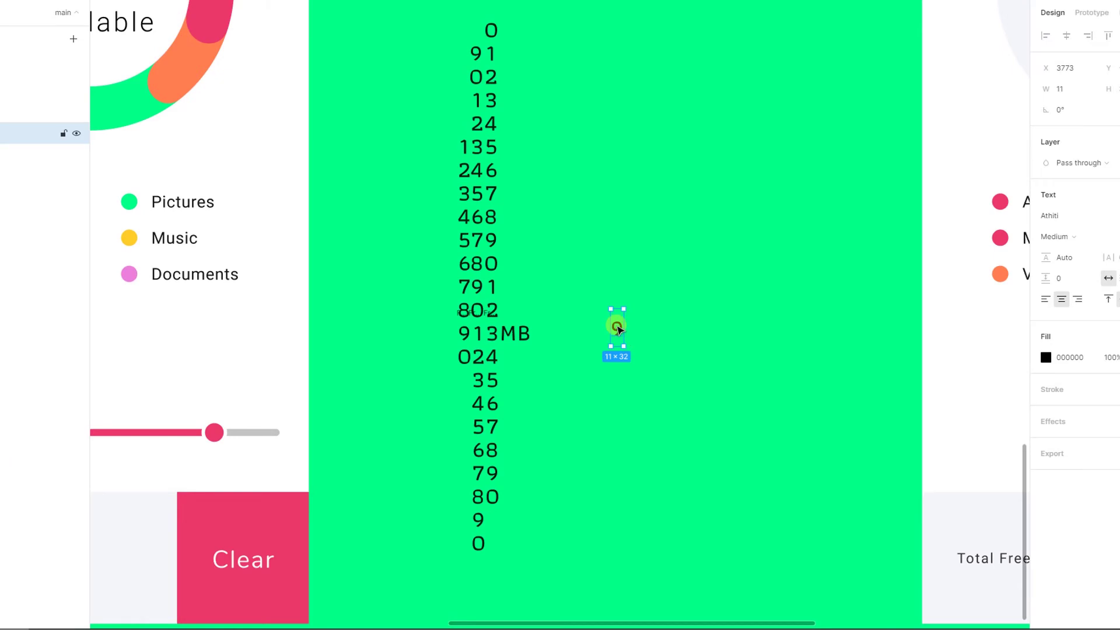
{"action": "left_click_drag", "start_coordinate": [618, 330], "coordinate": [619, 293]}
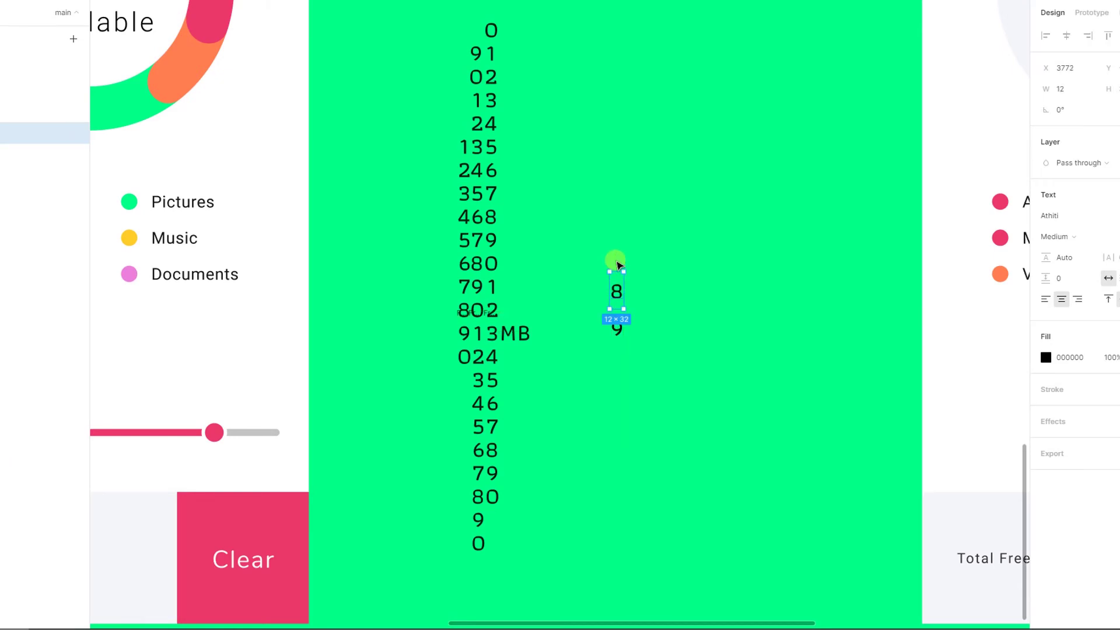
{"action": "left_click_drag", "start_coordinate": [617, 287], "coordinate": [620, 252]}
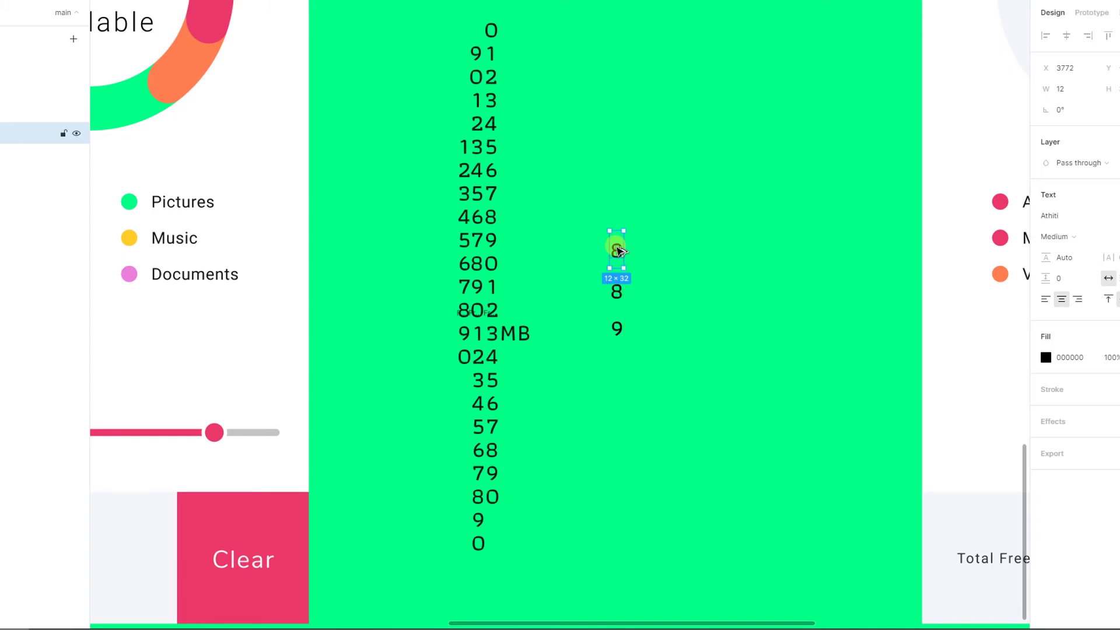
{"action": "key", "text": "ctrl+d"}
{"action": "key", "text": "ctrl+d"}
{"action": "key", "text": "ctrl+d"}
{"action": "key", "text": "ctrl+d"}
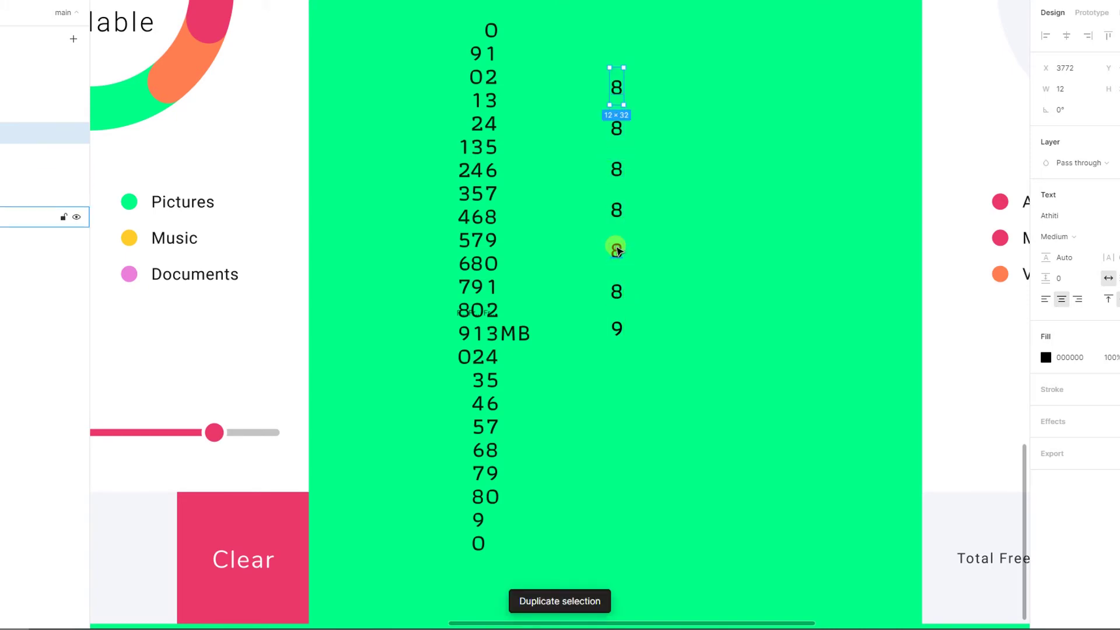
Retype the upper copies in the new column as 7 and 6.
{"action": "double_click", "coordinate": [618, 250]}
{"action": "type", "text": "7"}
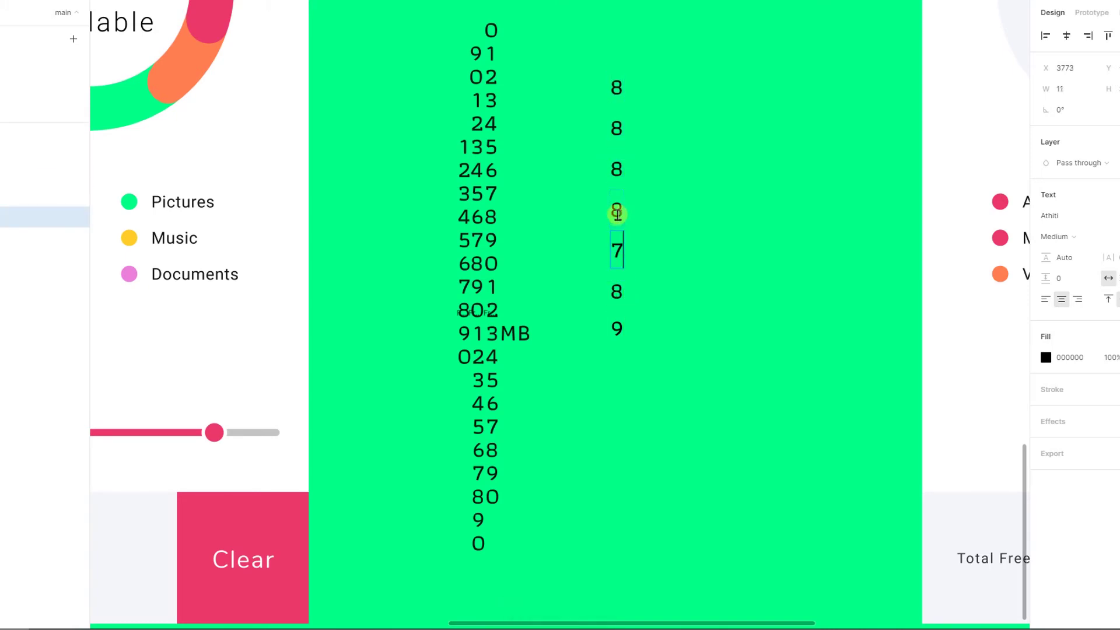
{"action": "double_click", "coordinate": [618, 213]}
{"action": "type", "text": "6"}
{"action": "double_click", "coordinate": [617, 171]}
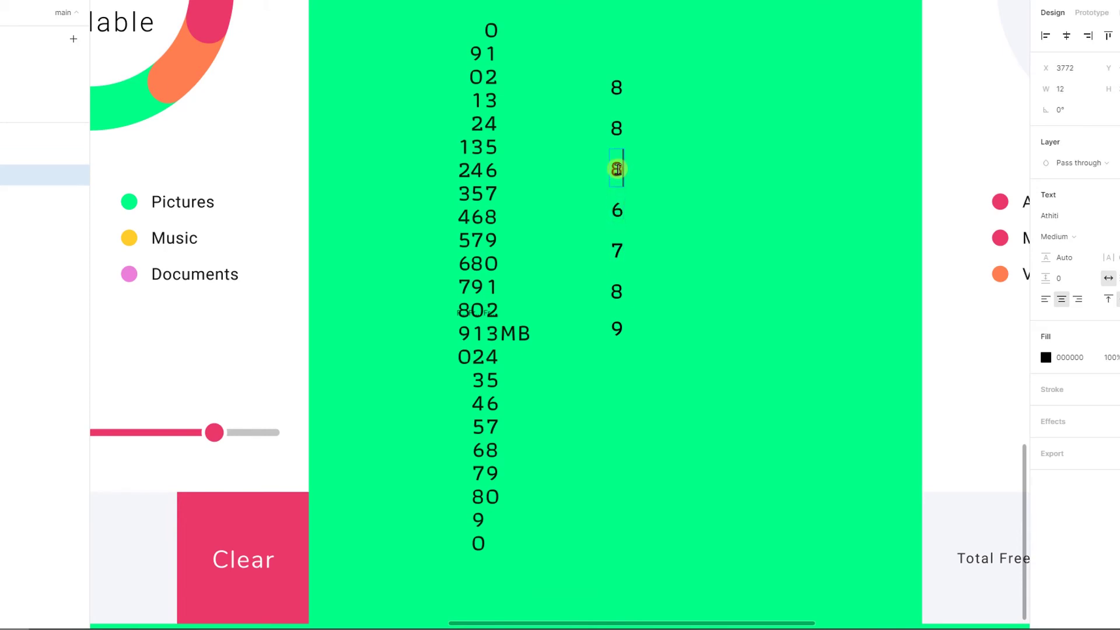
{"action": "left_click", "coordinate": [482, 332]}
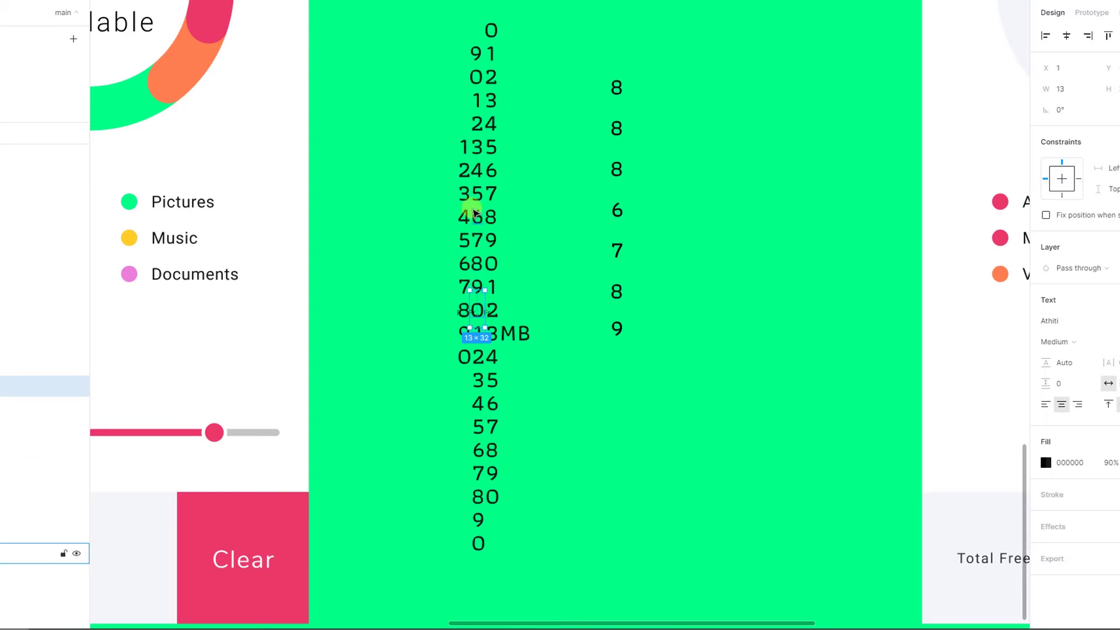
{"action": "scroll", "coordinate": [482, 308], "scroll_direction": "up", "scroll_amount": 2, "text": "ctrl"}
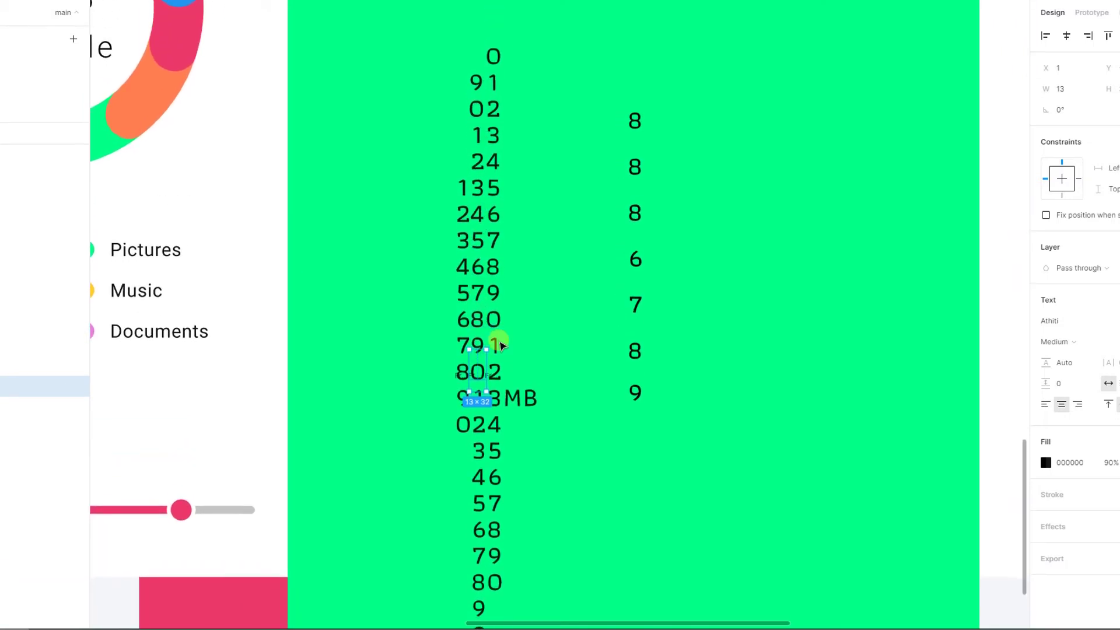
{"action": "scroll", "coordinate": [495, 333], "scroll_direction": "down", "scroll_amount": 2}
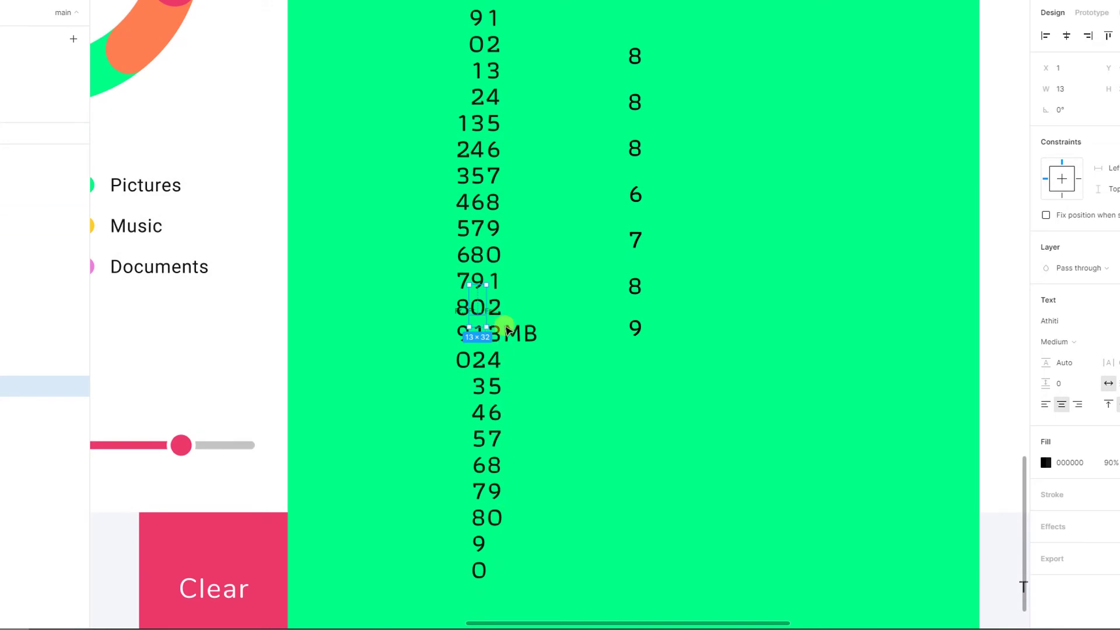
{"action": "scroll", "coordinate": [513, 52], "scroll_direction": "up", "scroll_amount": 2}
Select the digit strips and Frame 774 under the 913MB counter.
{"action": "left_click_drag", "start_coordinate": [572, 81], "coordinate": [719, 519]}
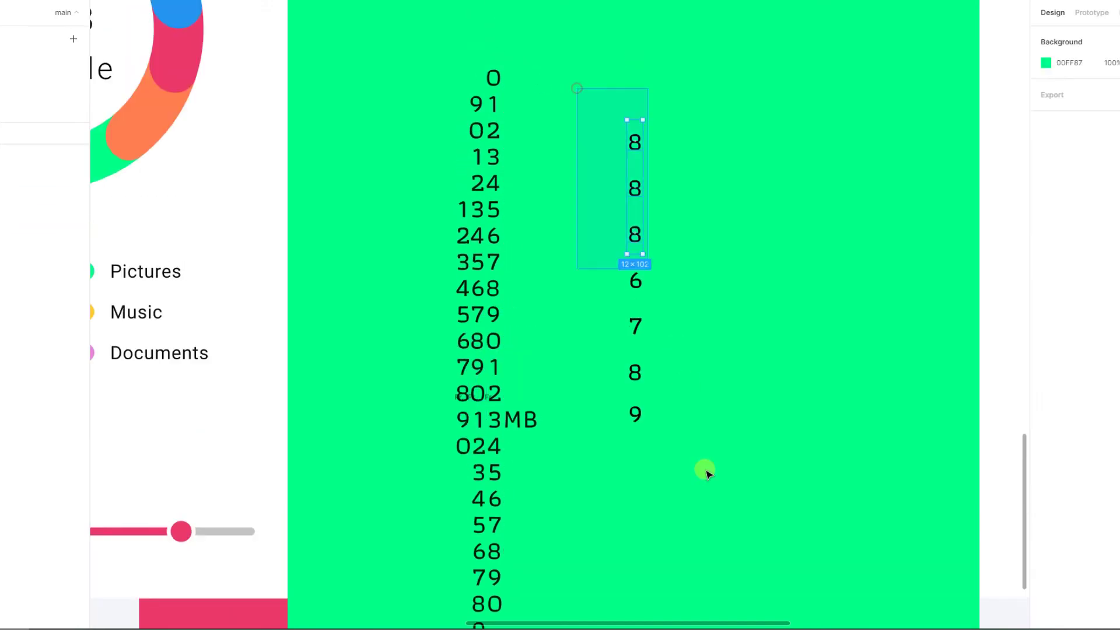
{"action": "left_click", "coordinate": [719, 520]}
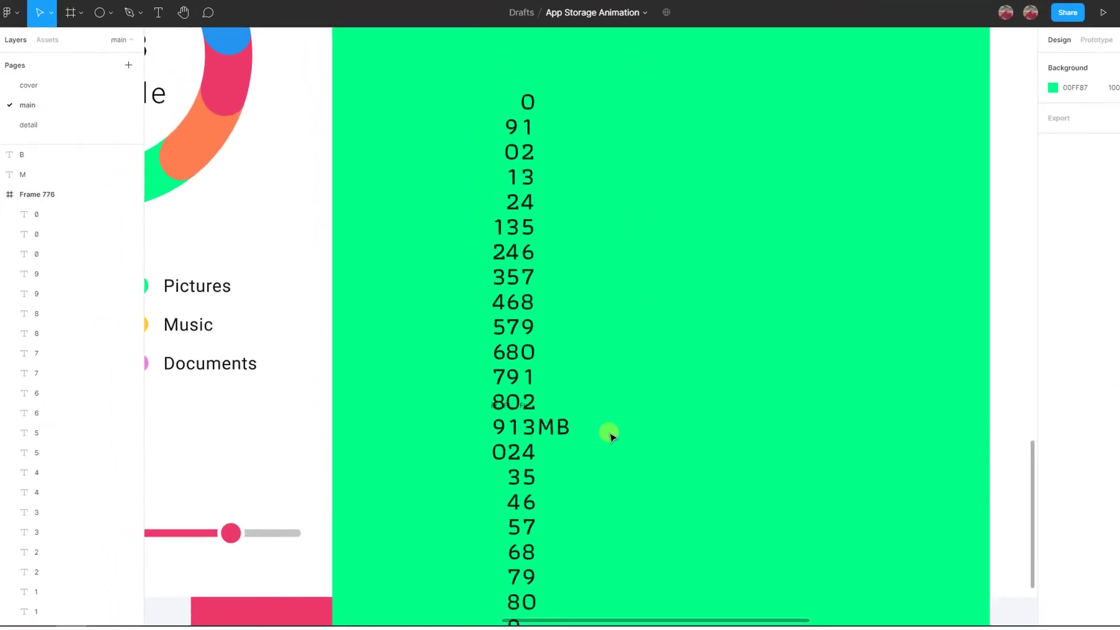
{"action": "left_click_drag", "start_coordinate": [530, 430], "coordinate": [490, 425]}
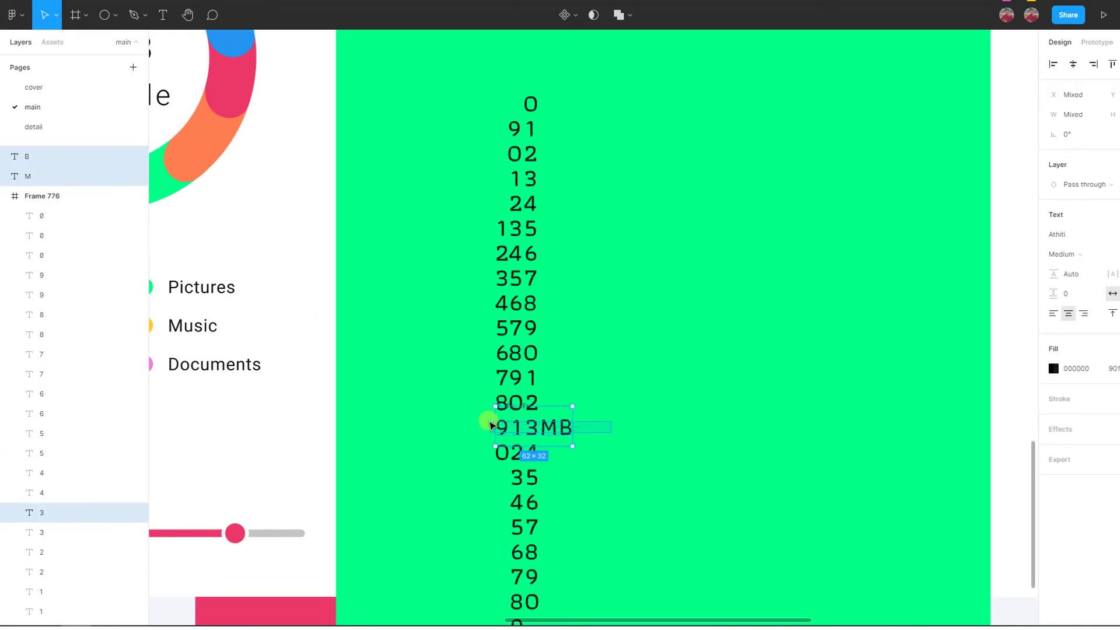
{"action": "left_click", "coordinate": [585, 308]}
{"action": "left_click", "coordinate": [495, 408]}
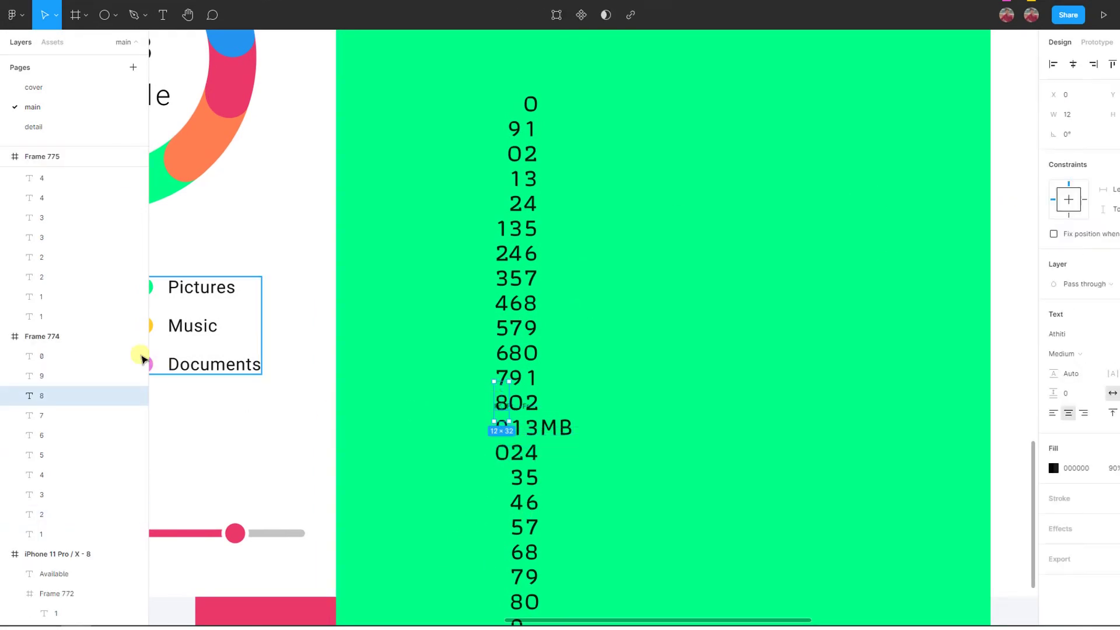
{"action": "left_click", "coordinate": [59, 336]}
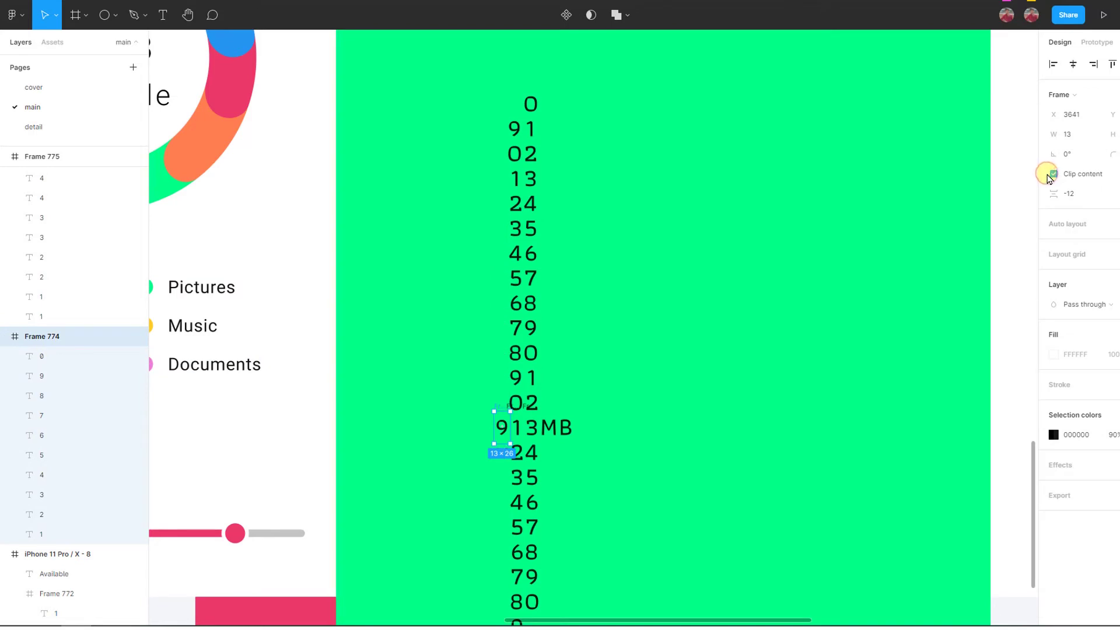
Wrap the 3 digit strip in a frame with Ctrl+Alt+G and enable Clip content.
{"action": "left_click", "coordinate": [525, 412]}
{"action": "key", "text": "ctrl+alt+g"}
{"action": "left_click", "coordinate": [1054, 173]}
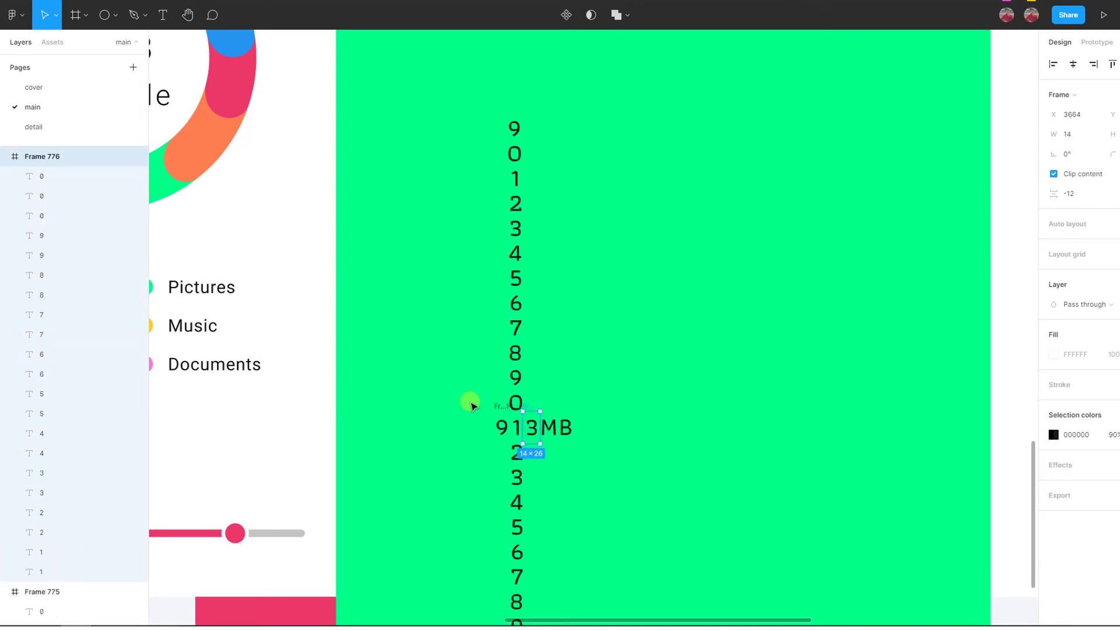
Enable Clip content on Frame 775 holding the 1 strip, leaving only 913MB visible.
{"action": "scroll", "coordinate": [59, 242], "scroll_direction": "up", "scroll_amount": 1}
{"action": "left_click", "coordinate": [4, 196]}
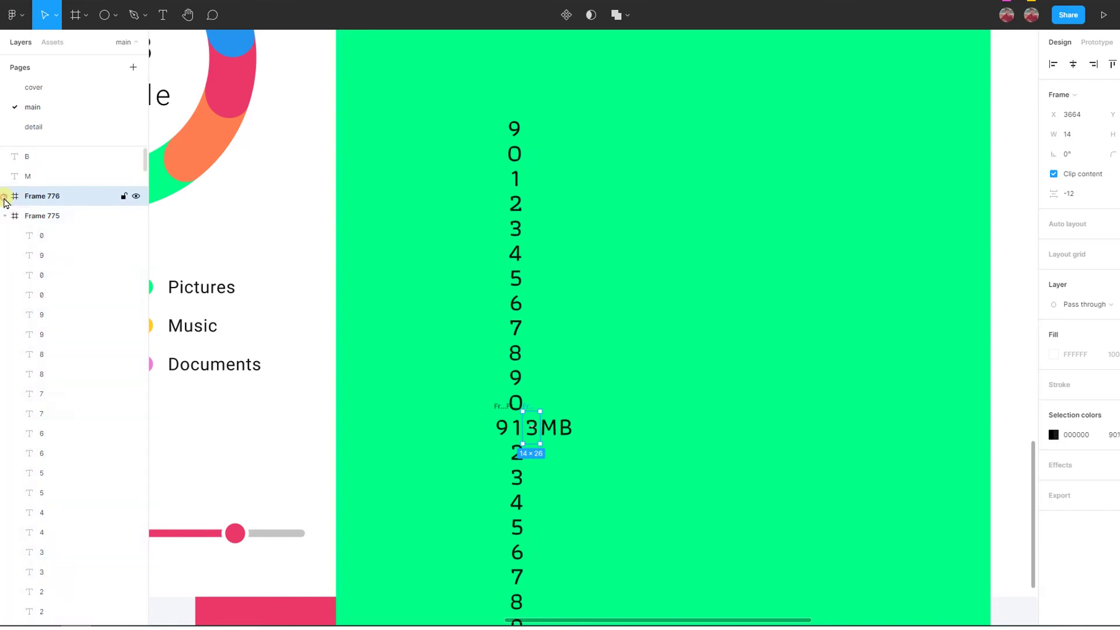
{"action": "left_click", "coordinate": [37, 217]}
{"action": "left_click", "coordinate": [1079, 174]}
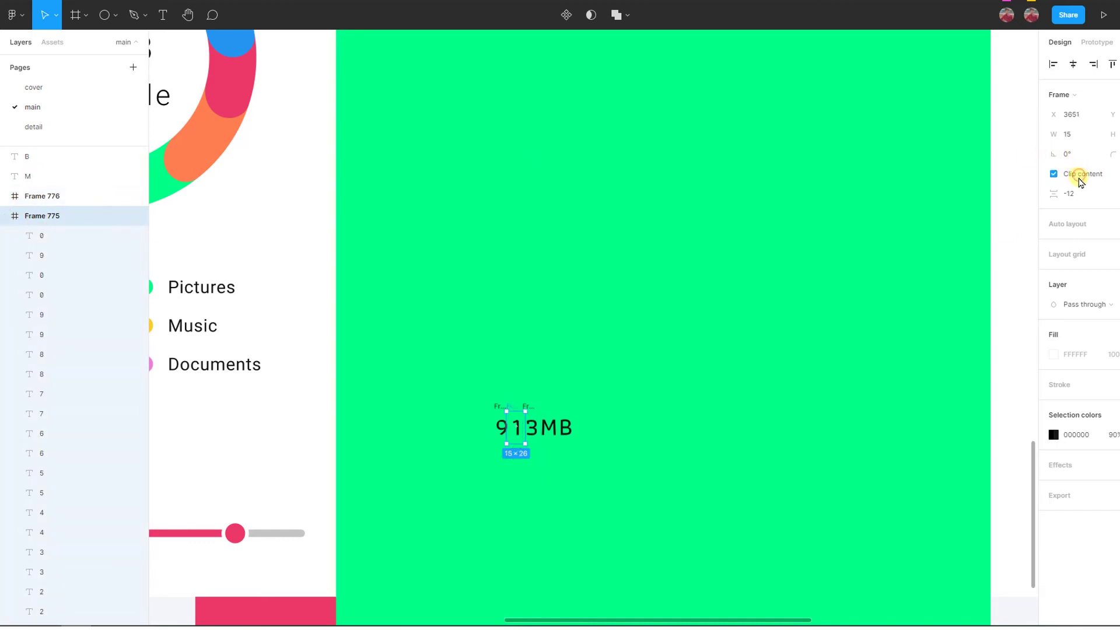
{"action": "left_click", "coordinate": [595, 412]}
{"action": "left_click_drag", "start_coordinate": [464, 388], "coordinate": [633, 473]}
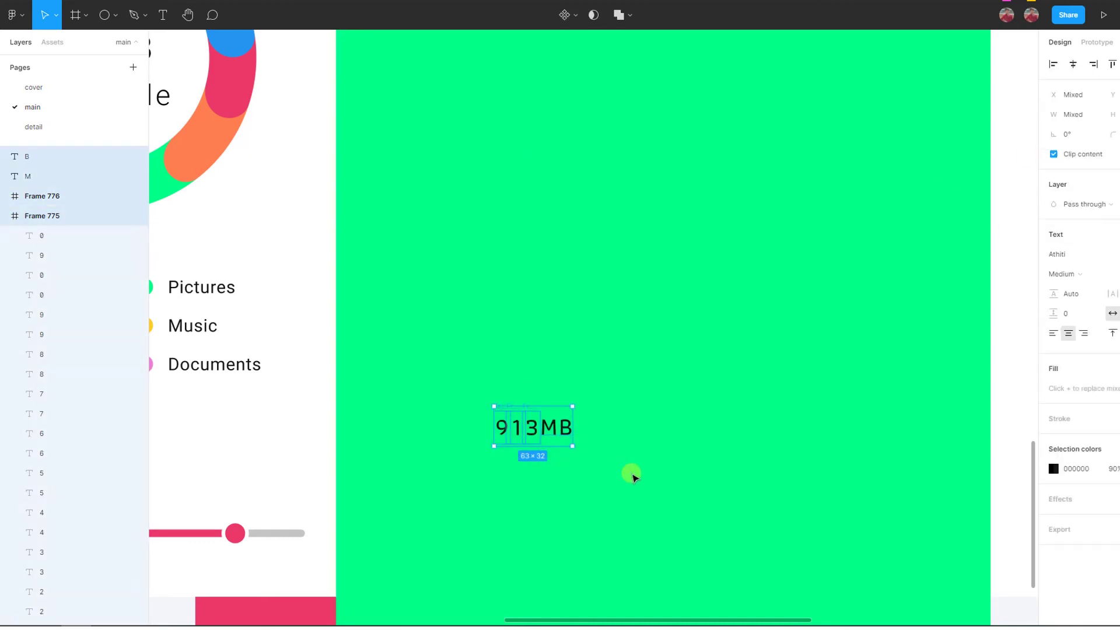
{"action": "left_click", "coordinate": [633, 475]}
Copy the 913MB counter group and paste it into the second phone frame.
{"action": "scroll", "coordinate": [633, 477], "scroll_direction": "down", "scroll_amount": 5}
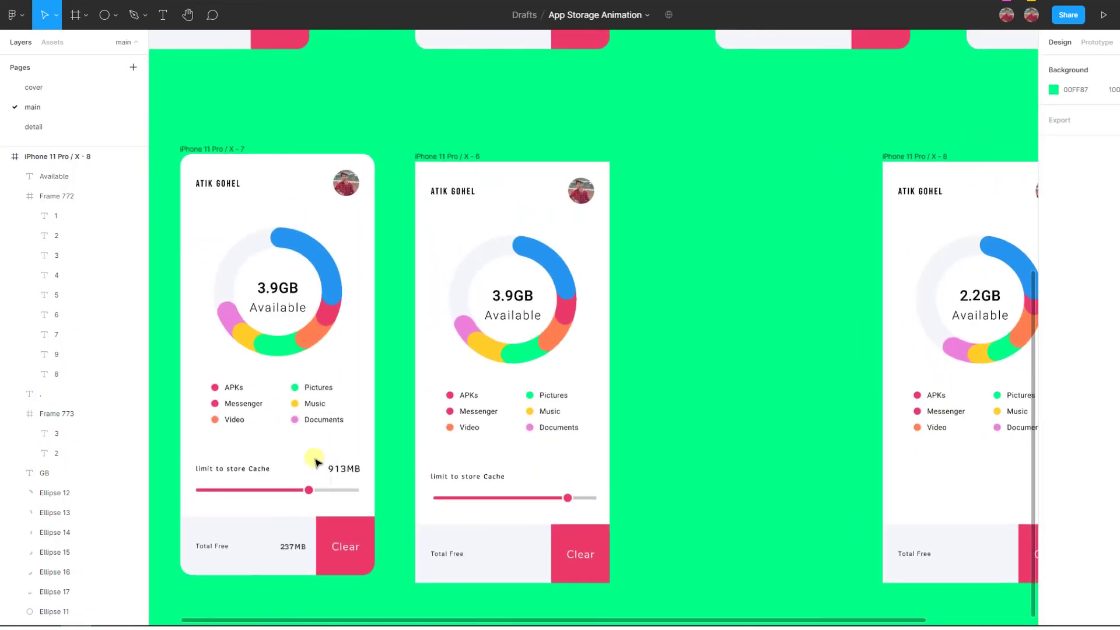
{"action": "left_click_drag", "start_coordinate": [312, 453], "coordinate": [387, 481]}
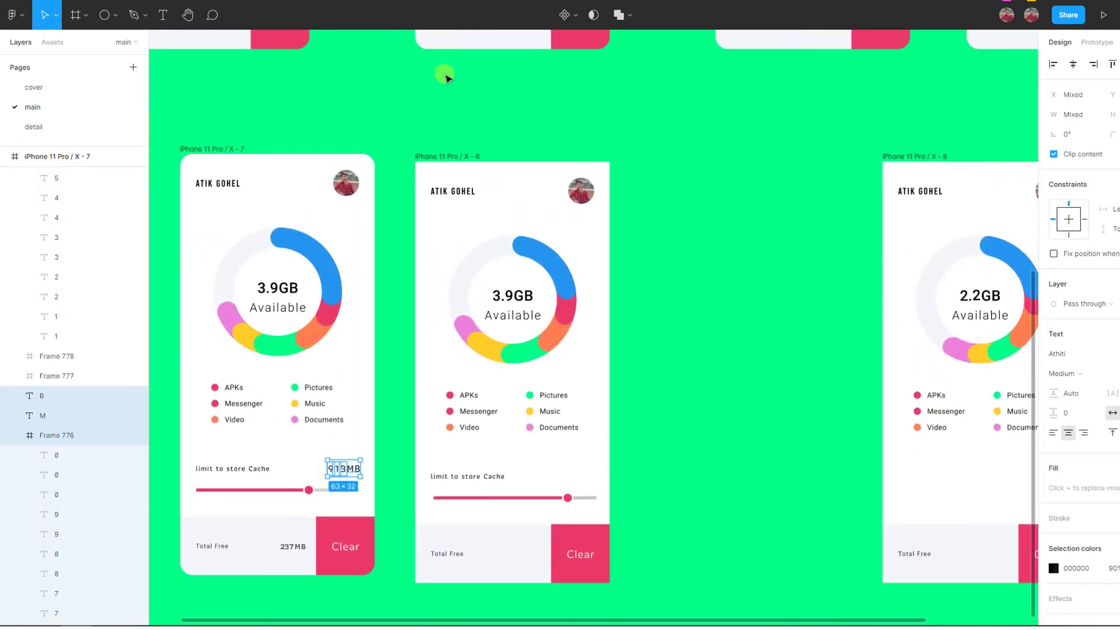
{"action": "key", "text": "ctrl+c"}
{"action": "left_click", "coordinate": [425, 155]}
{"action": "key", "text": "ctrl+v"}
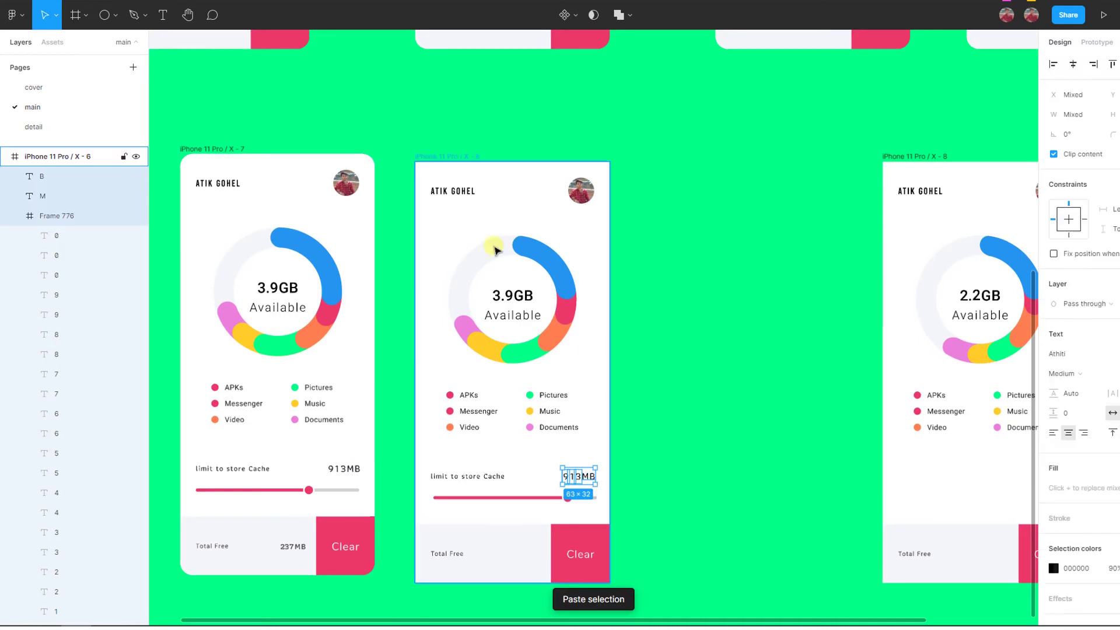
{"action": "left_click", "coordinate": [643, 382]}
Duplicate the phone as X - 9 and shorten its cache slider fill to 68 wide.
{"action": "scroll", "coordinate": [642, 382], "scroll_direction": "right", "scroll_amount": 2}
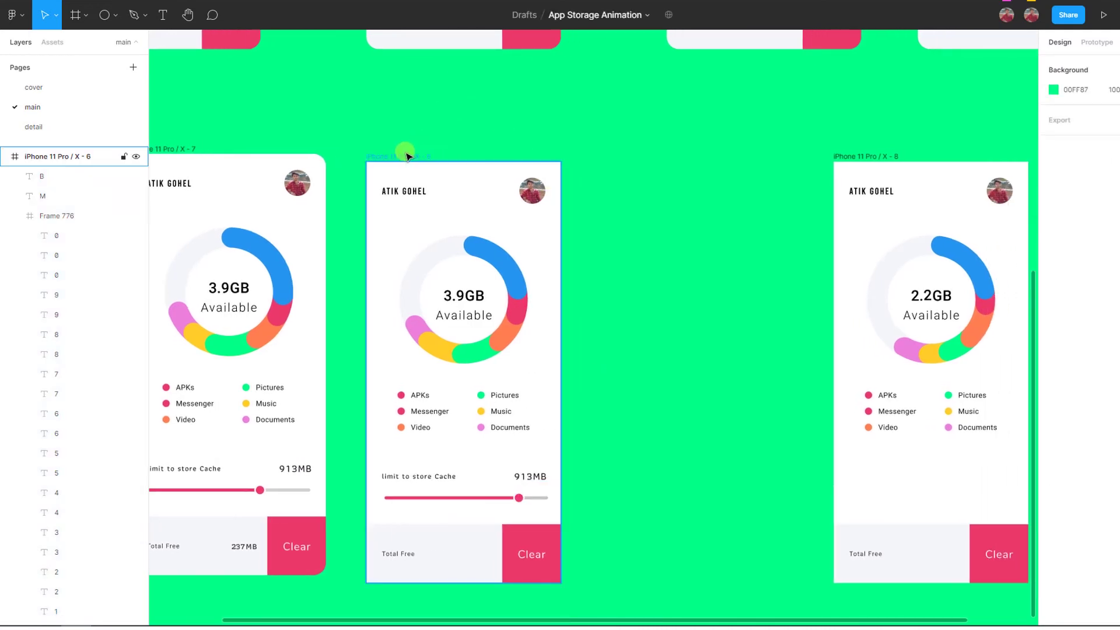
{"action": "key", "text": "ctrl+d"}
{"action": "left_click_drag", "start_coordinate": [667, 155], "coordinate": [646, 155]}
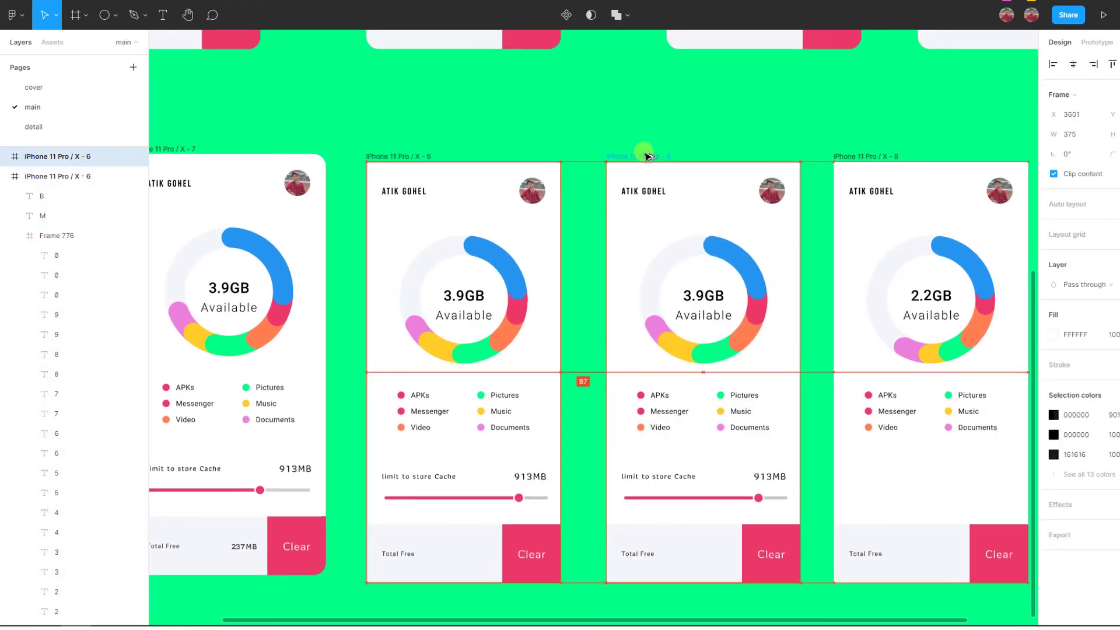
{"action": "scroll", "coordinate": [788, 514], "scroll_direction": "up", "scroll_amount": 2, "text": "ctrl"}
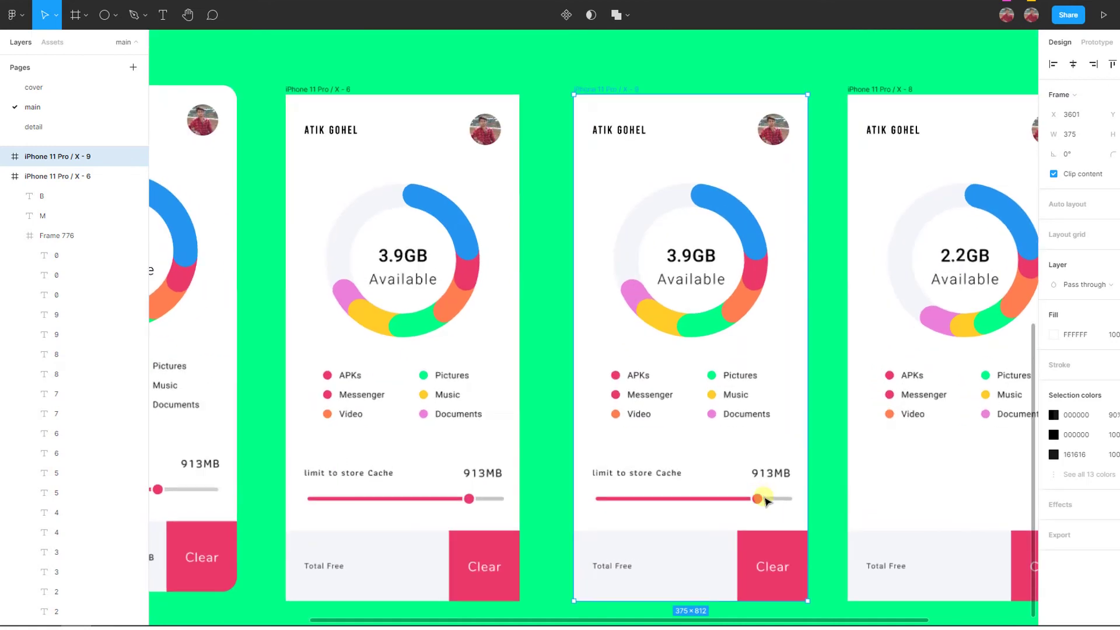
{"action": "left_click", "coordinate": [761, 496]}
{"action": "key", "text": "shift+Left"}
{"action": "key", "text": "shift+Left"}
{"action": "key", "text": "shift+Left"}
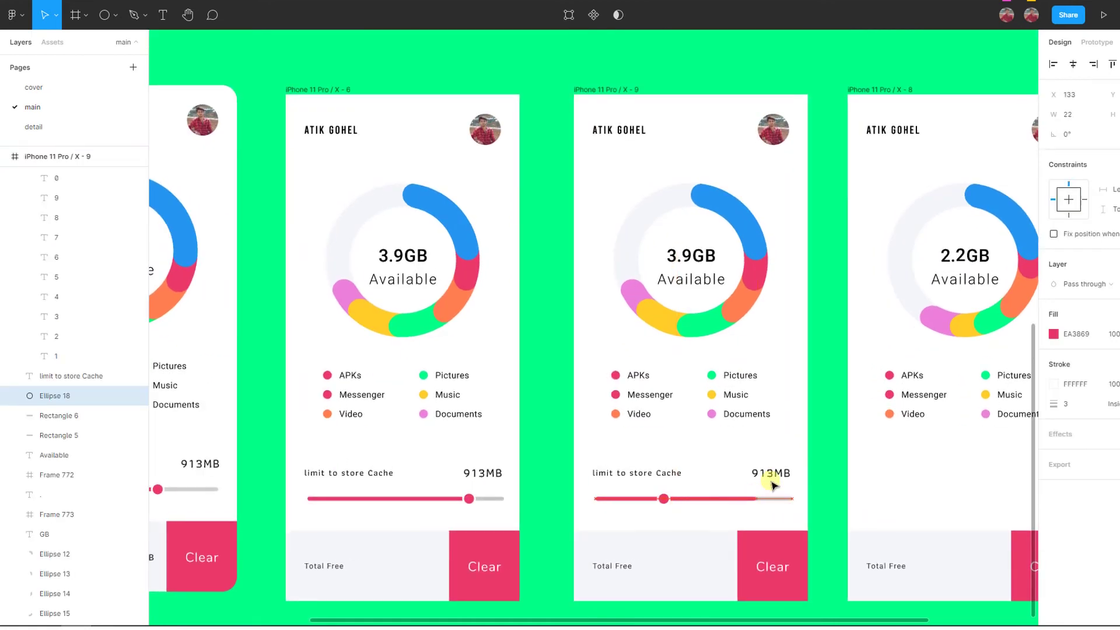
{"action": "key", "text": "shift+Left"}
{"action": "key", "text": "shift+Left"}
{"action": "key", "text": "shift+Left"}
{"action": "left_click", "coordinate": [752, 500]}
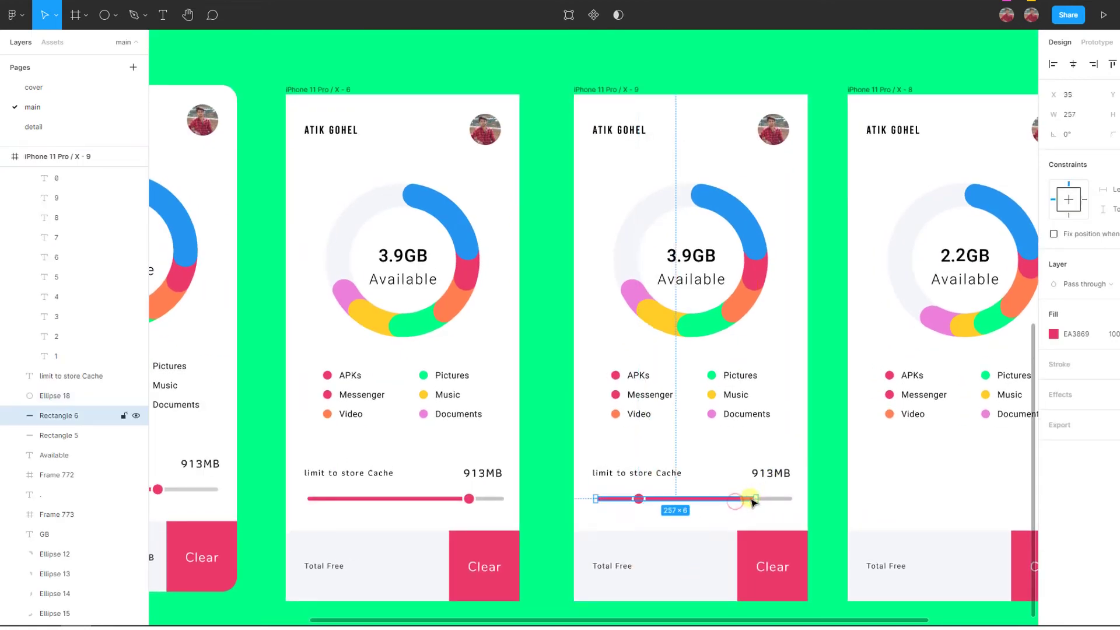
{"action": "left_click_drag", "start_coordinate": [759, 498], "coordinate": [639, 498]}
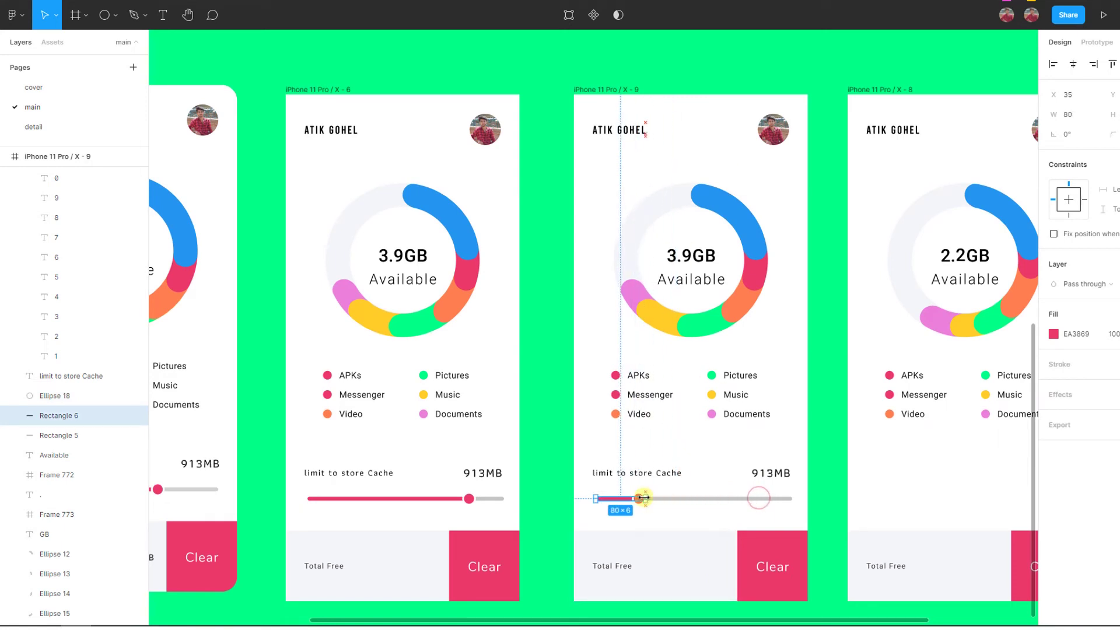
{"action": "left_click", "coordinate": [826, 495]}
Unclip the last digit frame and roll its column down so the readout shows 912MB.
{"action": "scroll", "coordinate": [781, 480], "scroll_direction": "up", "scroll_amount": 3}
{"action": "scroll", "coordinate": [758, 477], "scroll_direction": "up", "scroll_amount": 5}
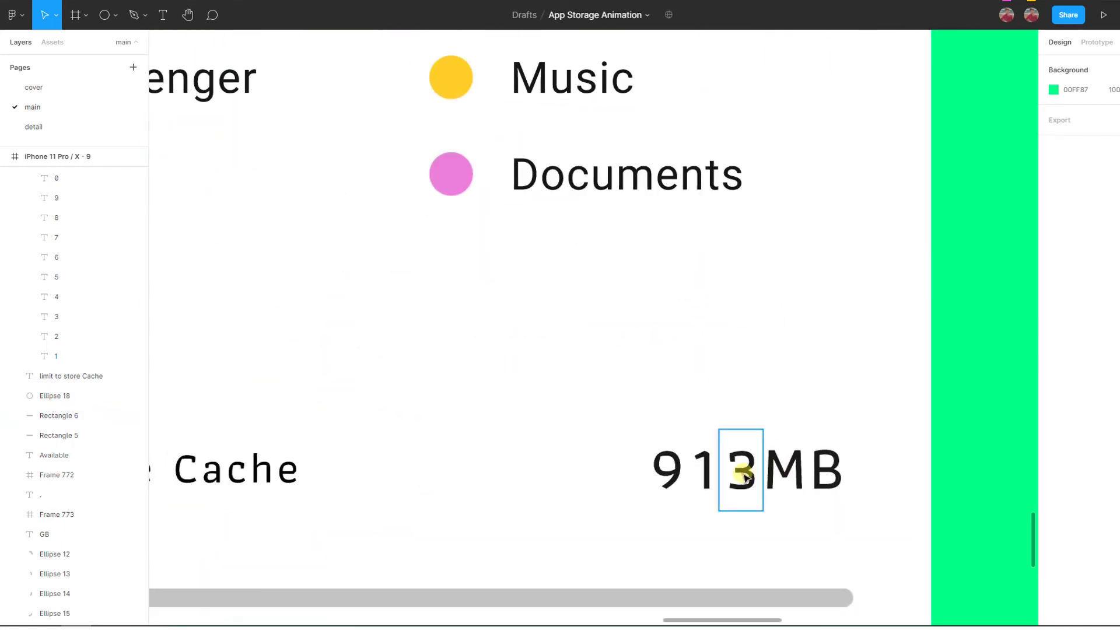
{"action": "left_click", "coordinate": [710, 478]}
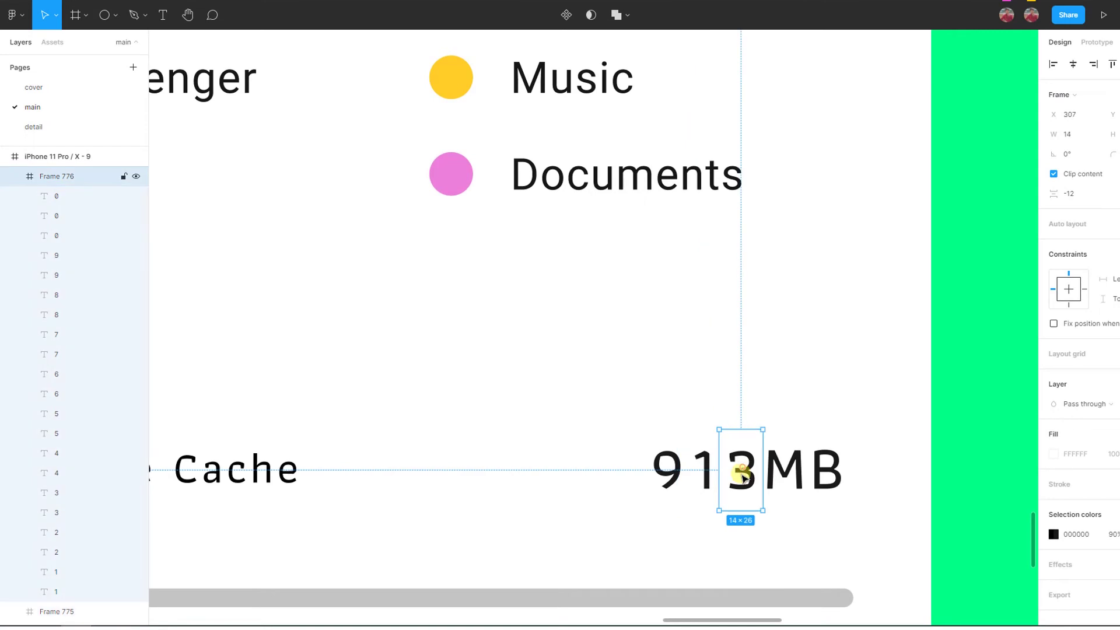
{"action": "scroll", "coordinate": [1002, 234], "scroll_direction": "down", "scroll_amount": 3}
{"action": "left_click", "coordinate": [1000, 232]}
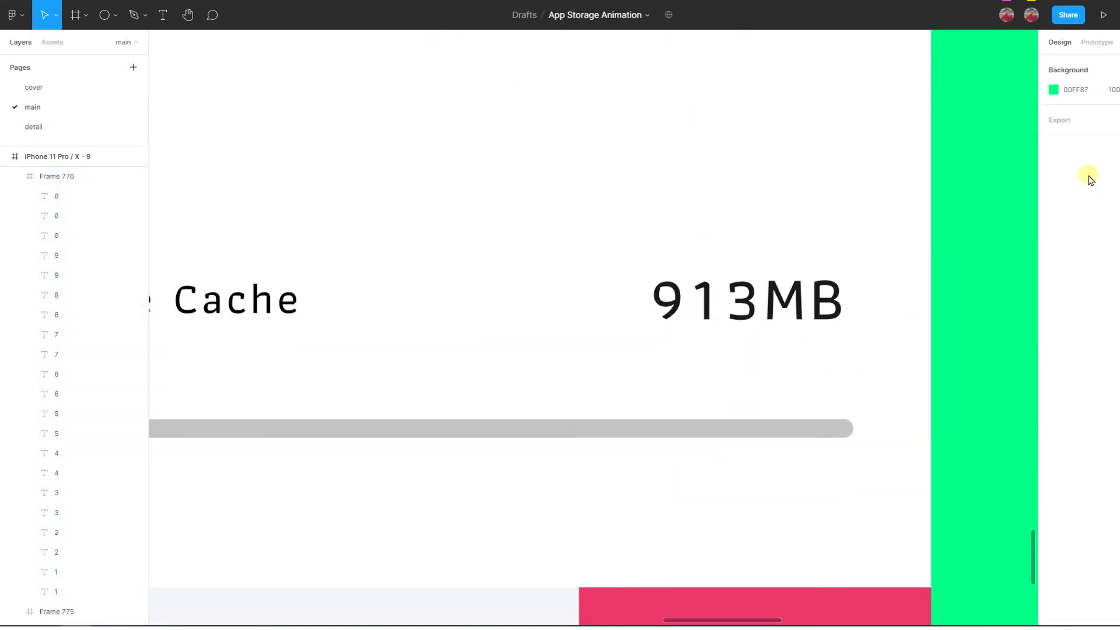
{"action": "key", "text": "ctrl+z"}
{"action": "left_click", "coordinate": [1054, 173]}
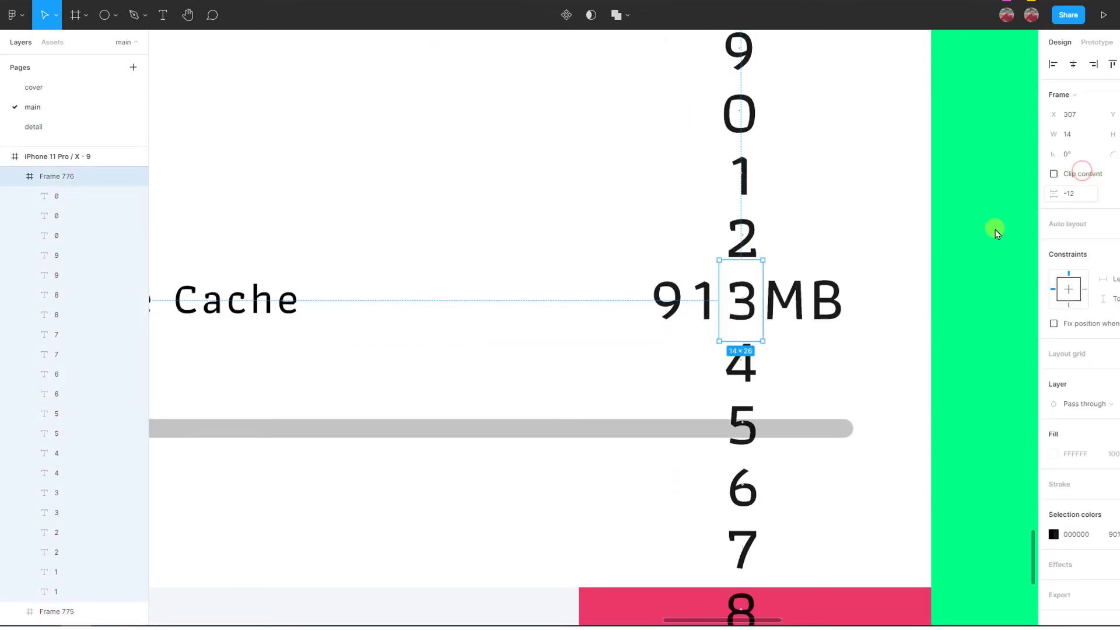
{"action": "scroll", "coordinate": [945, 239], "scroll_direction": "down", "scroll_amount": 5}
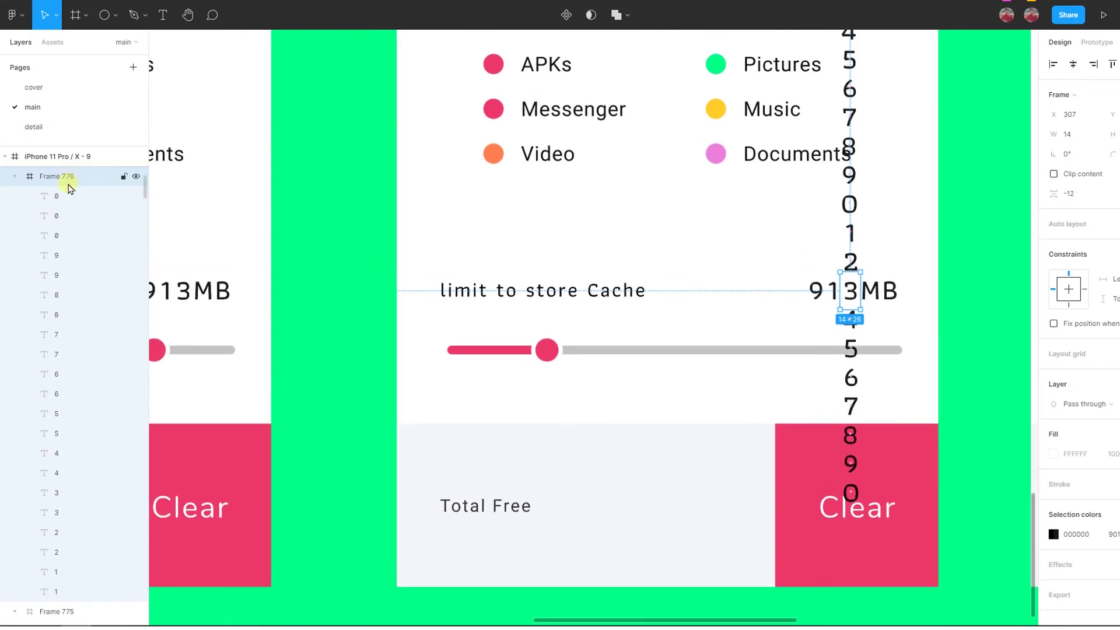
{"action": "scroll", "coordinate": [92, 350], "scroll_direction": "down", "scroll_amount": 3}
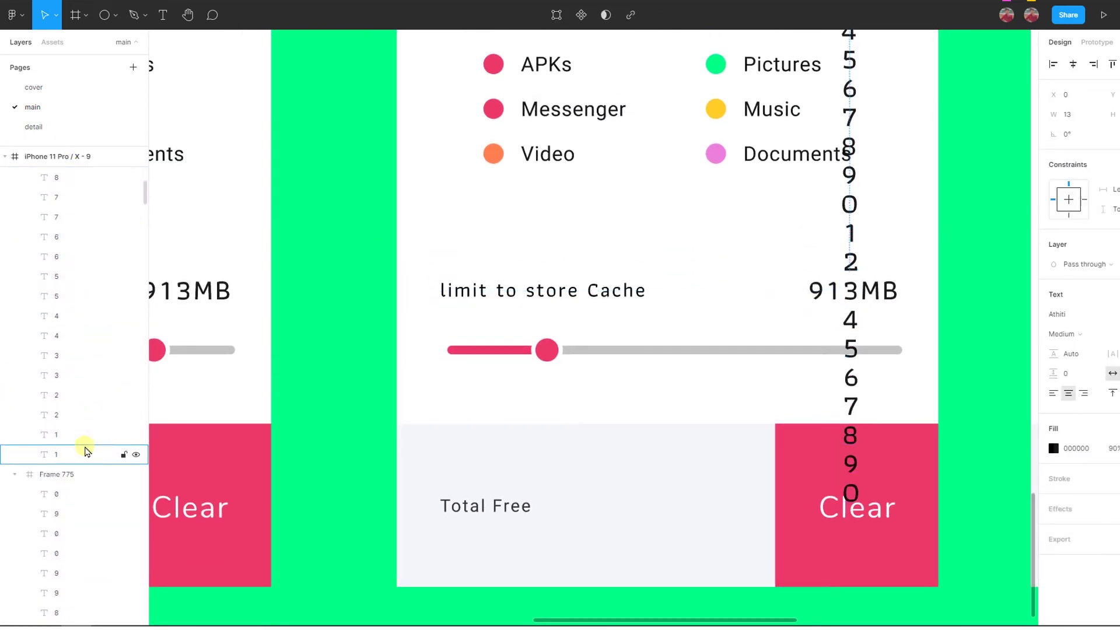
{"action": "left_click", "coordinate": [85, 451], "text": "shift"}
{"action": "scroll", "coordinate": [811, 328], "scroll_direction": "up", "scroll_amount": 2}
{"action": "scroll", "coordinate": [811, 328], "scroll_direction": "right", "scroll_amount": 3}
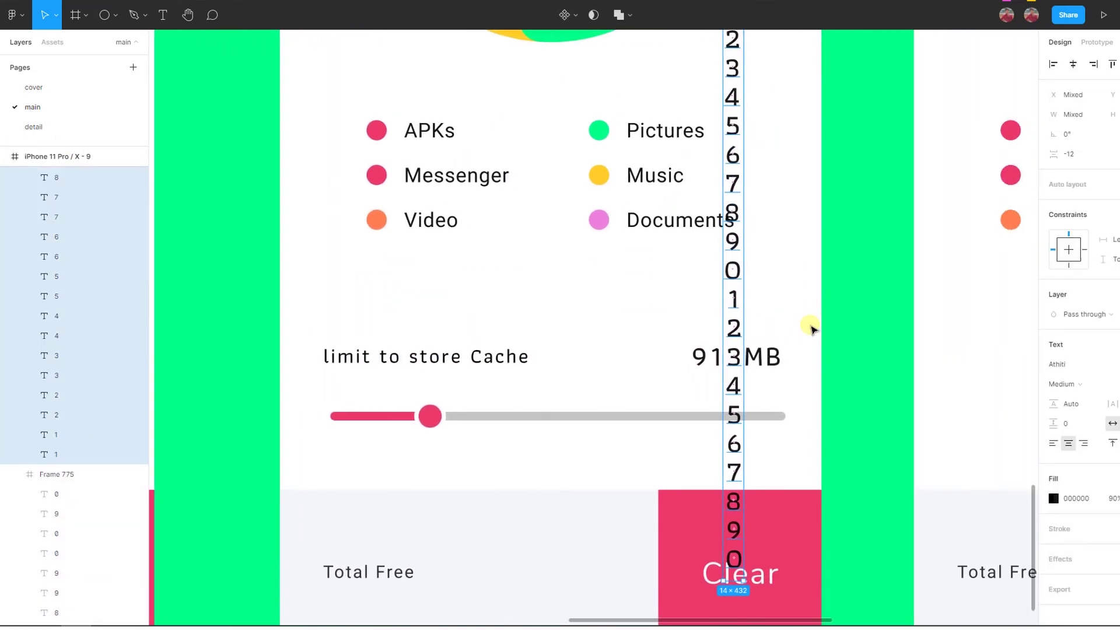
{"action": "key", "text": "shift+Down"}
{"action": "key", "text": "shift+Down"}
{"action": "key", "text": "shift+Down"}
{"action": "key", "text": "shift+Down"}
{"action": "key", "text": "shift+Down"}
{"action": "key", "text": "shift+Down"}
{"action": "key", "text": "shift+Down"}
{"action": "key", "text": "shift+Down"}
{"action": "key", "text": "shift+Down"}
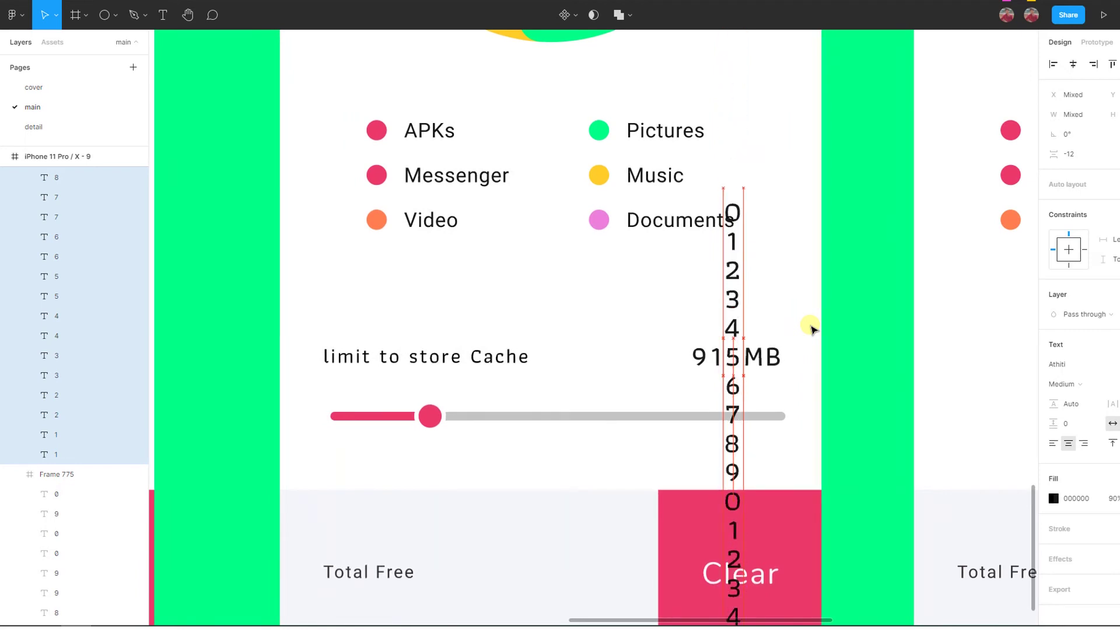
{"action": "key", "text": "shift+Down"}
{"action": "key", "text": "shift+Down"}
{"action": "key", "text": "shift+Down"}
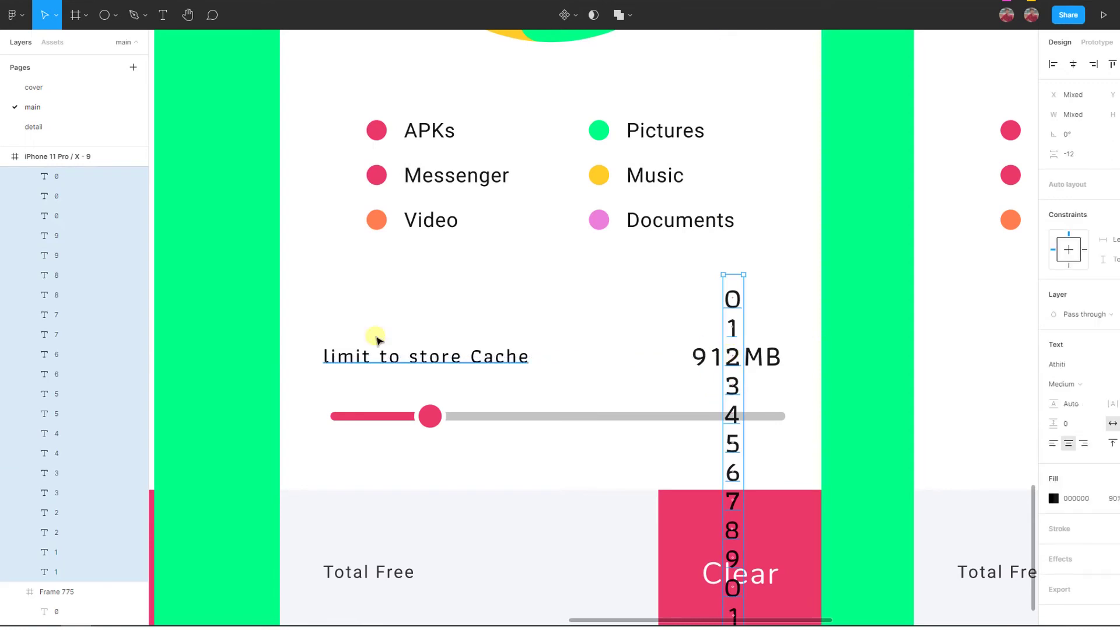
Re-clip the last digit, then unclip the middle column and roll it toward 982MB.
{"action": "left_click", "coordinate": [88, 158]}
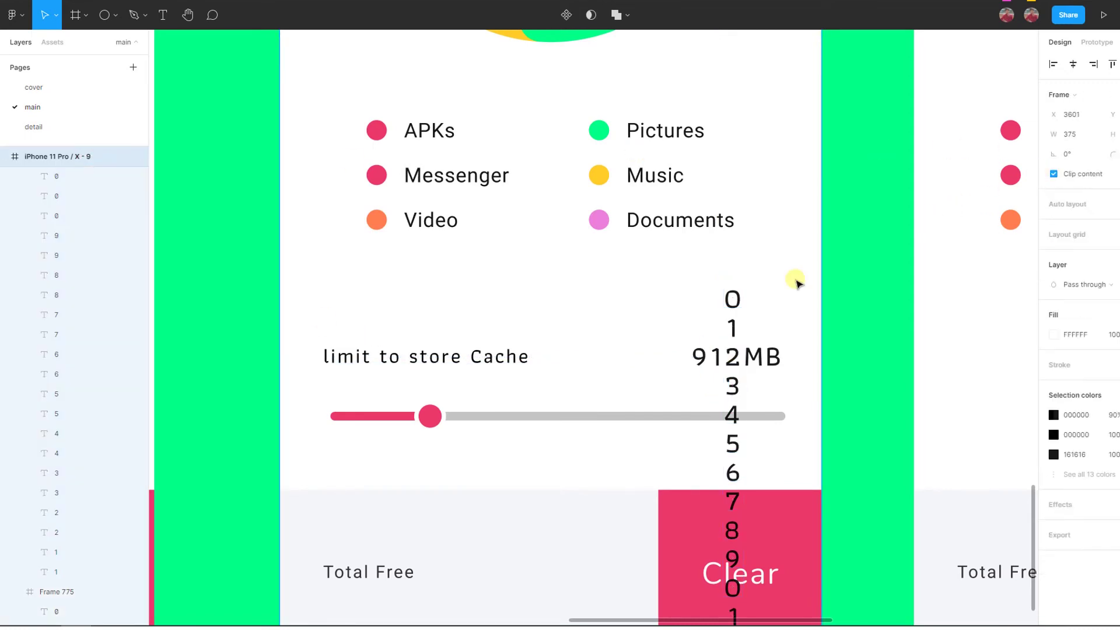
{"action": "left_click", "coordinate": [728, 357]}
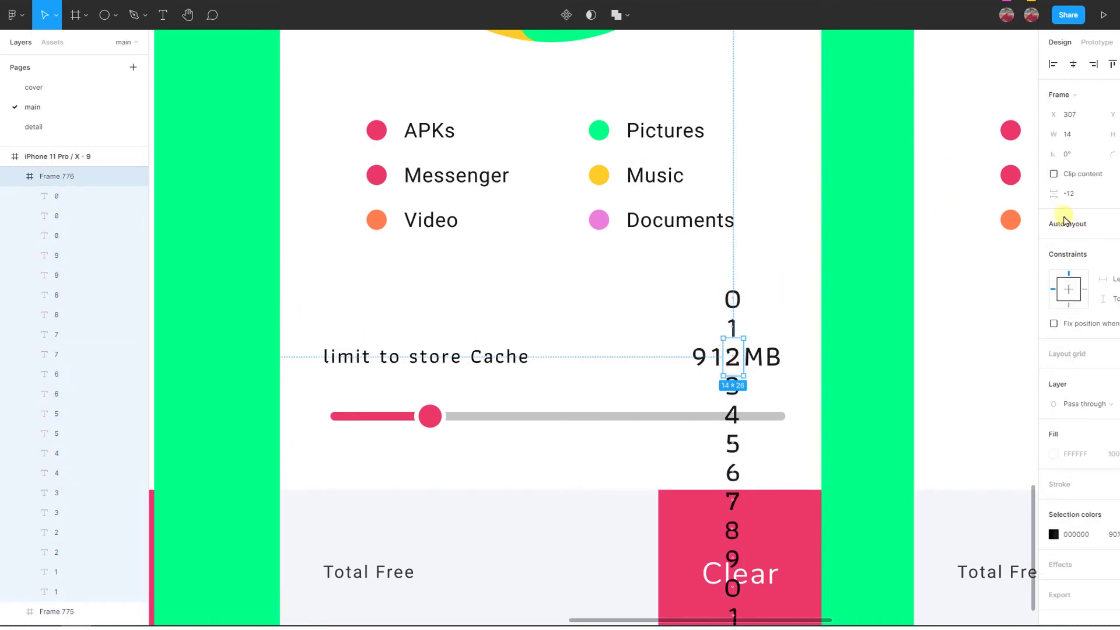
{"action": "left_click", "coordinate": [1053, 174]}
{"action": "left_click", "coordinate": [715, 356]}
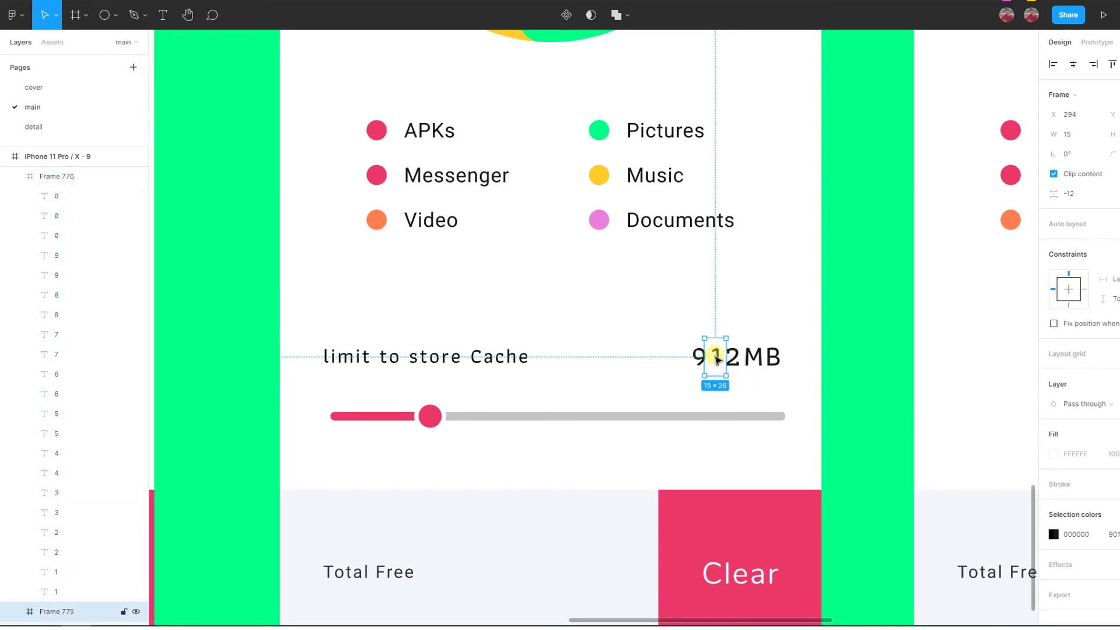
{"action": "left_click", "coordinate": [1056, 175]}
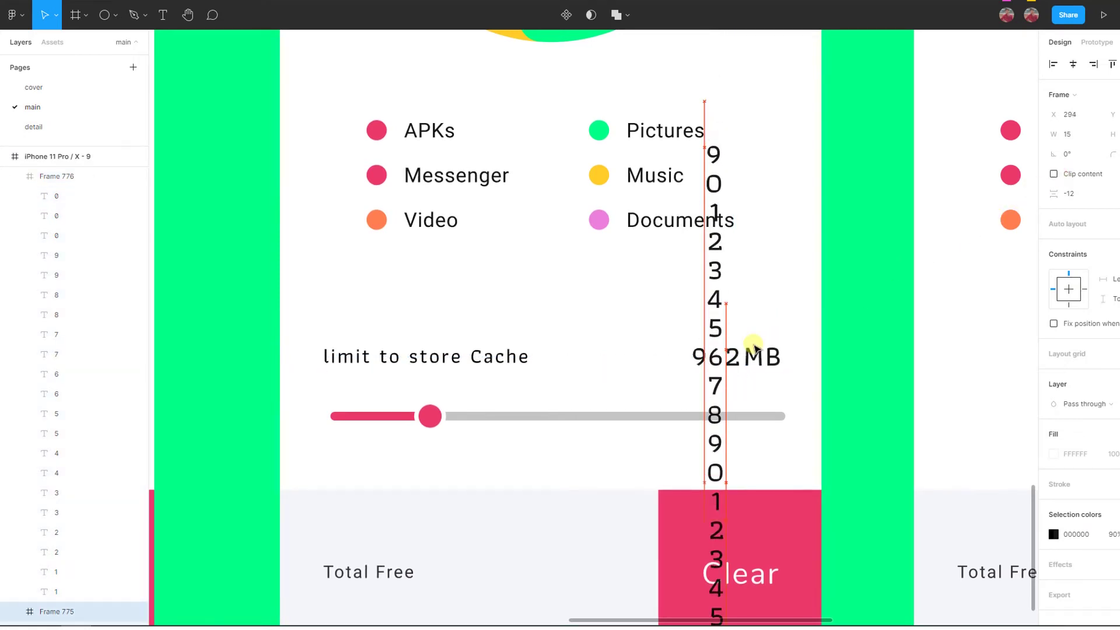
{"action": "key", "text": "shift+Up"}
{"action": "key", "text": "shift+Up"}
{"action": "key", "text": "shift+Up"}
{"action": "key", "text": "shift+Up"}
{"action": "key", "text": "shift+Up"}
{"action": "key", "text": "shift+Up"}
{"action": "key", "text": "shift+Up"}
{"action": "key", "text": "shift+Up"}
{"action": "key", "text": "shift+Up"}
{"action": "key", "text": "shift+Up"}
{"action": "key", "text": "shift+Up"}
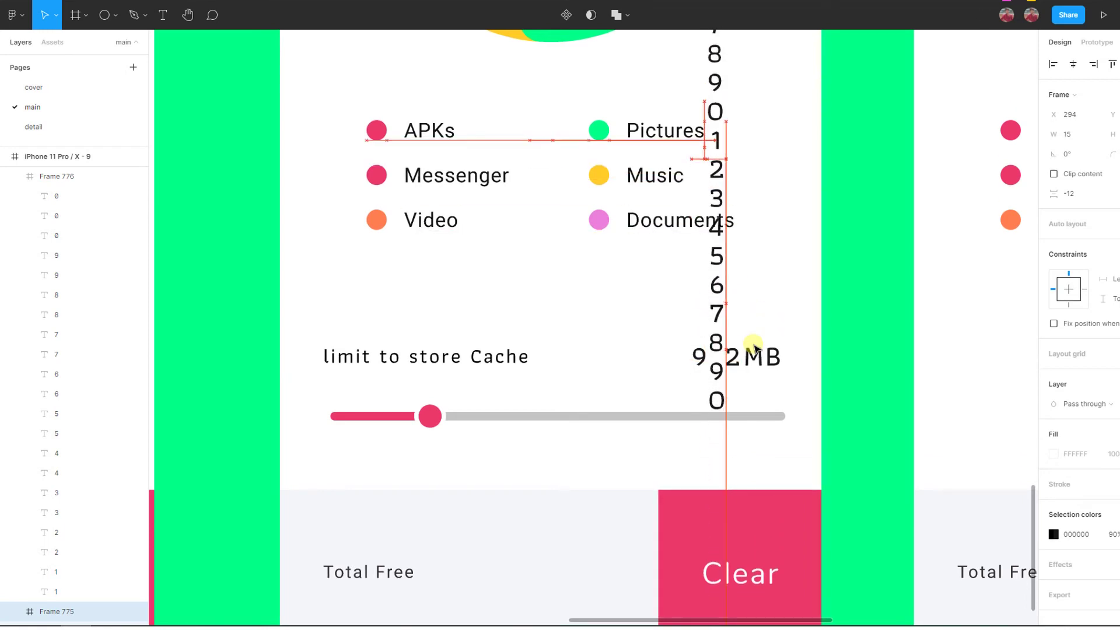
{"action": "key", "text": "shift+Down"}
{"action": "key", "text": "Up"}
{"action": "key", "text": "Up"}
{"action": "key", "text": "Down"}
{"action": "key", "text": "Down"}
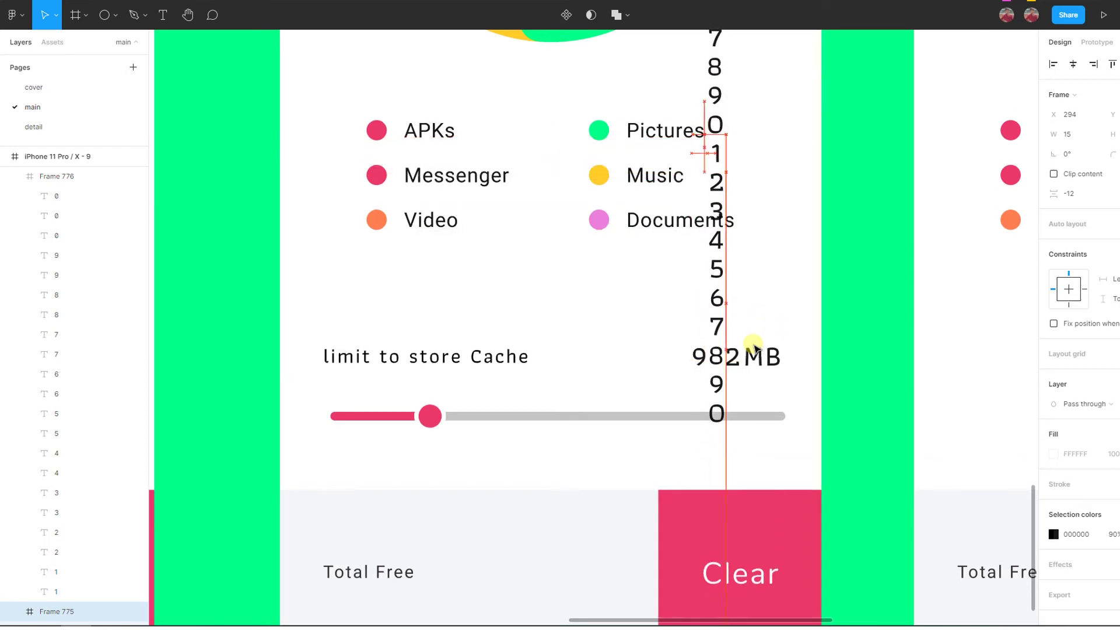
{"action": "key", "text": "Down"}
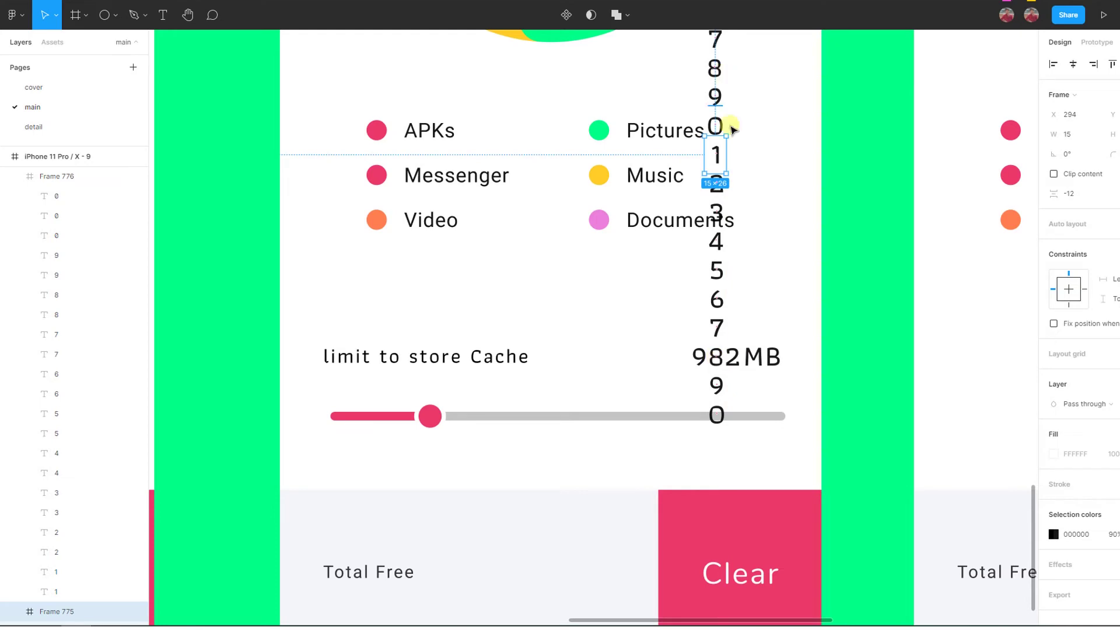
Toggle clipping on the last and middle digit frames, undoing back to an unclipped middle column.
{"action": "left_click", "coordinate": [732, 362]}
{"action": "left_click", "coordinate": [1054, 174]}
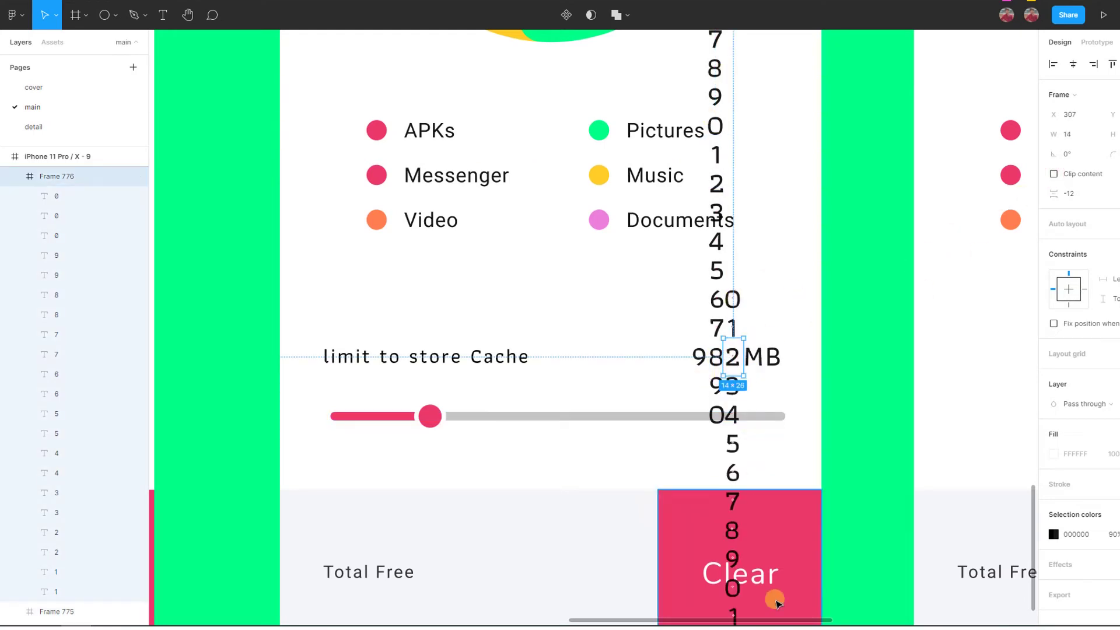
{"action": "left_click", "coordinate": [1069, 175]}
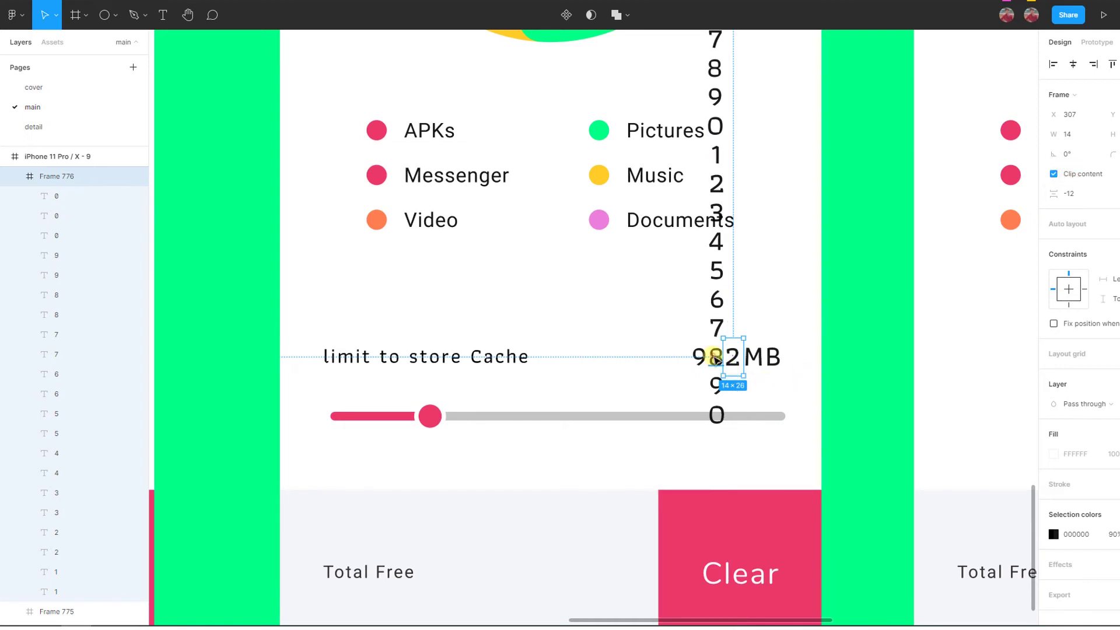
{"action": "scroll", "coordinate": [112, 338], "scroll_direction": "down", "scroll_amount": 5}
{"action": "left_click", "coordinate": [40, 257]}
{"action": "left_click", "coordinate": [1098, 177]}
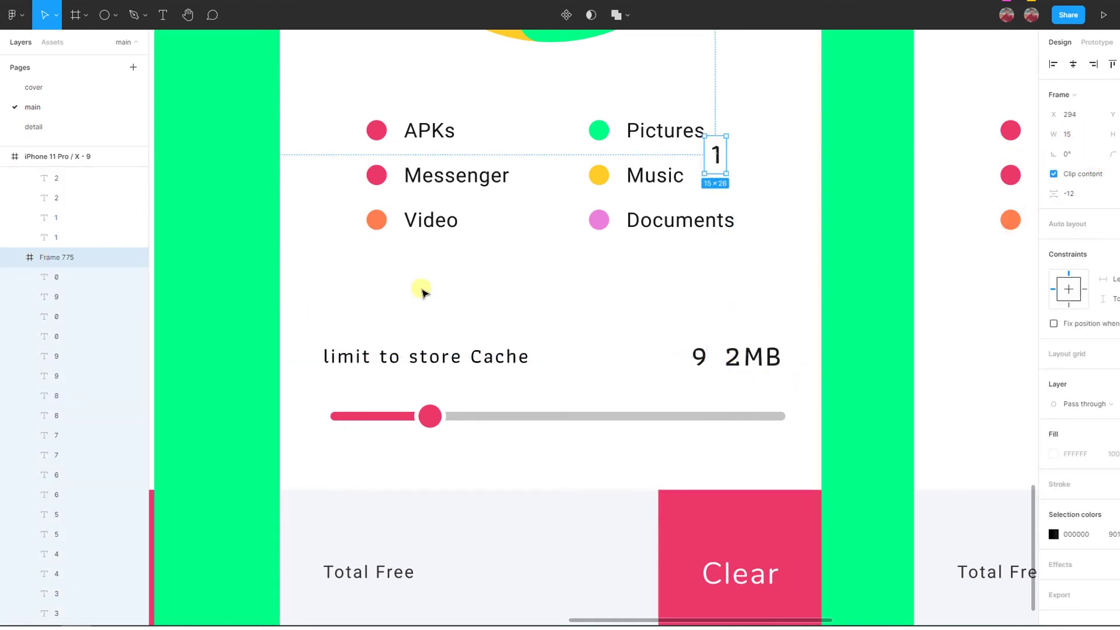
{"action": "key", "text": "ctrl+z"}
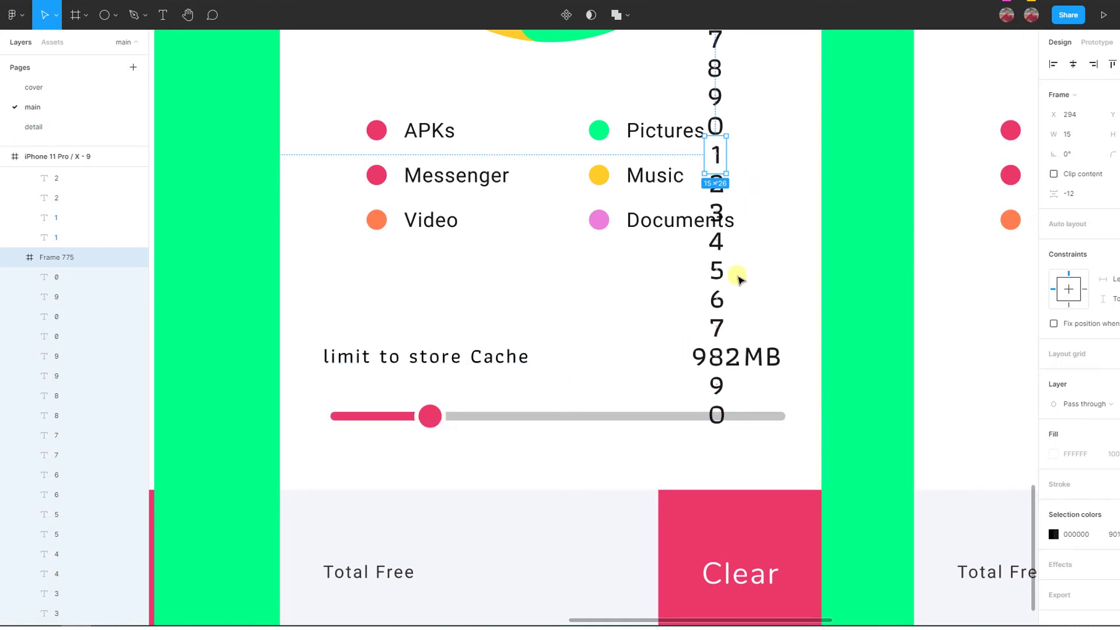
{"action": "key", "text": "ctrl+z"}
{"action": "key", "text": "ctrl+z"}
{"action": "key", "text": "ctrl+z"}
{"action": "key", "text": "ctrl+z"}
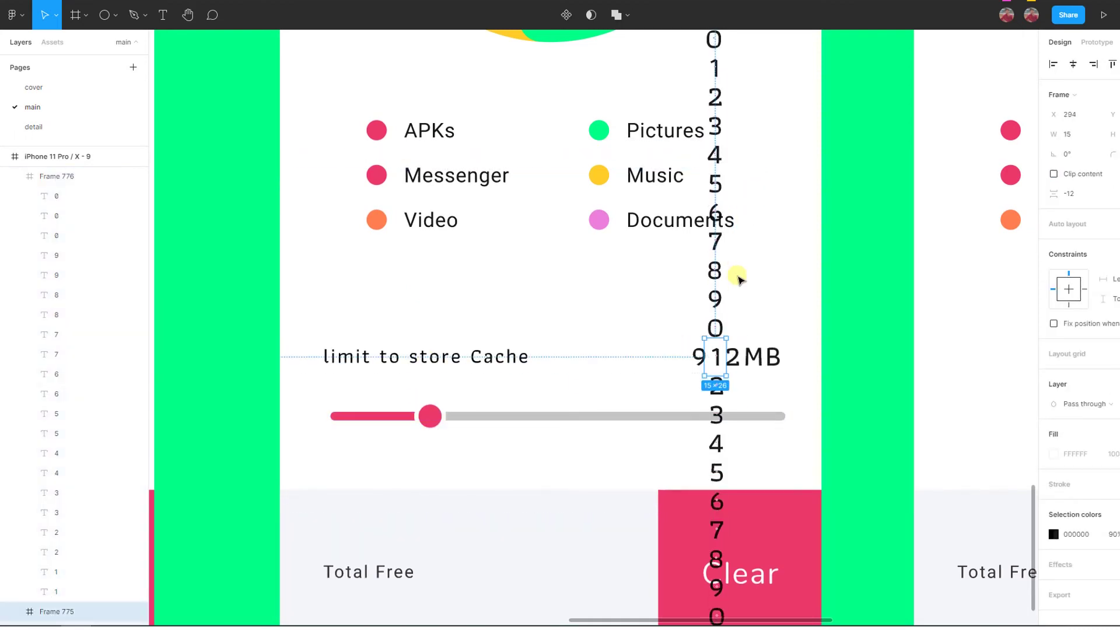
{"action": "key", "text": "ctrl+z"}
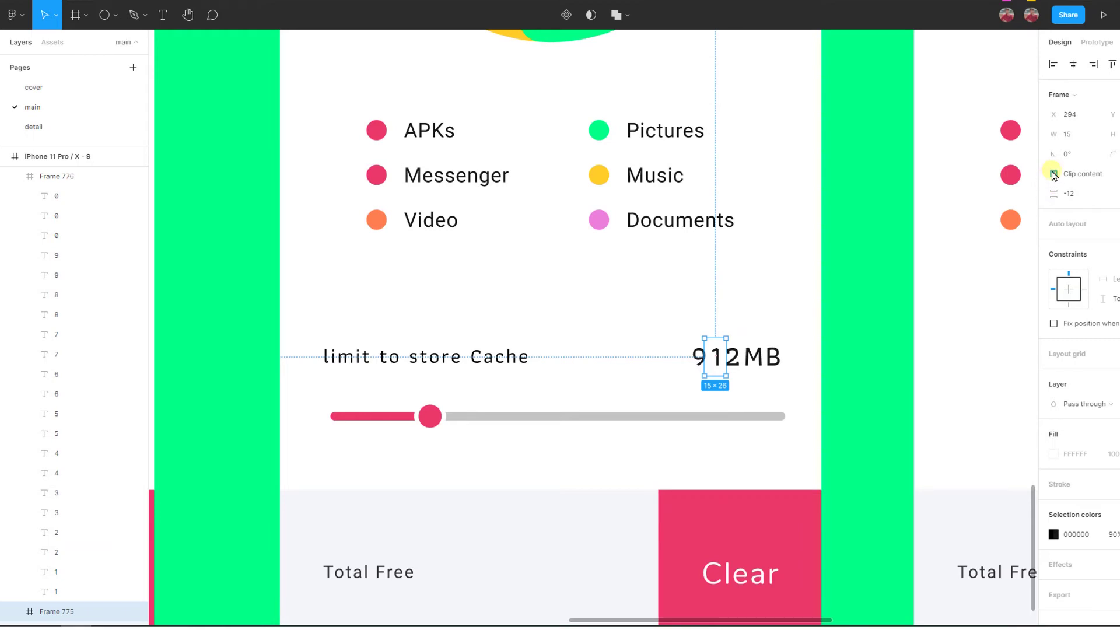
{"action": "left_click", "coordinate": [1053, 174]}
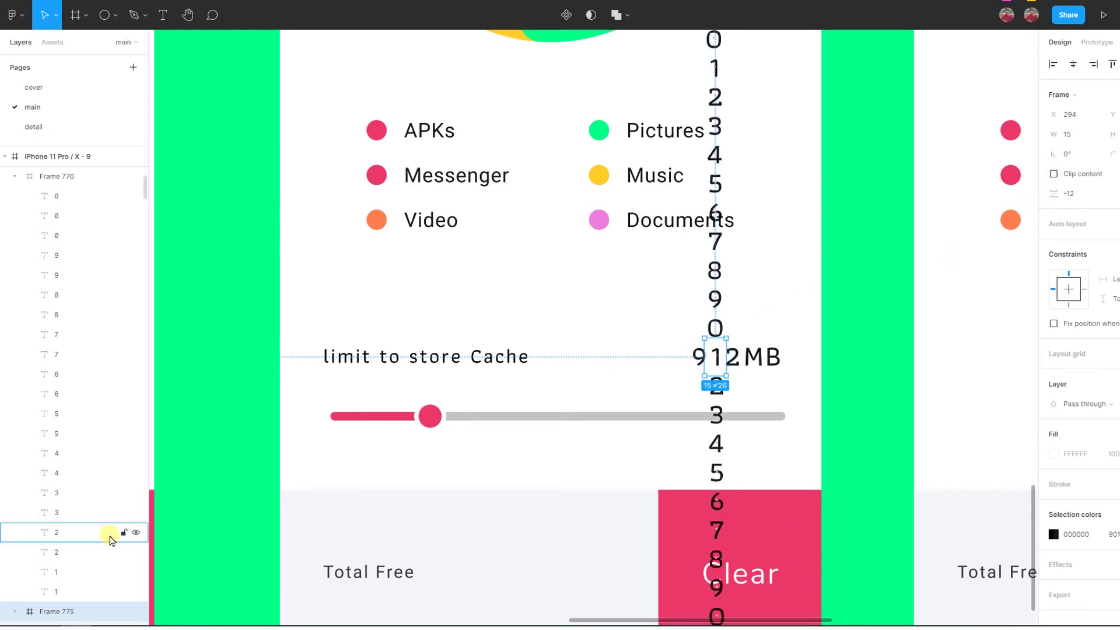
Roll all middle-column digits up to read 992MB, then re-clip the middle frame.
{"action": "scroll", "coordinate": [111, 534], "scroll_direction": "down", "scroll_amount": 3}
{"action": "scroll", "coordinate": [110, 535], "scroll_direction": "down", "scroll_amount": 3}
{"action": "scroll", "coordinate": [111, 540], "scroll_direction": "down", "scroll_amount": 3}
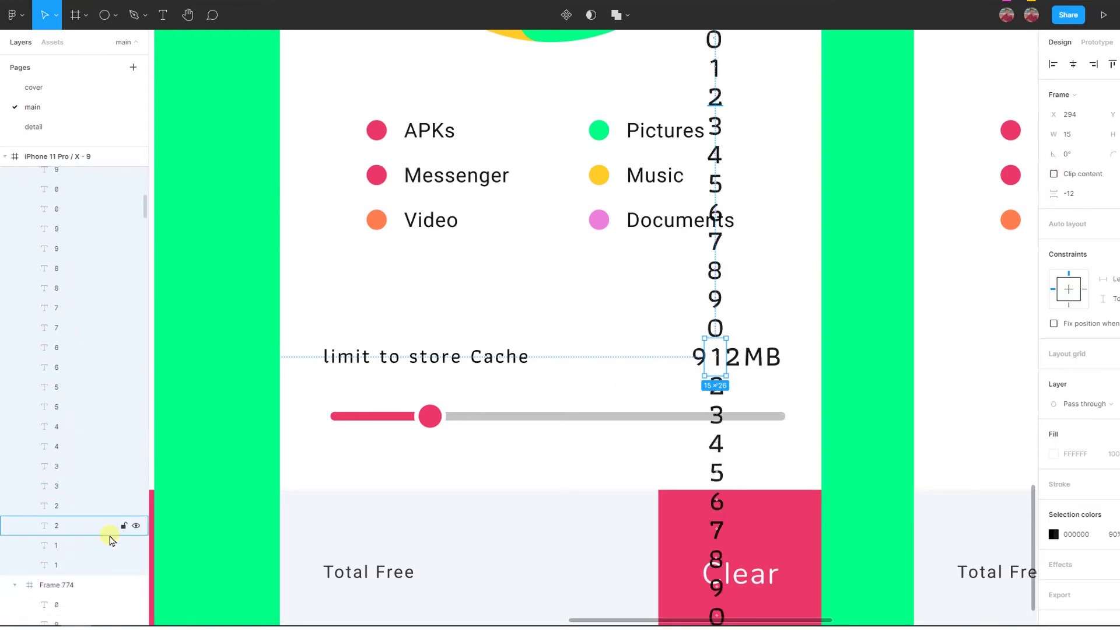
{"action": "left_click", "coordinate": [100, 570]}
{"action": "left_click", "coordinate": [69, 245]}
{"action": "key", "text": "ctrl+a"}
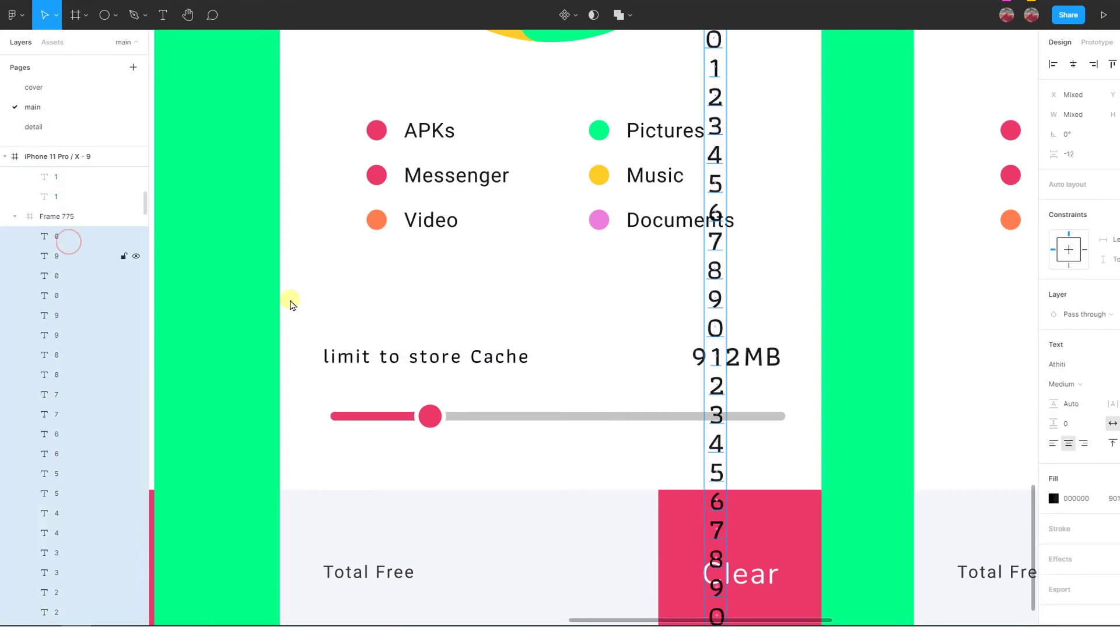
{"action": "key", "text": "shift+Up"}
{"action": "key", "text": "shift+Up"}
{"action": "key", "text": "shift+Up"}
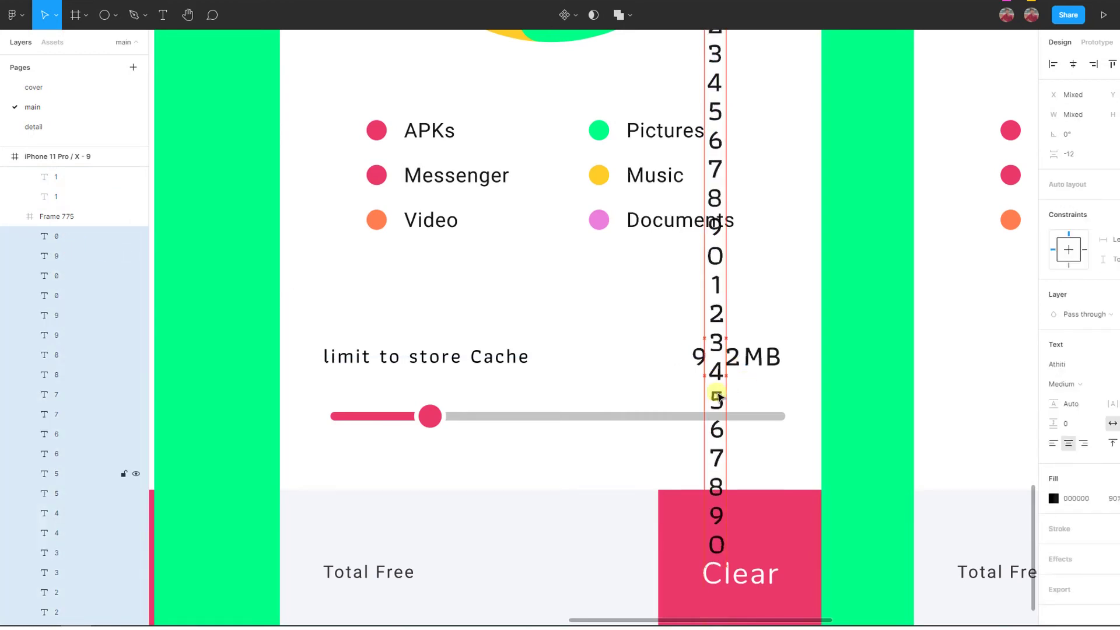
{"action": "key", "text": "shift+Up"}
{"action": "key", "text": "shift+Up"}
{"action": "key", "text": "shift+Up"}
{"action": "key", "text": "shift+Up"}
{"action": "key", "text": "shift+Up"}
{"action": "key", "text": "shift+Up"}
{"action": "key", "text": "Up"}
{"action": "key", "text": "Up"}
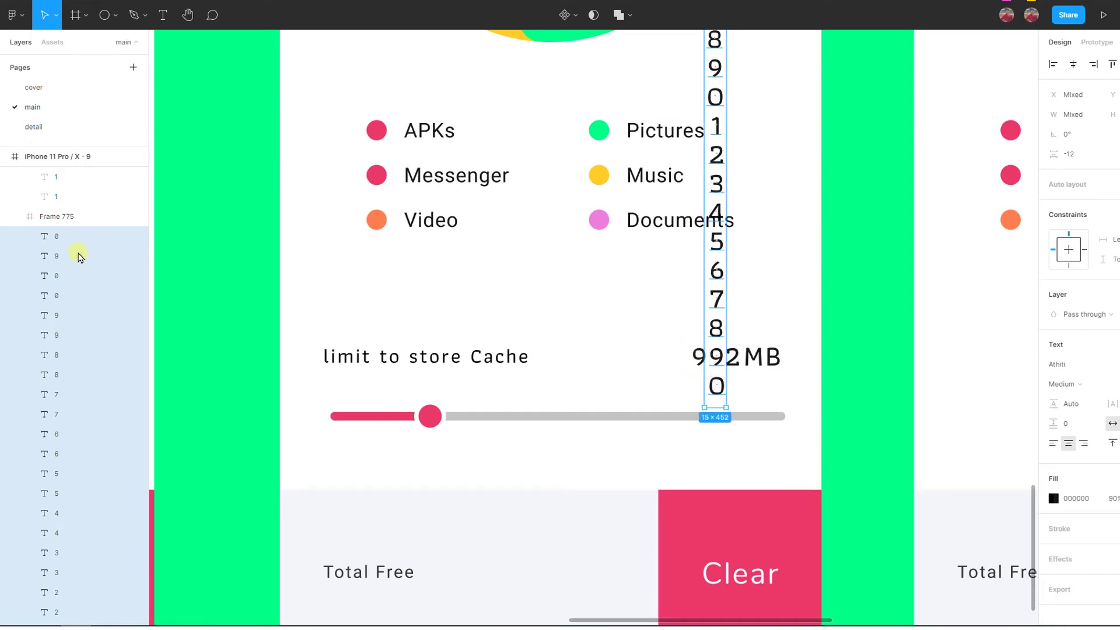
{"action": "left_click", "coordinate": [74, 222]}
{"action": "left_click", "coordinate": [1083, 178]}
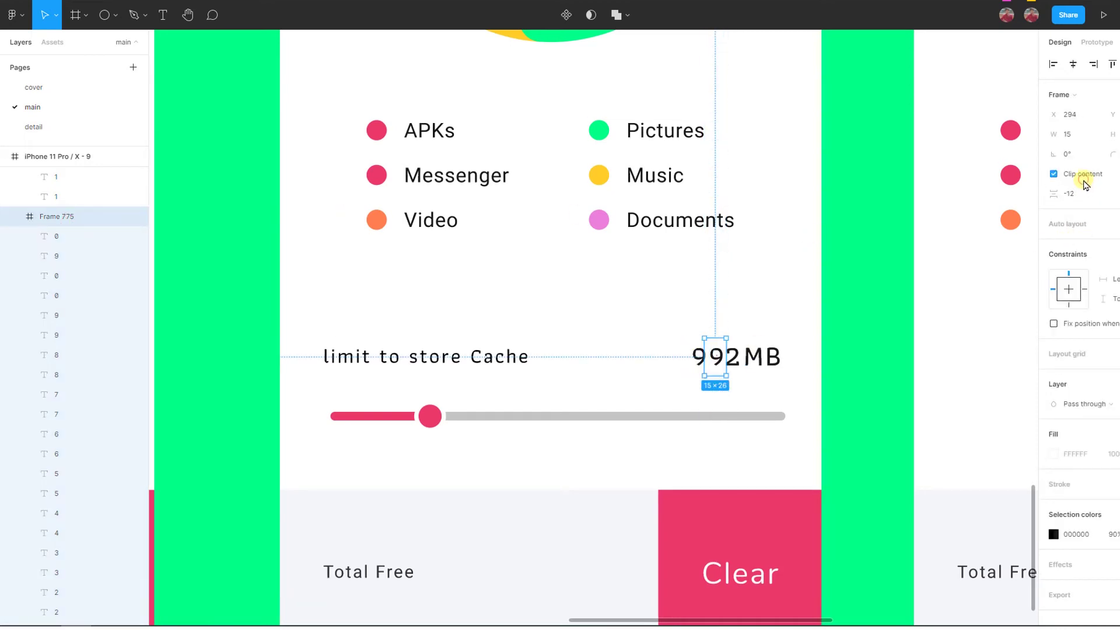
Unclip Frame 774, shift its digits down until the readout shows 192MB, and re-clip it.
{"action": "left_click", "coordinate": [699, 358]}
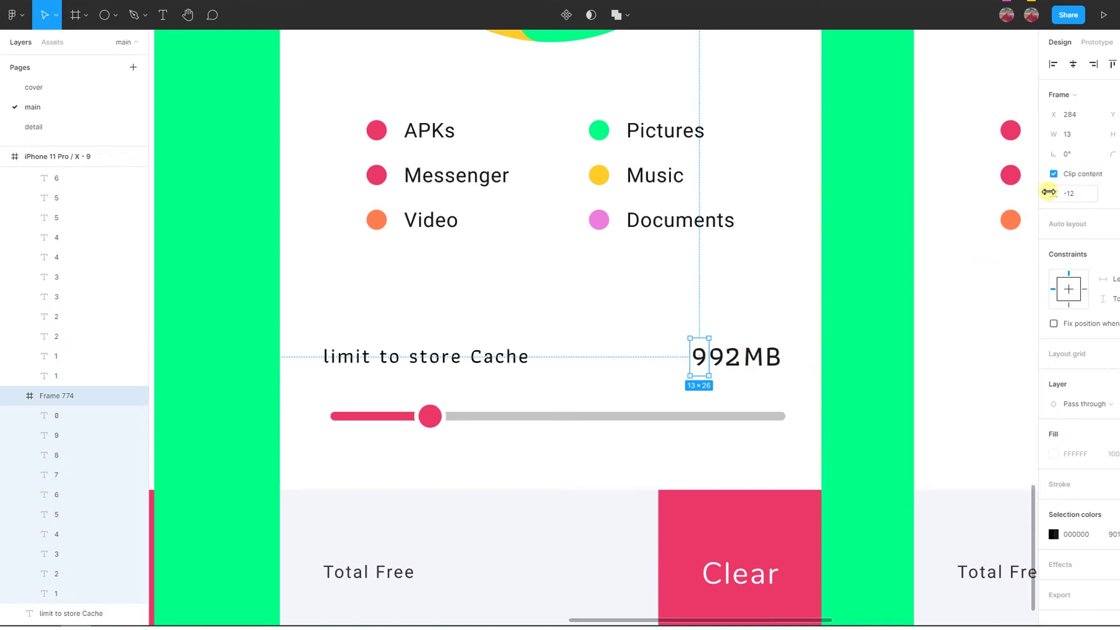
{"action": "left_click", "coordinate": [1055, 175]}
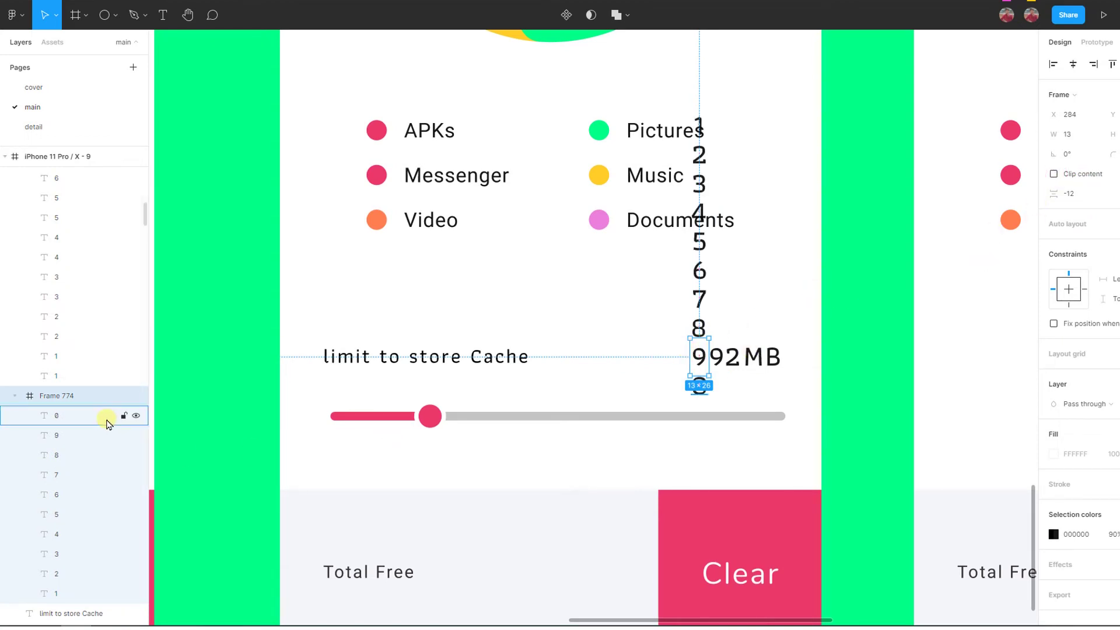
{"action": "left_click", "coordinate": [105, 416]}
{"action": "left_click", "coordinate": [100, 593], "text": "shift"}
{"action": "key", "text": "shift+Down"}
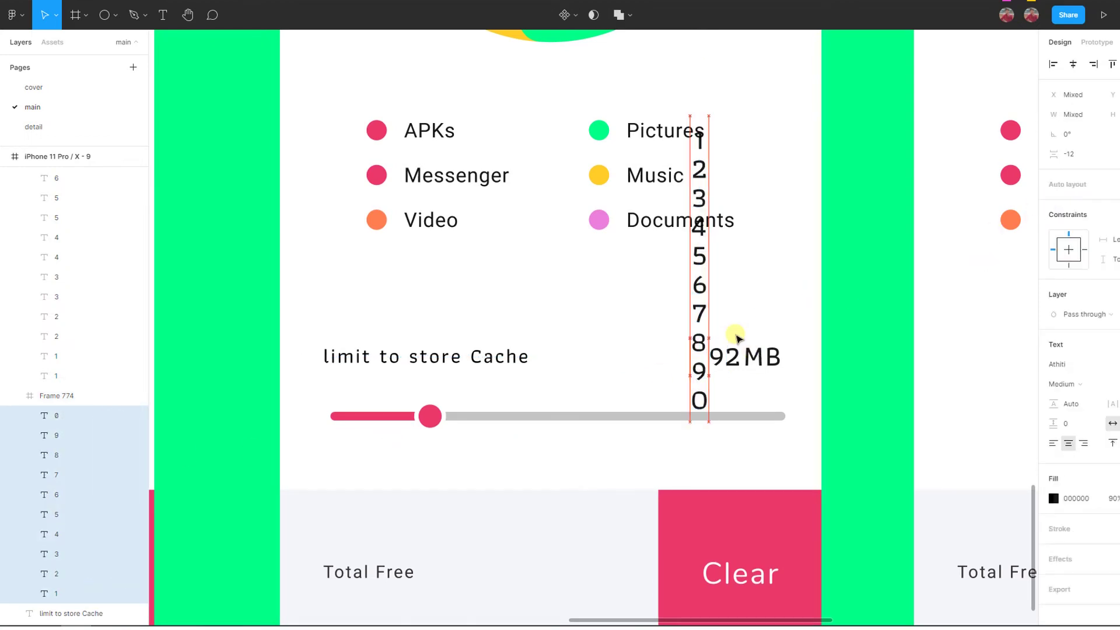
{"action": "key", "text": "shift+Down"}
{"action": "key", "text": "shift+Down"}
{"action": "key", "text": "shift+Down"}
{"action": "key", "text": "shift+Down"}
{"action": "key", "text": "shift+Down"}
{"action": "key", "text": "shift+Down"}
{"action": "key", "text": "shift+Down"}
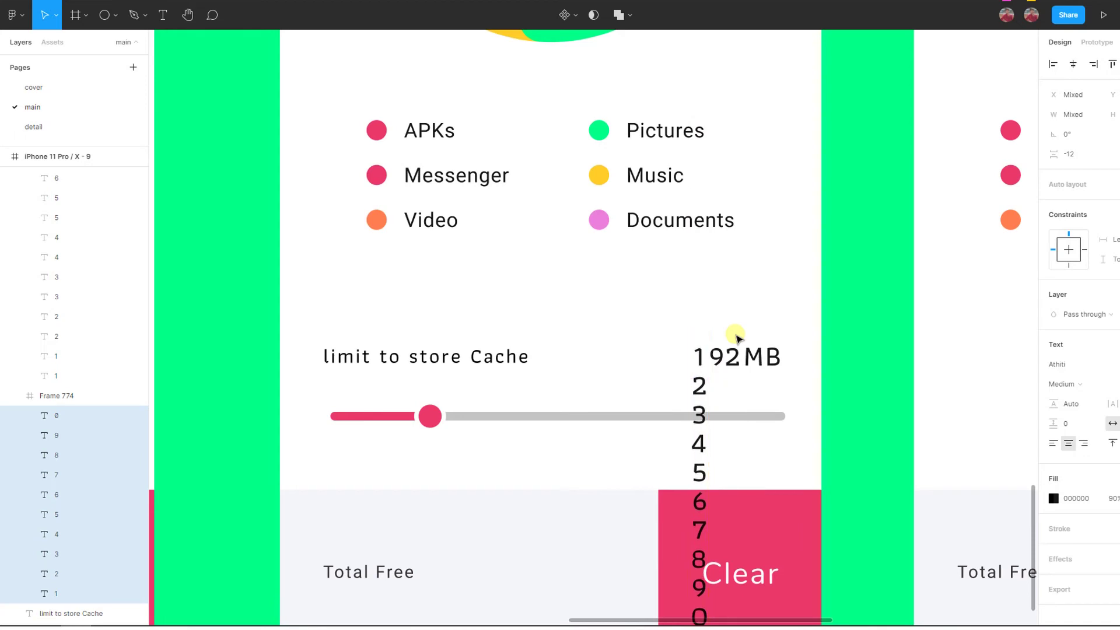
{"action": "left_click", "coordinate": [80, 396]}
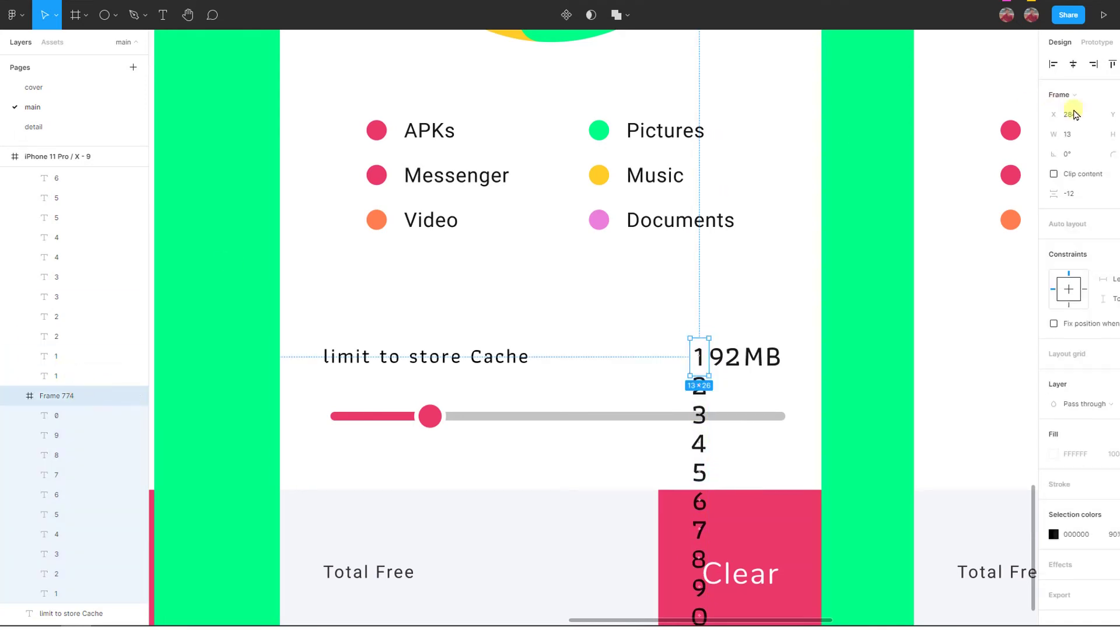
{"action": "left_click", "coordinate": [1054, 174]}
{"action": "left_click", "coordinate": [856, 290]}
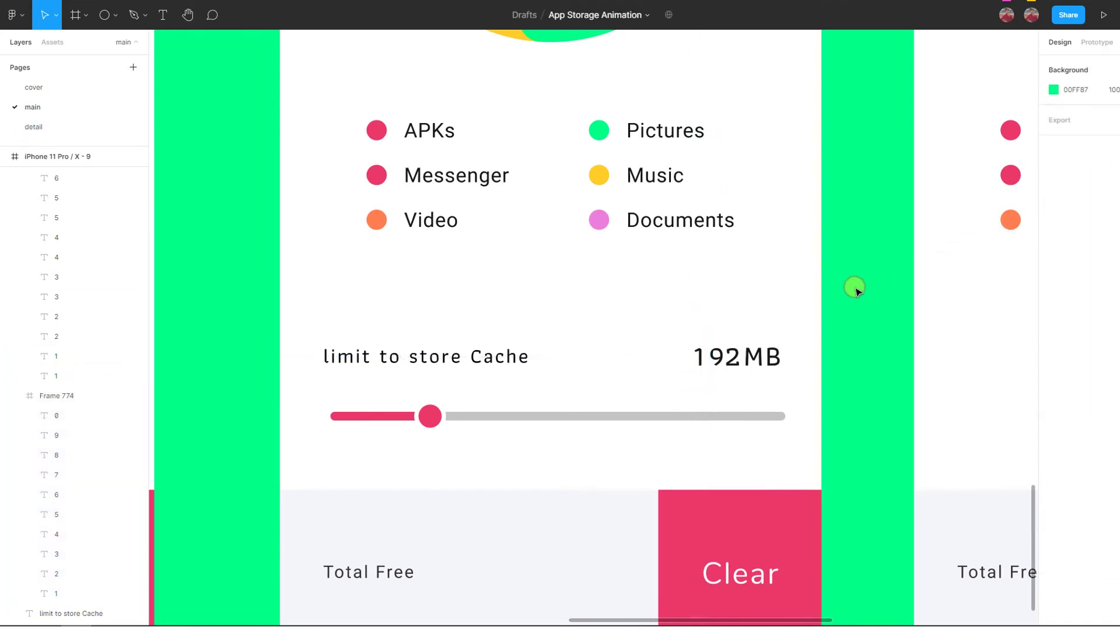
{"action": "scroll", "coordinate": [855, 290], "scroll_direction": "down", "scroll_amount": 2}
{"action": "scroll", "coordinate": [855, 290], "scroll_direction": "down", "scroll_amount": 5, "text": "ctrl"}
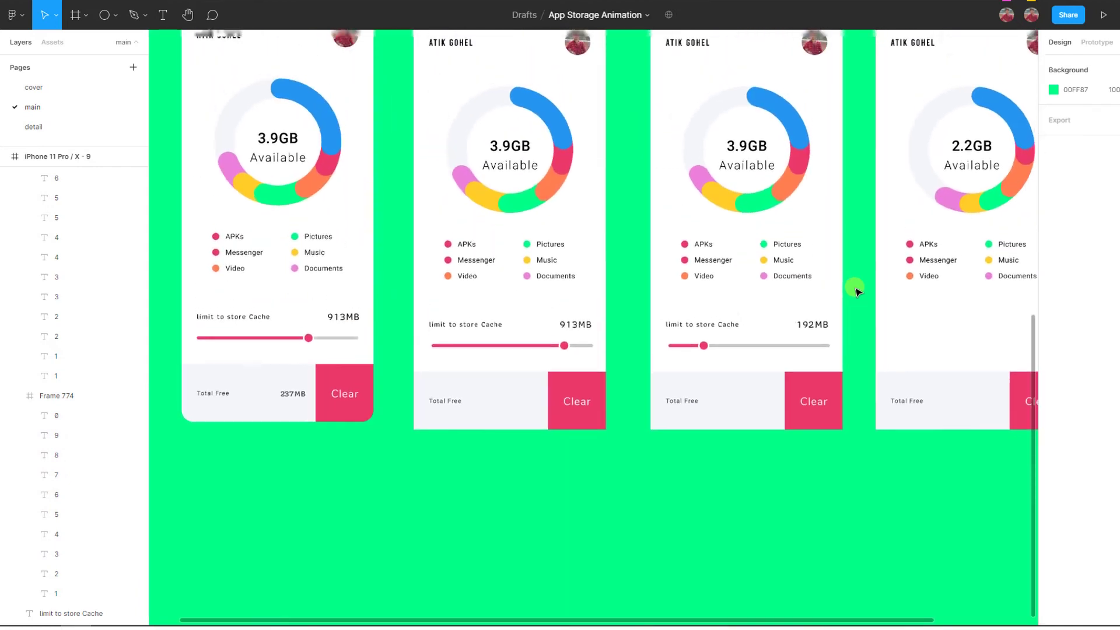
{"action": "scroll", "coordinate": [855, 289], "scroll_direction": "up", "scroll_amount": 1}
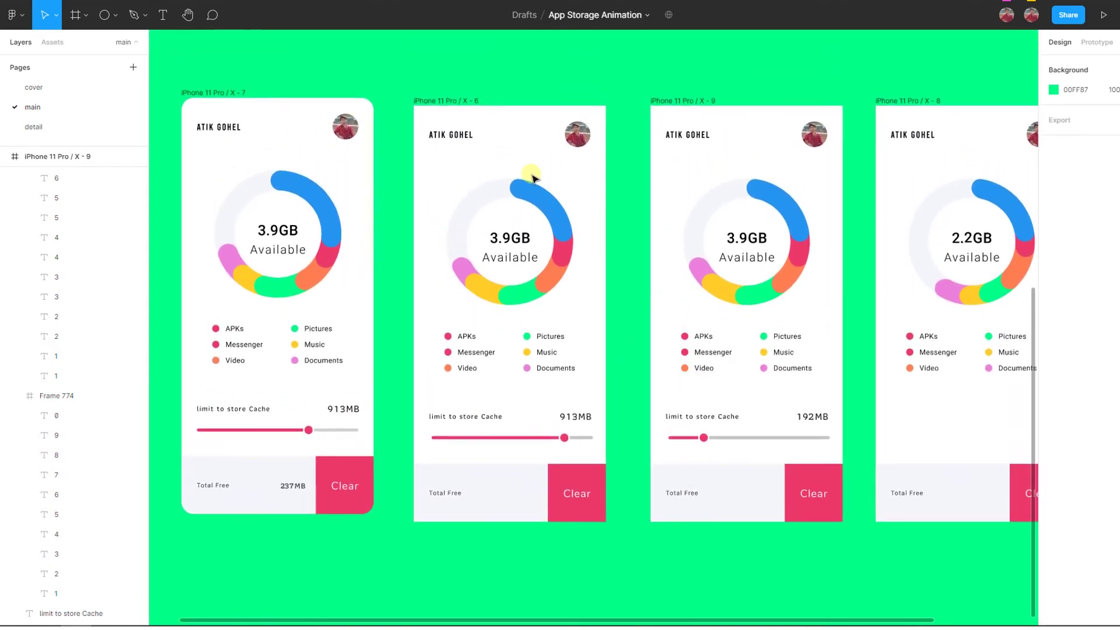
Link the X - 6 Clear button by tap to another screen with smart animate, ease out, 800ms.
{"action": "left_click", "coordinate": [530, 98]}
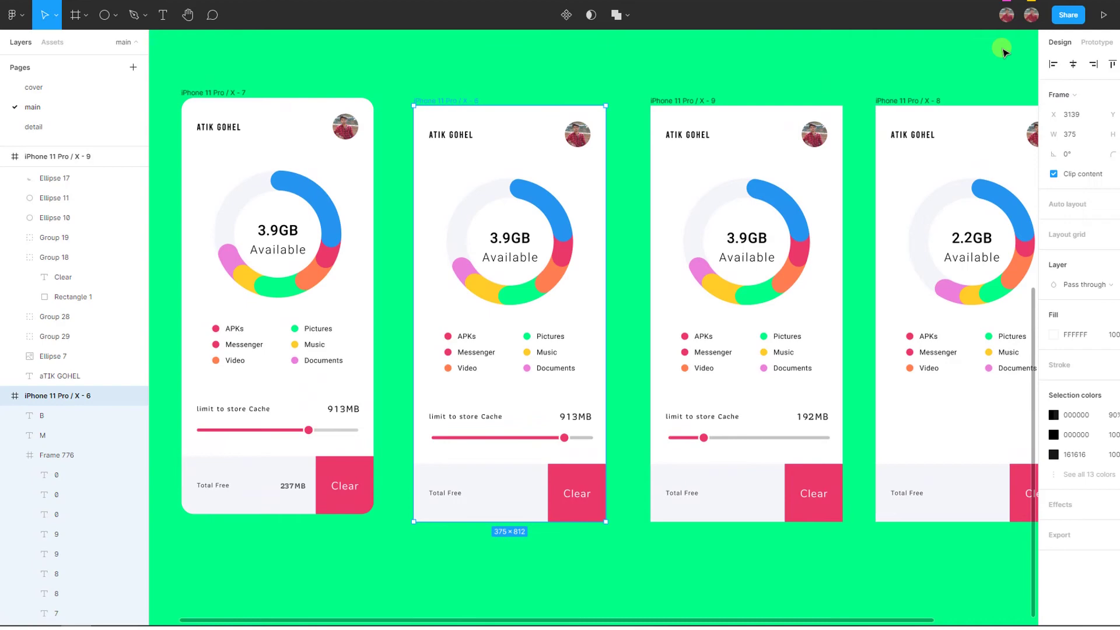
{"action": "left_click", "coordinate": [1087, 46]}
{"action": "left_click", "coordinate": [576, 492]}
{"action": "left_click_drag", "start_coordinate": [606, 493], "coordinate": [899, 315]}
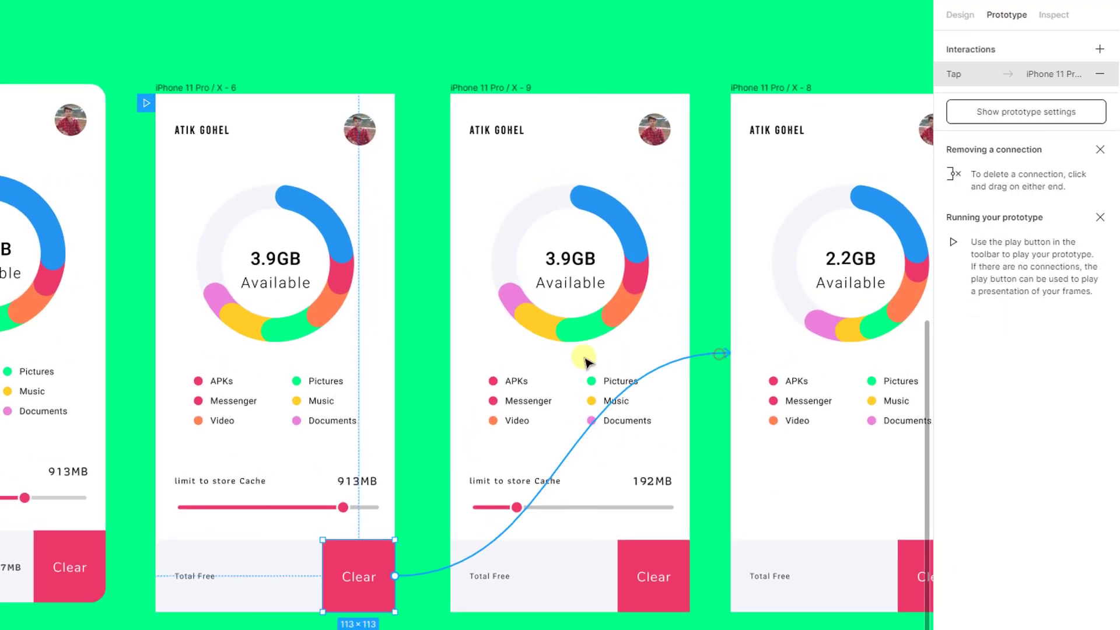
{"action": "left_click_drag", "start_coordinate": [585, 362], "coordinate": [475, 357]}
{"action": "scroll", "coordinate": [475, 357], "scroll_direction": "right", "scroll_amount": 2}
{"action": "scroll", "coordinate": [475, 357], "scroll_direction": "right", "scroll_amount": 4}
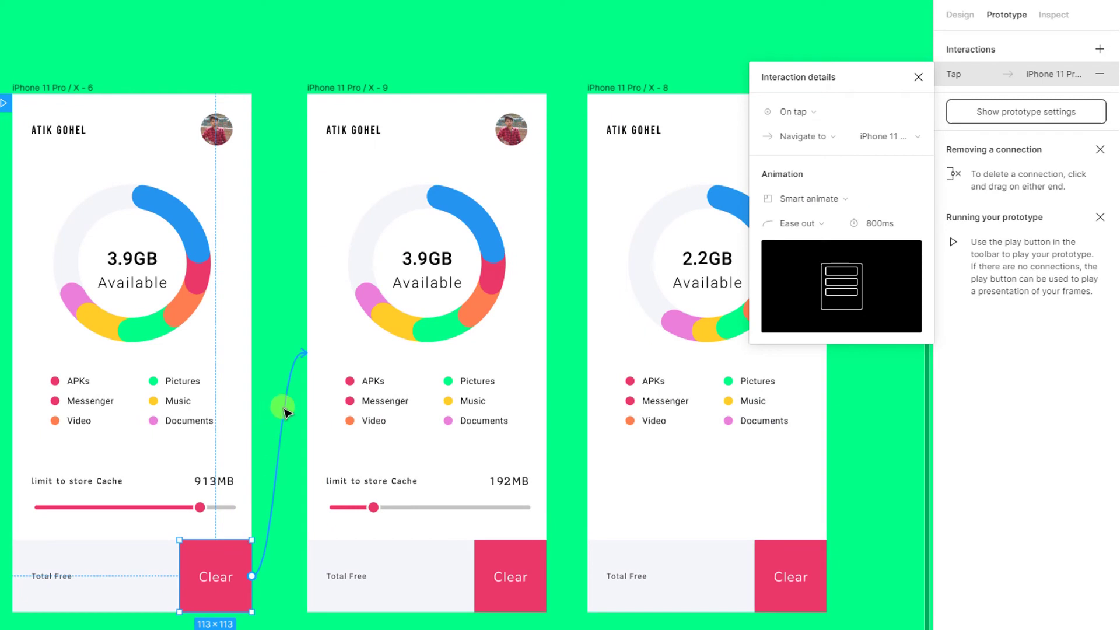
{"action": "key", "text": "Escape"}
{"action": "scroll", "coordinate": [286, 413], "scroll_direction": "right", "scroll_amount": 1}
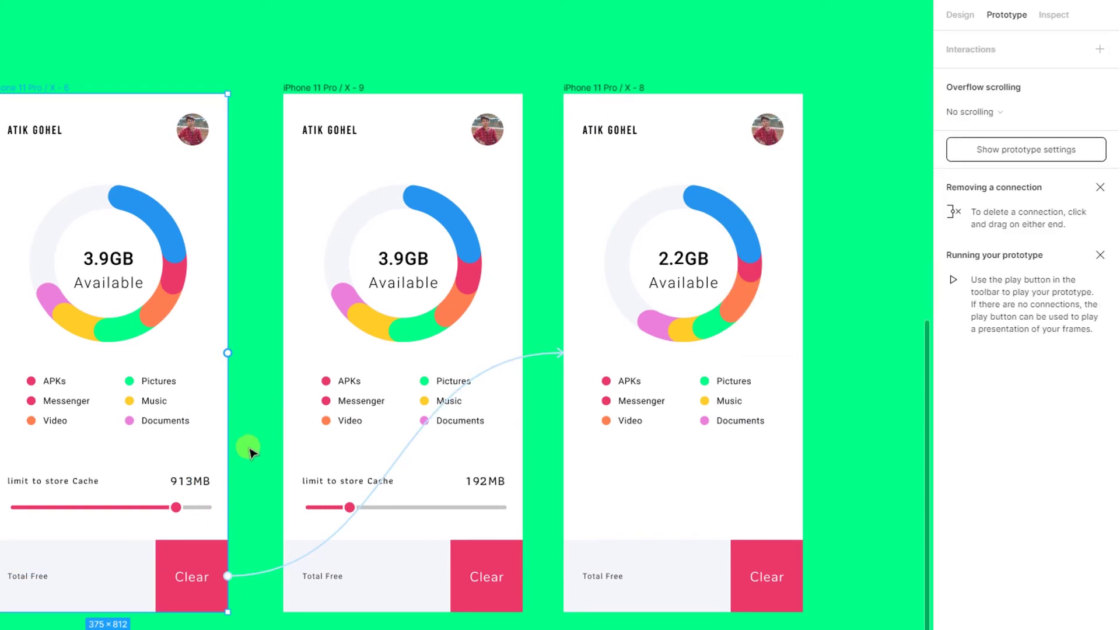
Group the slider knob and fill bar on both the X - 6 and X - 9 screens.
{"action": "left_click", "coordinate": [177, 512]}
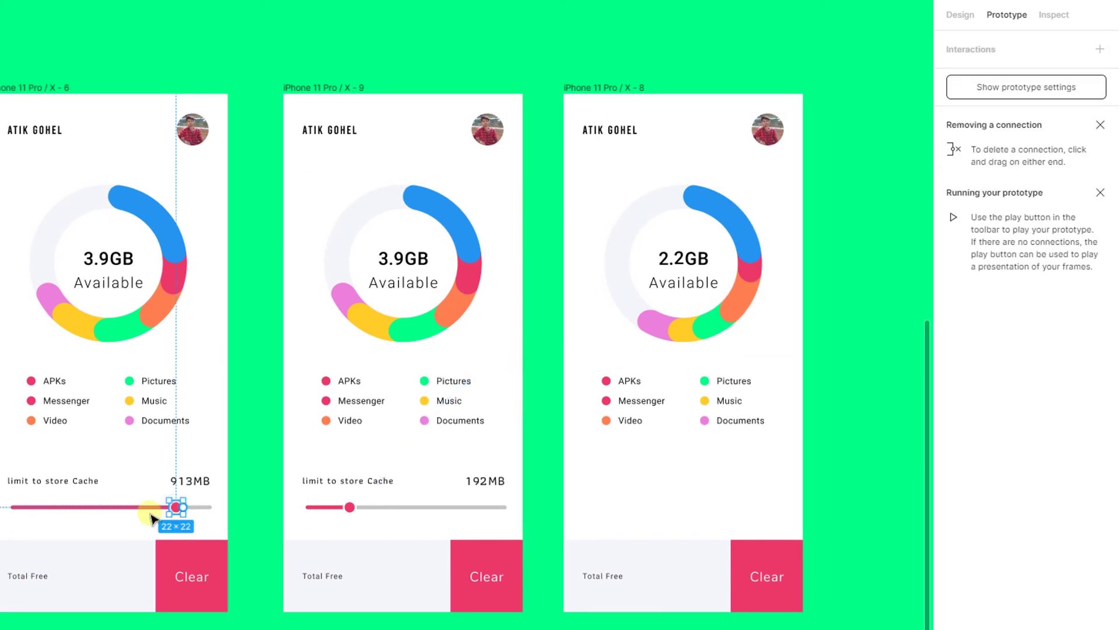
{"action": "left_click", "coordinate": [185, 510]}
{"action": "right_click", "coordinate": [143, 514]}
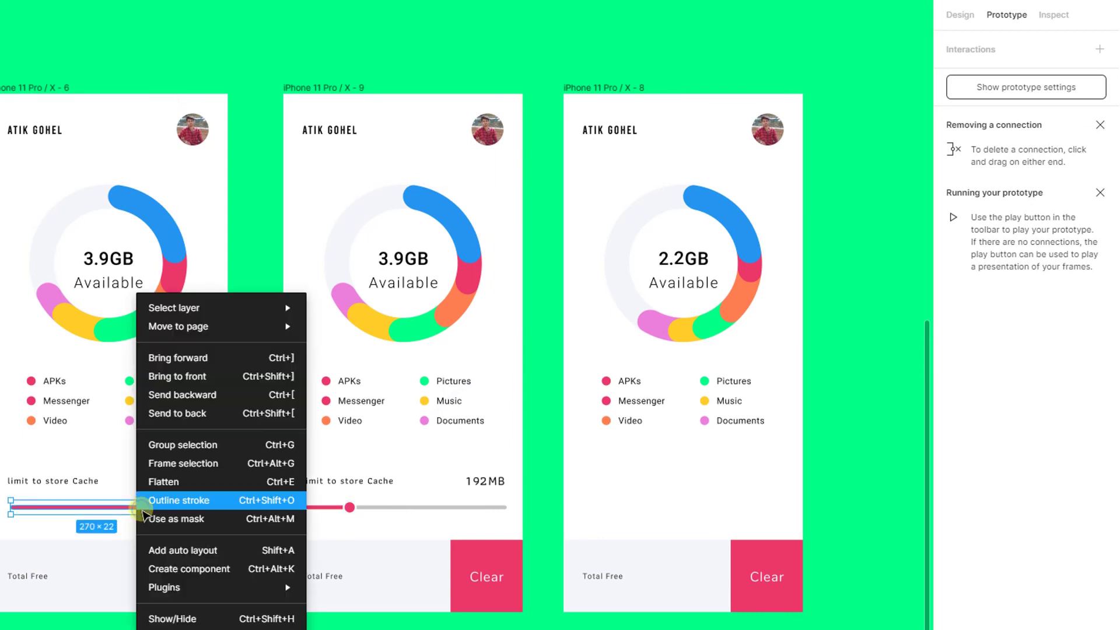
{"action": "left_click", "coordinate": [198, 446]}
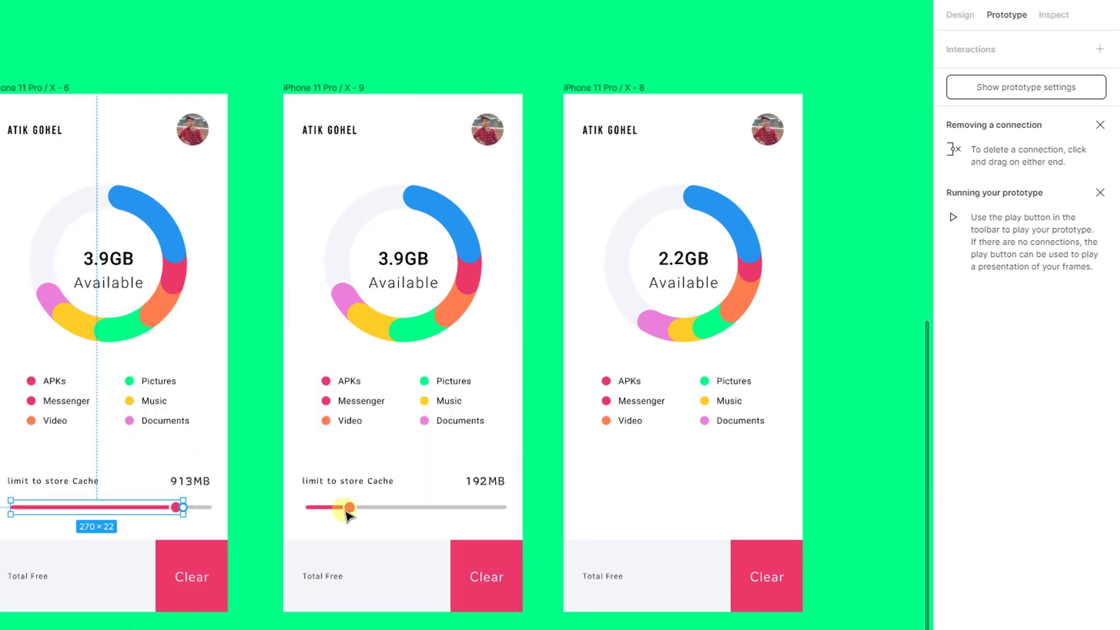
{"action": "left_click", "coordinate": [349, 509]}
{"action": "left_click", "coordinate": [323, 508], "text": "shift"}
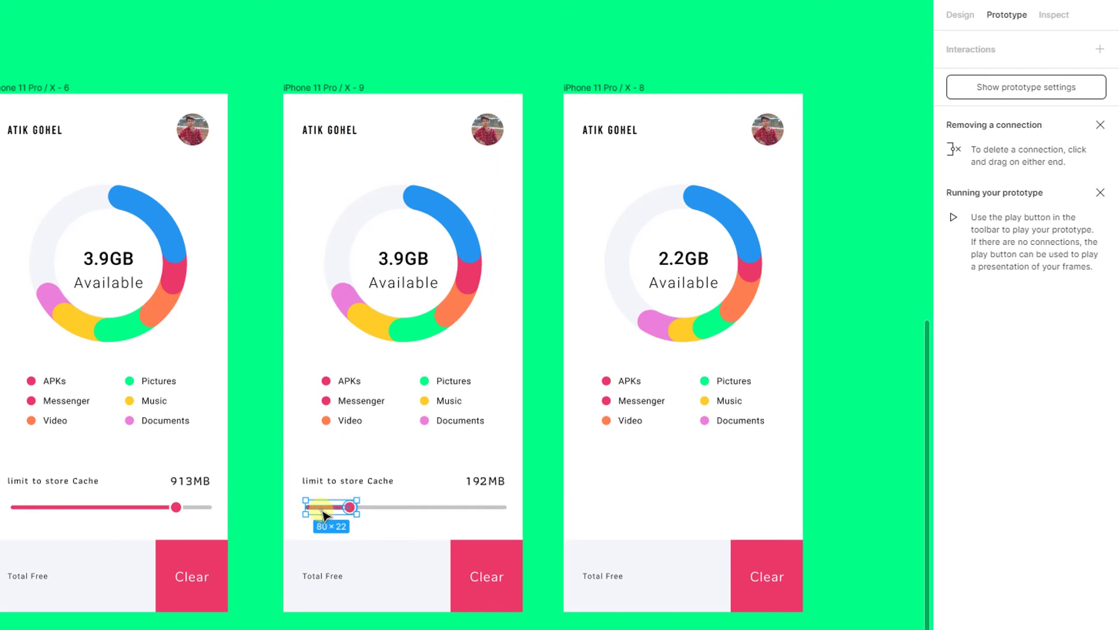
{"action": "right_click", "coordinate": [312, 507]}
{"action": "left_click", "coordinate": [378, 445]}
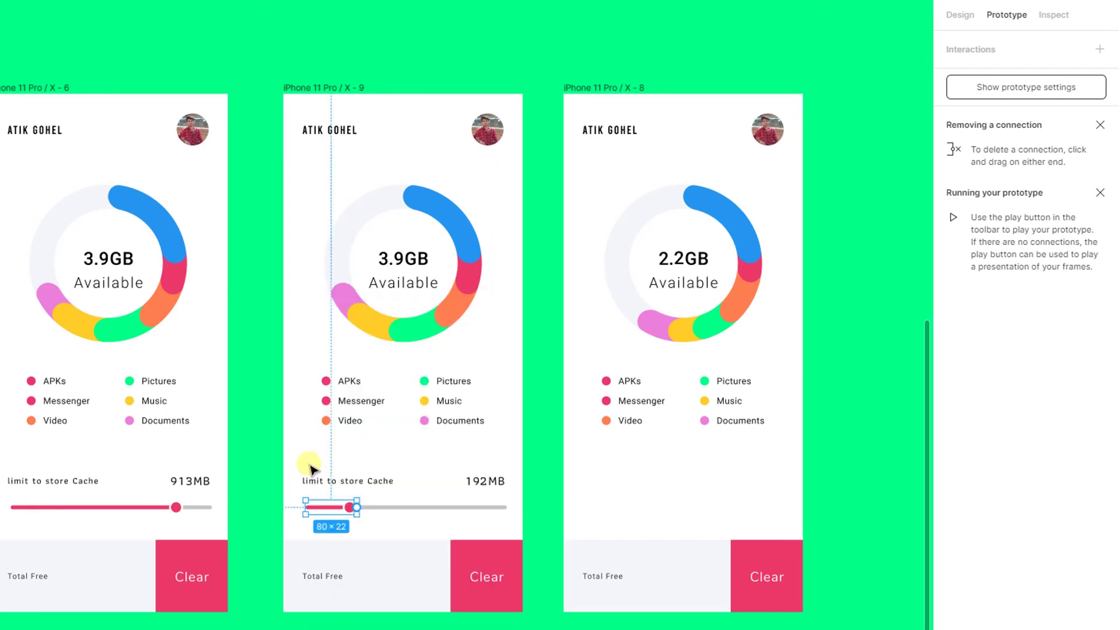
{"action": "left_click", "coordinate": [168, 516]}
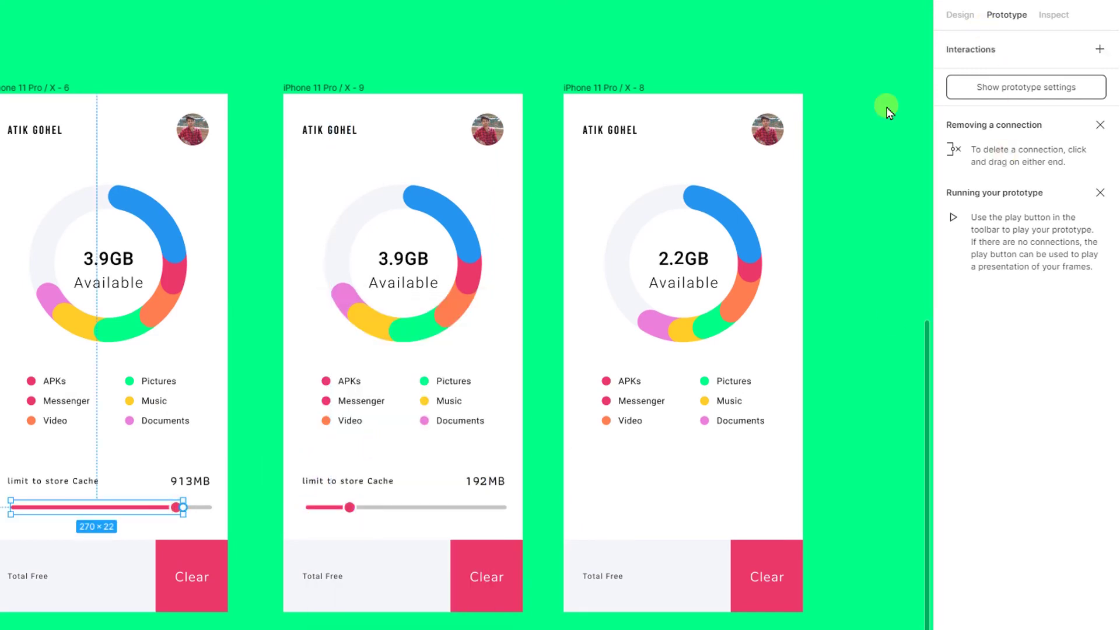
Link the X - 6 slider group to the X - 9 screen on drag with smart animate.
{"action": "mouse_move", "coordinate": [188, 507]}
{"action": "left_mouse_down"}
{"action": "mouse_move", "coordinate": [275, 507]}
{"action": "mouse_move", "coordinate": [309, 480]}
{"action": "left_mouse_up"}
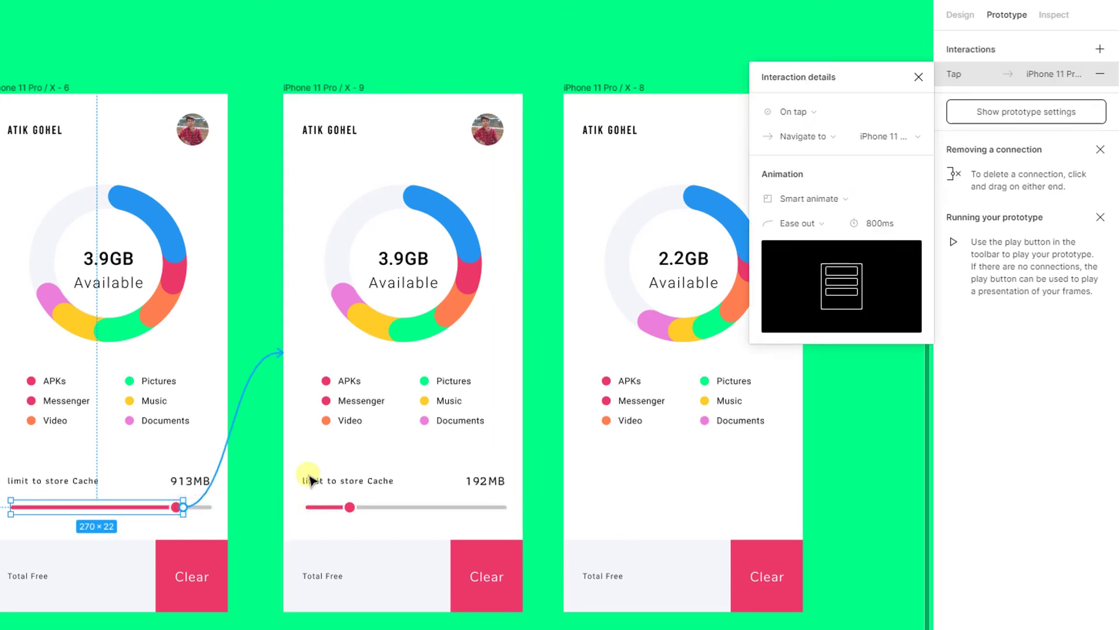
{"action": "left_click", "coordinate": [827, 117]}
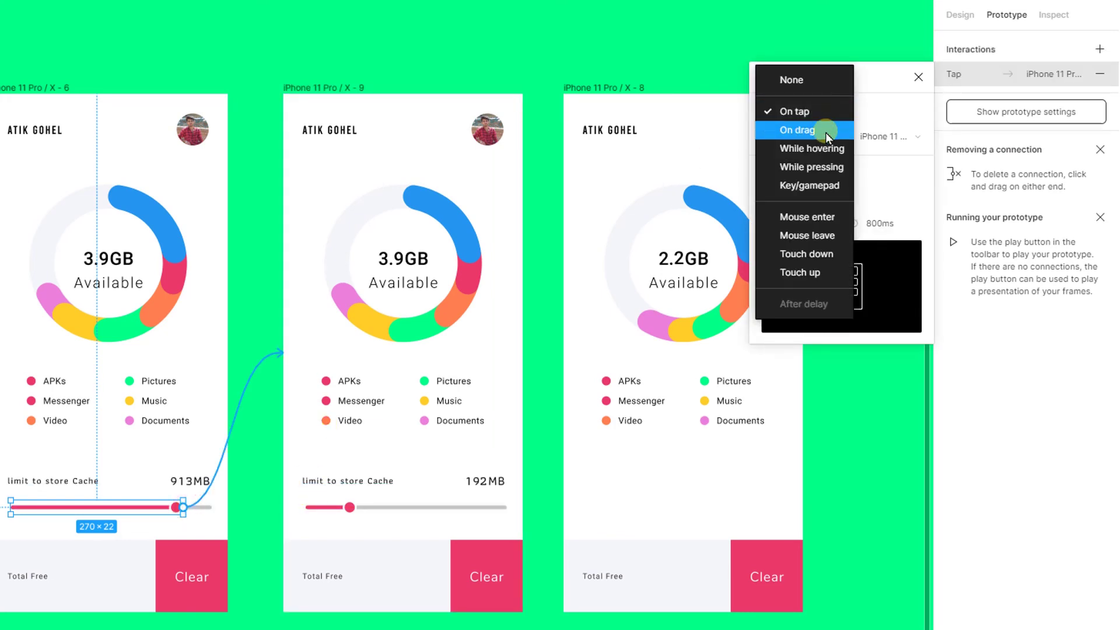
{"action": "left_click", "coordinate": [839, 131]}
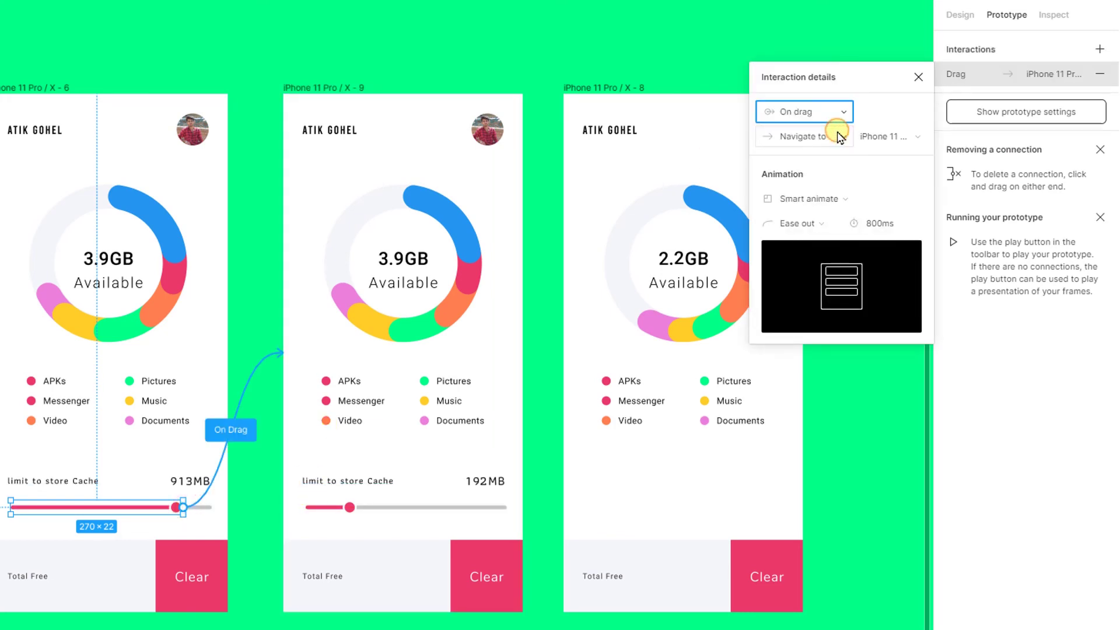
{"action": "left_click", "coordinate": [839, 200]}
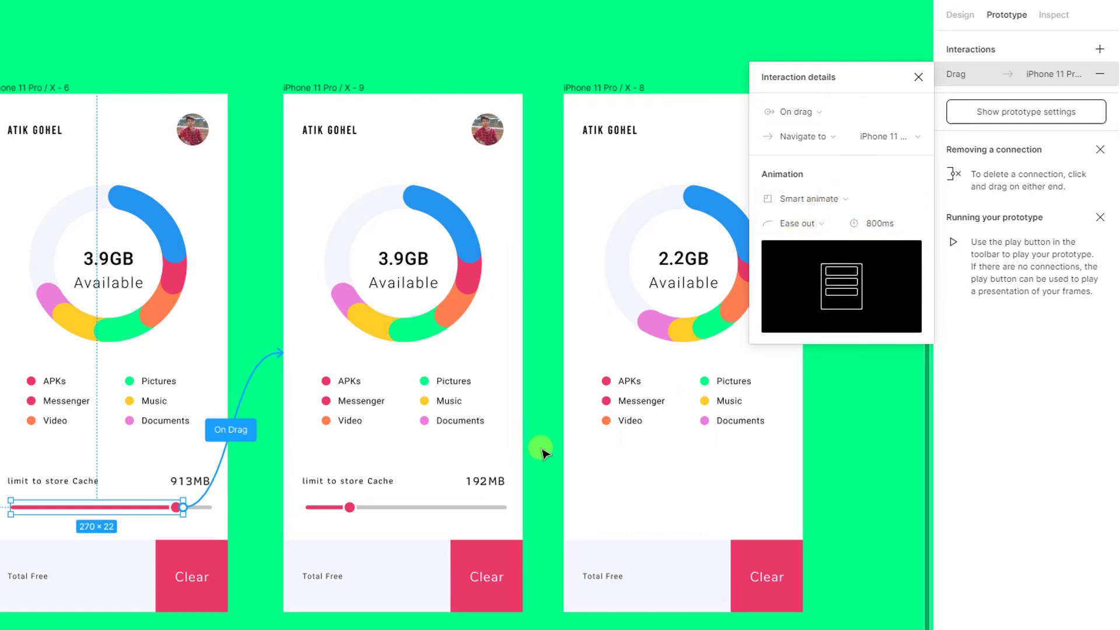
Link the X - 9 slider group back to the X - 6 screen on drag with smart animate.
{"action": "left_click", "coordinate": [349, 512]}
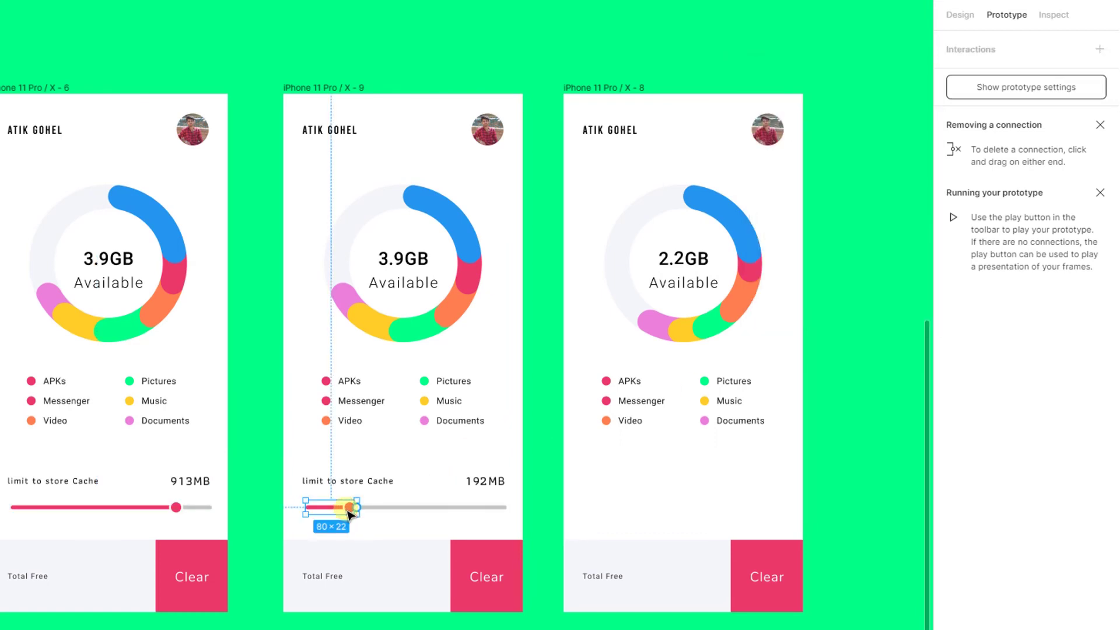
{"action": "left_click_drag", "start_coordinate": [356, 507], "coordinate": [187, 516]}
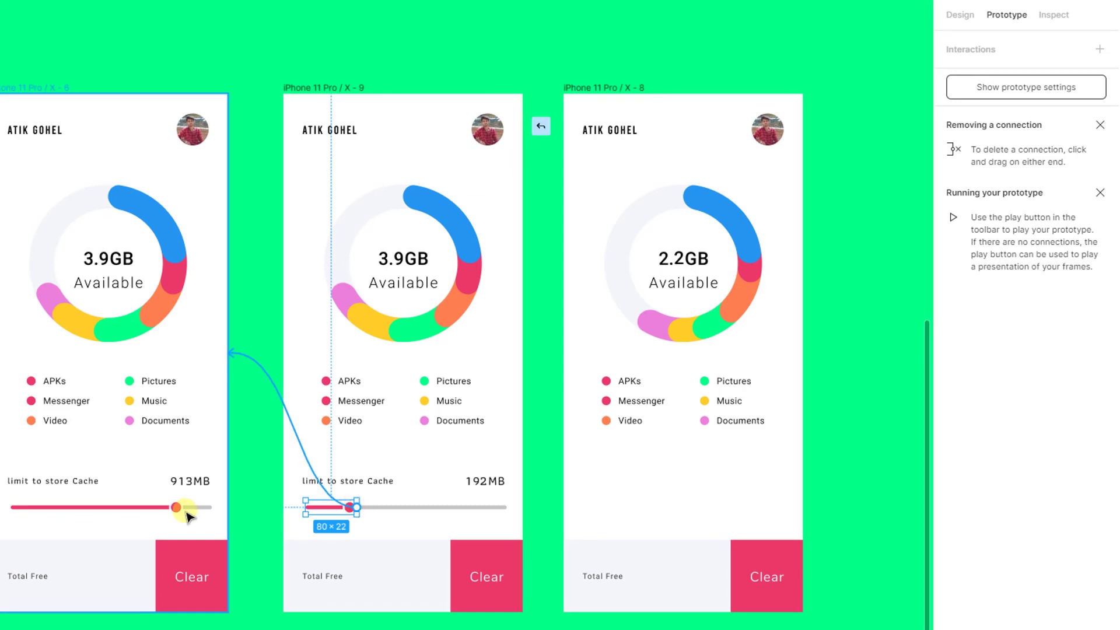
{"action": "left_click", "coordinate": [805, 112]}
{"action": "left_click", "coordinate": [816, 130]}
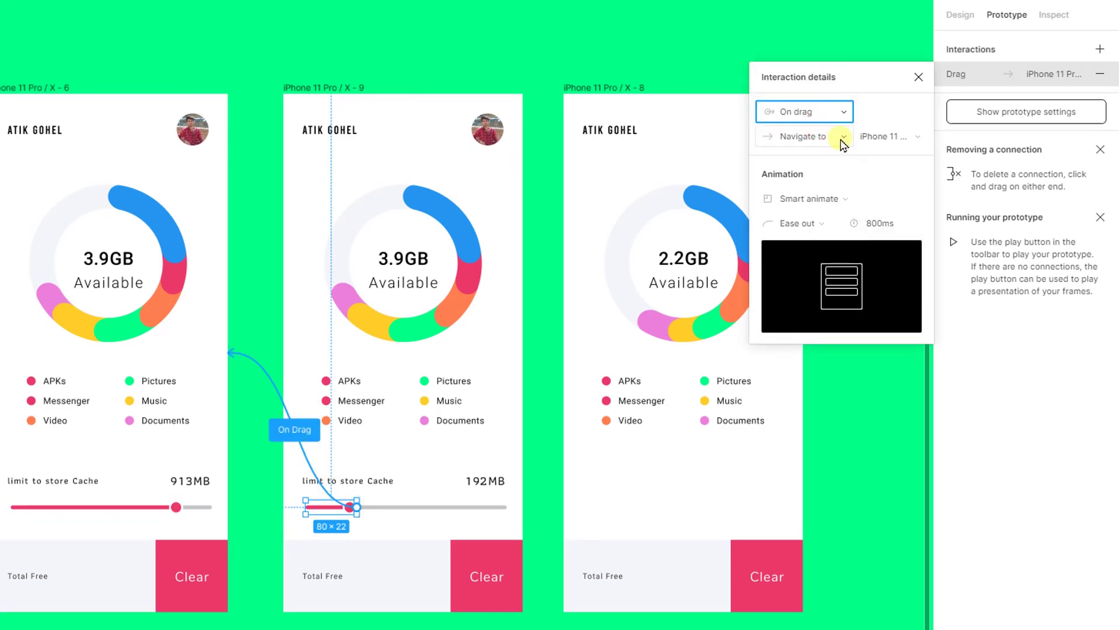
{"action": "left_click", "coordinate": [834, 198]}
{"action": "left_click", "coordinate": [881, 196]}
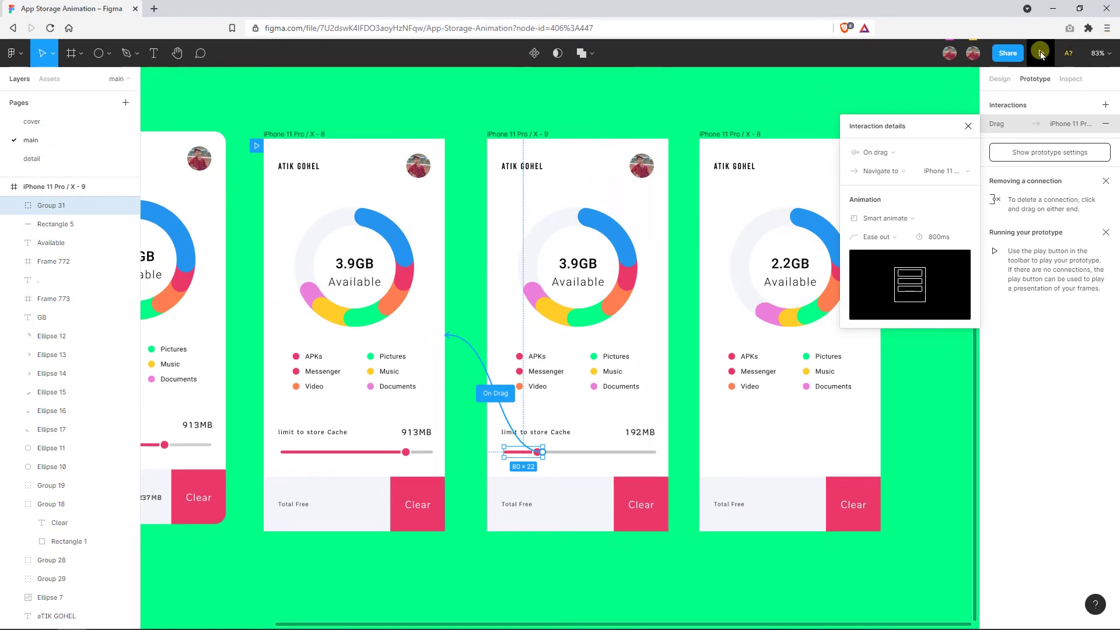
Play the prototype, drag the slider to switch between 192MB and 913MB, then return to the editor.
{"action": "left_click", "coordinate": [1041, 54]}
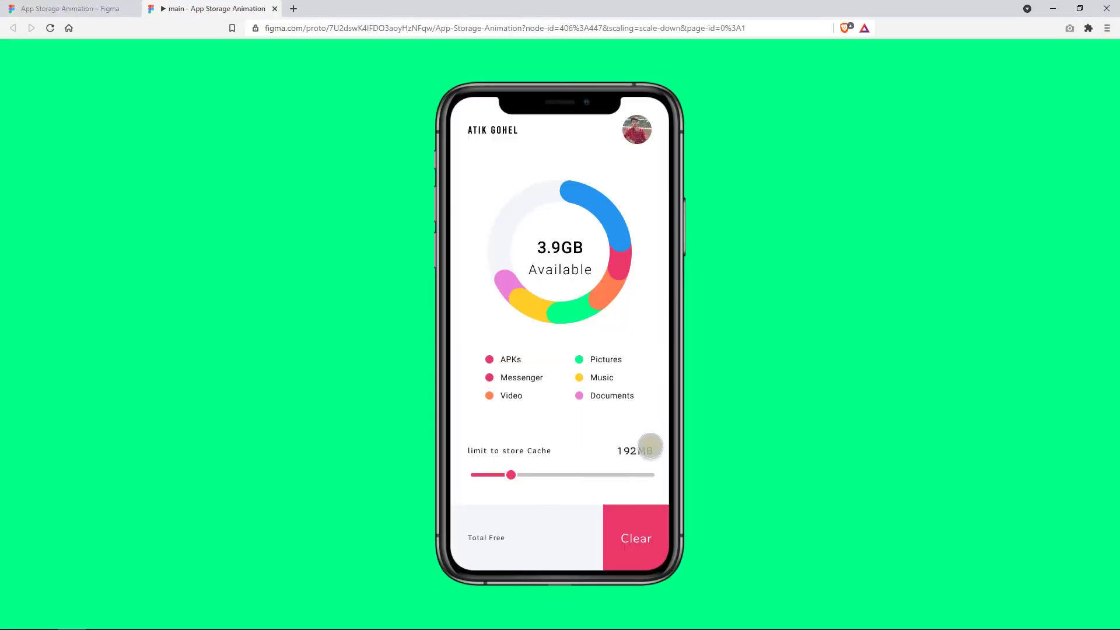
{"action": "mouse_move", "coordinate": [582, 487]}
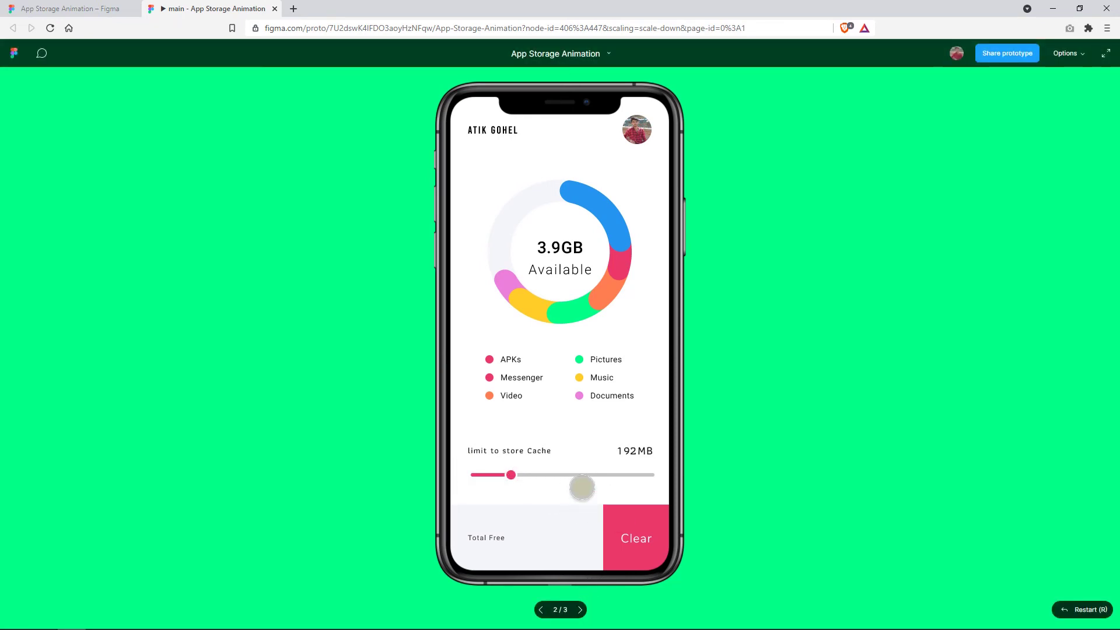
{"action": "mouse_move", "coordinate": [511, 474]}
{"action": "left_mouse_down"}
{"action": "mouse_move", "coordinate": [591, 472]}
{"action": "mouse_move", "coordinate": [490, 477]}
{"action": "left_mouse_up"}
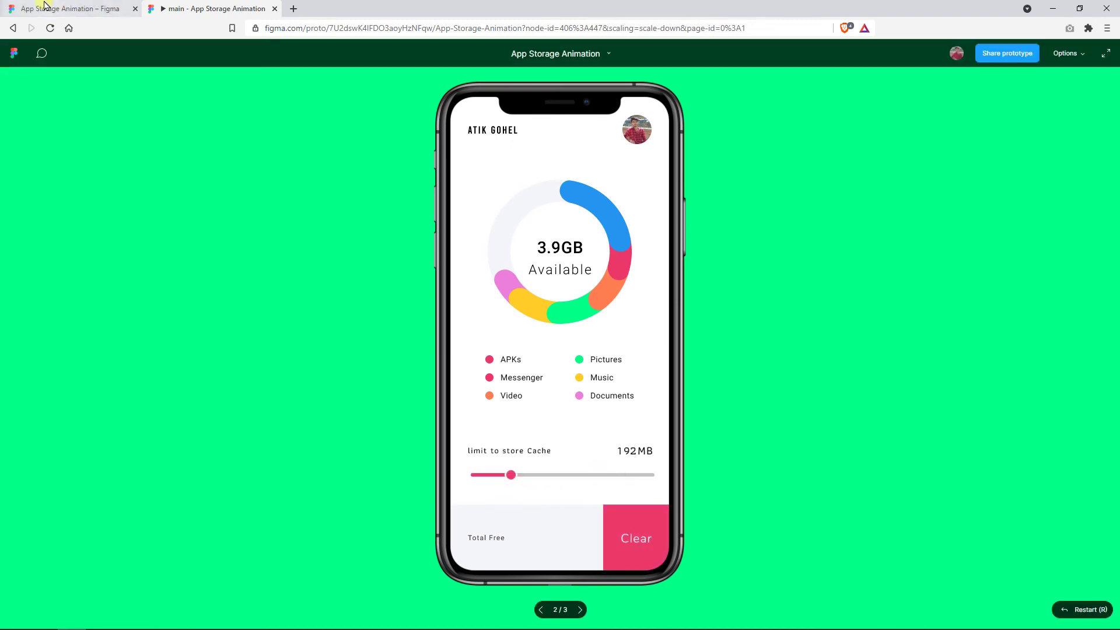
{"action": "left_click", "coordinate": [67, 9]}
Close the drag interaction details, inspect the Clear tap connection, and return to the Design panel.
{"action": "scroll", "coordinate": [553, 286], "scroll_direction": "left", "scroll_amount": 2}
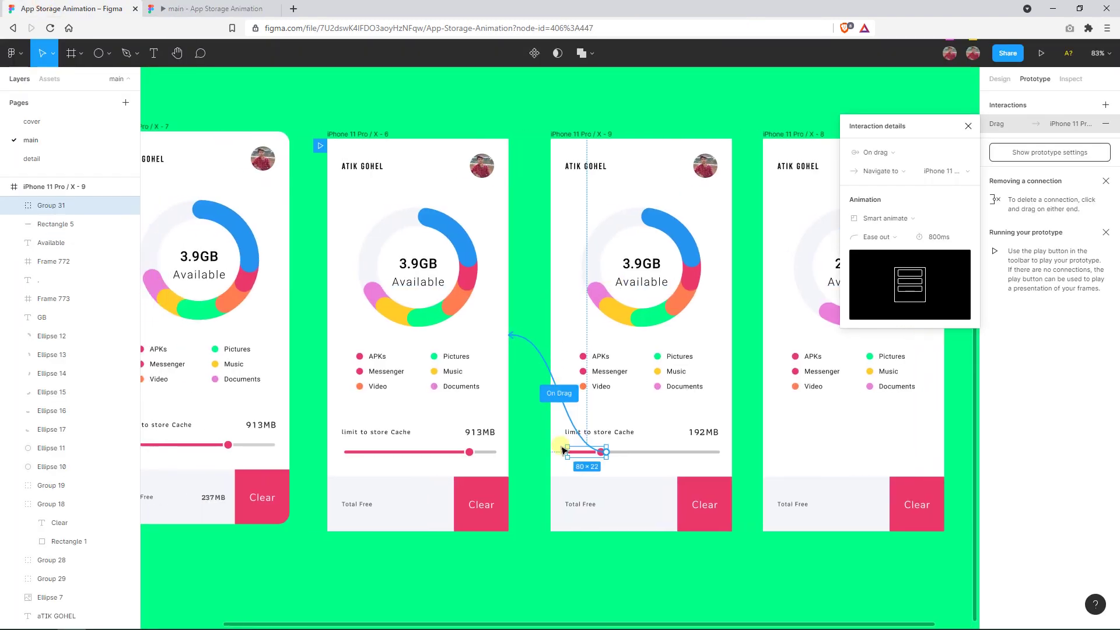
{"action": "scroll", "coordinate": [533, 448], "scroll_direction": "left", "scroll_amount": 2}
{"action": "left_click", "coordinate": [533, 448]}
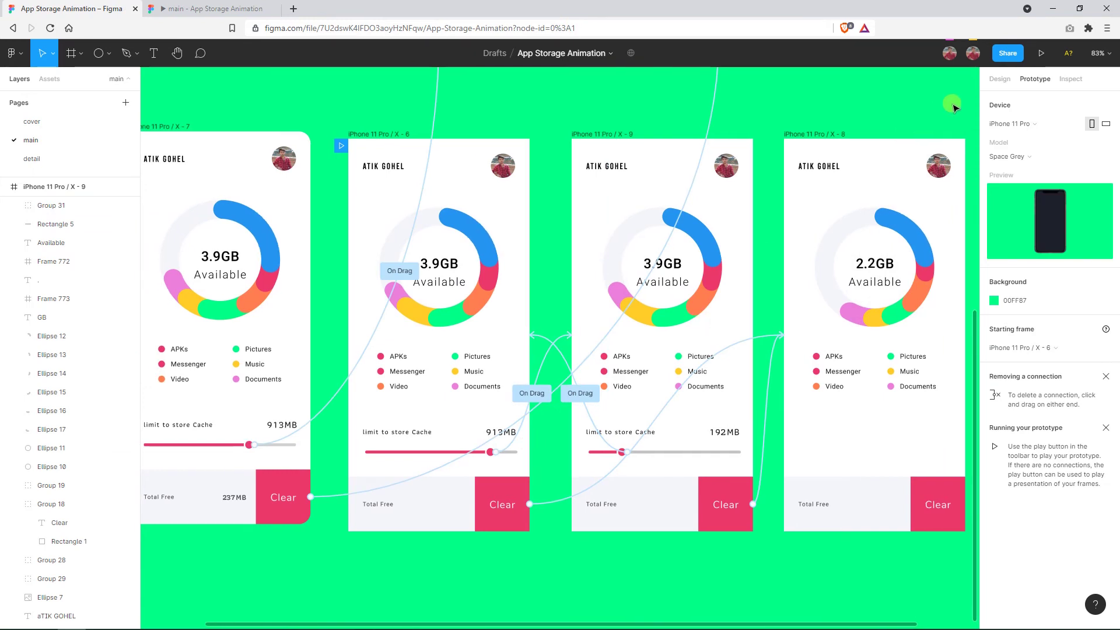
{"action": "left_click", "coordinate": [771, 357]}
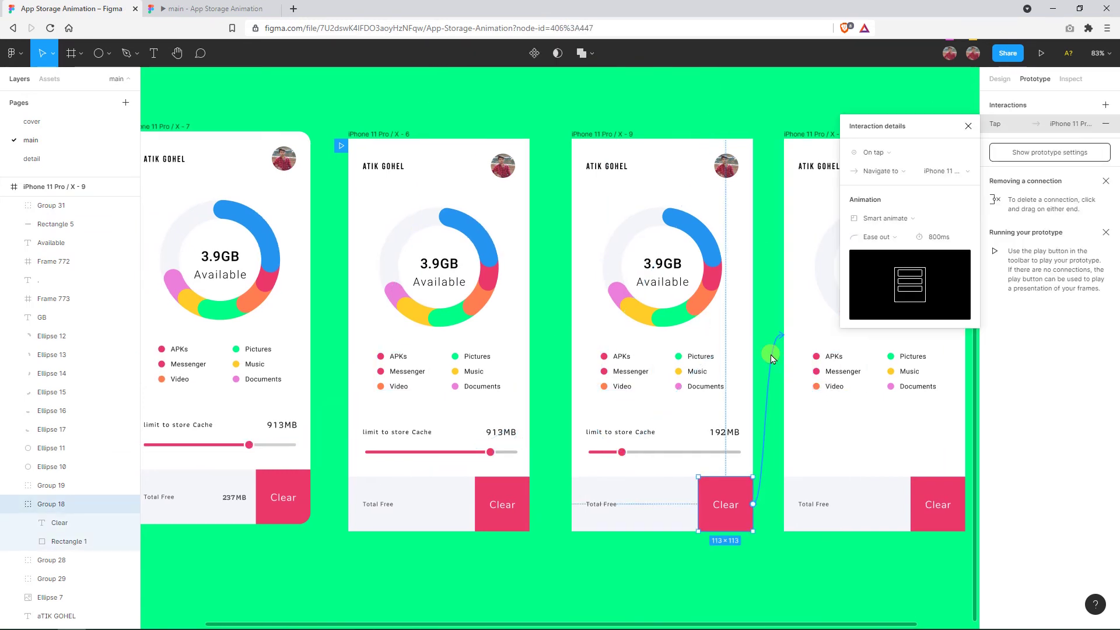
{"action": "scroll", "coordinate": [773, 357], "scroll_direction": "left", "scroll_amount": 3}
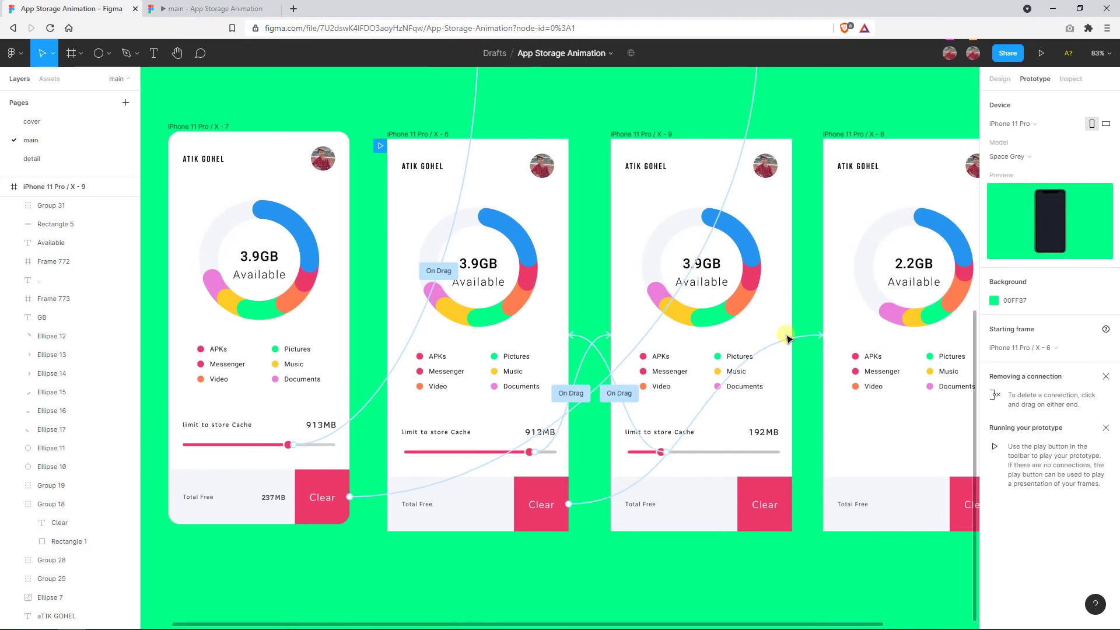
{"action": "left_click", "coordinate": [994, 87]}
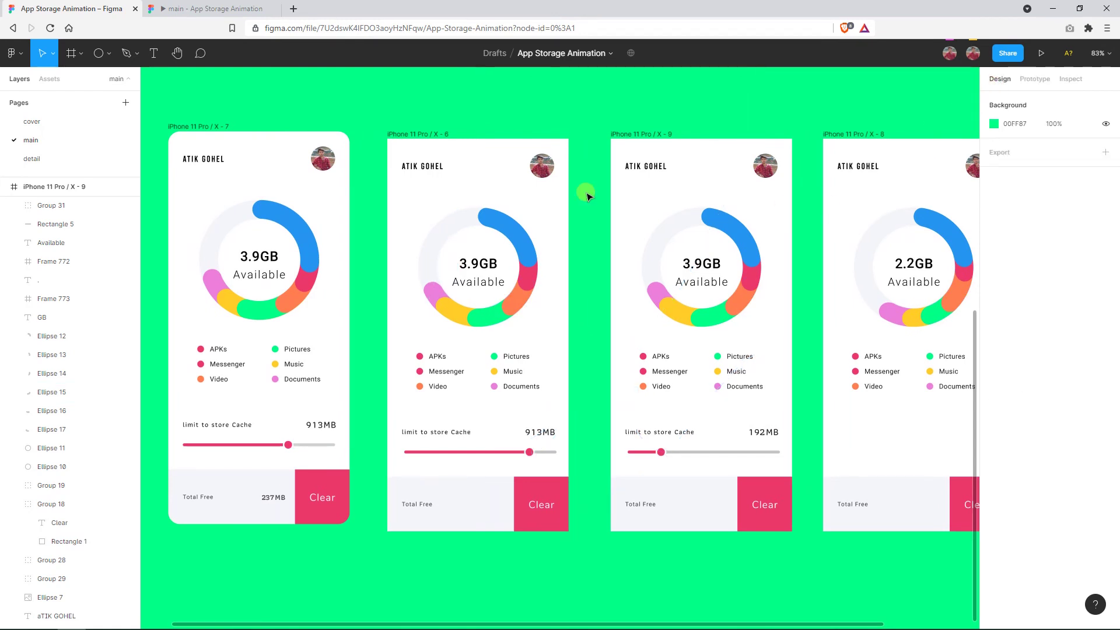
{"action": "scroll", "coordinate": [588, 197], "scroll_direction": "up", "scroll_amount": 1, "text": "ctrl"}
Restore frame X - 7 after an accidental delete and drag it to the top row's start.
{"action": "left_click", "coordinate": [199, 127]}
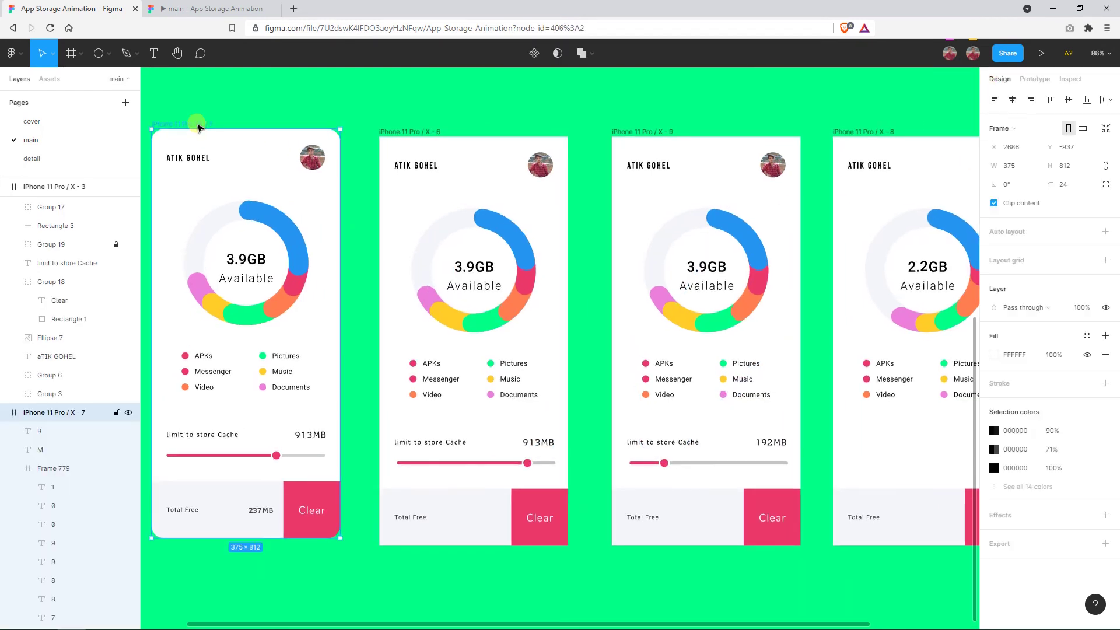
{"action": "key", "text": "Delete"}
{"action": "scroll", "coordinate": [199, 128], "scroll_direction": "right", "scroll_amount": 1}
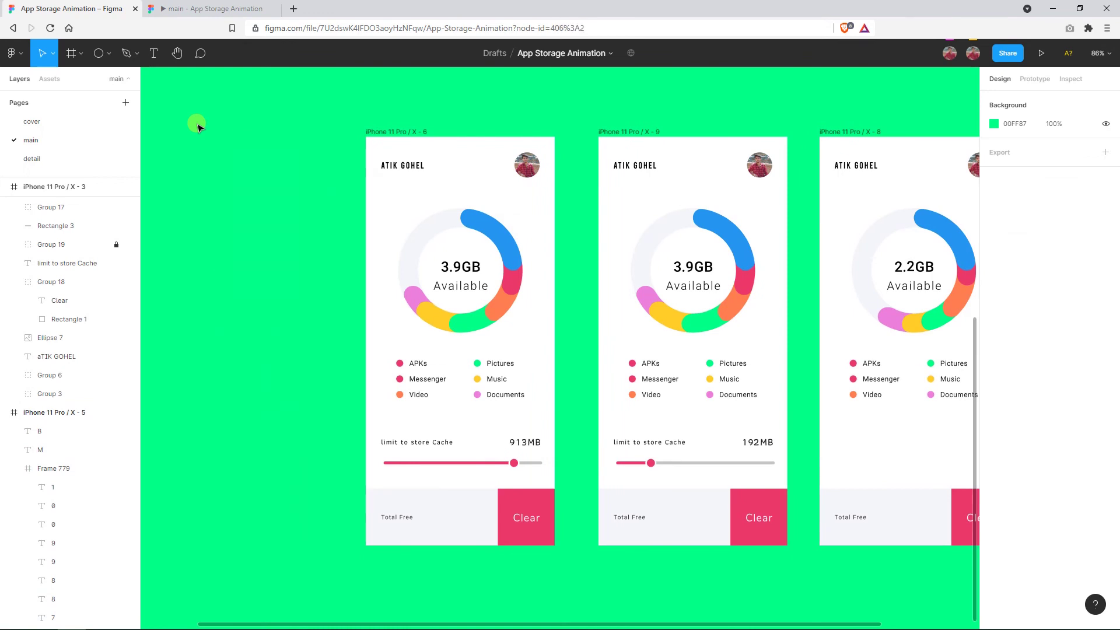
{"action": "key", "text": "ctrl+z"}
{"action": "scroll", "coordinate": [245, 122], "scroll_direction": "down", "scroll_amount": 3, "text": "ctrl"}
{"action": "scroll", "coordinate": [309, 274], "scroll_direction": "up", "scroll_amount": 5}
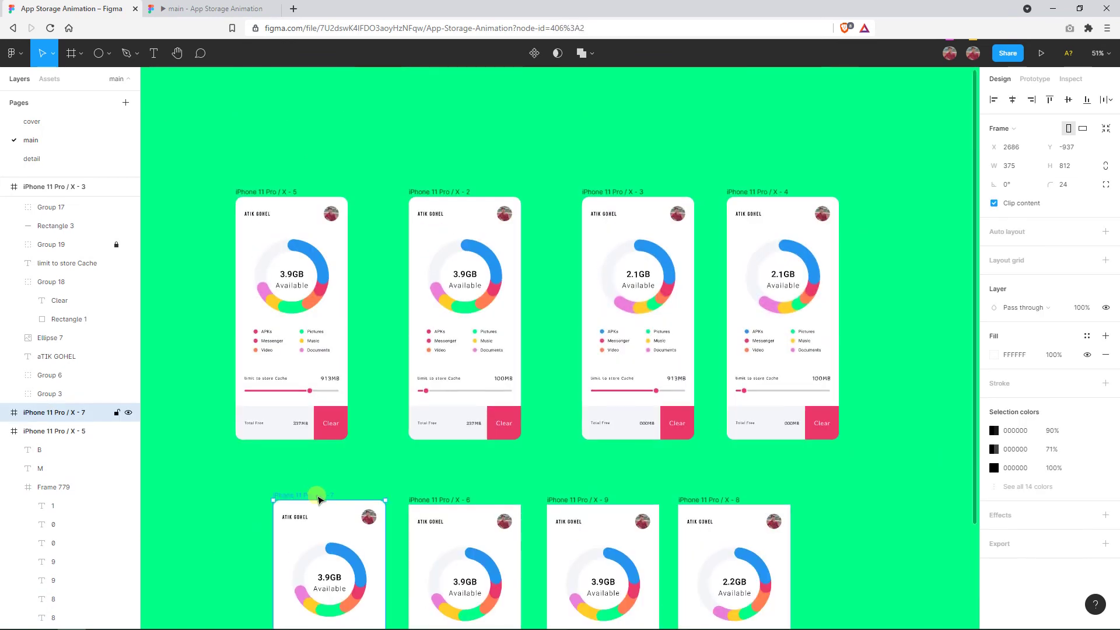
{"action": "left_click_drag", "start_coordinate": [317, 499], "coordinate": [428, 191]}
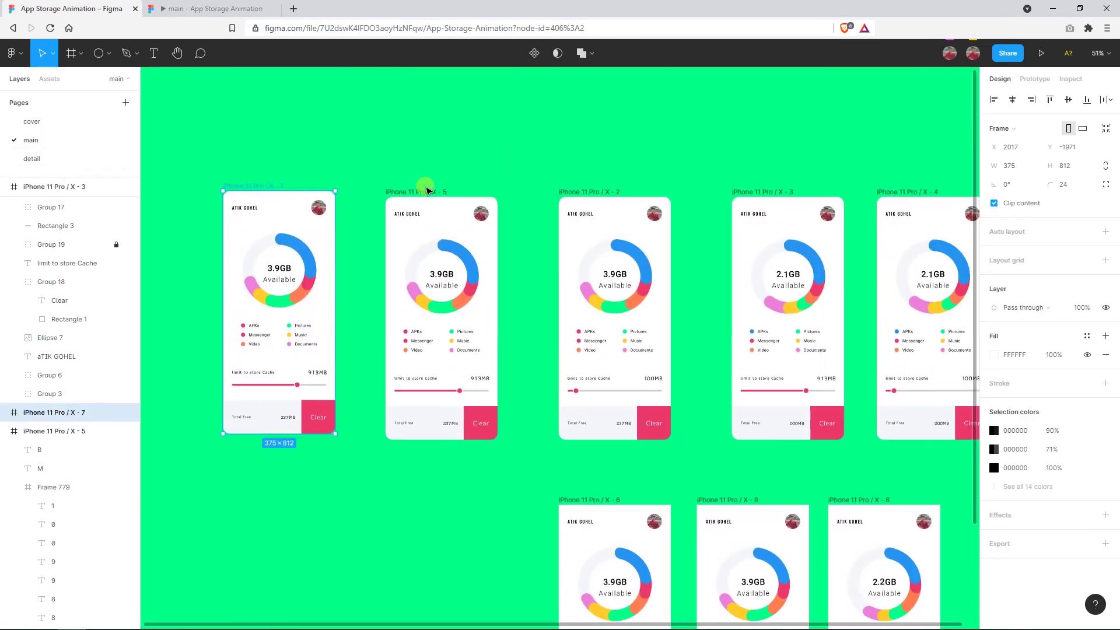
Select frames X-6, X-9 and X-8 together and zoom to fit them.
{"action": "scroll", "coordinate": [429, 191], "scroll_direction": "down", "scroll_amount": 5}
{"action": "left_click_drag", "start_coordinate": [541, 226], "coordinate": [975, 538]}
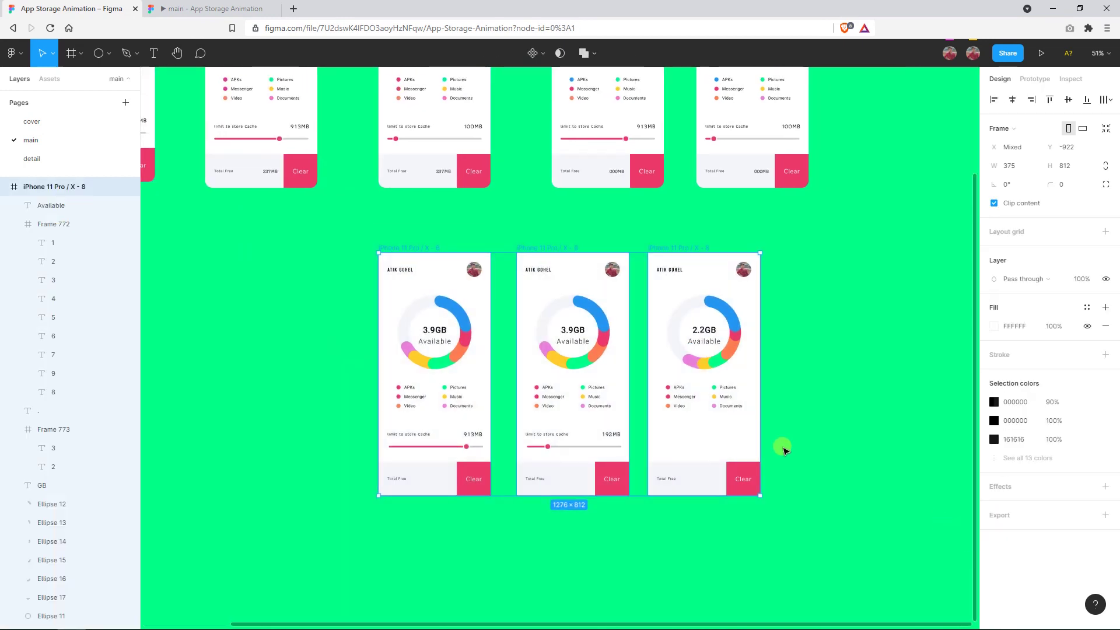
{"action": "scroll", "coordinate": [655, 488], "scroll_direction": "up", "scroll_amount": 3}
{"action": "key", "text": "shift+2"}
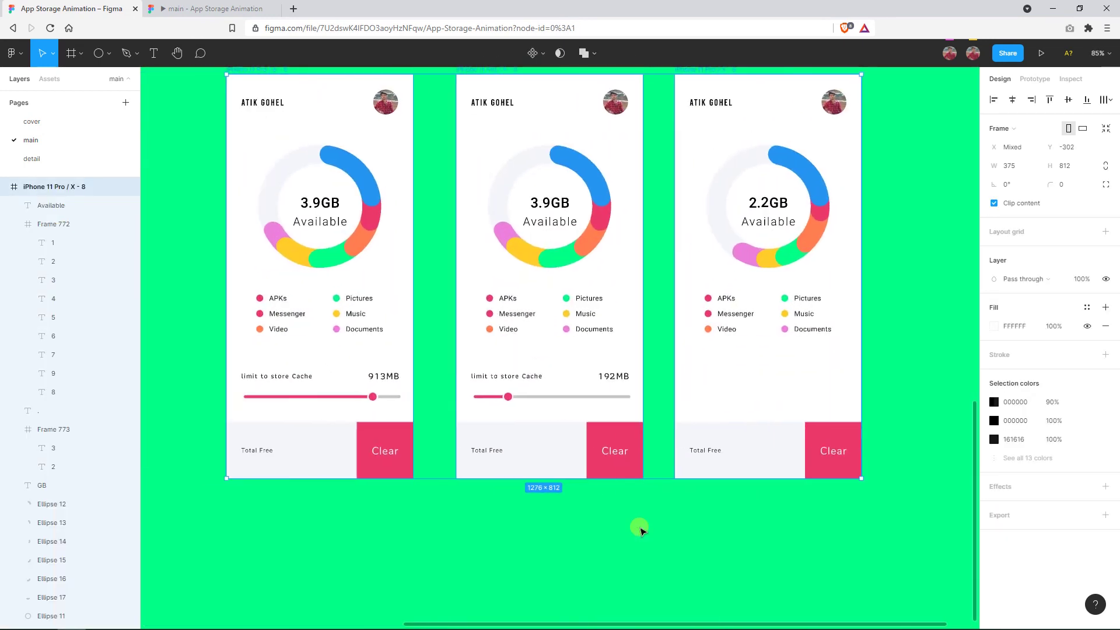
Delete X-9's slider knob, fill and track, then paste X-6's slider into X-9.
{"action": "left_click", "coordinate": [513, 493], "text": "ctrl"}
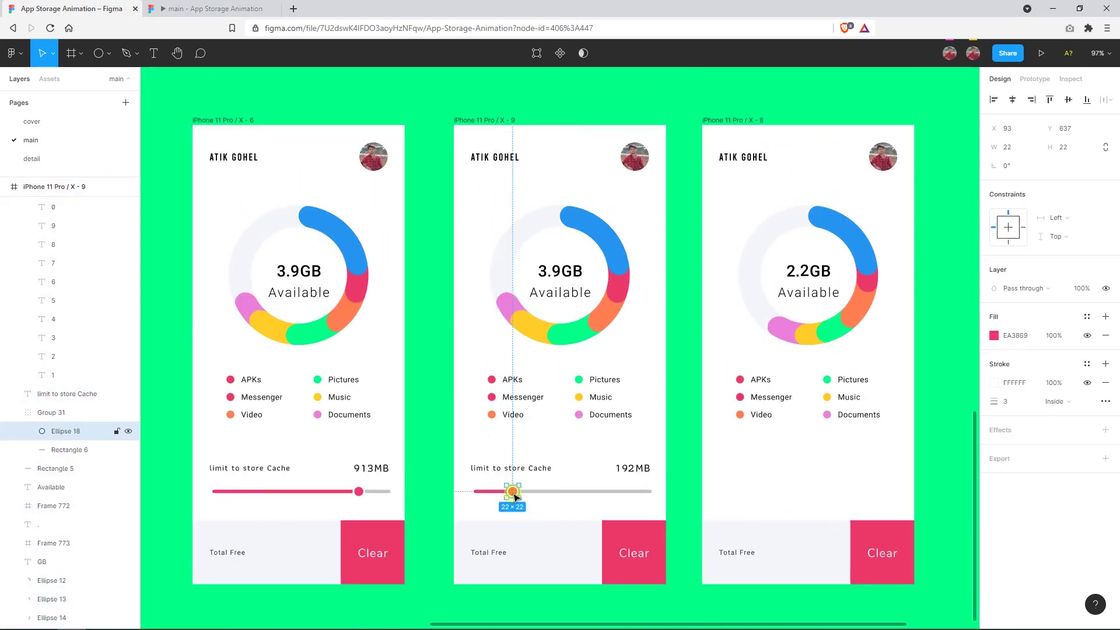
{"action": "left_click", "coordinate": [488, 492], "text": "shift"}
{"action": "left_click", "coordinate": [532, 493], "text": "shift"}
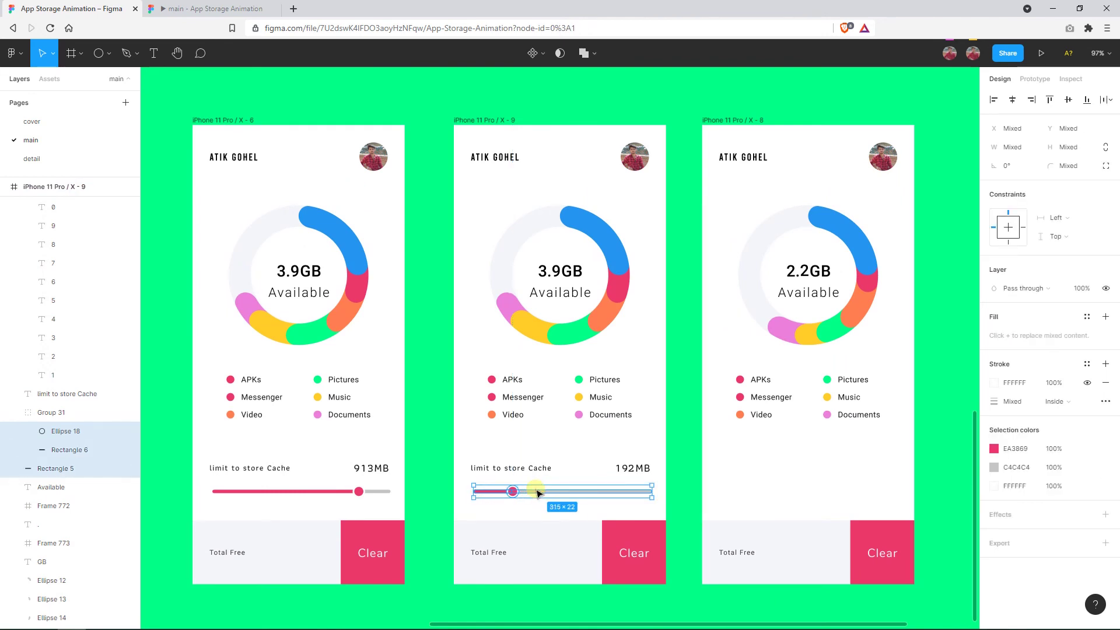
{"action": "key", "text": "Delete"}
{"action": "left_click", "coordinate": [349, 494], "text": "ctrl"}
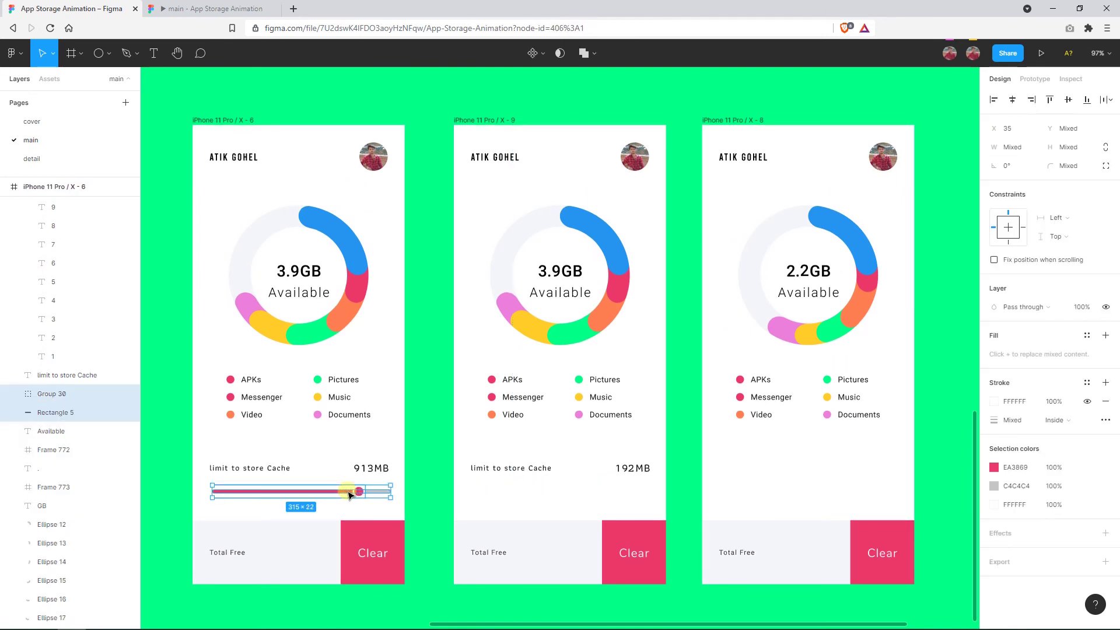
{"action": "left_click", "coordinate": [470, 121]}
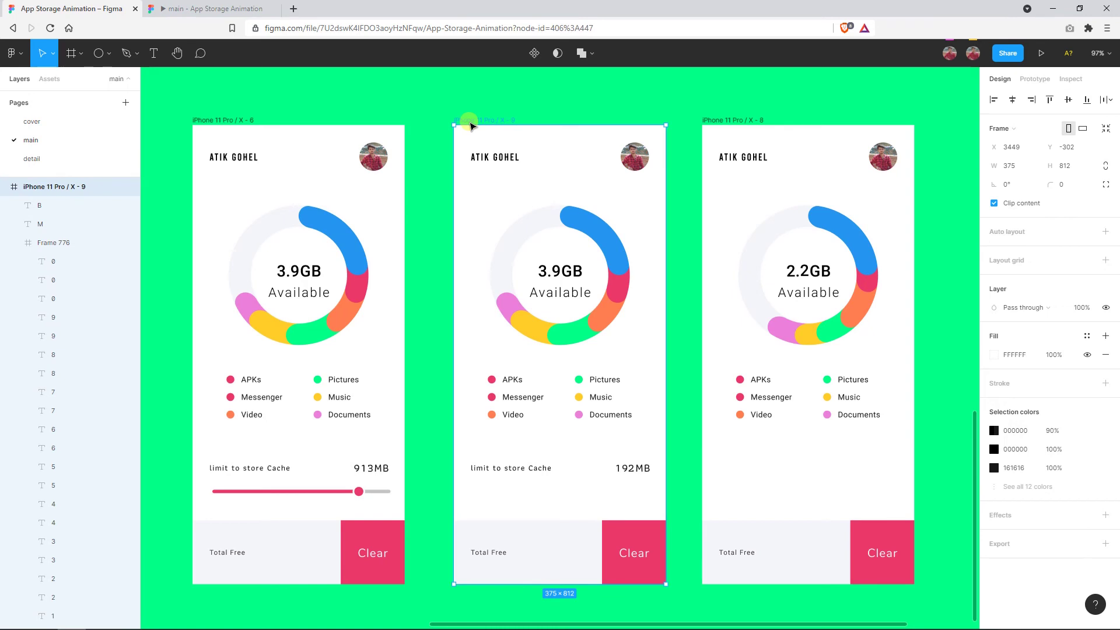
{"action": "key", "text": "ctrl+v"}
Shorten the pasted pink fill and move the knob left to the 192MB position.
{"action": "scroll", "coordinate": [483, 380], "scroll_direction": "left", "scroll_amount": 1}
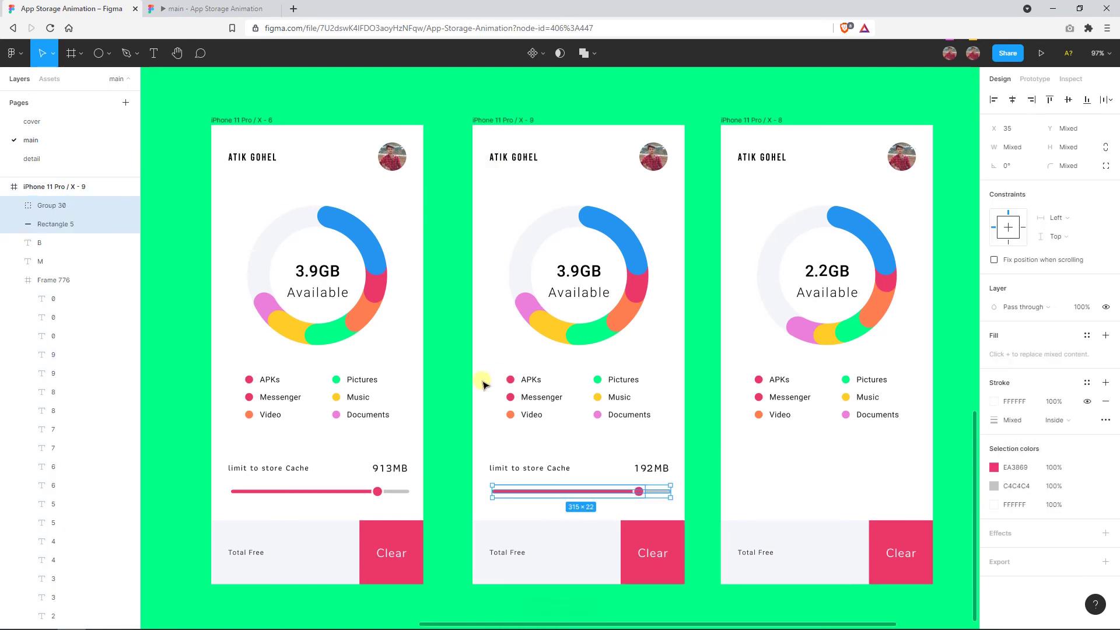
{"action": "left_click", "coordinate": [637, 496]}
{"action": "double_click", "coordinate": [632, 495]}
{"action": "left_click_drag", "start_coordinate": [635, 491], "coordinate": [554, 492]}
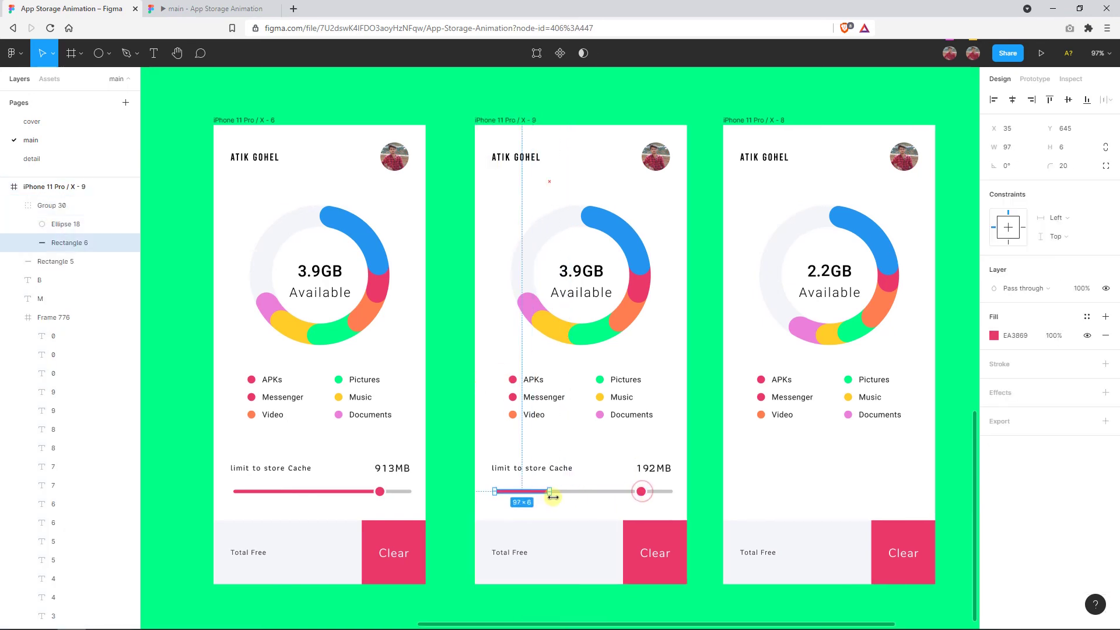
{"action": "left_click", "coordinate": [642, 492]}
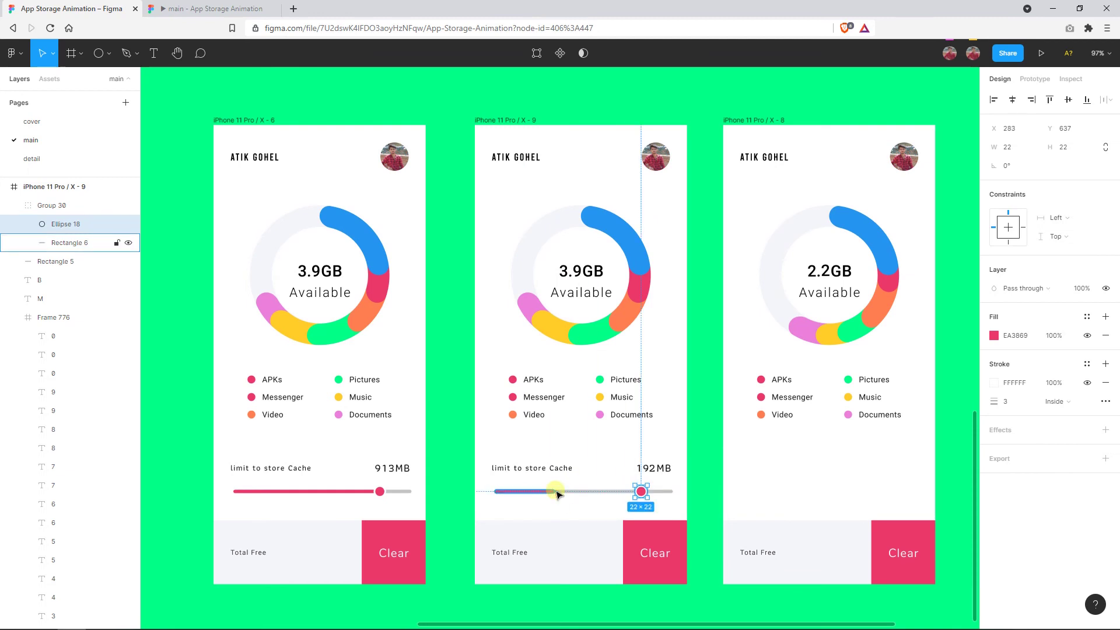
{"action": "left_click_drag", "start_coordinate": [643, 493], "coordinate": [557, 493]}
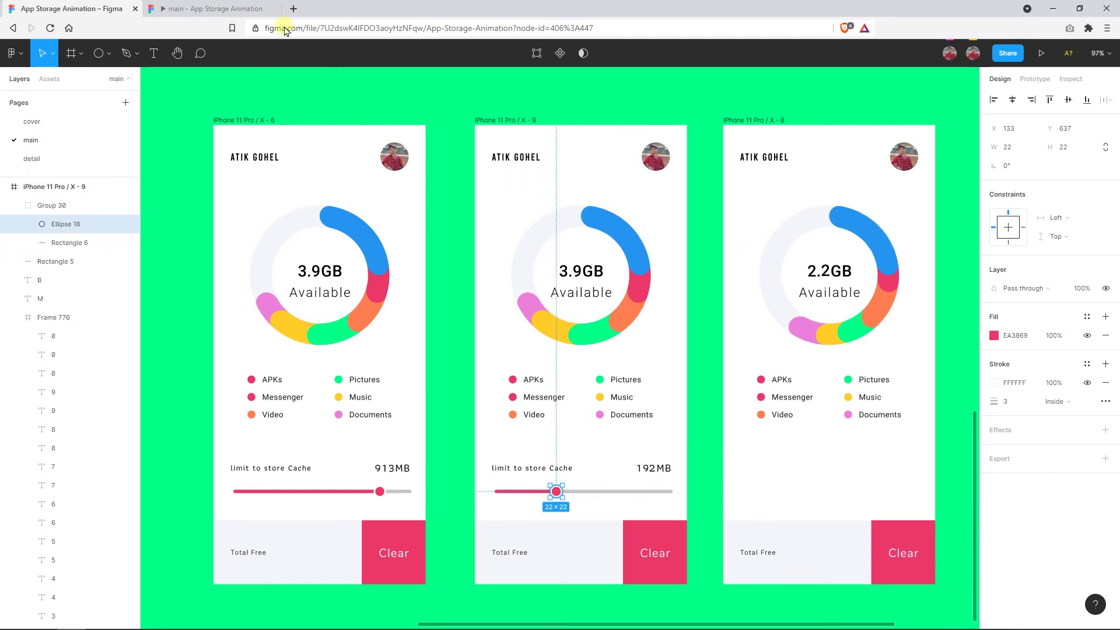
Close the old preview and review X-6's slider drag interaction in Prototype mode.
{"action": "left_click", "coordinate": [274, 9]}
{"action": "left_click", "coordinate": [1035, 79]}
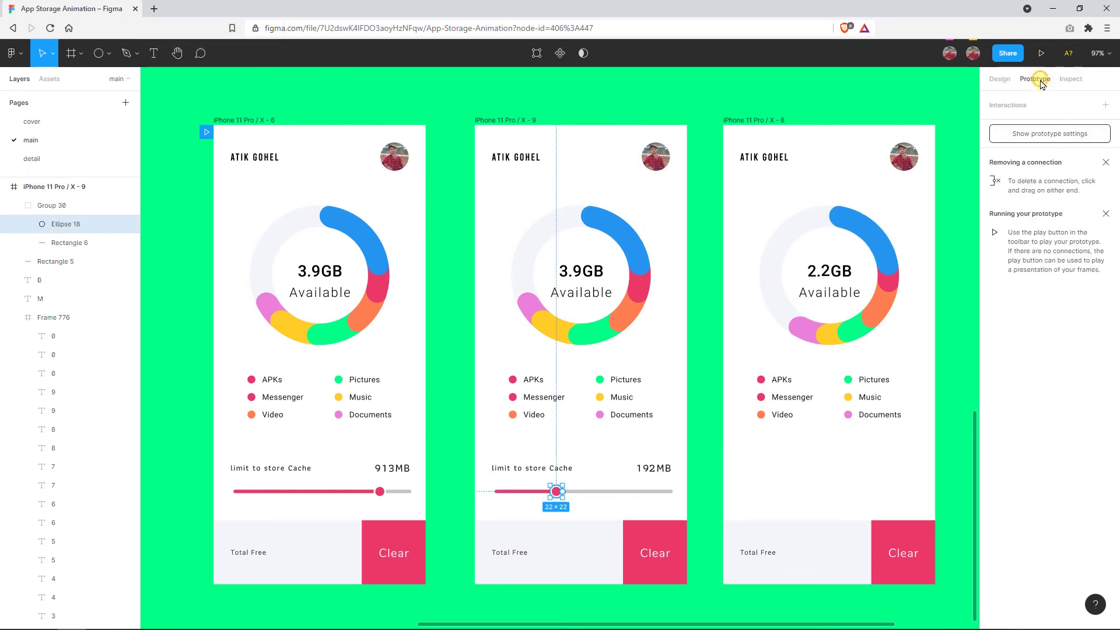
{"action": "left_click", "coordinate": [477, 245]}
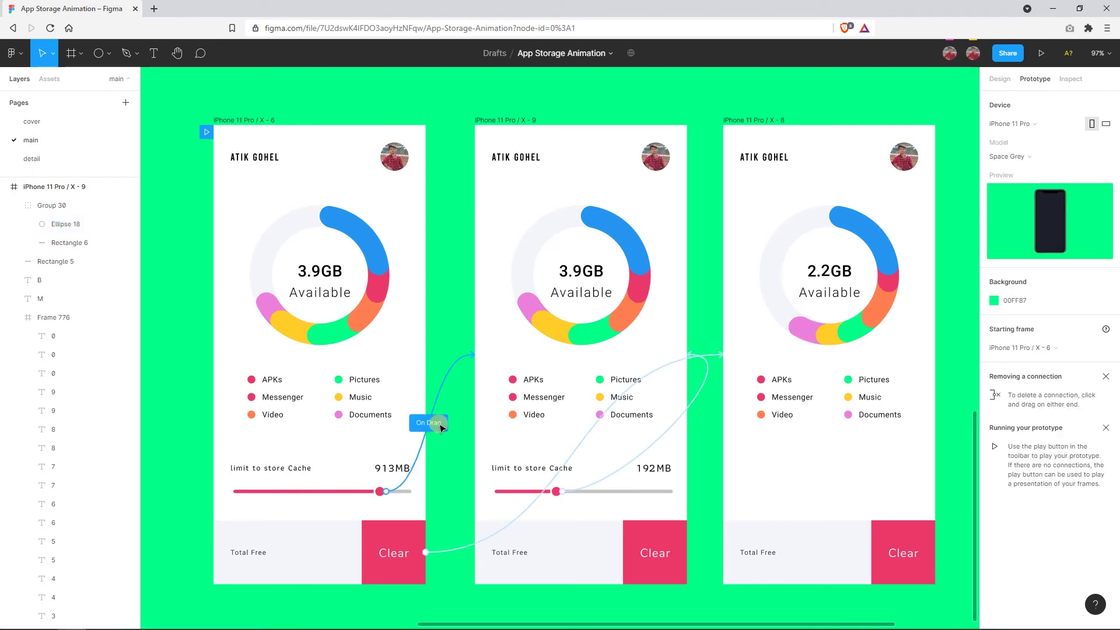
{"action": "left_click", "coordinate": [438, 424]}
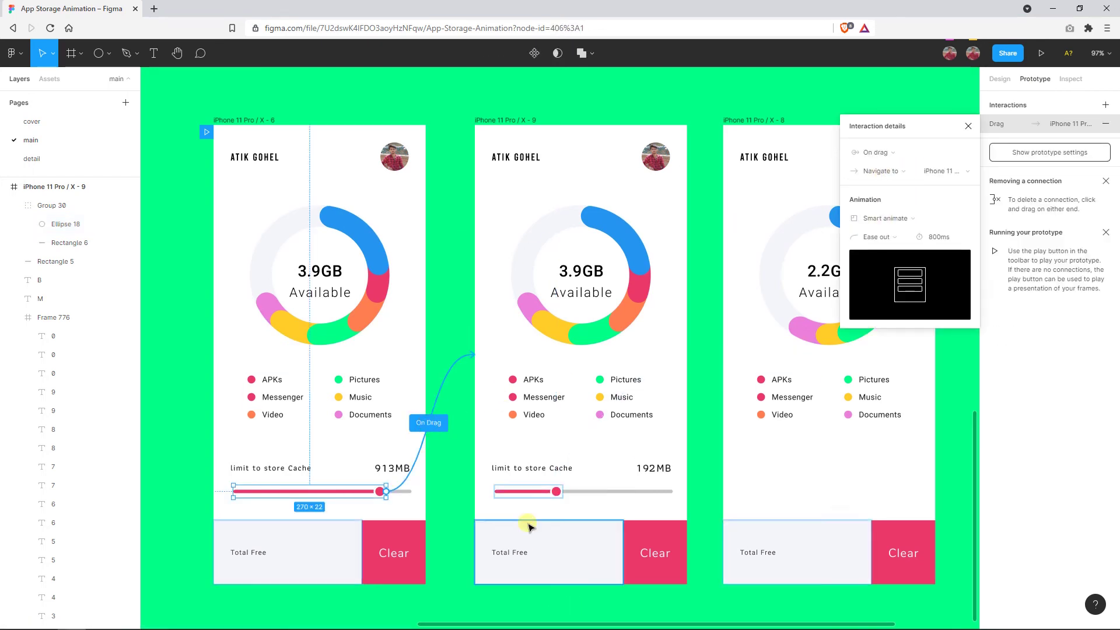
Link X-9's slider to frame X-6 on drag with Smart animate, then start the preview.
{"action": "left_click", "coordinate": [554, 491]}
{"action": "left_click_drag", "start_coordinate": [563, 491], "coordinate": [697, 357]}
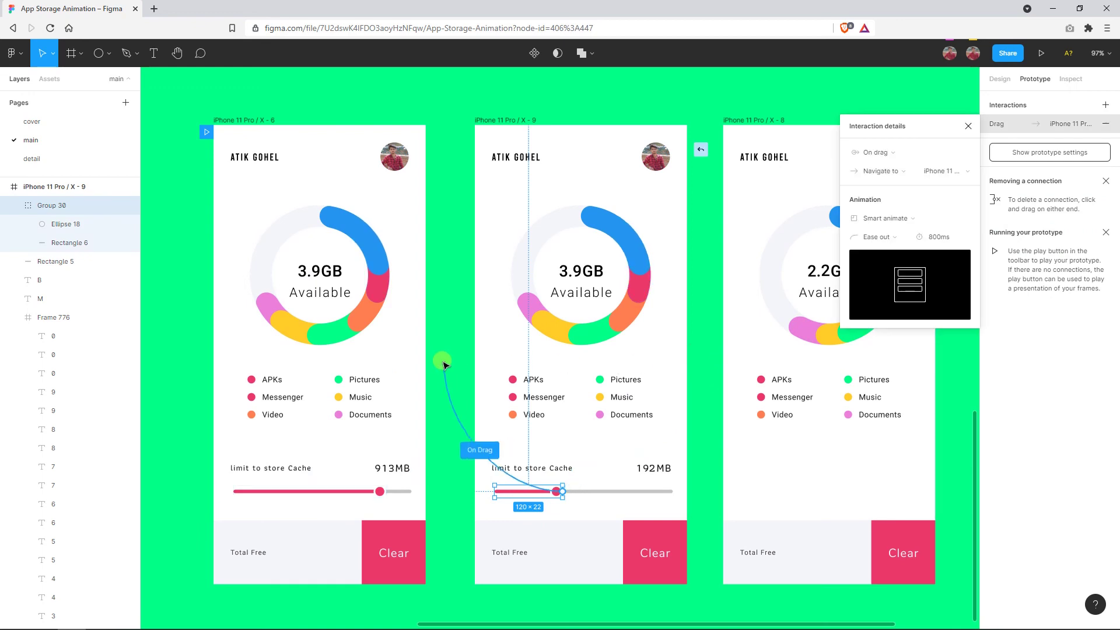
{"action": "left_click", "coordinate": [455, 467]}
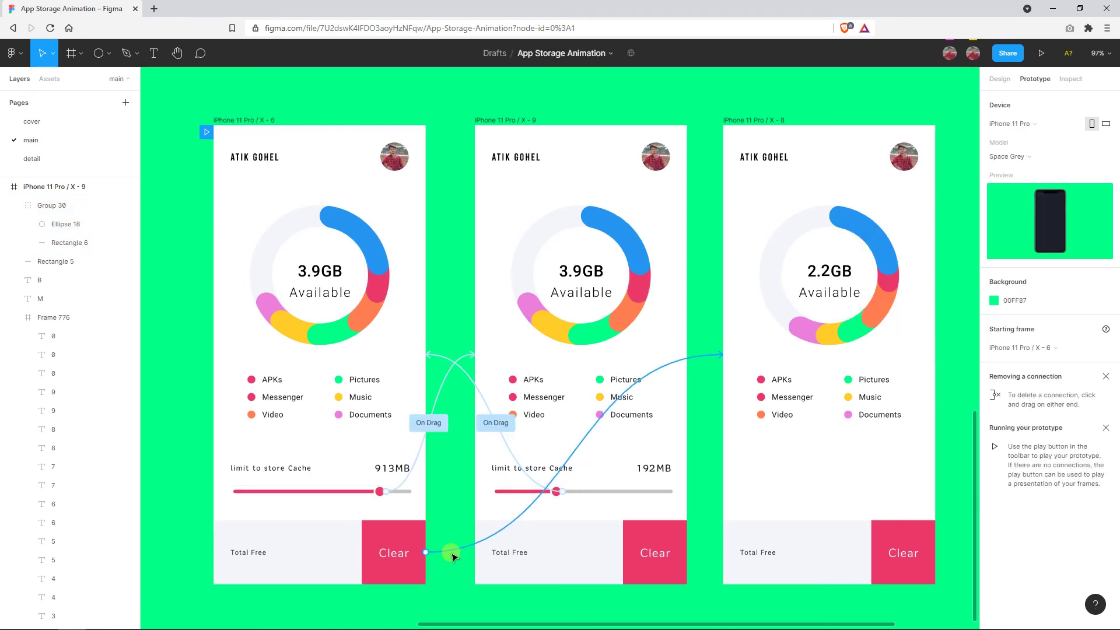
{"action": "left_click", "coordinate": [1039, 53]}
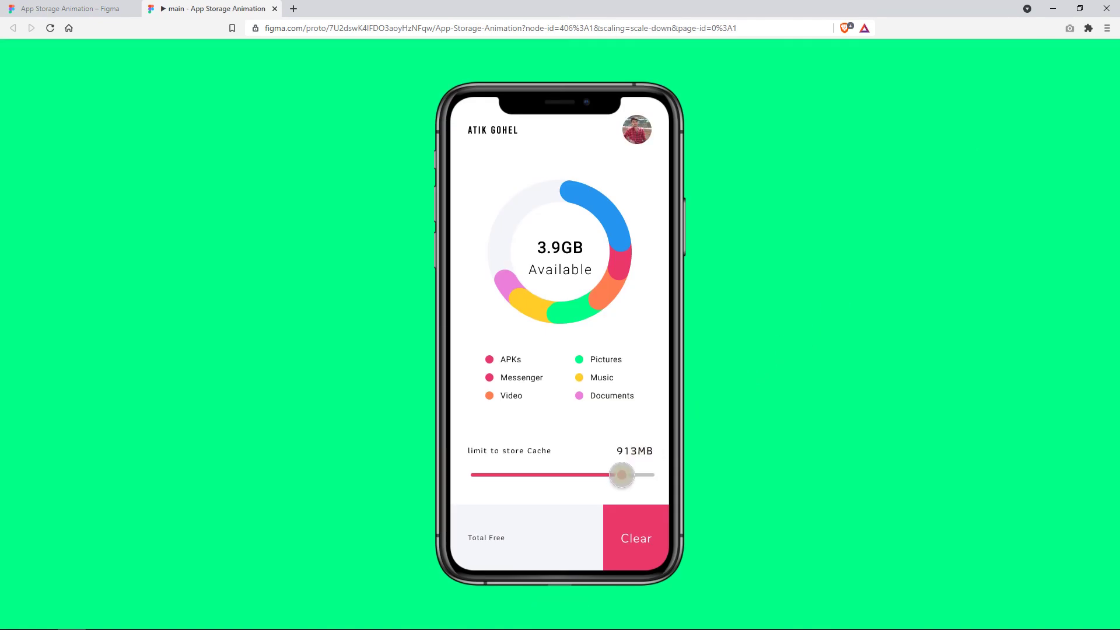
Drag the cache slider to 192MB, tap Clear to shrink storage to 2.2GB, and return to the editor.
{"action": "mouse_move", "coordinate": [621, 475]}
{"action": "left_mouse_down"}
{"action": "mouse_move", "coordinate": [511, 473]}
{"action": "mouse_move", "coordinate": [590, 476]}
{"action": "mouse_move", "coordinate": [545, 483]}
{"action": "mouse_move", "coordinate": [604, 473]}
{"action": "mouse_move", "coordinate": [571, 475]}
{"action": "left_mouse_up"}
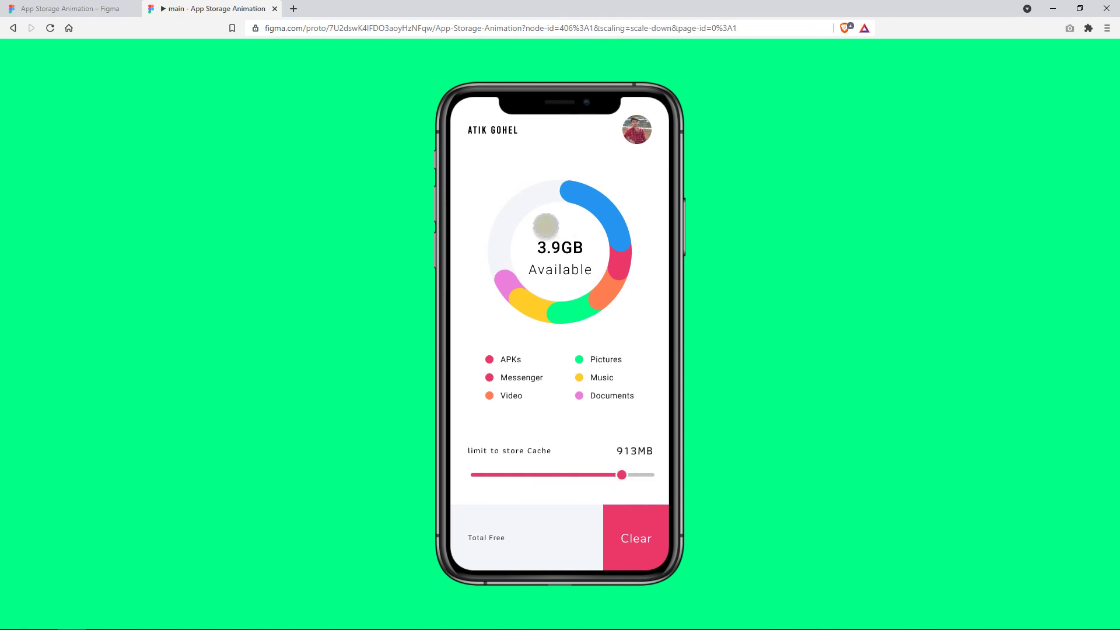
{"action": "left_click", "coordinate": [656, 526]}
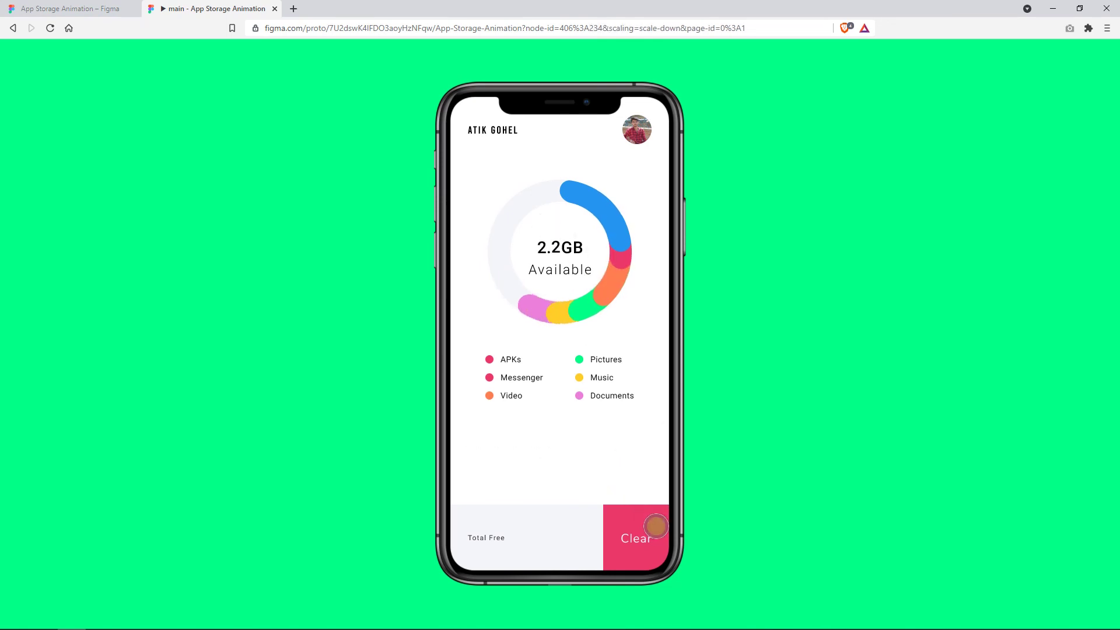
{"action": "left_click", "coordinate": [70, 8]}
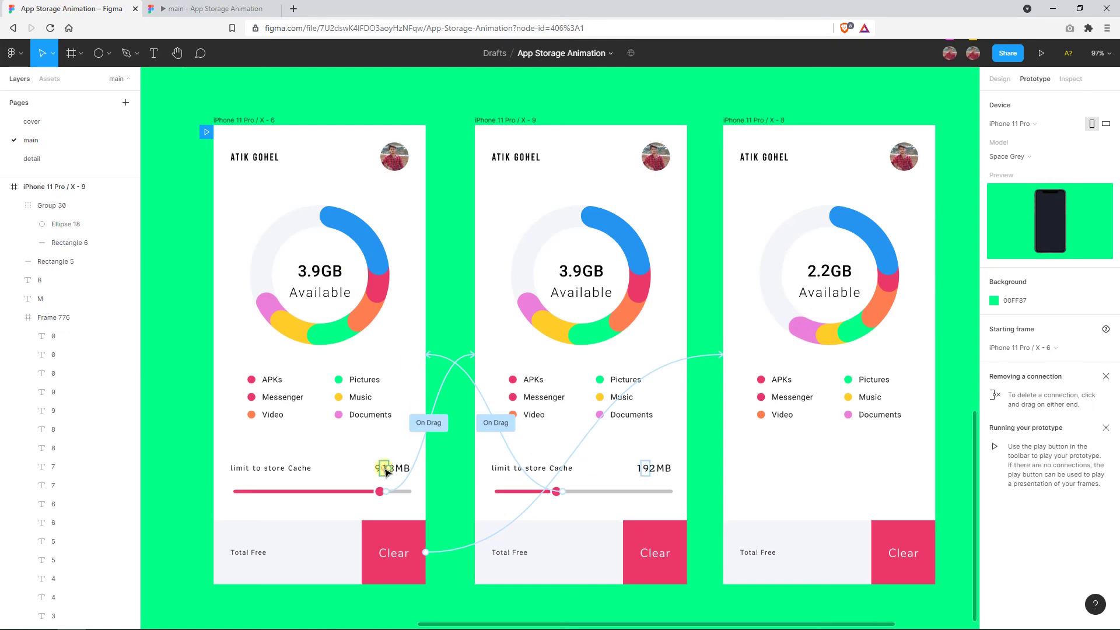
Paste X-6's 913MB cache slider row into the 2.2GB frame X-8.
{"action": "left_click", "coordinate": [386, 472]}
{"action": "left_click_drag", "start_coordinate": [205, 456], "coordinate": [448, 505]}
{"action": "scroll", "coordinate": [446, 505], "scroll_direction": "right", "scroll_amount": 2}
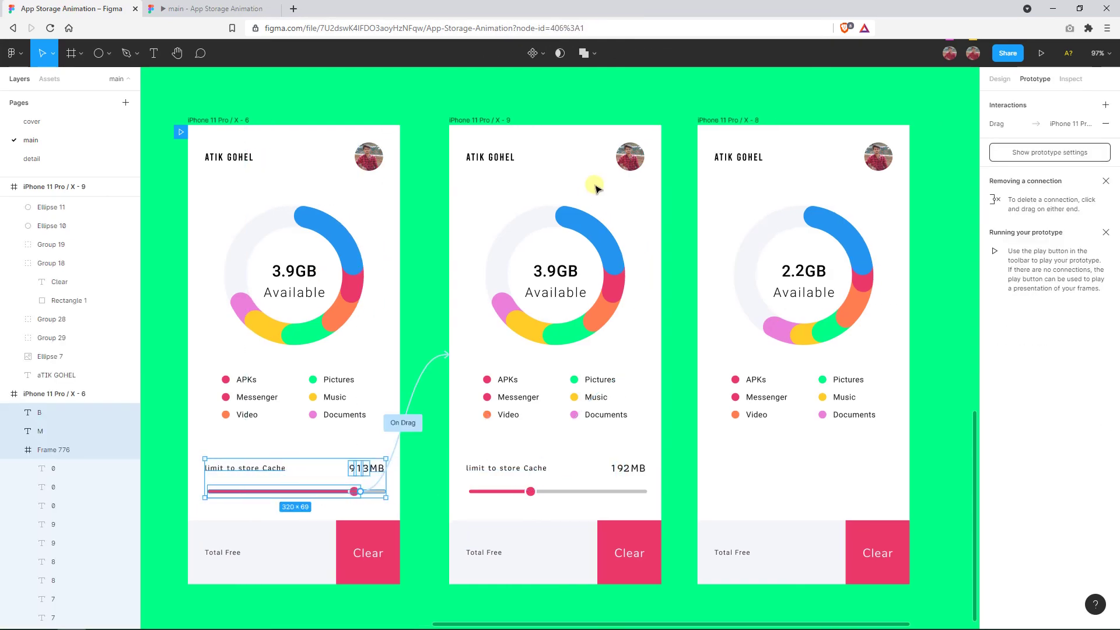
{"action": "left_click", "coordinate": [712, 120]}
{"action": "key", "text": "ctrl+v"}
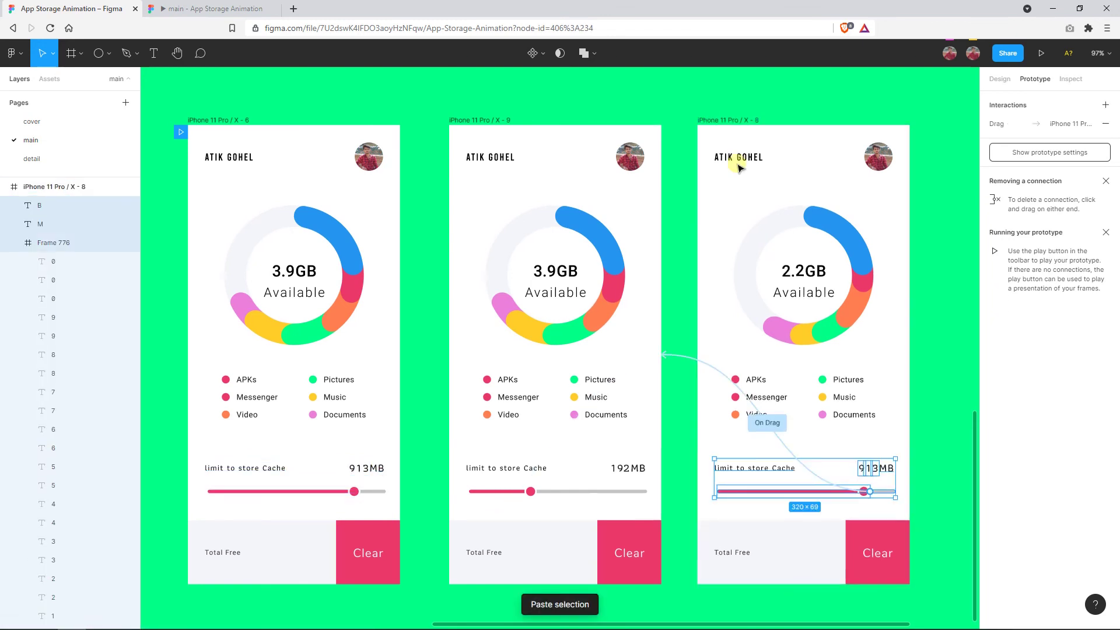
{"action": "left_click", "coordinate": [682, 175]}
Duplicate frame X-8 to the right as the new frame X-10.
{"action": "scroll", "coordinate": [799, 413], "scroll_direction": "right", "scroll_amount": 2}
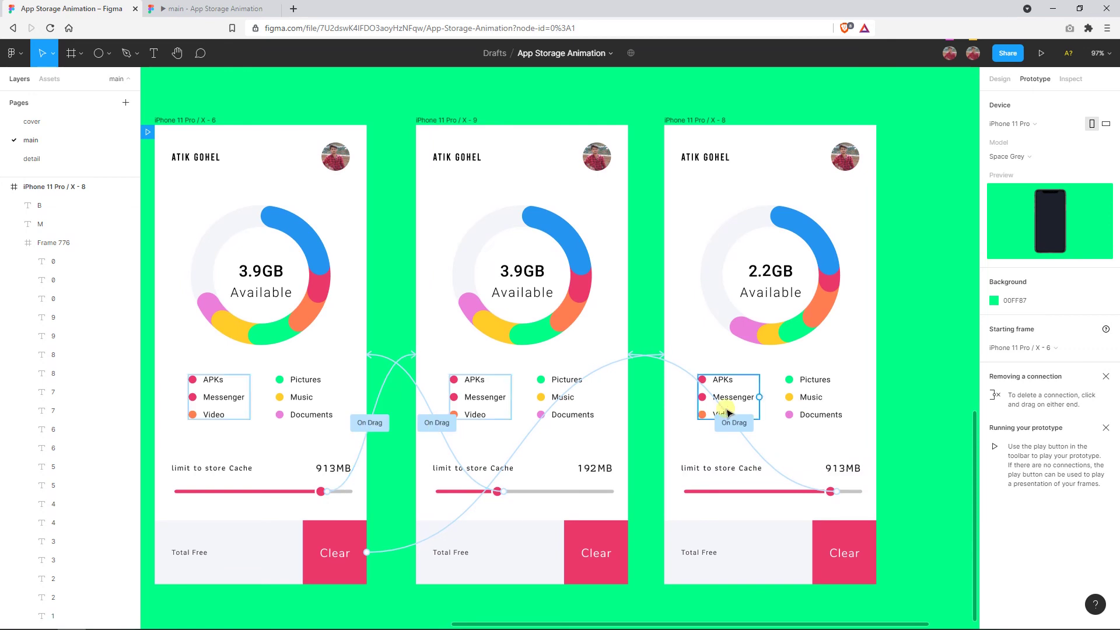
{"action": "scroll", "coordinate": [743, 402], "scroll_direction": "right", "scroll_amount": 5}
{"action": "scroll", "coordinate": [745, 406], "scroll_direction": "right", "scroll_amount": 4}
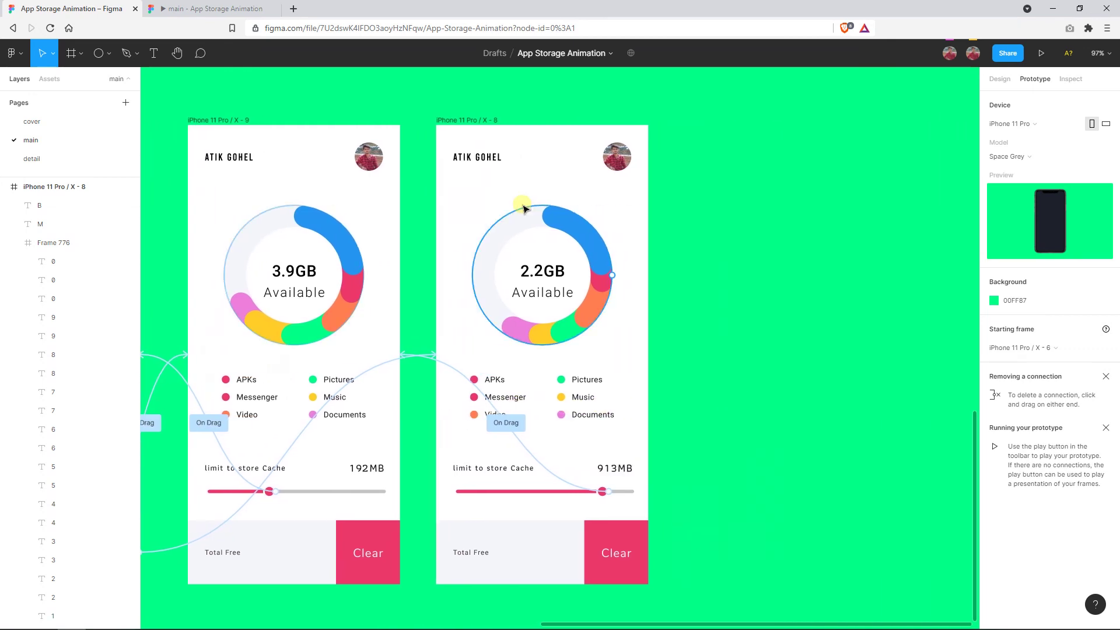
{"action": "left_click_drag", "start_coordinate": [524, 118], "coordinate": [746, 123]}
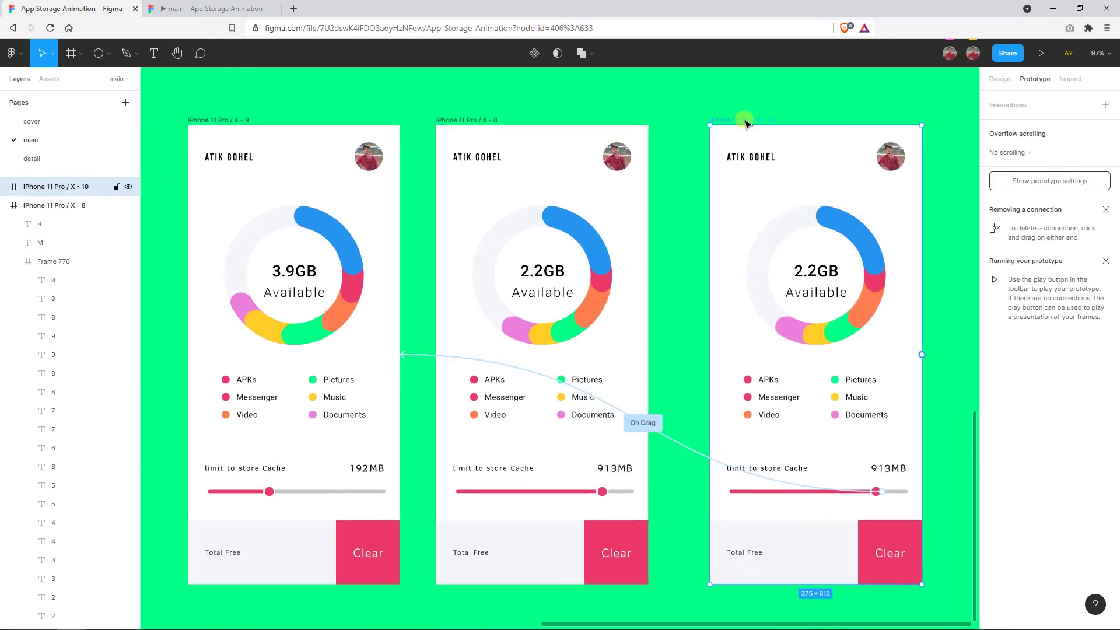
Swap frame X-10's old slider for the 192MB slider row copied from X-9.
{"action": "left_click", "coordinate": [686, 447]}
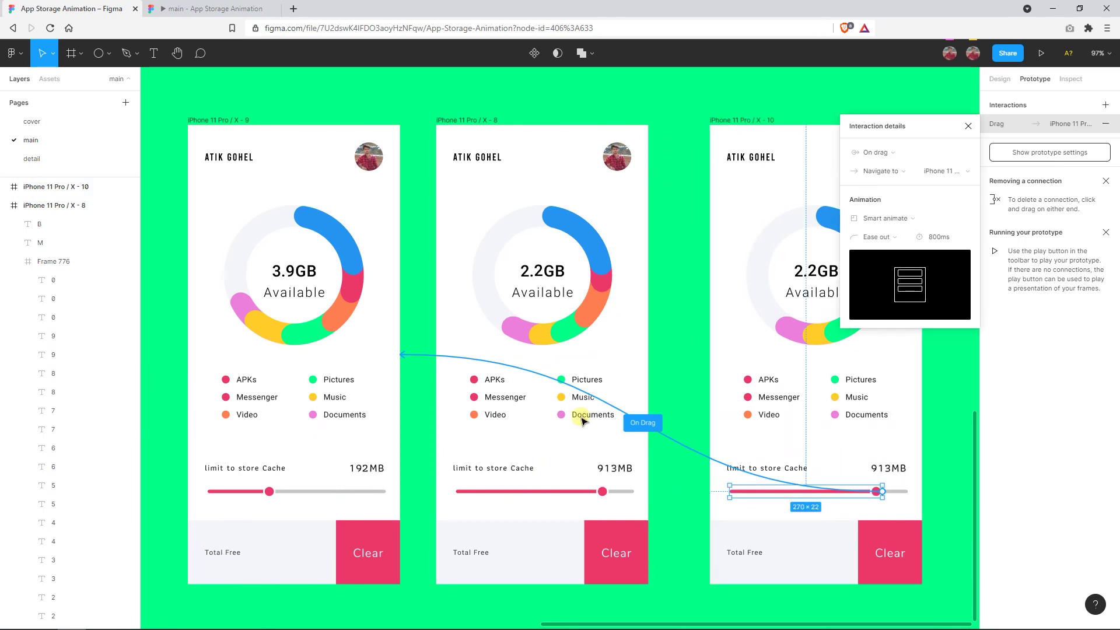
{"action": "left_click", "coordinate": [903, 493], "text": "shift"}
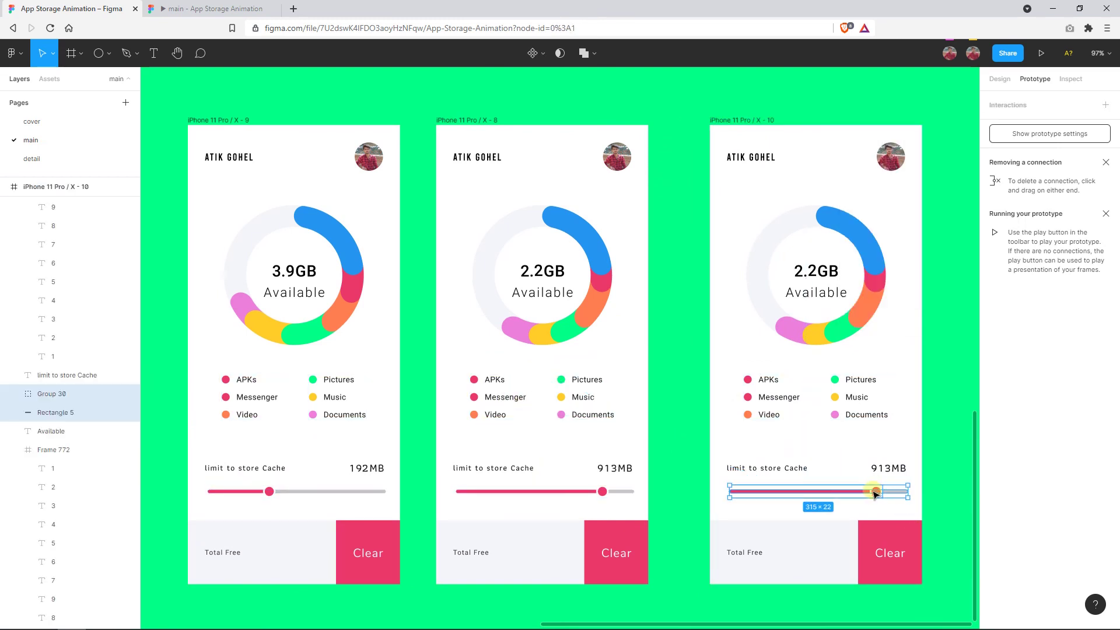
{"action": "key", "text": "Escape"}
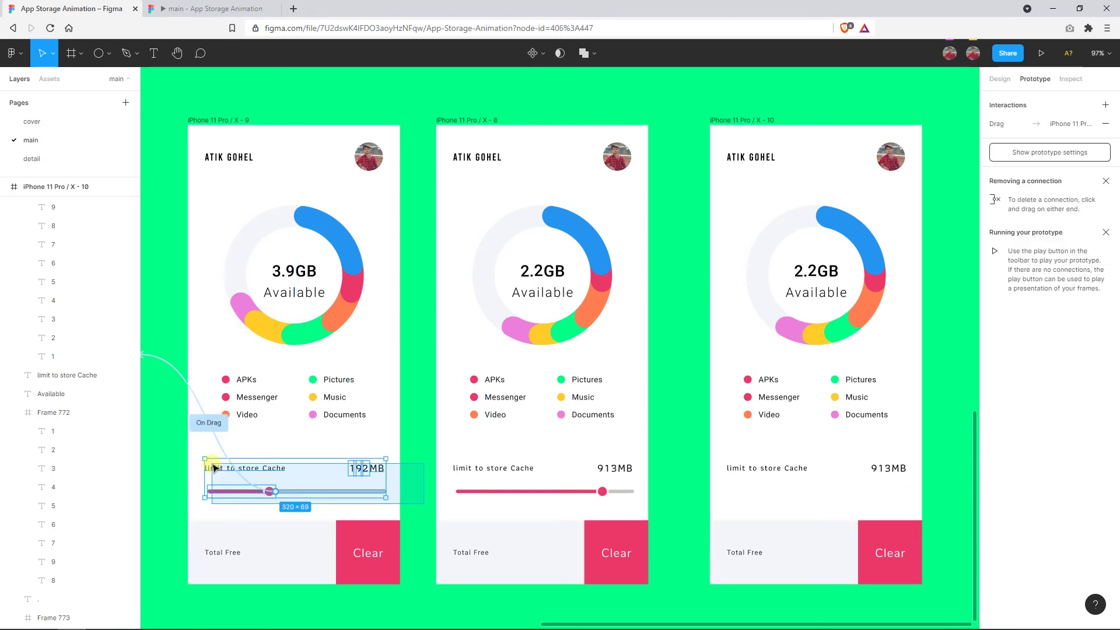
{"action": "left_click_drag", "start_coordinate": [413, 506], "coordinate": [241, 466]}
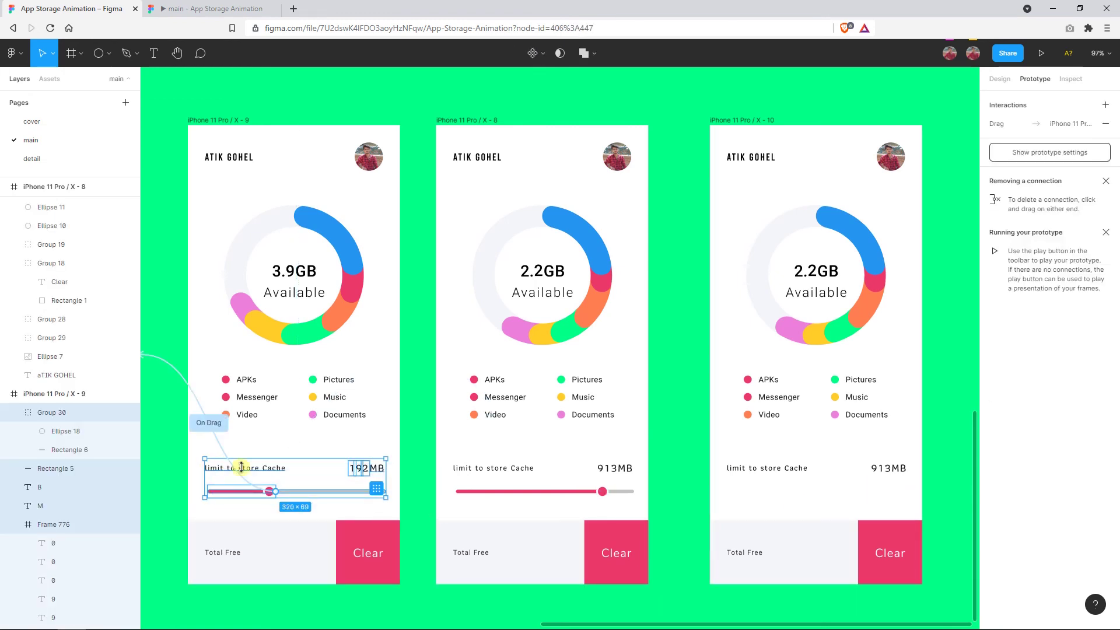
{"action": "left_click", "coordinate": [715, 119]}
{"action": "key", "text": "ctrl+v"}
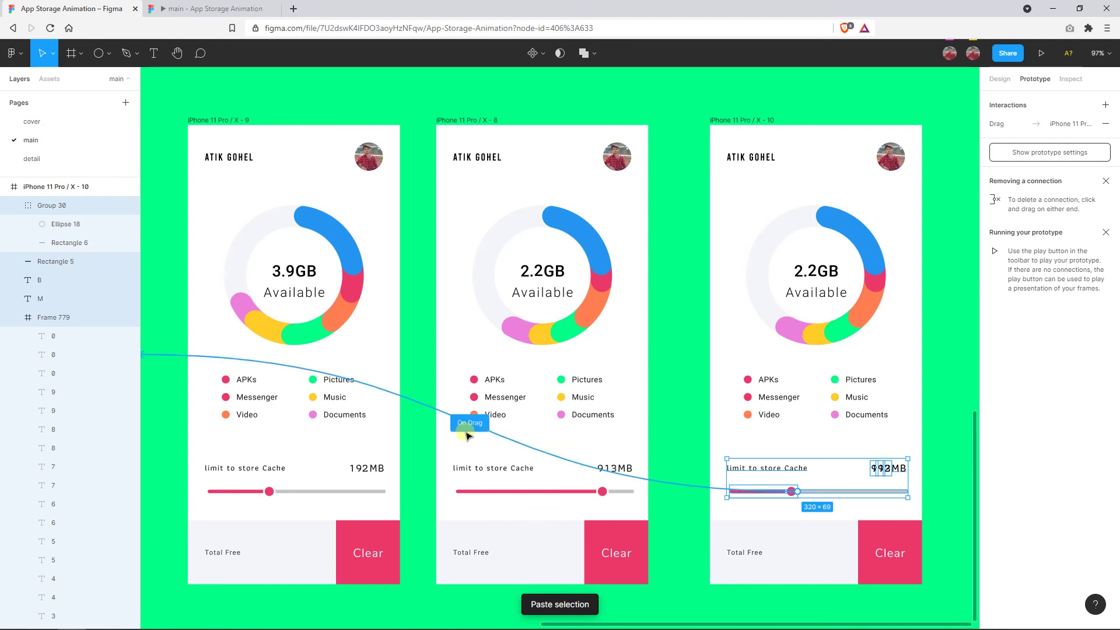
Point the pasted slider's on-drag interaction at frame X-8.
{"action": "left_click_drag", "start_coordinate": [797, 491], "coordinate": [640, 406]}
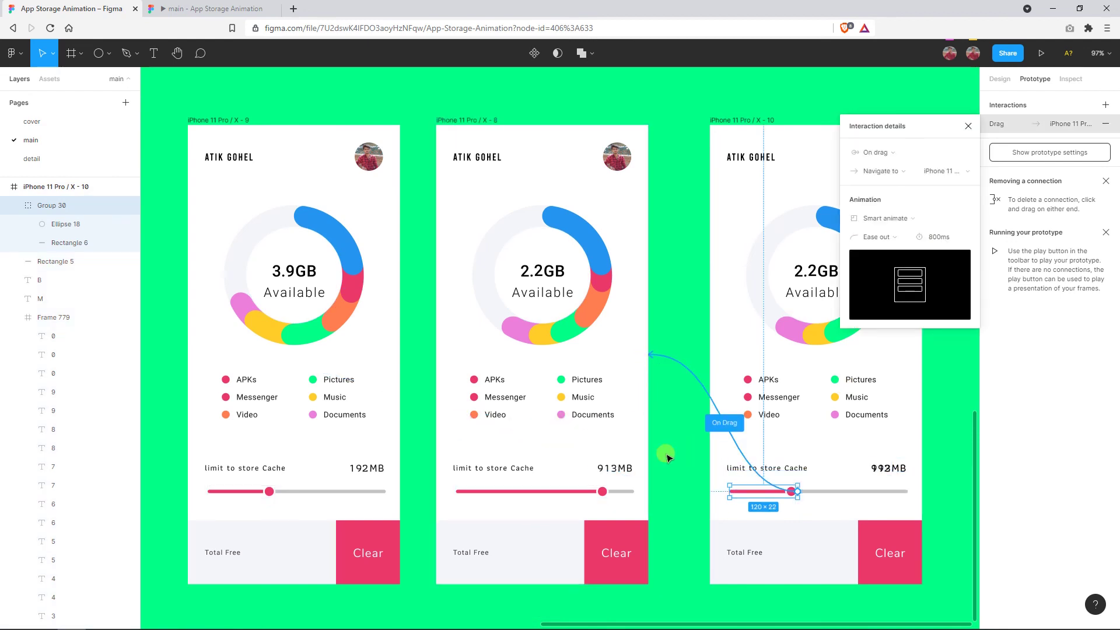
{"action": "left_click", "coordinate": [602, 491]}
{"action": "mouse_move", "coordinate": [608, 491]}
{"action": "left_mouse_down"}
{"action": "mouse_move", "coordinate": [391, 349]}
{"action": "mouse_move", "coordinate": [694, 327]}
{"action": "left_mouse_up"}
Link X-9's Clear button tap to frame X-10 with Smart animate, Ease out, 800ms.
{"action": "left_click", "coordinate": [690, 325]}
{"action": "scroll", "coordinate": [690, 324], "scroll_direction": "down", "scroll_amount": 3, "text": "ctrl"}
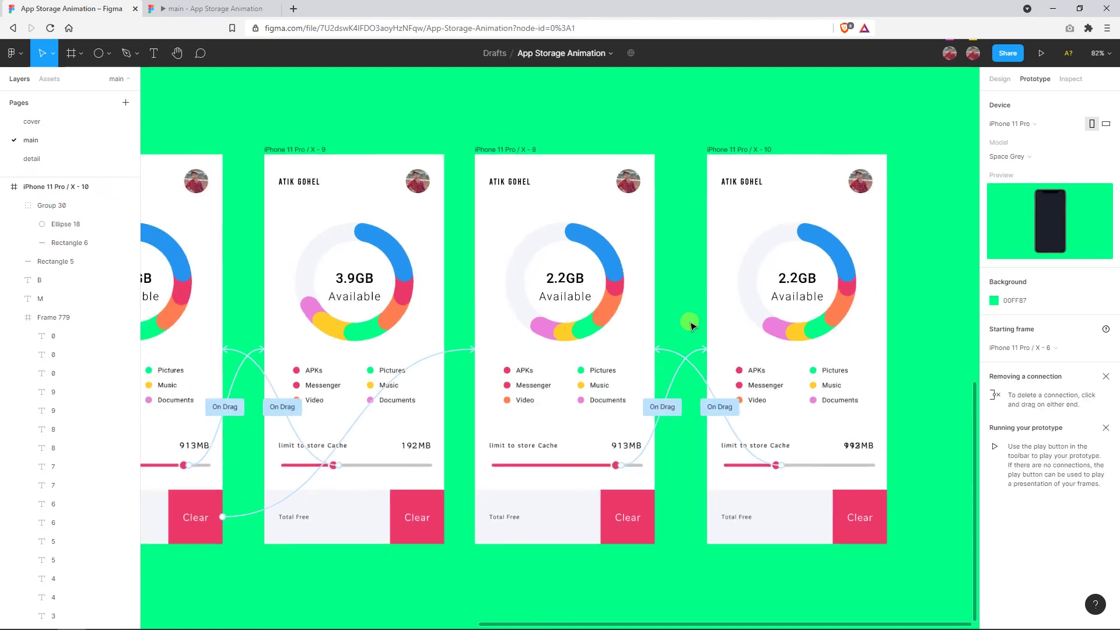
{"action": "scroll", "coordinate": [687, 320], "scroll_direction": "up", "scroll_amount": 2}
{"action": "left_click", "coordinate": [451, 495]}
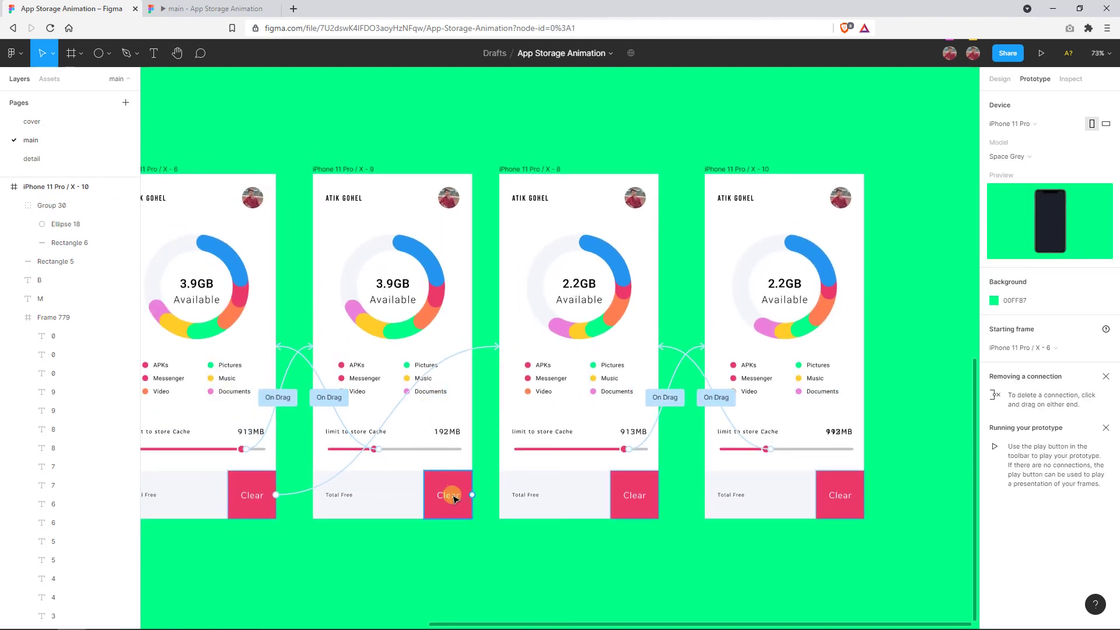
{"action": "left_click_drag", "start_coordinate": [472, 495], "coordinate": [828, 284]}
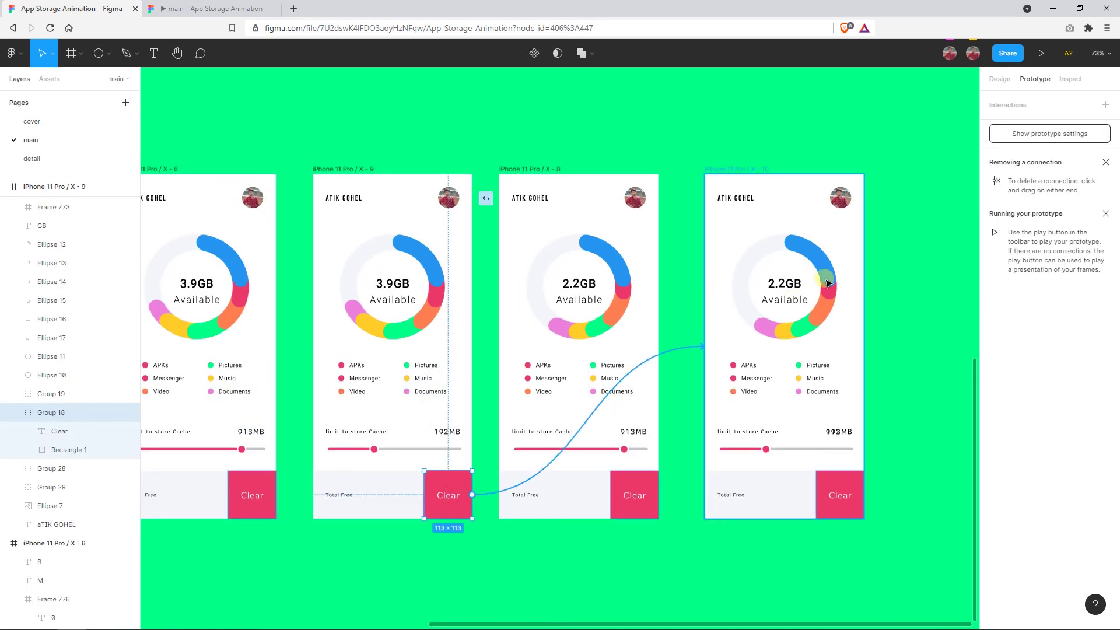
Pick through X-10's overlapping cache-value digit columns and B text layer.
{"action": "scroll", "coordinate": [841, 433], "scroll_direction": "up", "scroll_amount": 5, "text": "ctrl"}
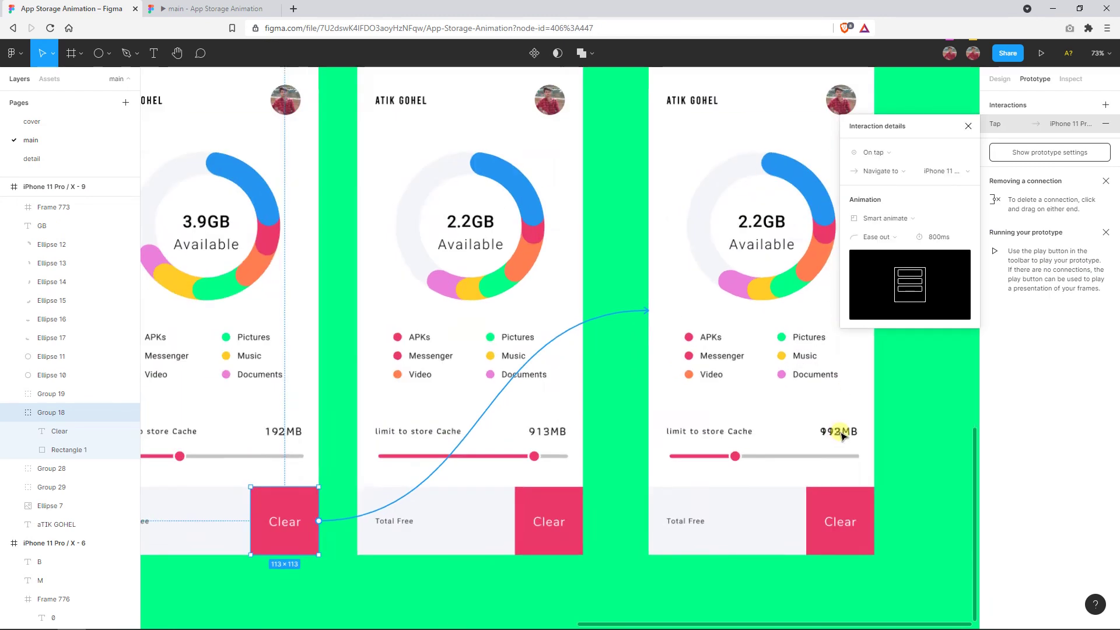
{"action": "left_click", "coordinate": [842, 434]}
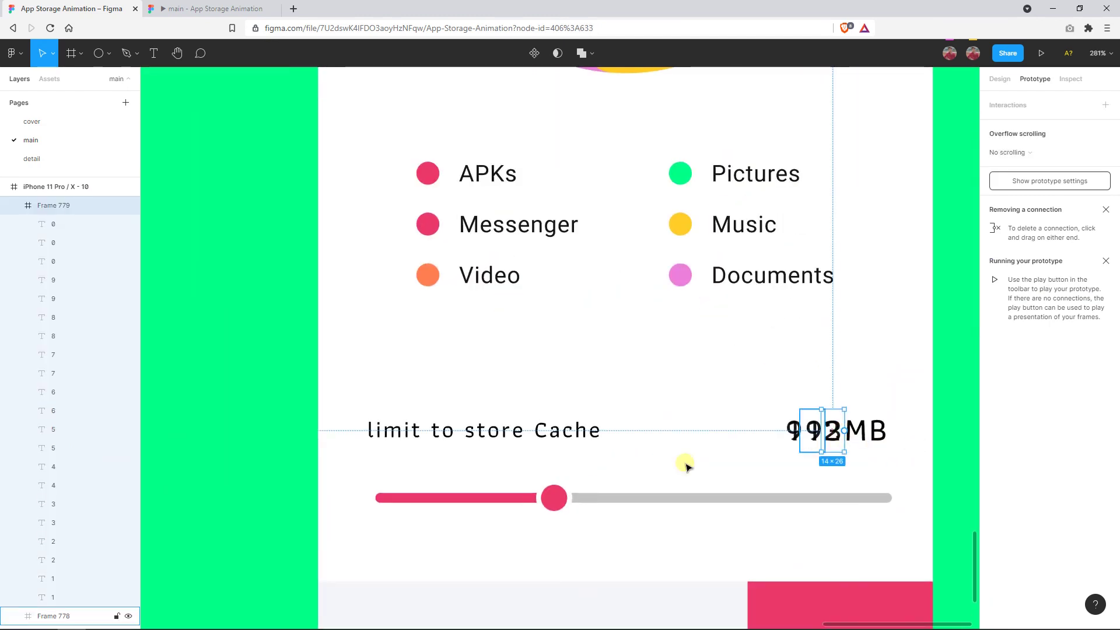
{"action": "scroll", "coordinate": [537, 430], "scroll_direction": "down", "scroll_amount": 5, "text": "ctrl"}
{"action": "key", "text": "Escape"}
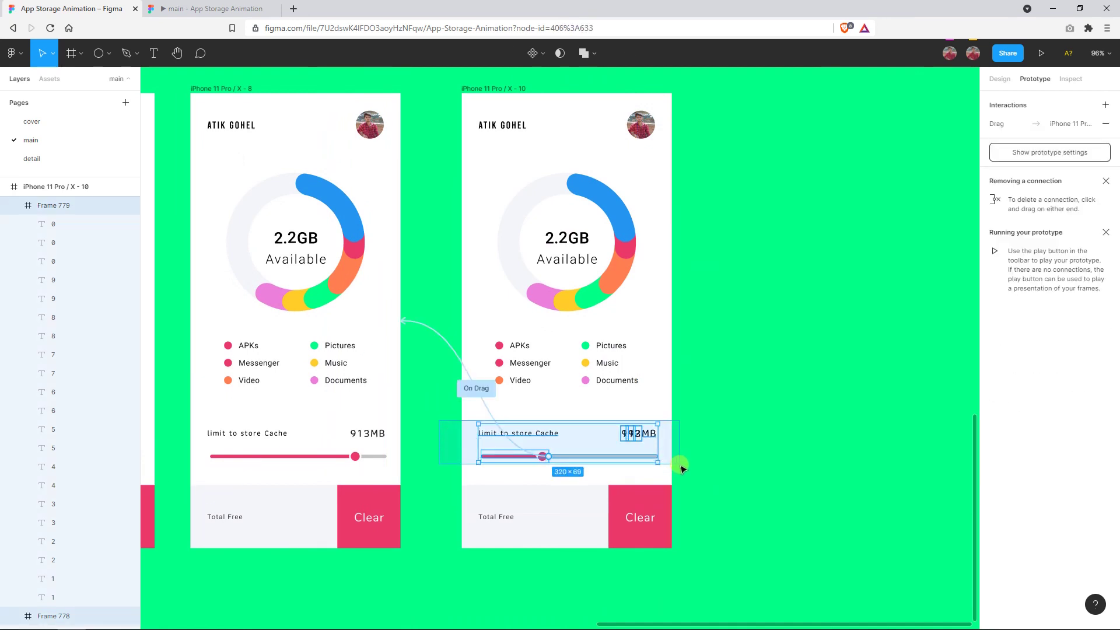
{"action": "scroll", "coordinate": [680, 465], "scroll_direction": "up", "scroll_amount": 5, "text": "ctrl"}
{"action": "left_click", "coordinate": [536, 344]}
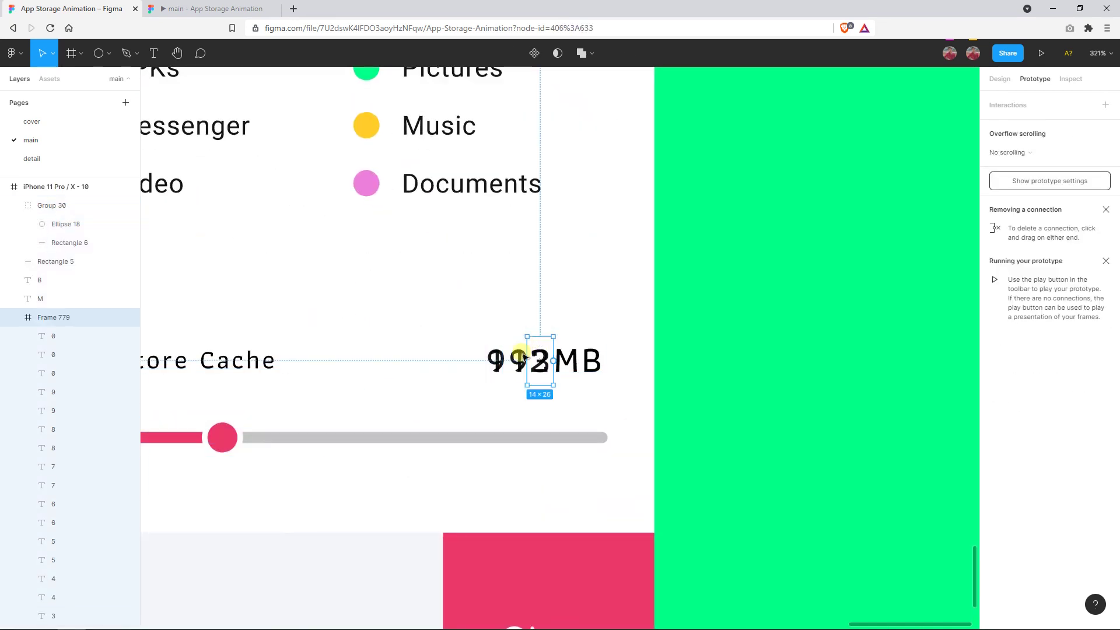
{"action": "key", "text": "Escape"}
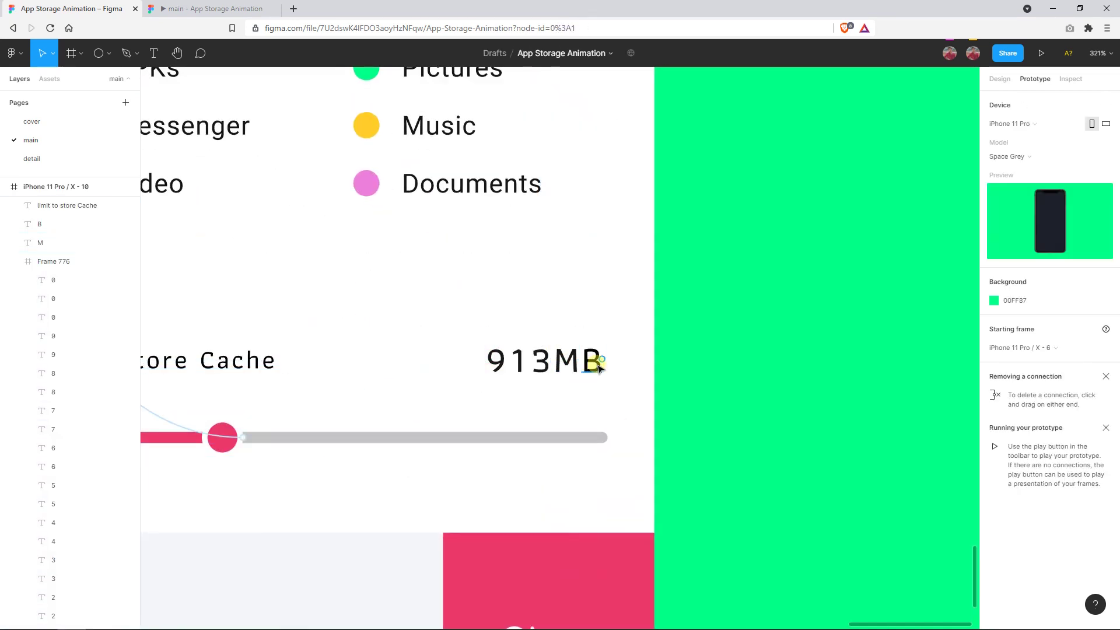
{"action": "left_click", "coordinate": [594, 362]}
{"action": "key", "text": "Escape"}
{"action": "scroll", "coordinate": [599, 366], "scroll_direction": "down", "scroll_amount": 3, "text": "ctrl"}
{"action": "scroll", "coordinate": [599, 367], "scroll_direction": "down", "scroll_amount": 5, "text": "ctrl"}
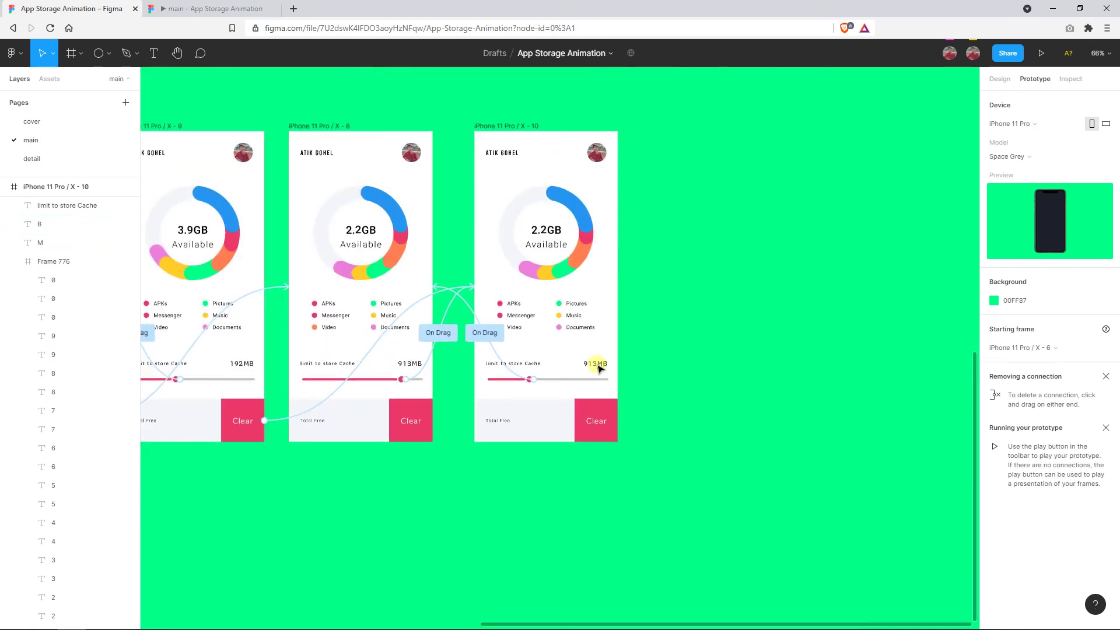
{"action": "left_click", "coordinate": [599, 366]}
{"action": "scroll", "coordinate": [599, 366], "scroll_direction": "up", "scroll_amount": 3, "text": "ctrl"}
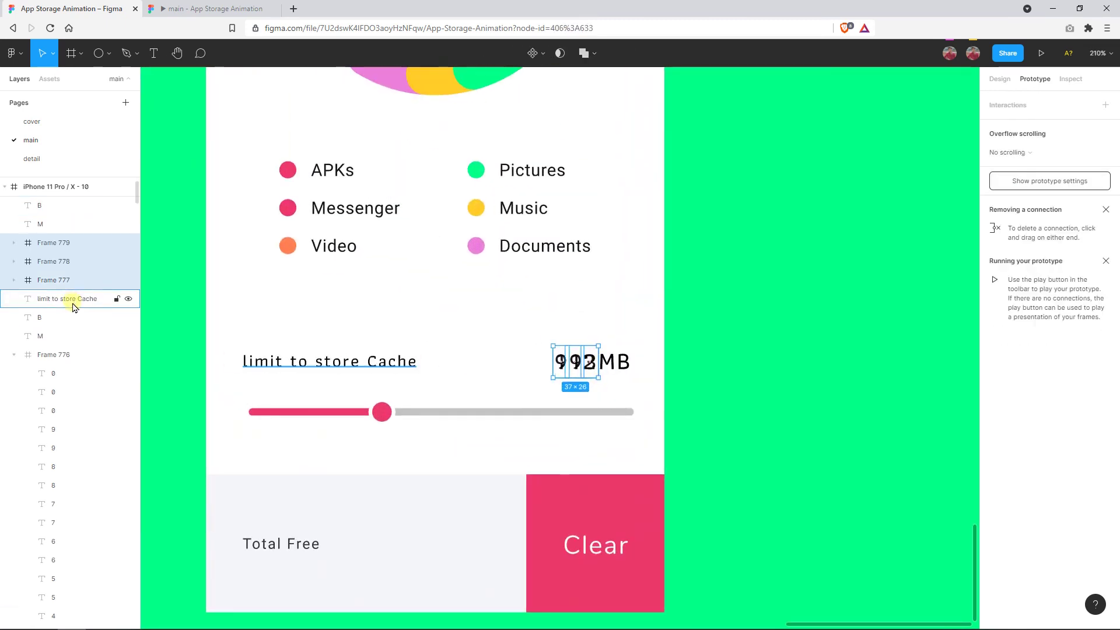
Remove the old Frame 776 and 913MB digit layers so X-10 reads 192MB.
{"action": "mouse_move", "coordinate": [70, 354]}
{"action": "left_click", "coordinate": [14, 356]}
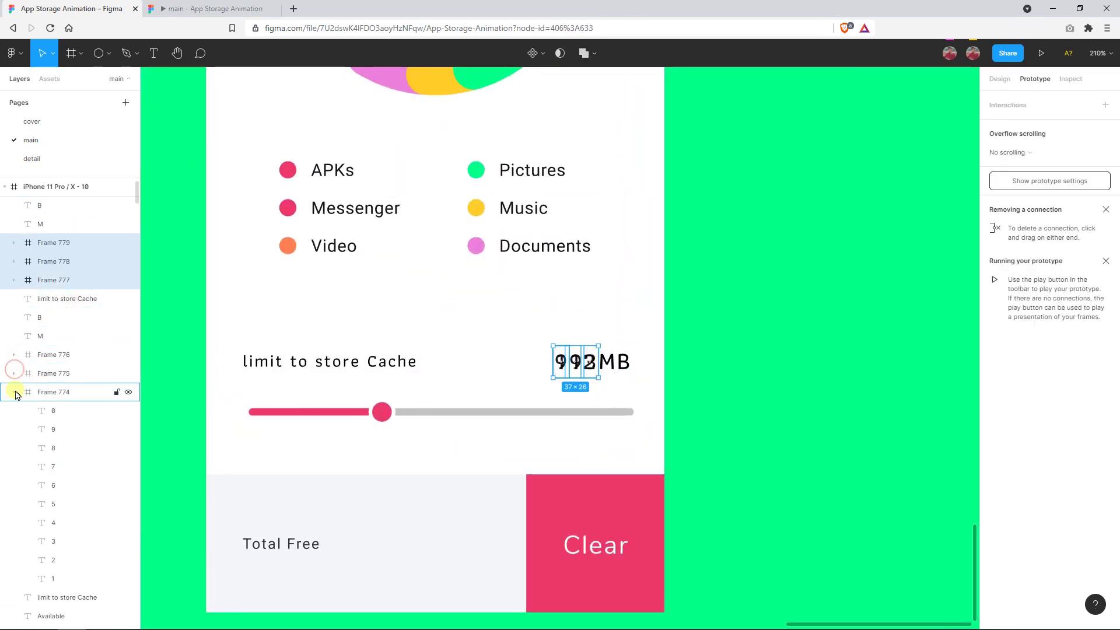
{"action": "left_click", "coordinate": [47, 389]}
{"action": "left_click", "coordinate": [45, 319], "text": "shift"}
{"action": "left_click", "coordinate": [580, 381]}
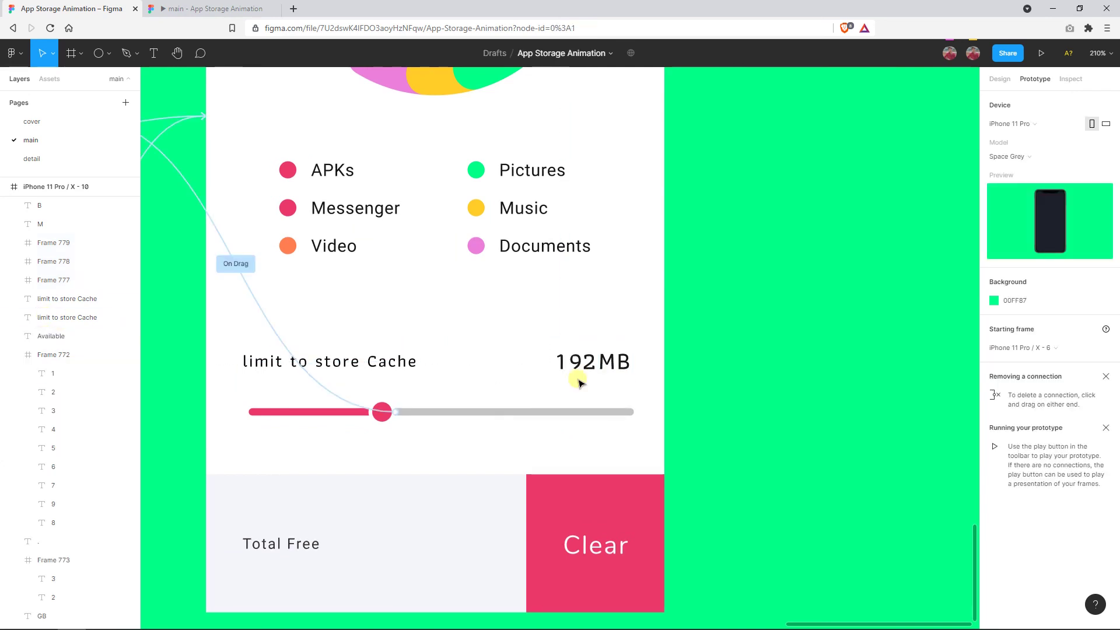
Pan back left to frame X-6 and select its Clear button.
{"action": "scroll", "coordinate": [645, 382], "scroll_direction": "down", "scroll_amount": 5}
{"action": "scroll", "coordinate": [646, 382], "scroll_direction": "left", "scroll_amount": 2}
{"action": "scroll", "coordinate": [636, 382], "scroll_direction": "up", "scroll_amount": 2}
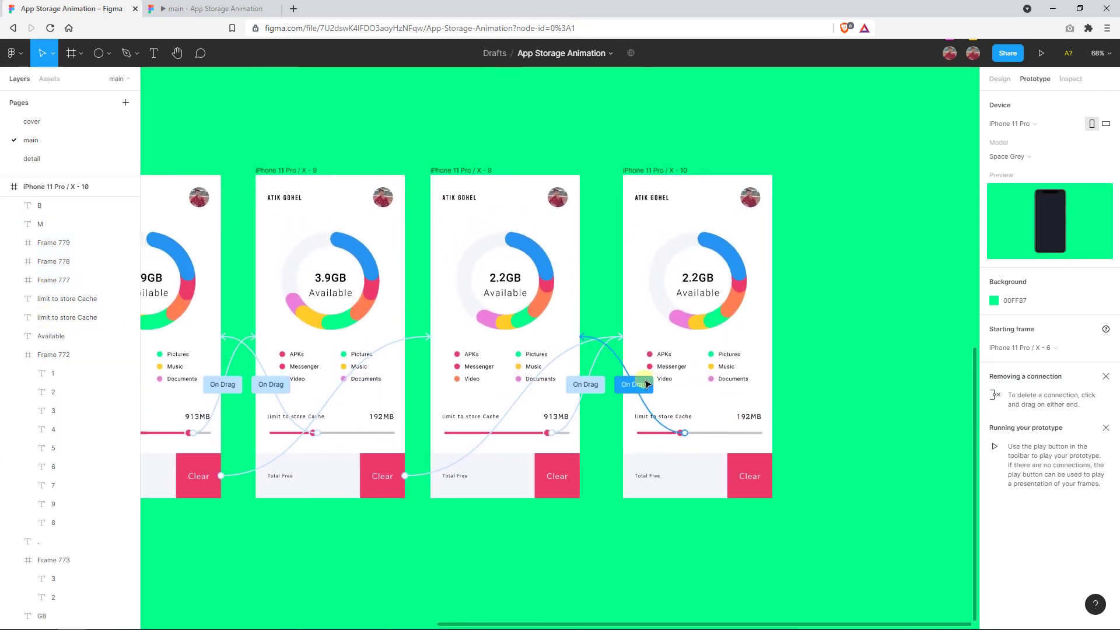
{"action": "scroll", "coordinate": [671, 420], "scroll_direction": "left", "scroll_amount": 3}
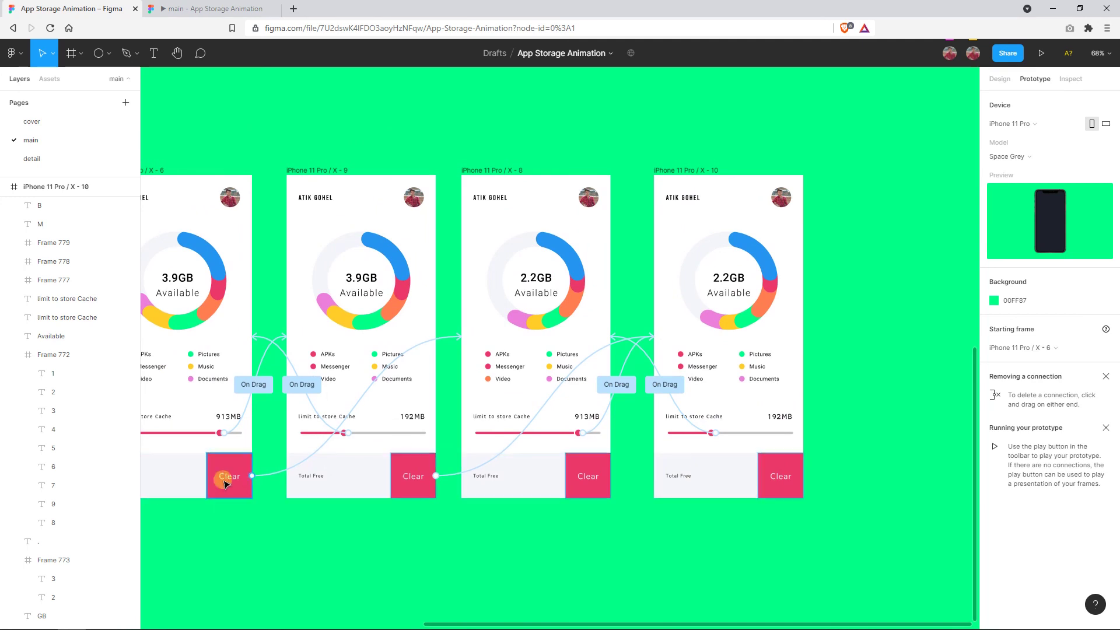
{"action": "scroll", "coordinate": [233, 471], "scroll_direction": "left", "scroll_amount": 3}
{"action": "left_click", "coordinate": [309, 477]}
Review Clear-tap and slider-drag connections in frames X-6, X-9 and X-8, then start the preview.
{"action": "left_click", "coordinate": [363, 469]}
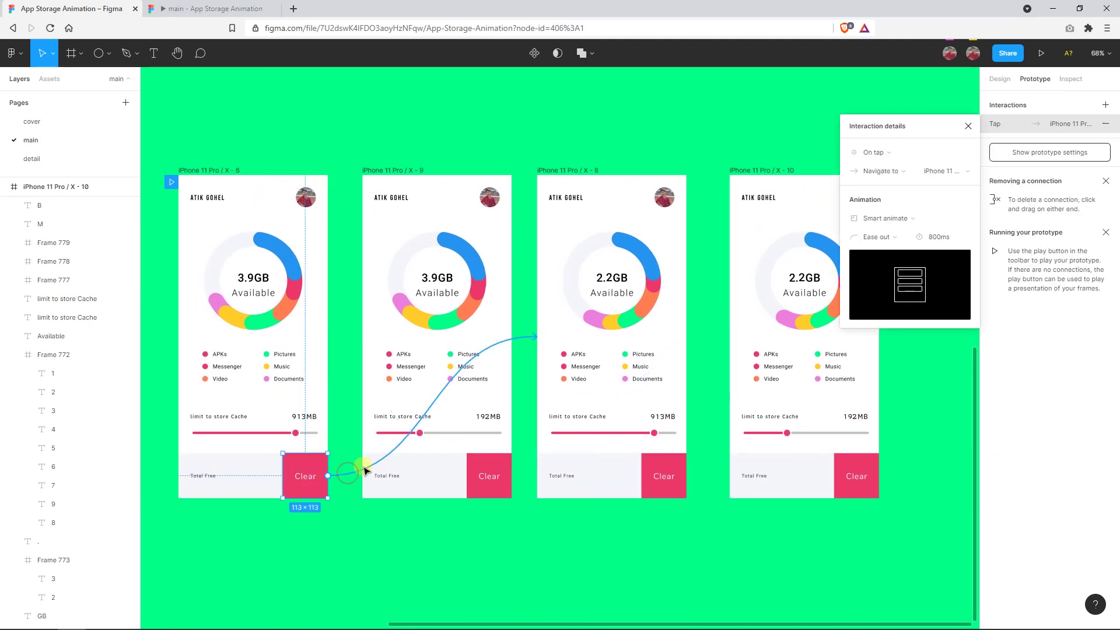
{"action": "left_click", "coordinate": [296, 432]}
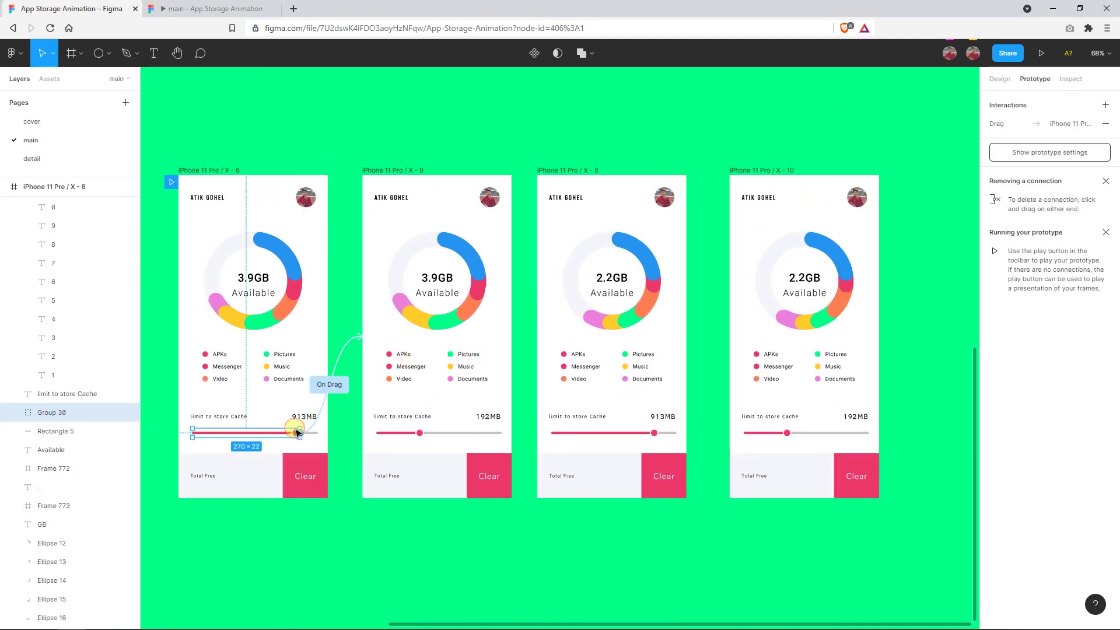
{"action": "left_click", "coordinate": [415, 433]}
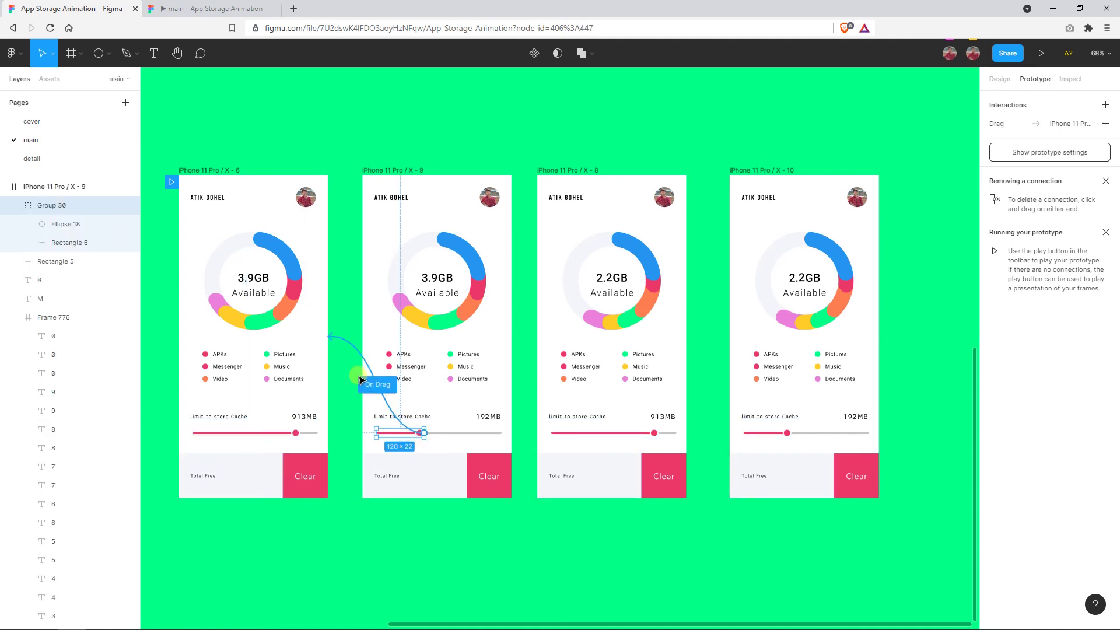
{"action": "left_click", "coordinate": [492, 477]}
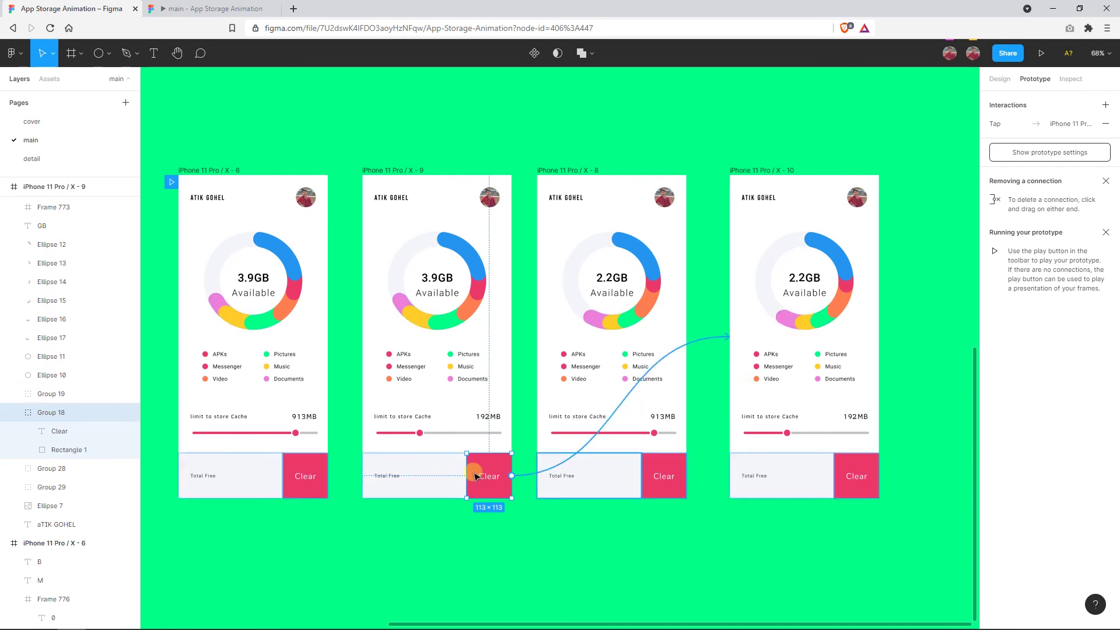
{"action": "left_click", "coordinate": [325, 480]}
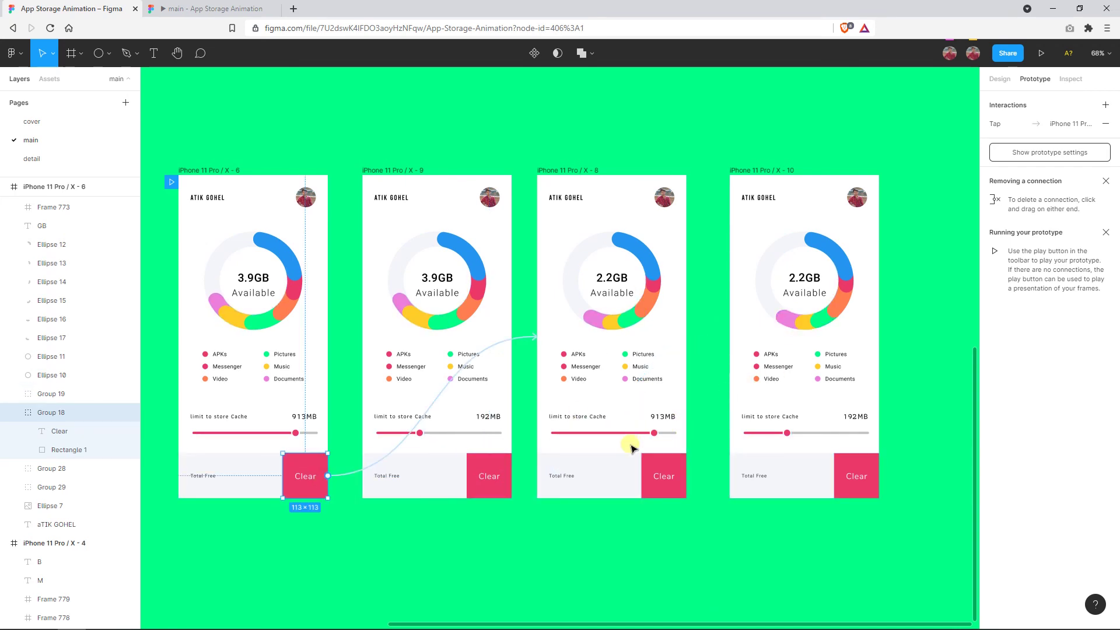
{"action": "left_click", "coordinate": [655, 432]}
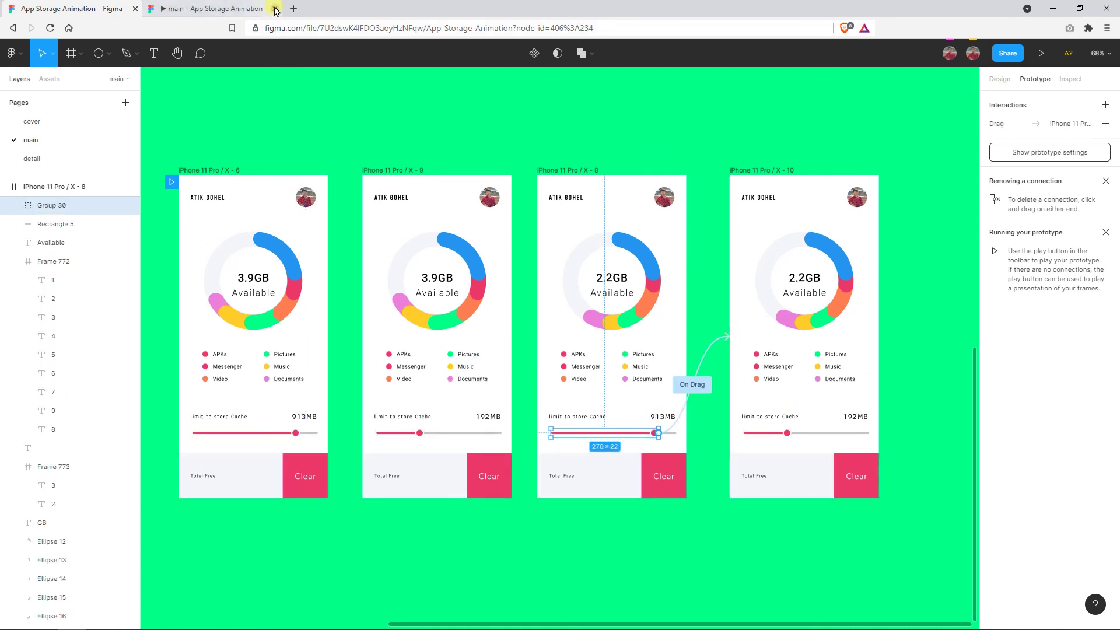
{"action": "left_click", "coordinate": [1041, 53]}
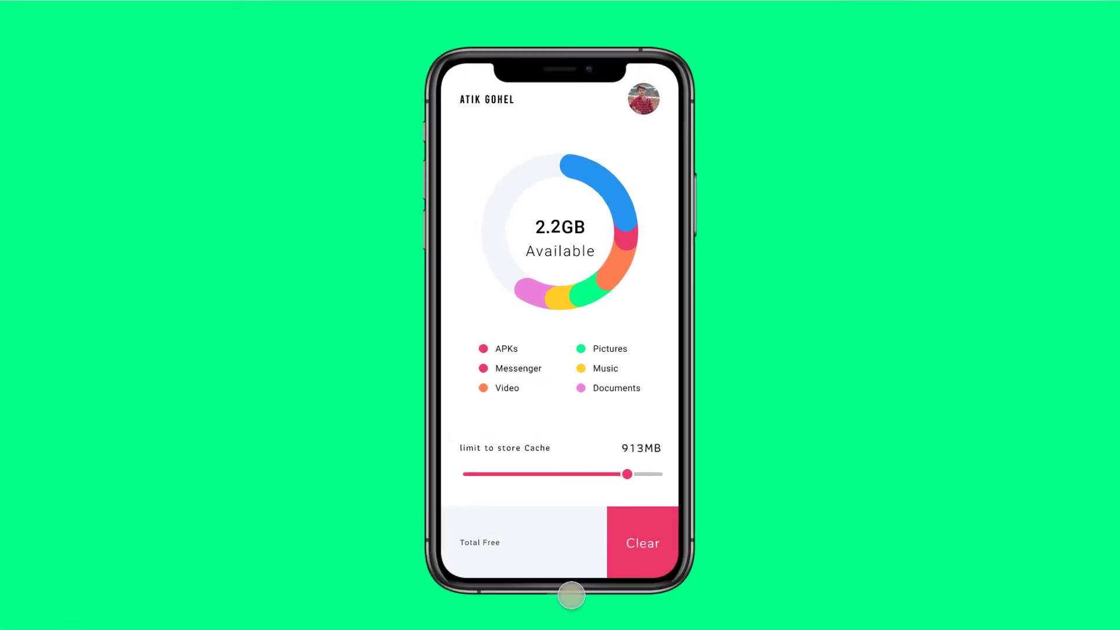
Restart the preview, tap Clear to shrink 3.9GB to 2.2GB, test the slider, then return.
{"action": "left_click", "coordinate": [538, 627]}
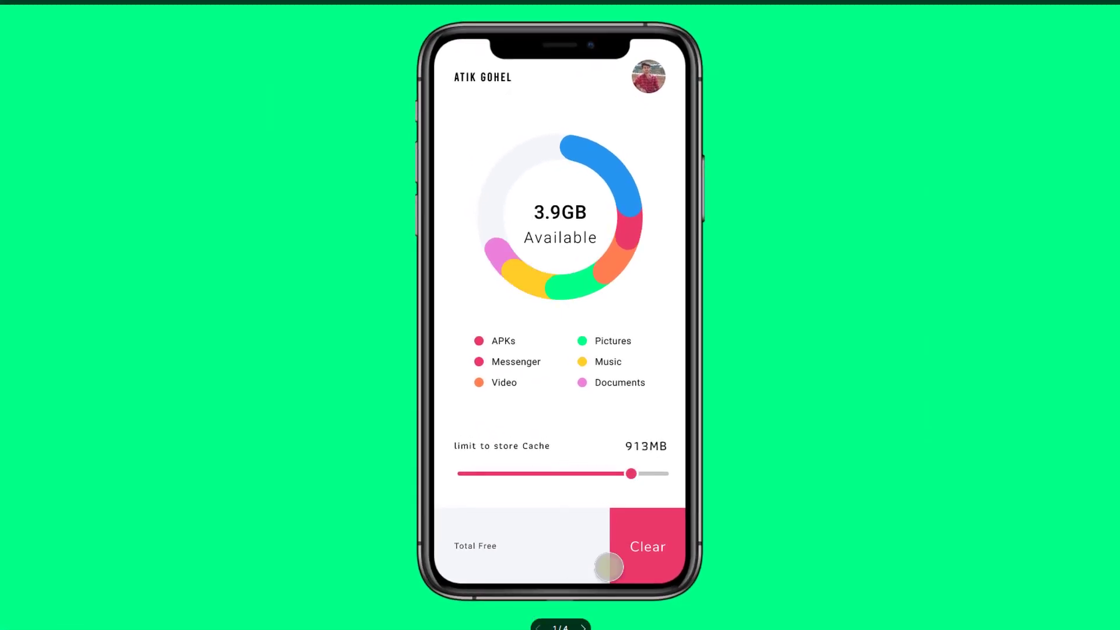
{"action": "left_click", "coordinate": [633, 552]}
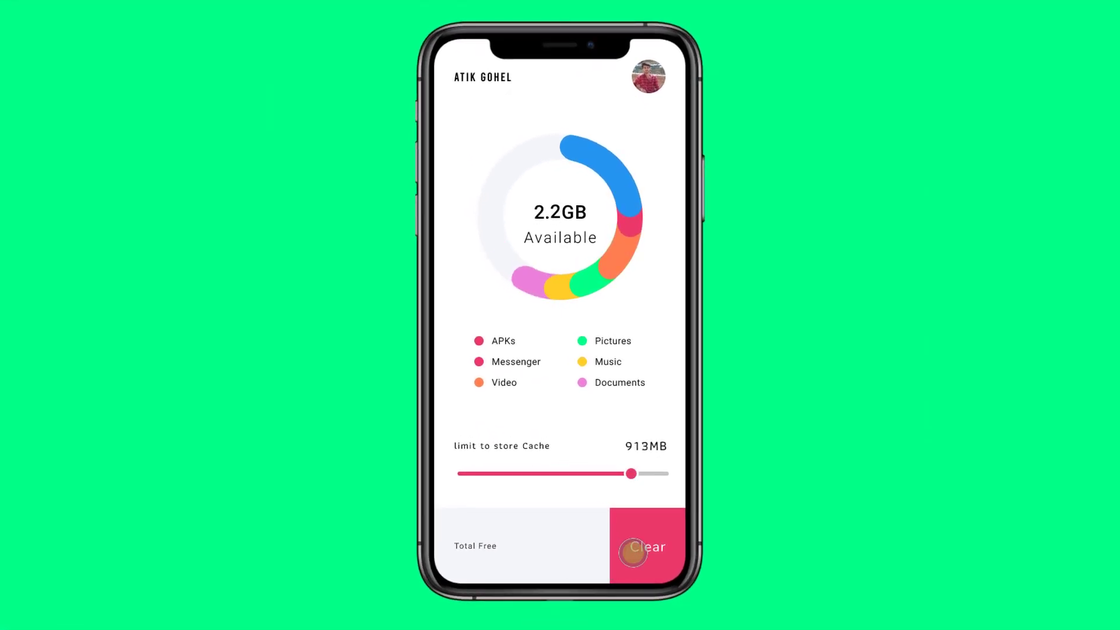
{"action": "mouse_move", "coordinate": [629, 473]}
{"action": "left_mouse_down"}
{"action": "mouse_move", "coordinate": [534, 479]}
{"action": "mouse_move", "coordinate": [605, 475]}
{"action": "left_mouse_up"}
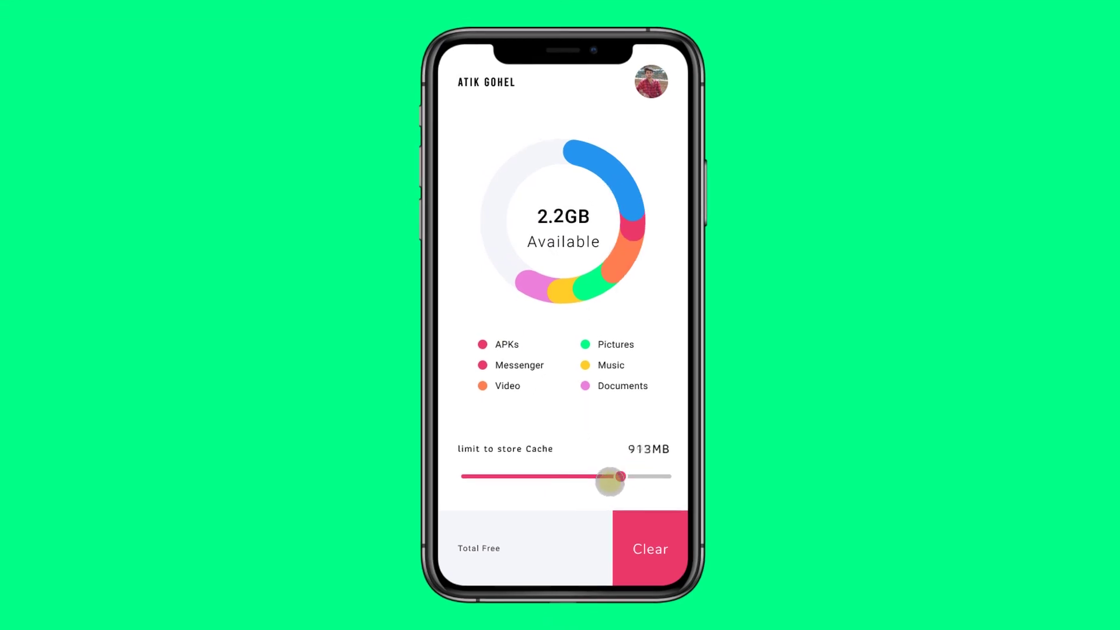
{"action": "left_click", "coordinate": [111, 8]}
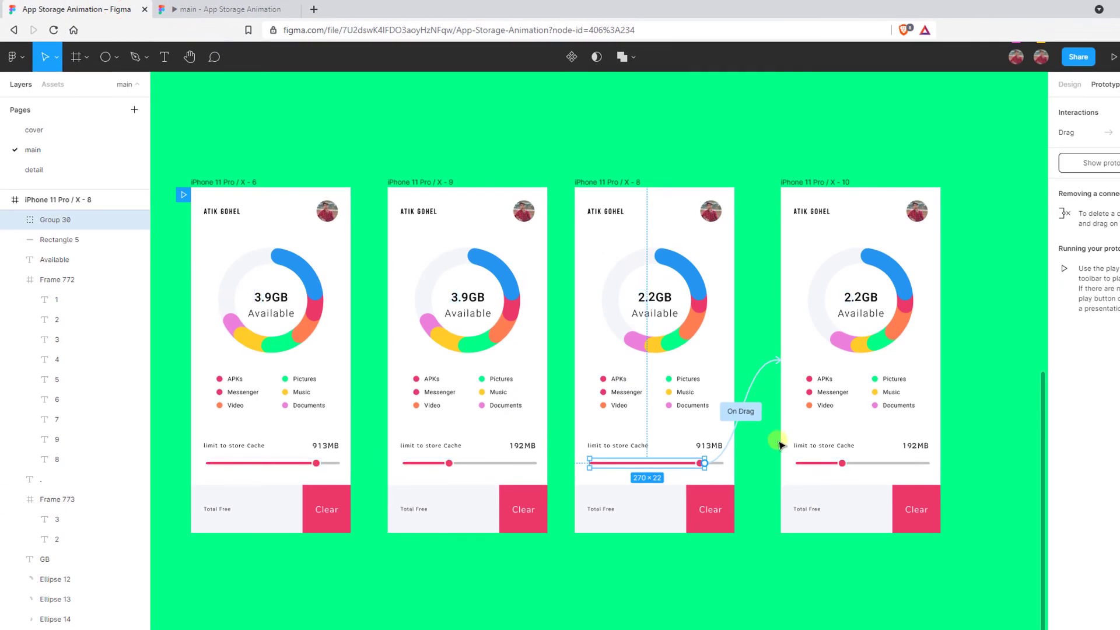
Remove frame X-10's 192MB value and paste in frame X-8's 913MB rolling-digit counter.
{"action": "scroll", "coordinate": [776, 445], "scroll_direction": "up", "scroll_amount": 2}
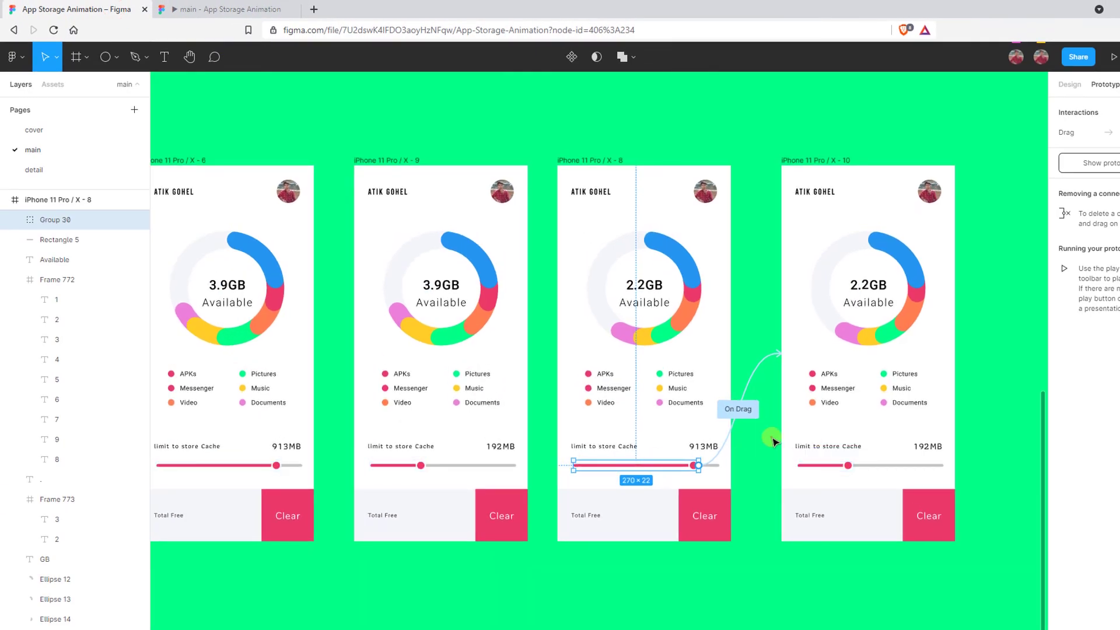
{"action": "left_click_drag", "start_coordinate": [772, 438], "coordinate": [980, 478]}
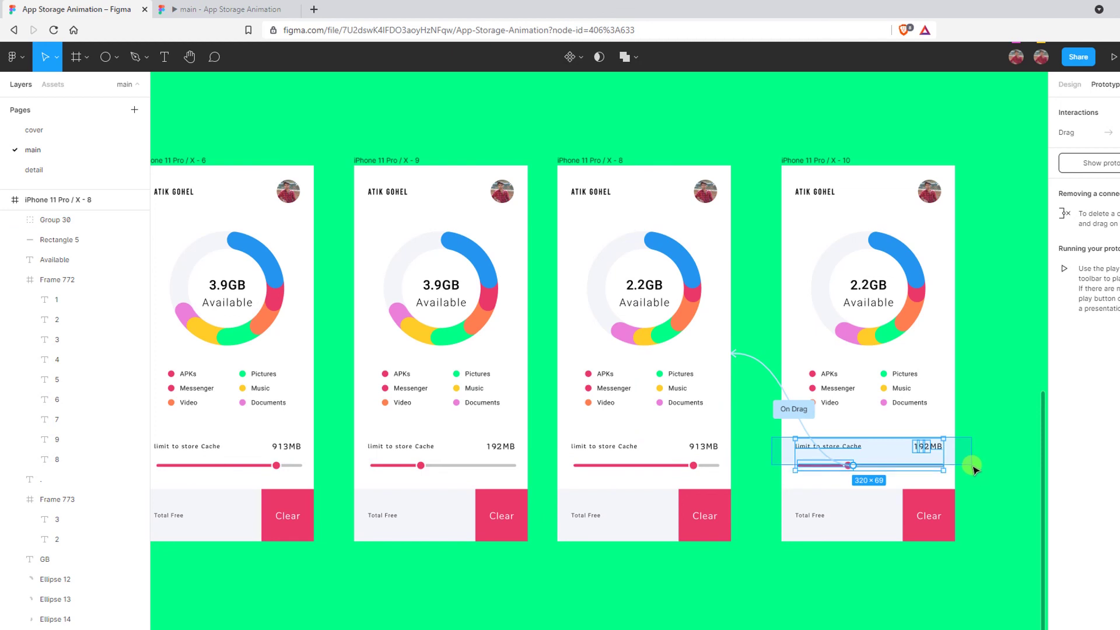
{"action": "left_click", "coordinate": [971, 465]}
{"action": "left_click", "coordinate": [923, 452]}
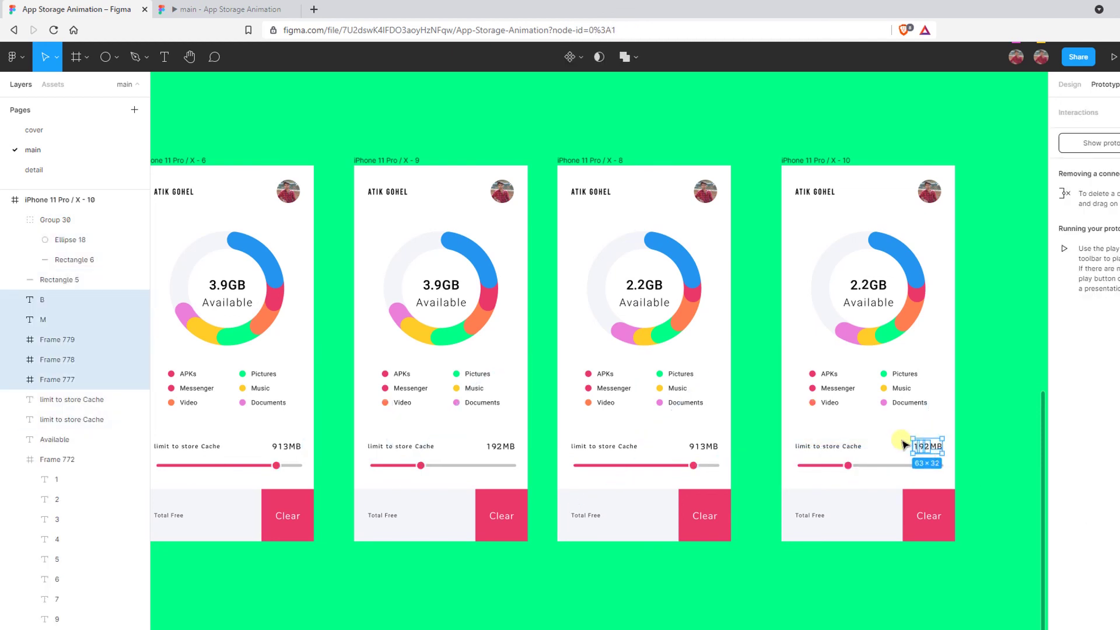
{"action": "left_click_drag", "start_coordinate": [904, 445], "coordinate": [679, 437]}
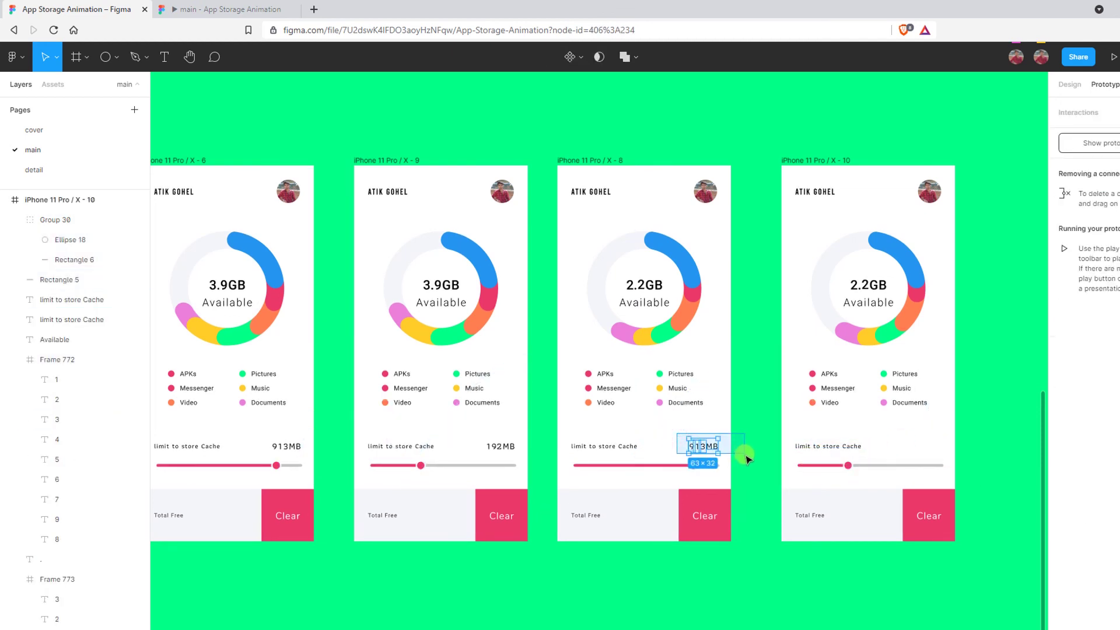
{"action": "key", "text": "ctrl+c"}
{"action": "left_click", "coordinate": [793, 168]}
{"action": "key", "text": "ctrl+v"}
{"action": "scroll", "coordinate": [945, 445], "scroll_direction": "up", "scroll_amount": 3}
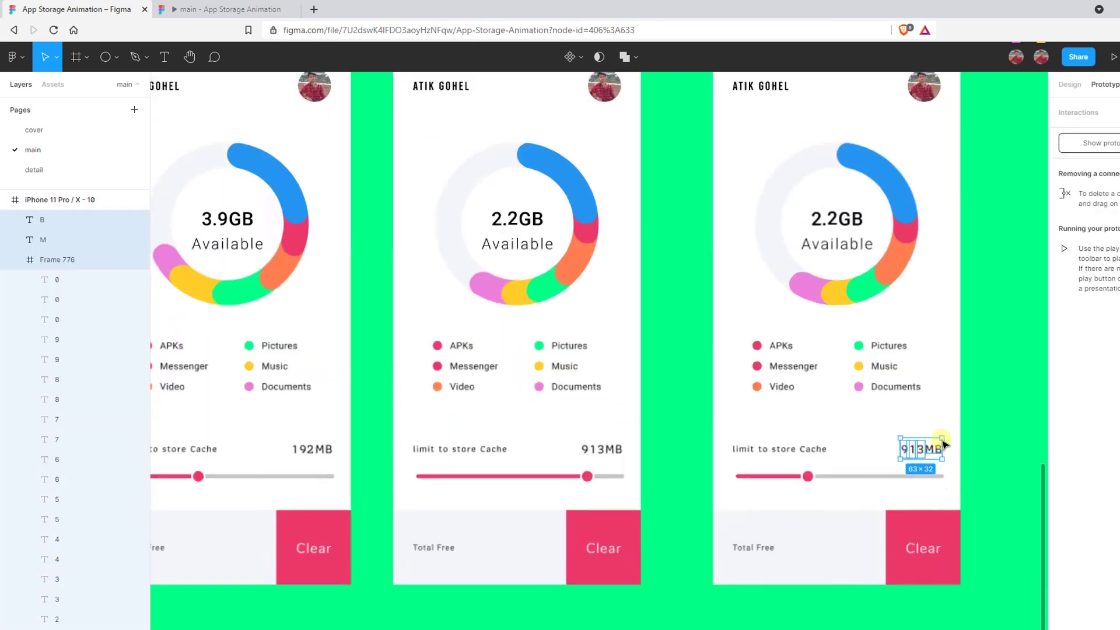
{"action": "scroll", "coordinate": [945, 445], "scroll_direction": "up", "scroll_amount": 3}
Select a digit column of the last frame's 913MB cache counter and inspect its properties.
{"action": "double_click", "coordinate": [892, 470]}
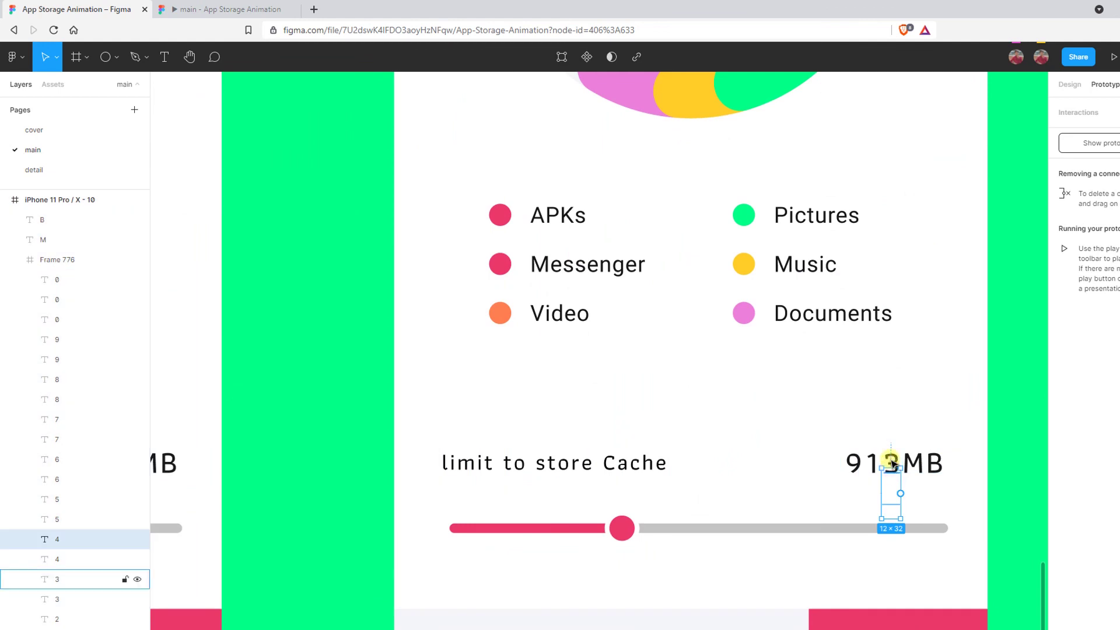
{"action": "left_click", "coordinate": [1063, 87]}
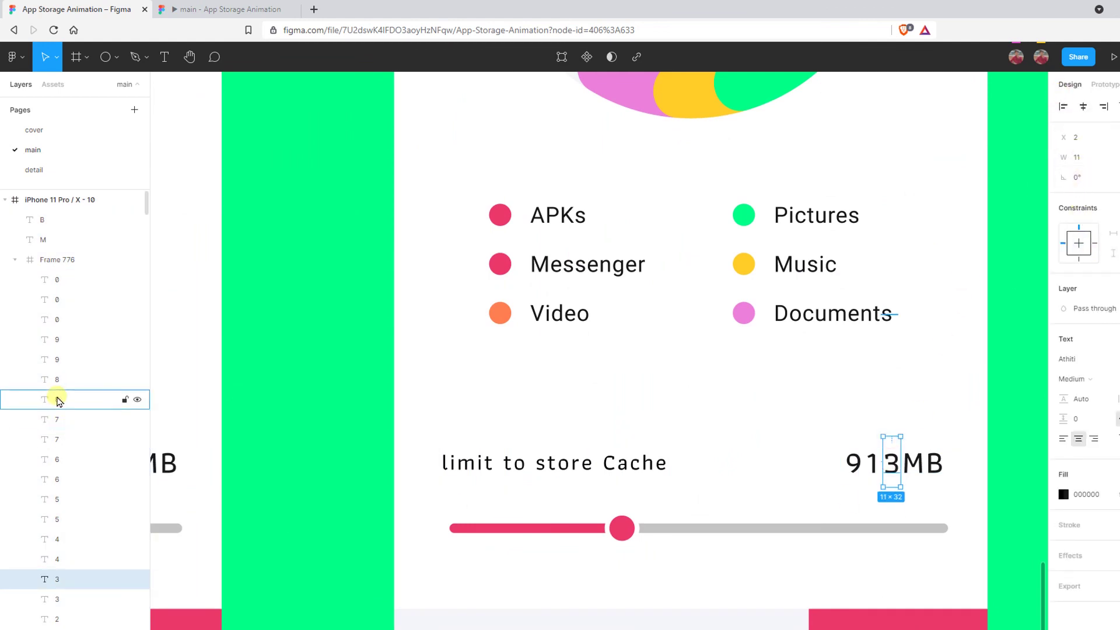
{"action": "left_click", "coordinate": [55, 281]}
{"action": "scroll", "coordinate": [69, 364], "scroll_direction": "down", "scroll_amount": 3}
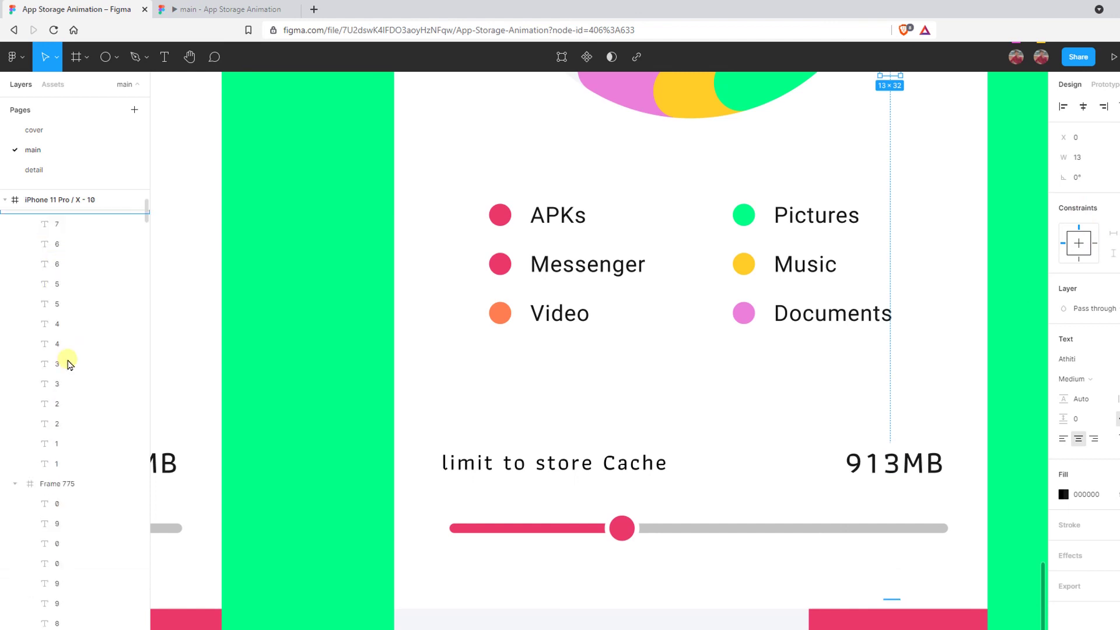
{"action": "left_click", "coordinate": [80, 464], "text": "shift"}
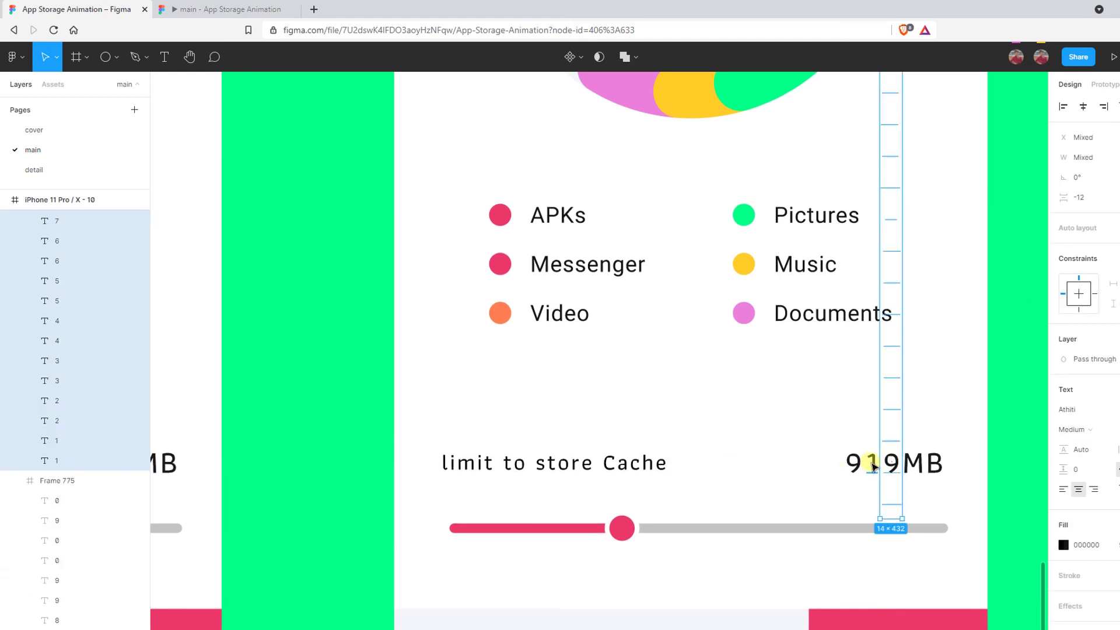
Roll the middle digit column of the cache counter so it reads 2.
{"action": "left_click", "coordinate": [873, 466]}
{"action": "scroll", "coordinate": [126, 457], "scroll_direction": "down", "scroll_amount": 3}
{"action": "left_click", "coordinate": [120, 457]}
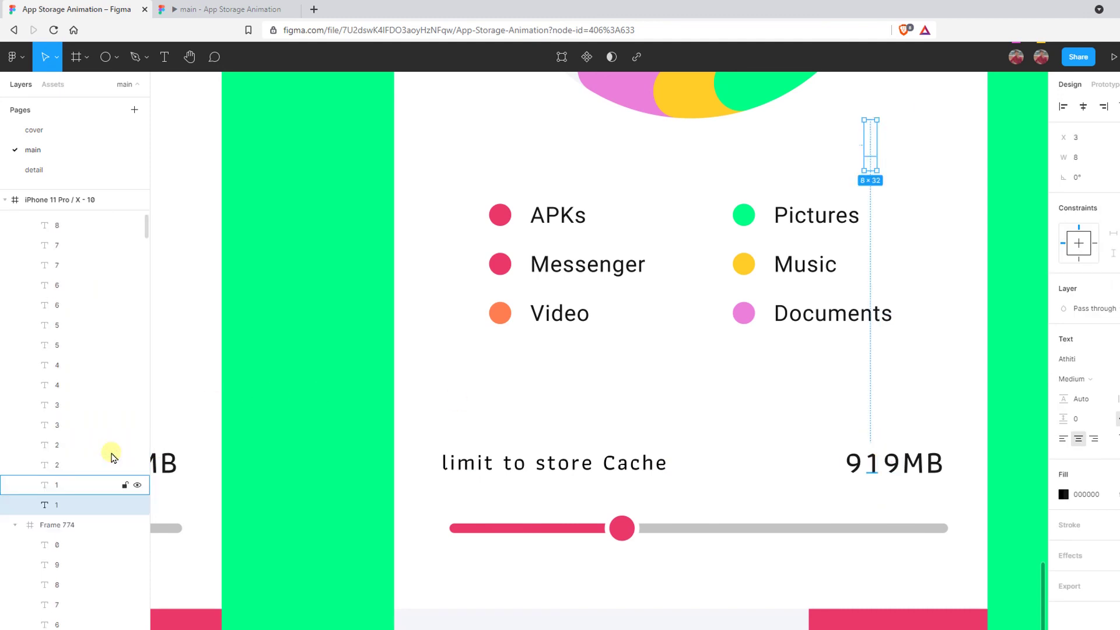
{"action": "left_click", "coordinate": [74, 332], "text": "shift"}
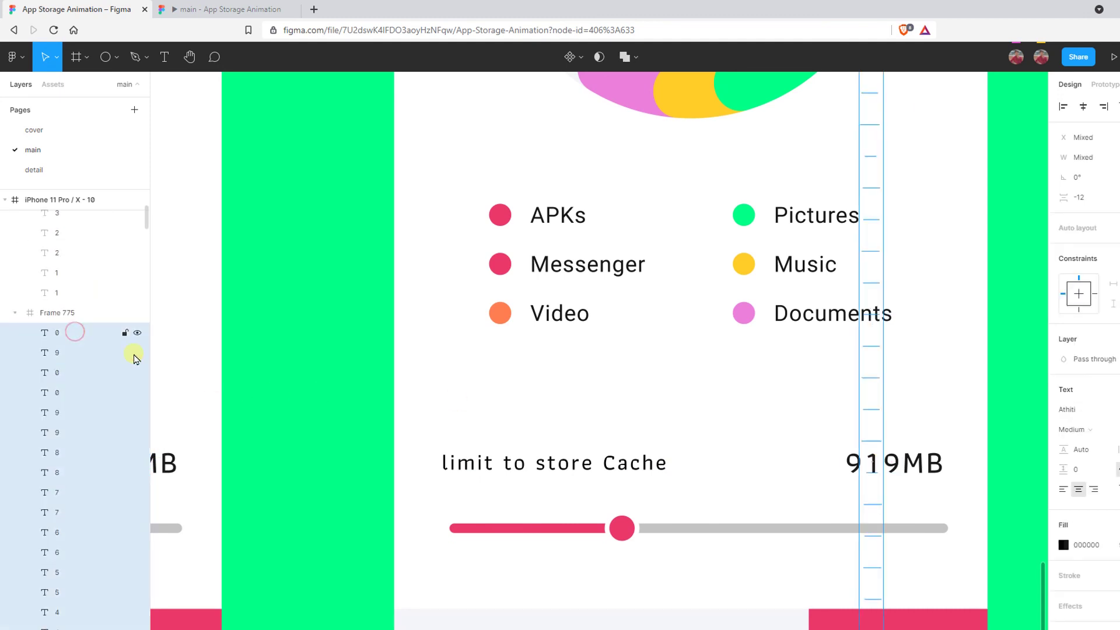
{"action": "key", "text": "shift+Down"}
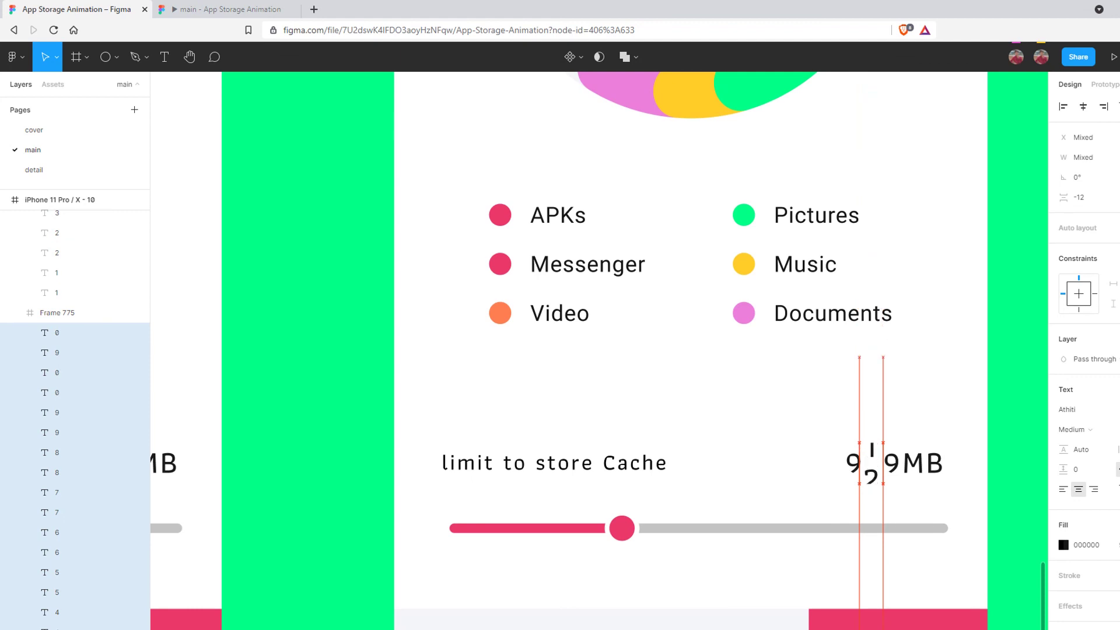
Roll the first digit column to 1 so the cache reads 129MB, then deselect.
{"action": "left_click", "coordinate": [851, 460]}
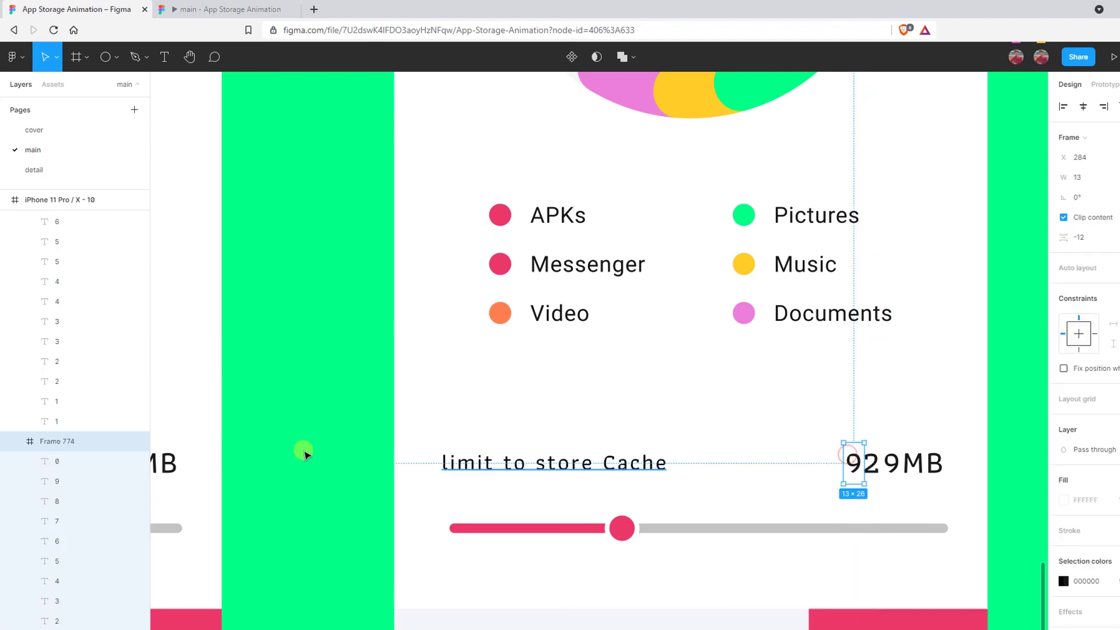
{"action": "left_click", "coordinate": [101, 460]}
{"action": "left_click", "coordinate": [74, 625], "text": "shift"}
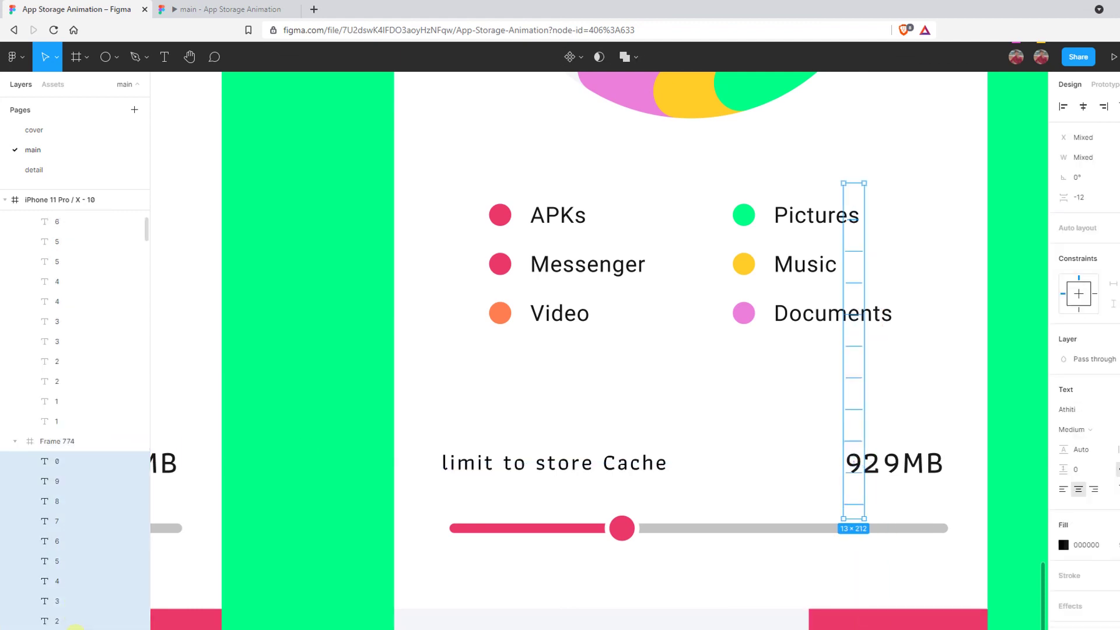
{"action": "key", "text": "shift+Down"}
{"action": "key", "text": "shift+Down"}
{"action": "key", "text": "shift+Down"}
{"action": "key", "text": "shift+Down"}
{"action": "key", "text": "shift+Down"}
{"action": "key", "text": "shift+Down"}
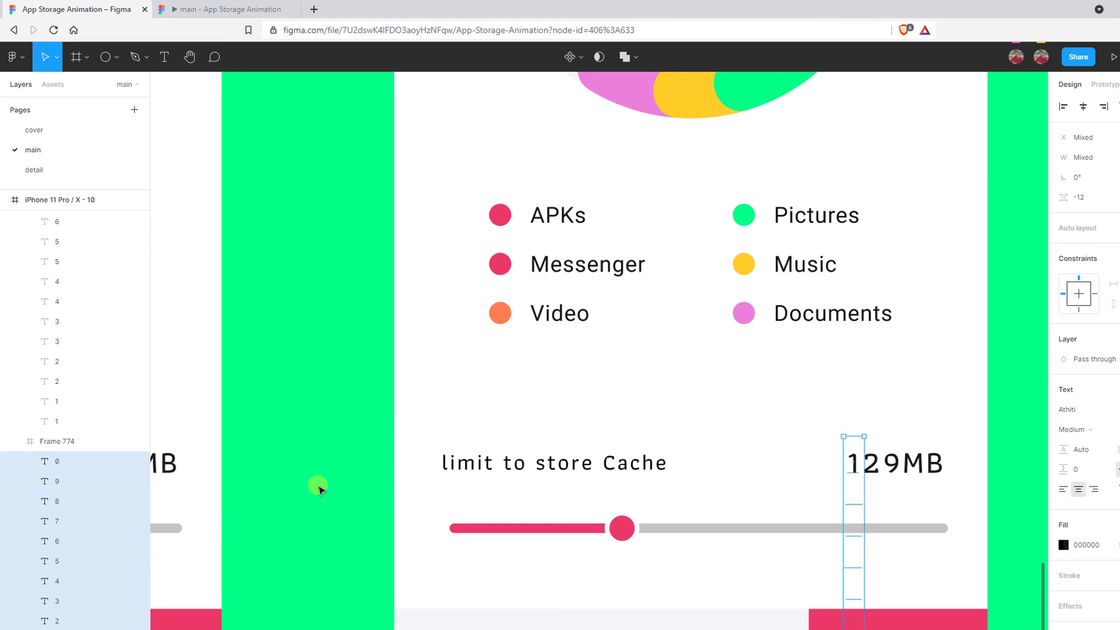
{"action": "left_click", "coordinate": [300, 143]}
Preview the prototype, dragging the cache limit slider and tapping Clear to animate to 2.2GB.
{"action": "left_click", "coordinate": [1110, 57]}
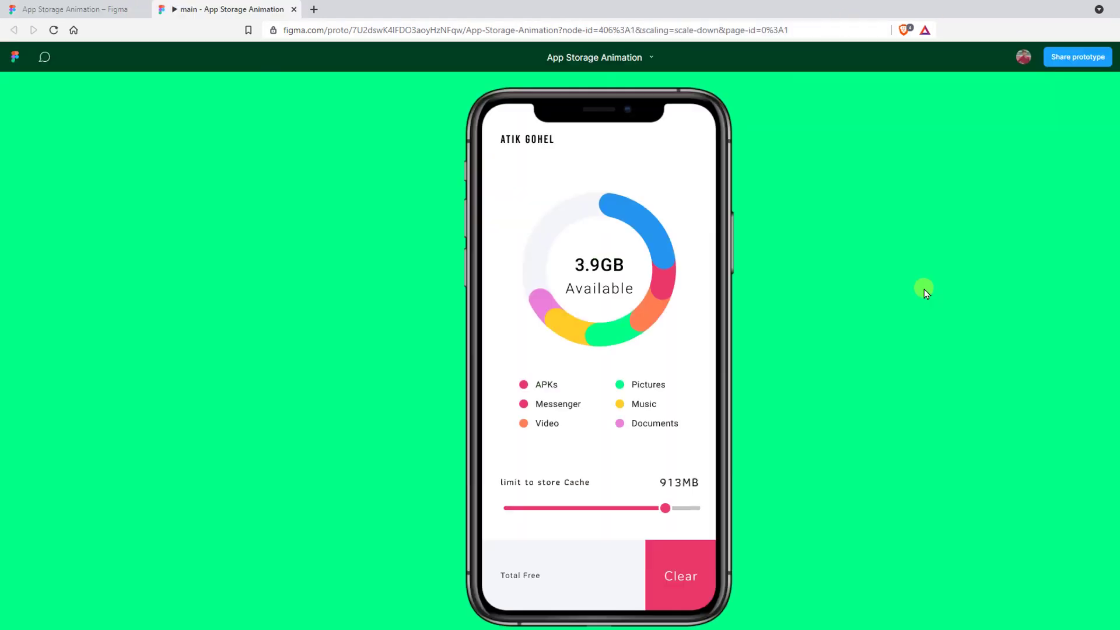
{"action": "left_click_drag", "start_coordinate": [660, 508], "coordinate": [672, 508]}
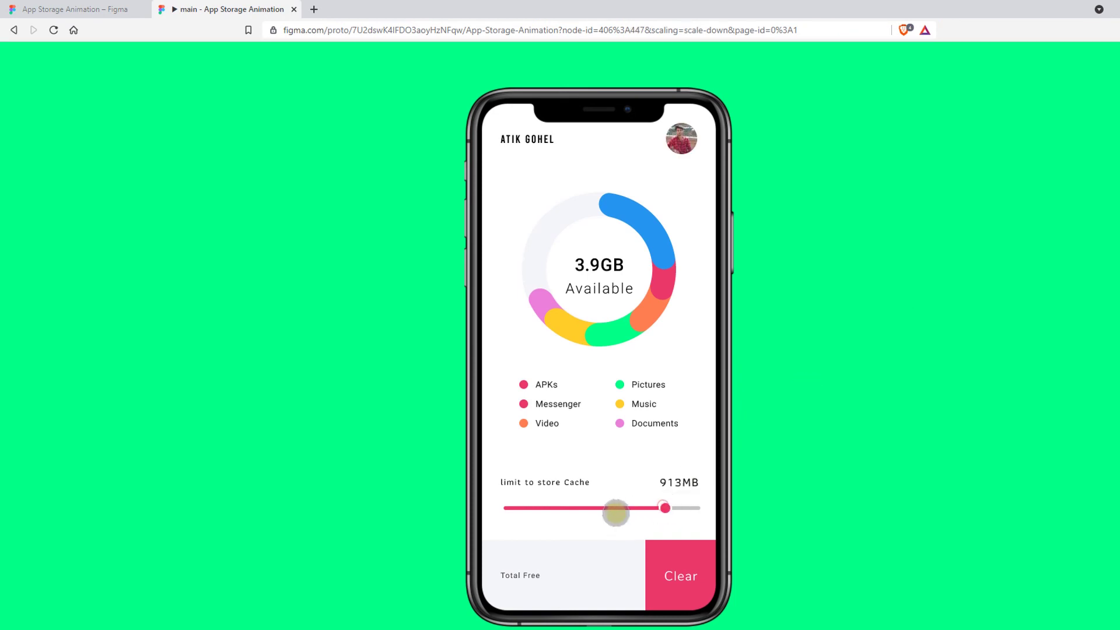
{"action": "left_click", "coordinate": [692, 569]}
{"action": "left_click_drag", "start_coordinate": [668, 506], "coordinate": [667, 507]}
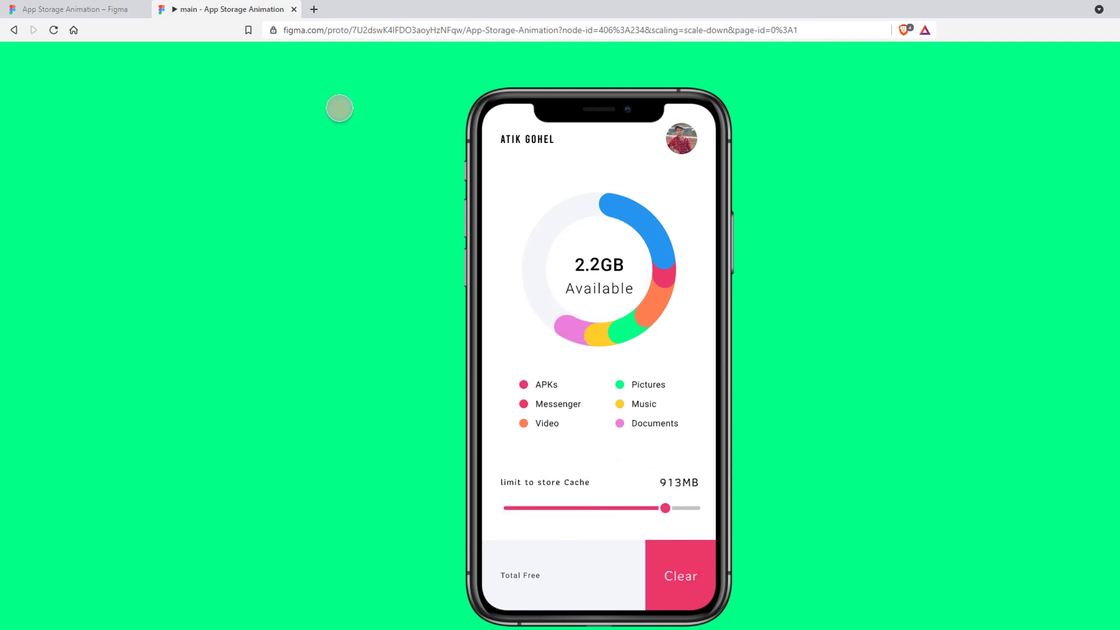
Return to the Figma editor and open the file's cover page.
{"action": "left_click", "coordinate": [117, 9]}
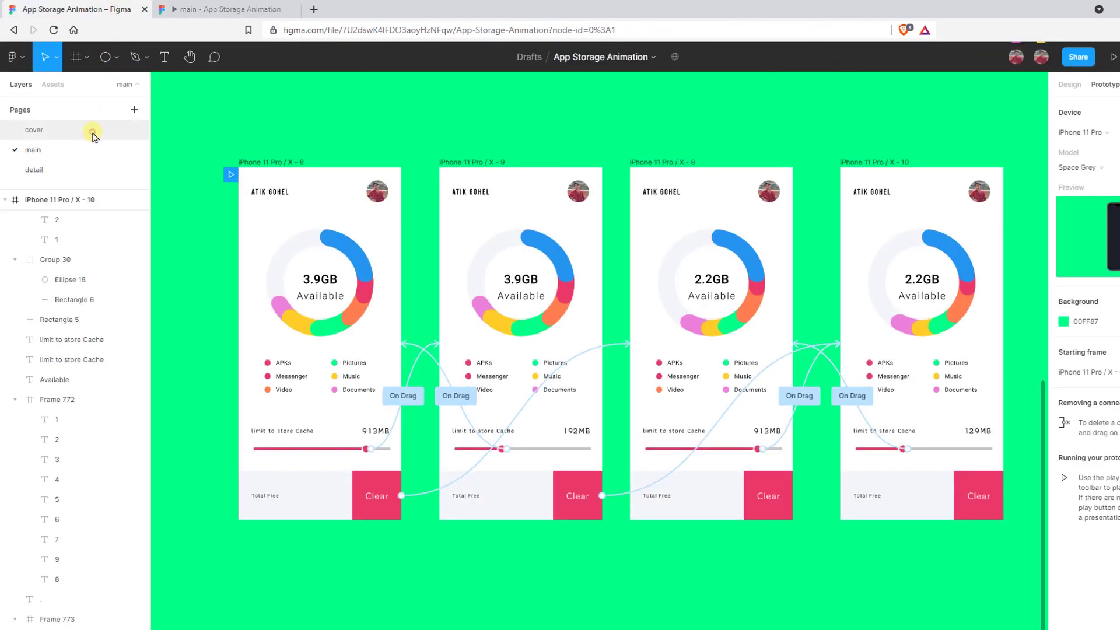
{"action": "left_click", "coordinate": [92, 130]}
{"action": "left_click", "coordinate": [181, 149]}
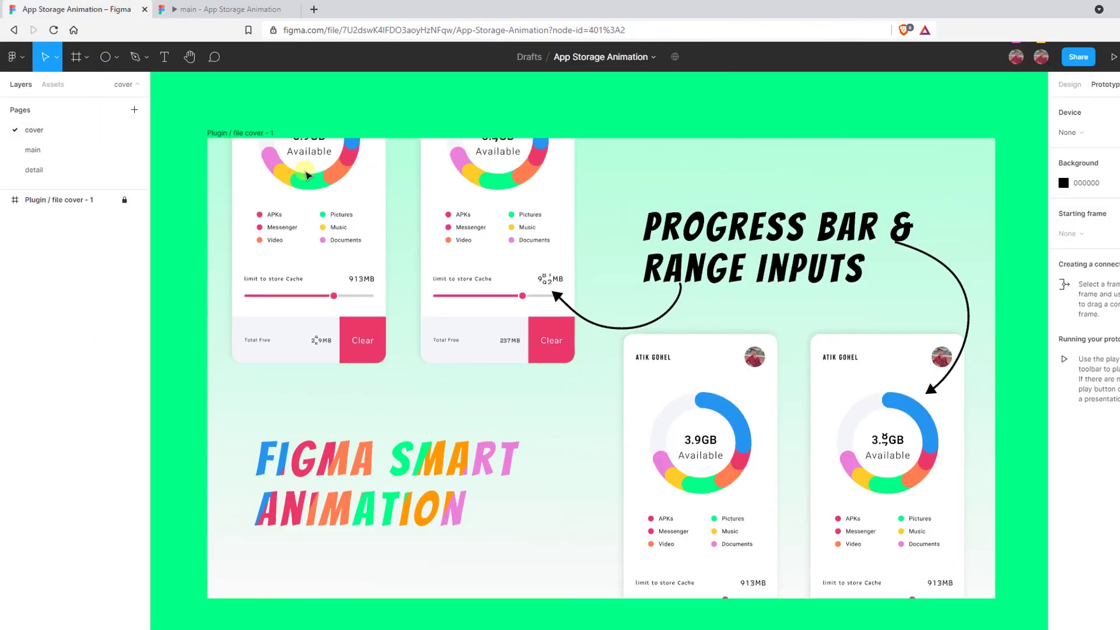